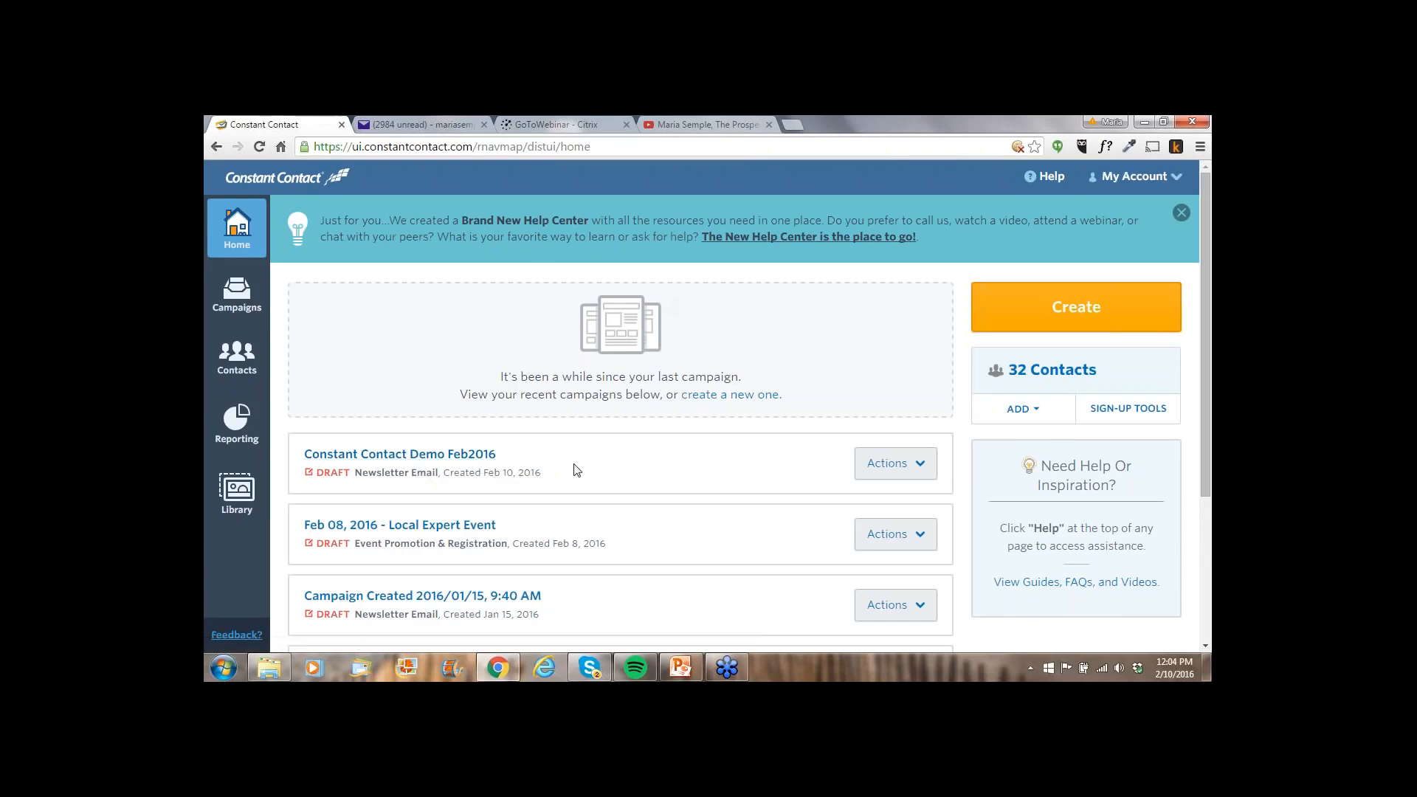
# Start a new email campaign and browse the template gallery for the available newsletter, event, nonprofit and retail designs
pyautogui.click(1066, 311)
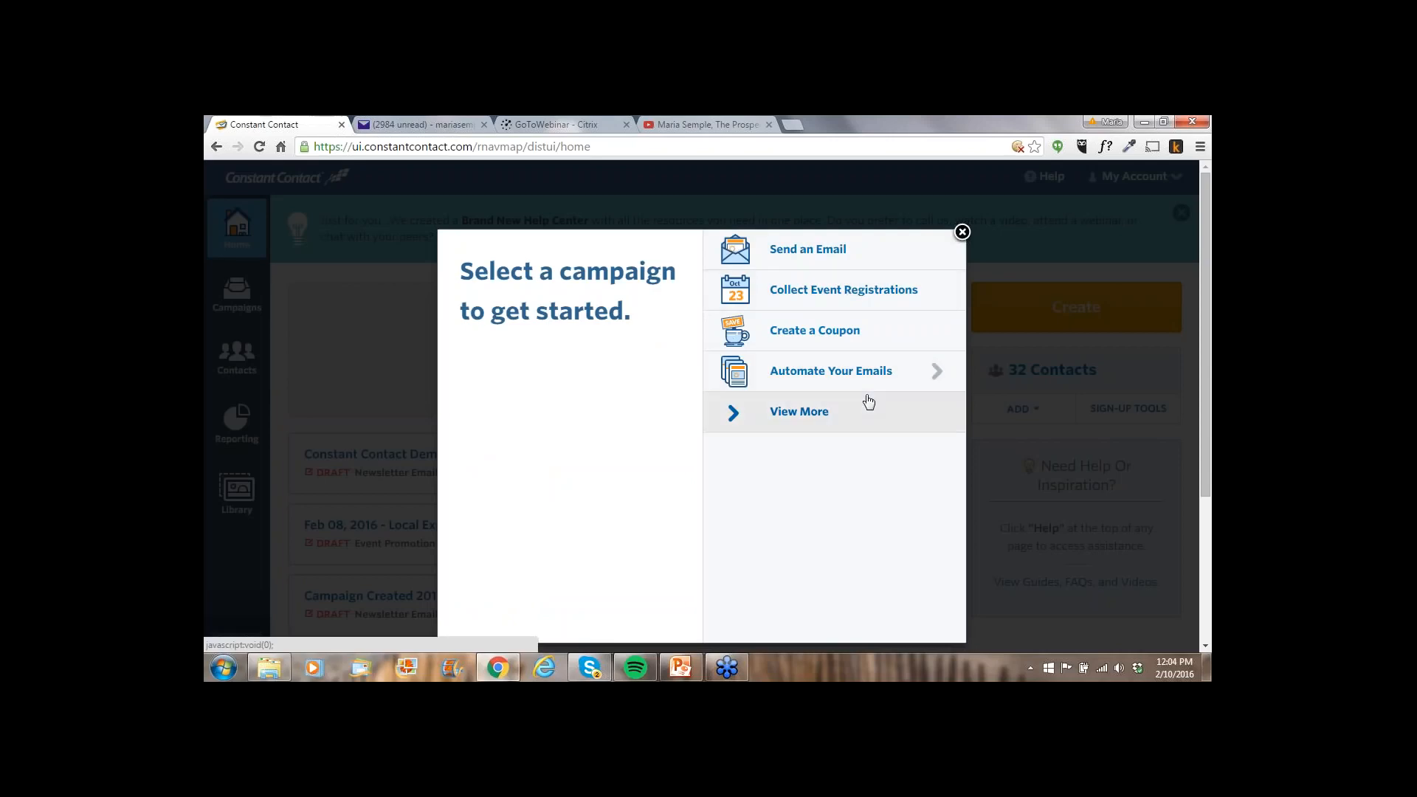
pyautogui.click(833, 255)
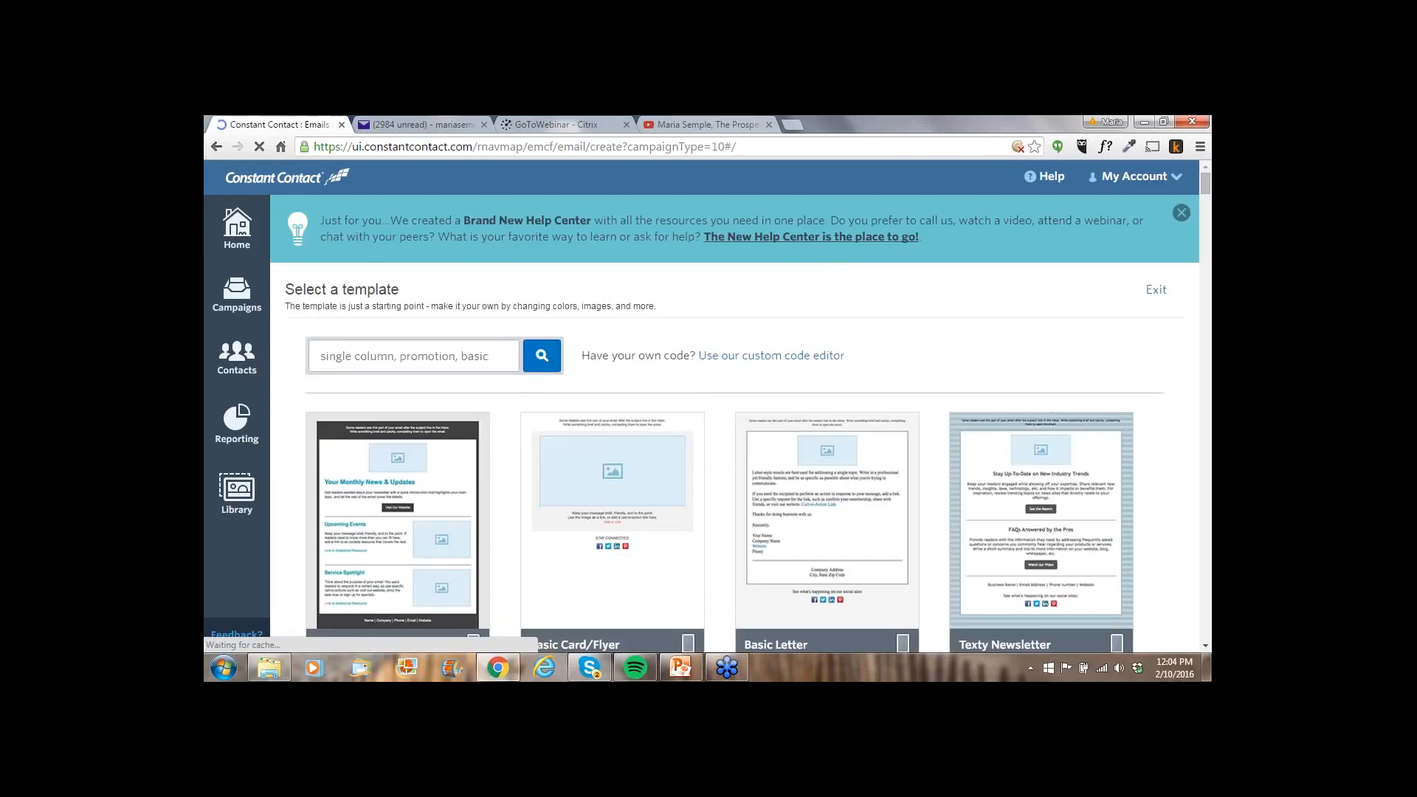
pyautogui.scroll(-2, 734, 413)
pyautogui.scroll(-2, 735, 413)
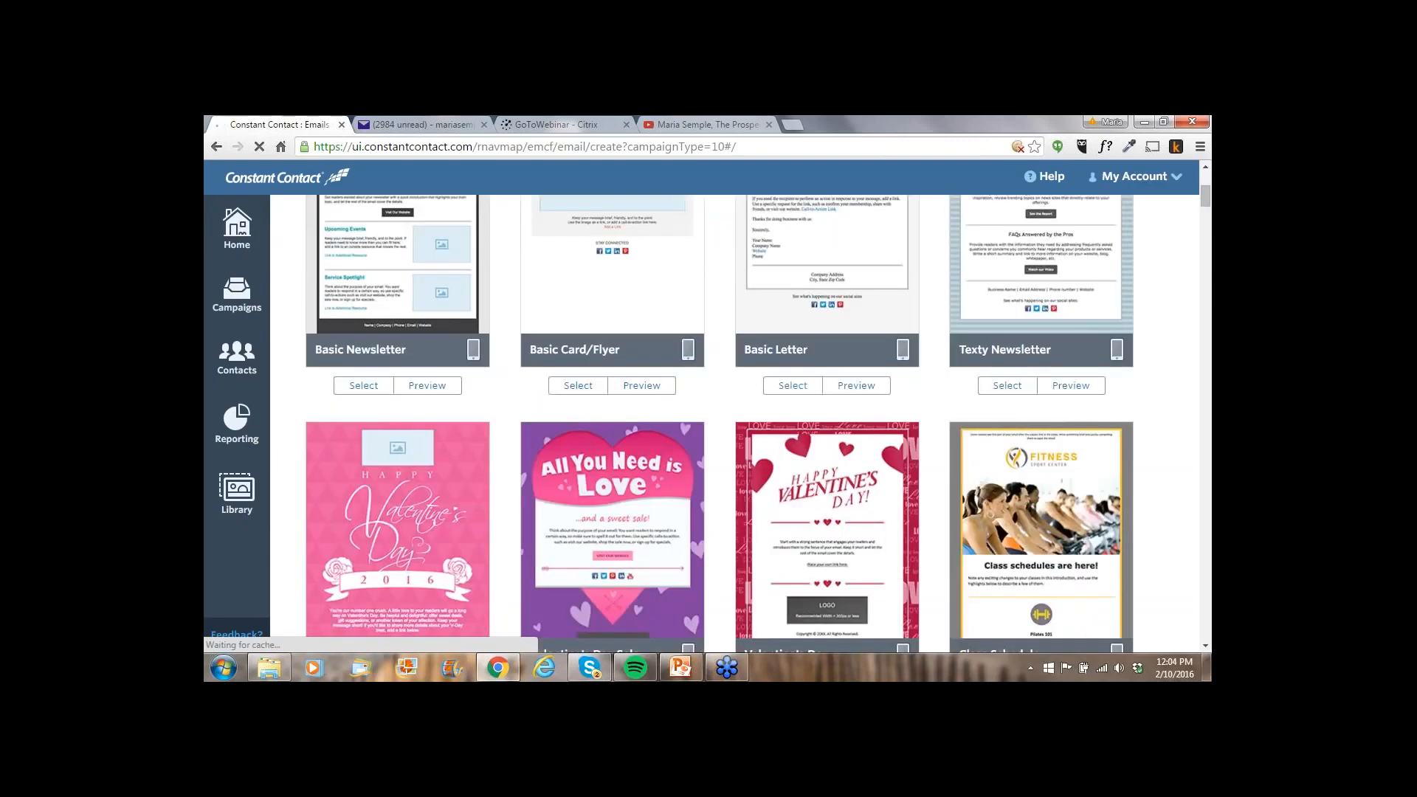
pyautogui.scroll(-2, 734, 414)
pyautogui.scroll(-4, 734, 413)
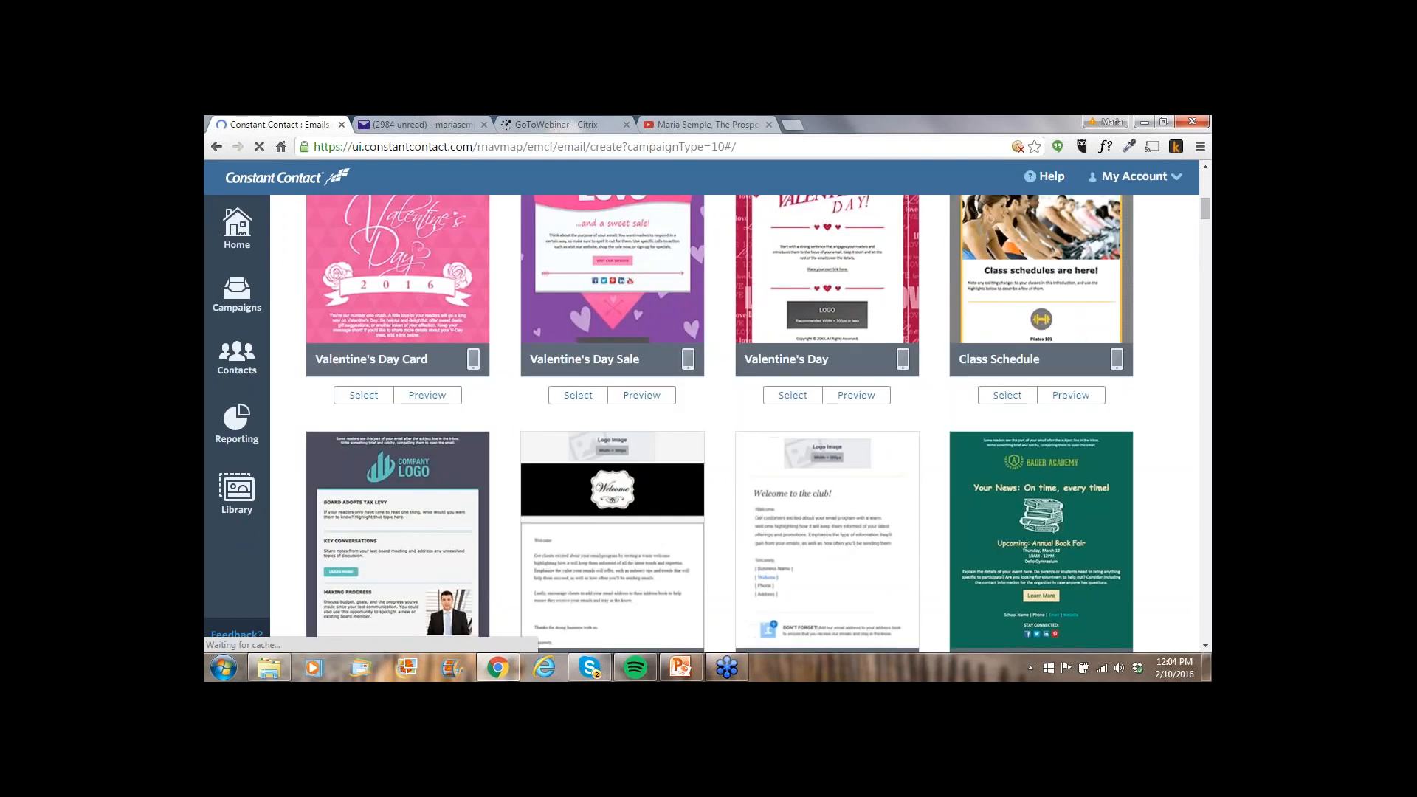
pyautogui.scroll(-2, 735, 413)
pyautogui.scroll(-3, 735, 413)
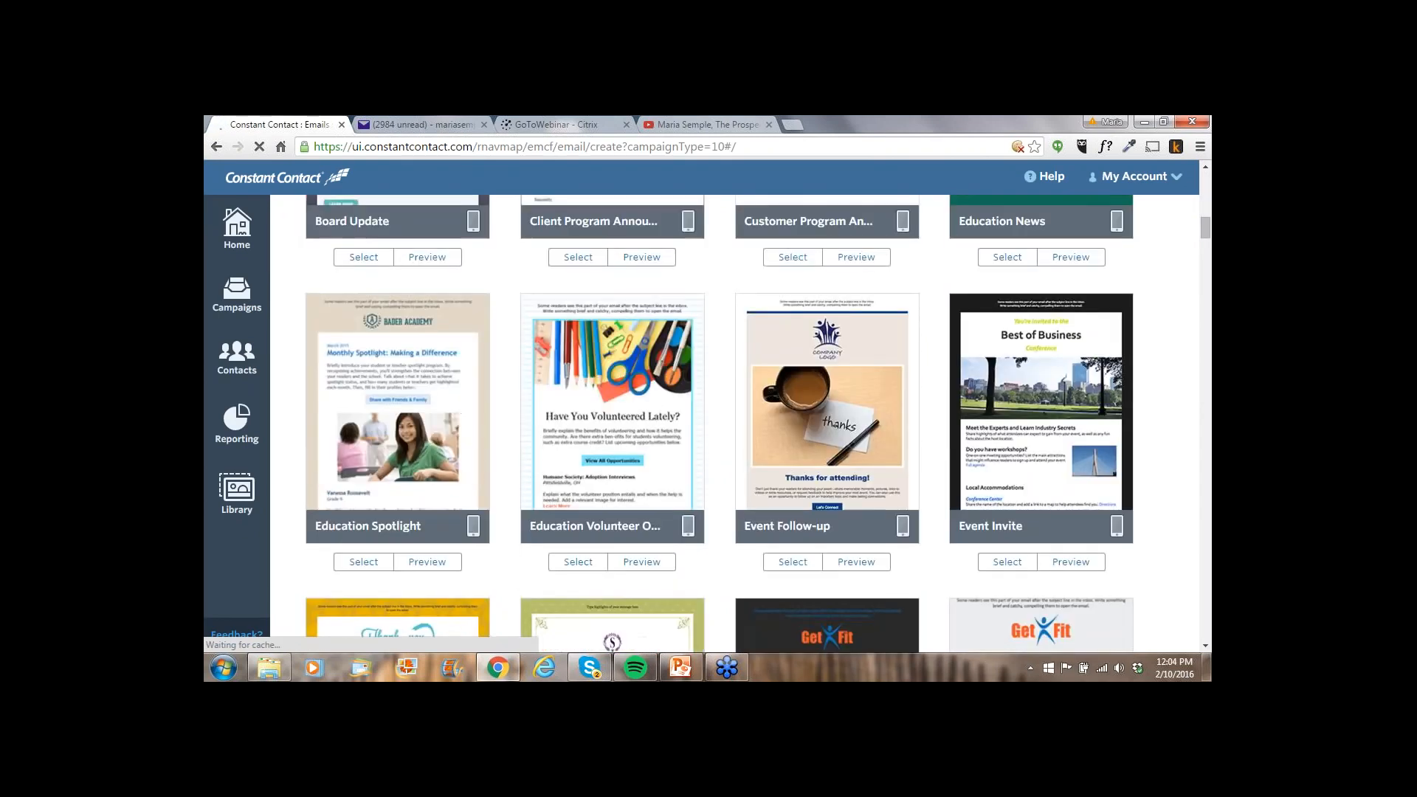
pyautogui.scroll(-3, 735, 413)
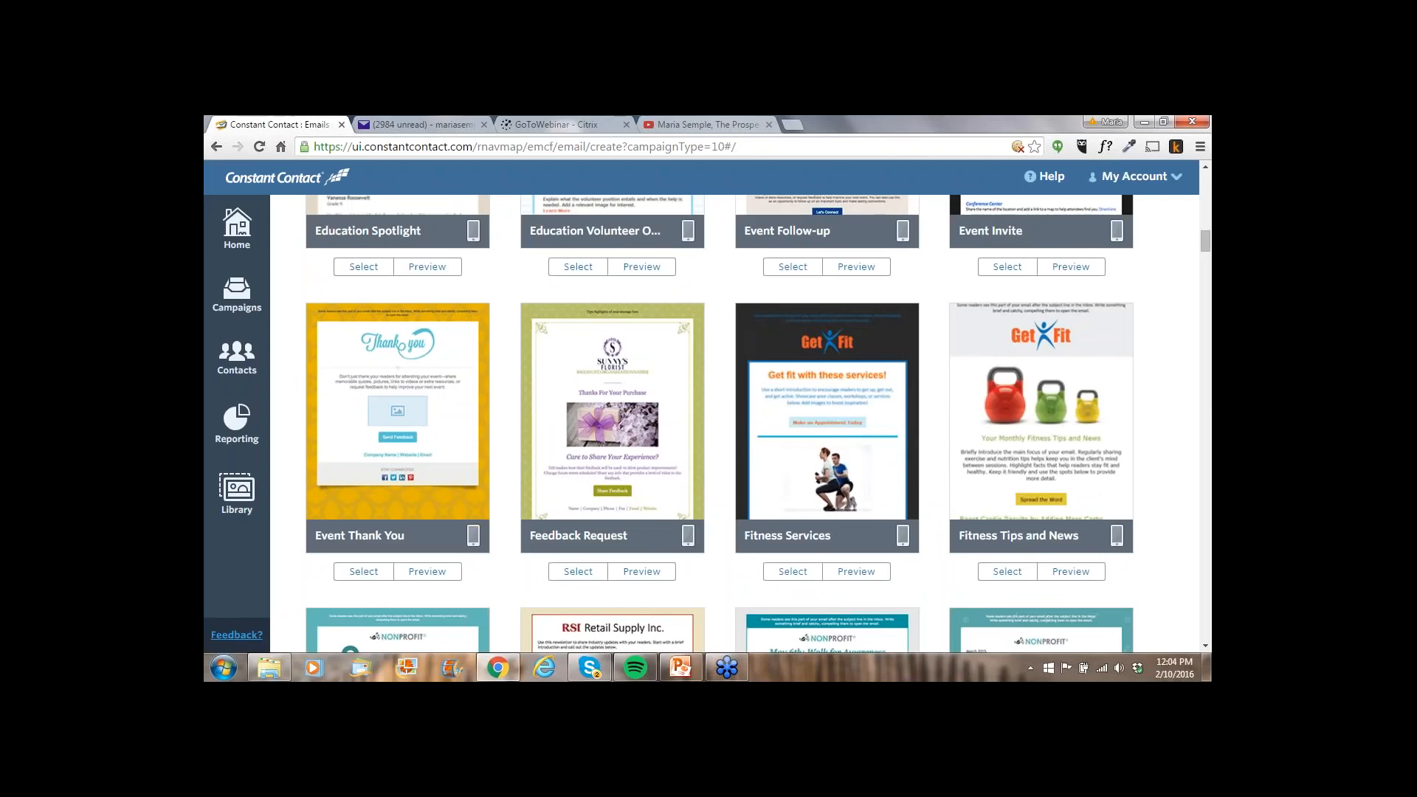
pyautogui.scroll(-2, 720, 424)
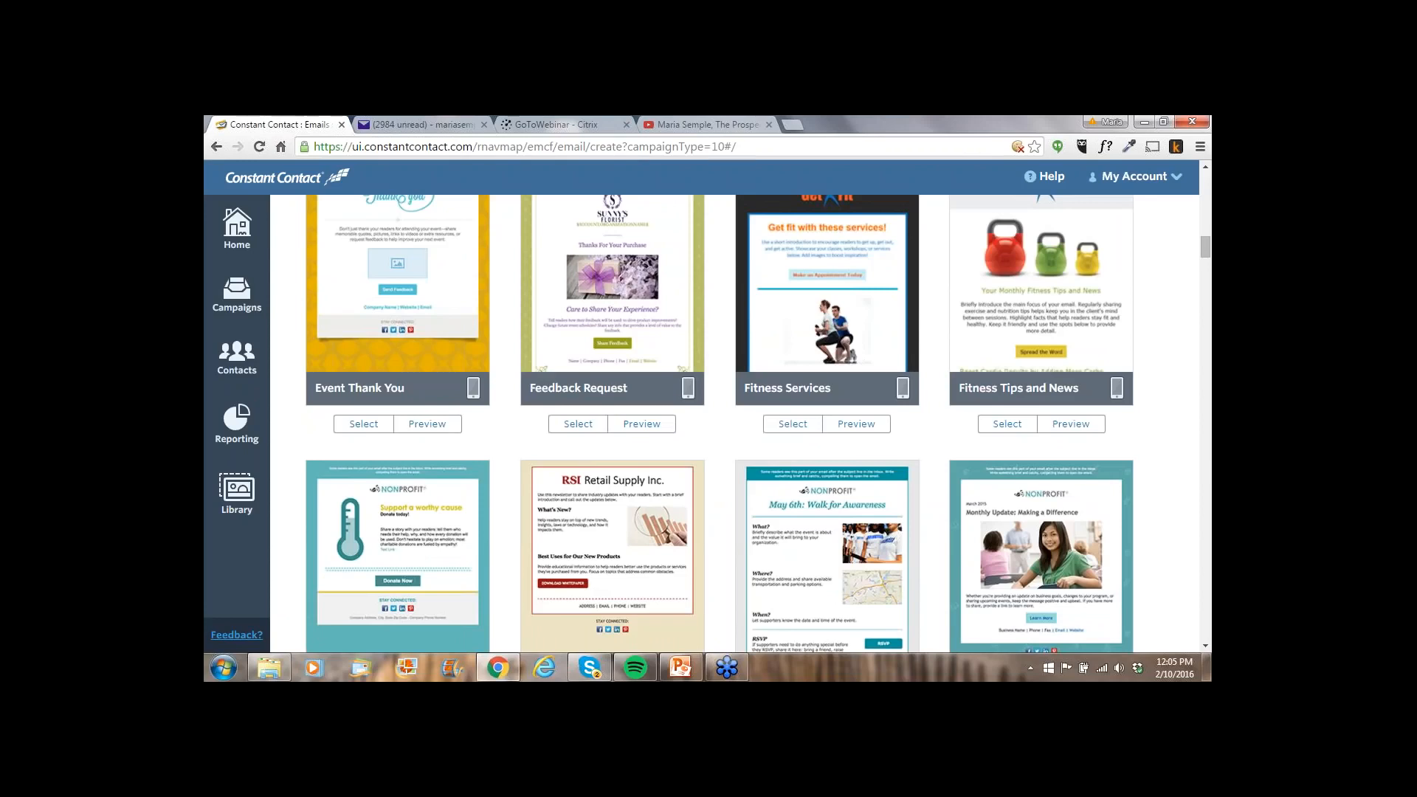
pyautogui.scroll(-2, 720, 424)
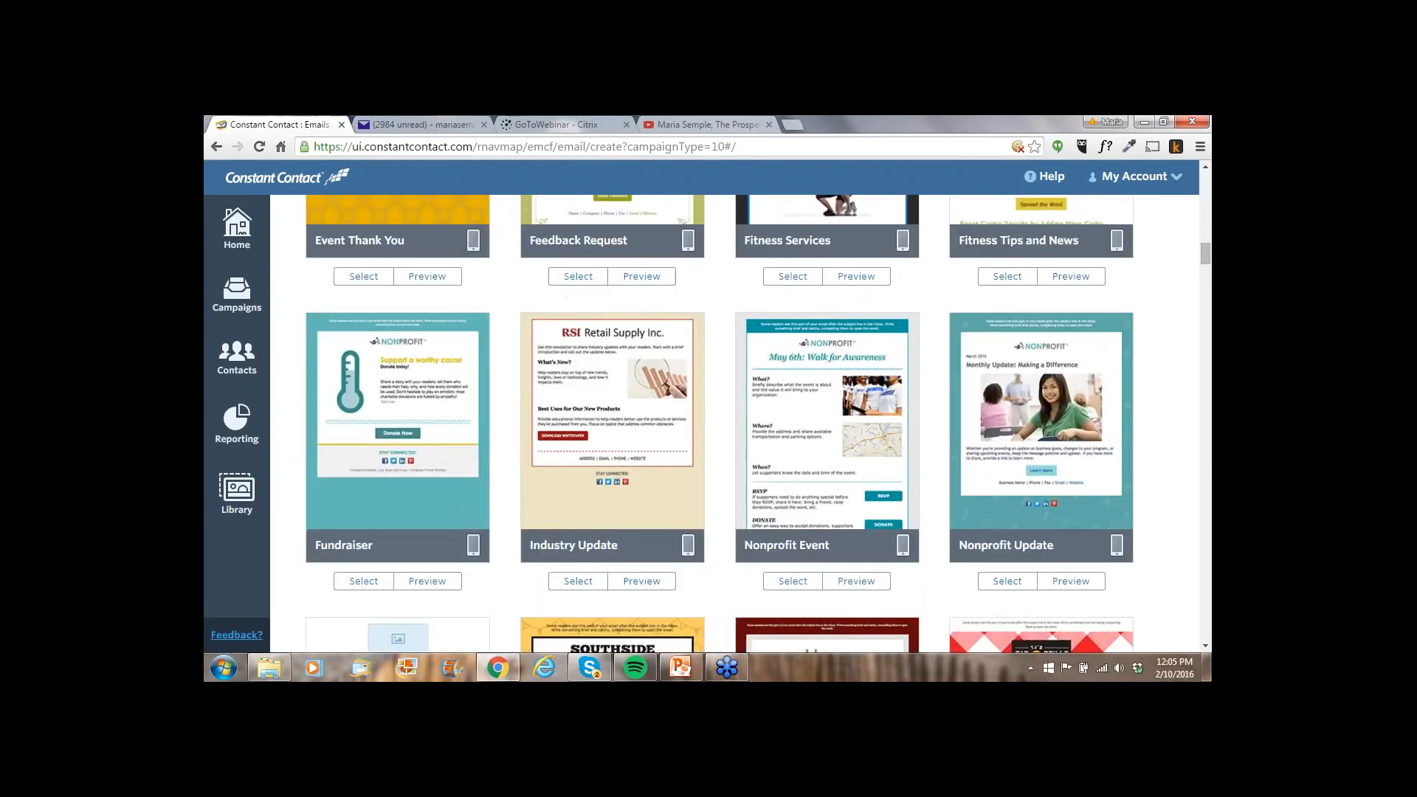
pyautogui.scroll(-2, 720, 424)
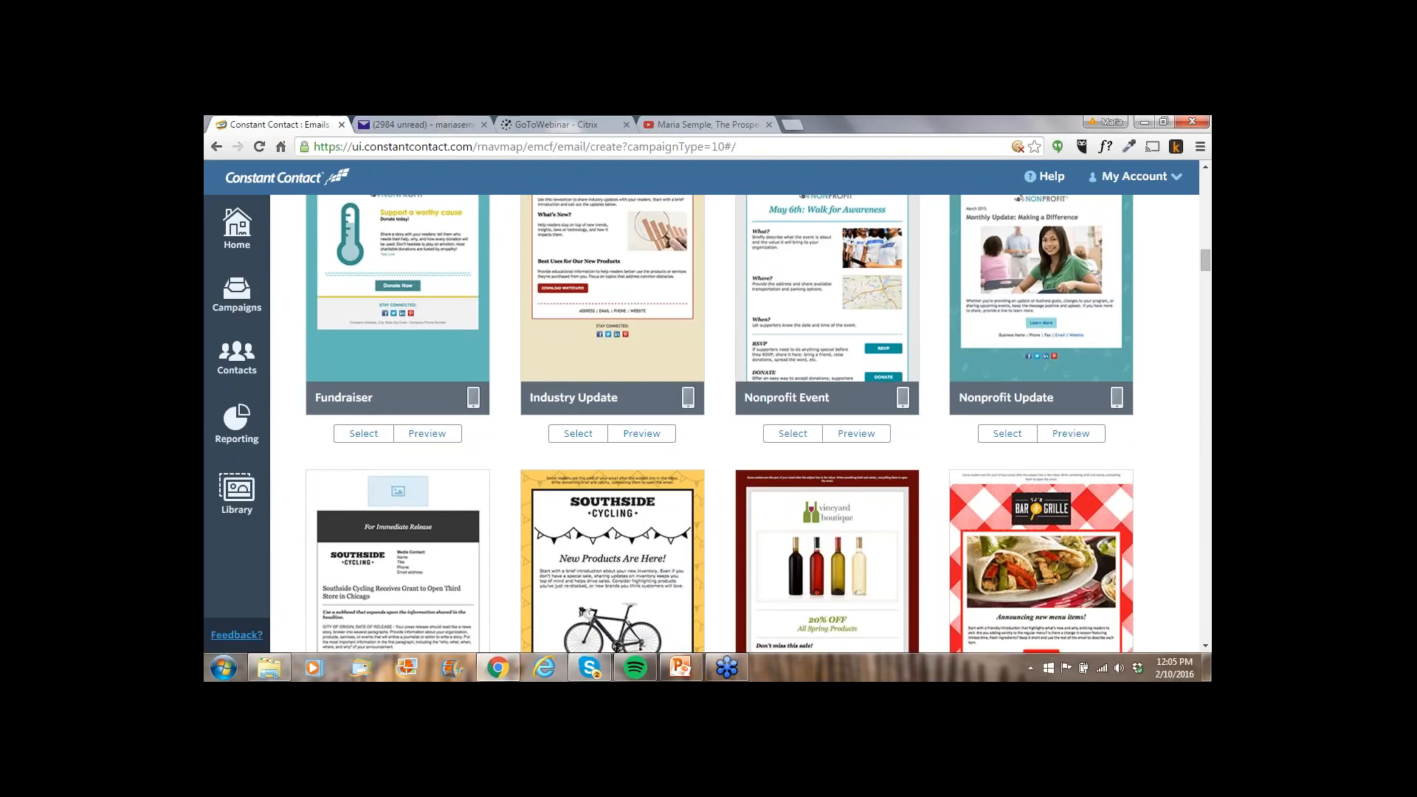
pyautogui.scroll(-2, 719, 426)
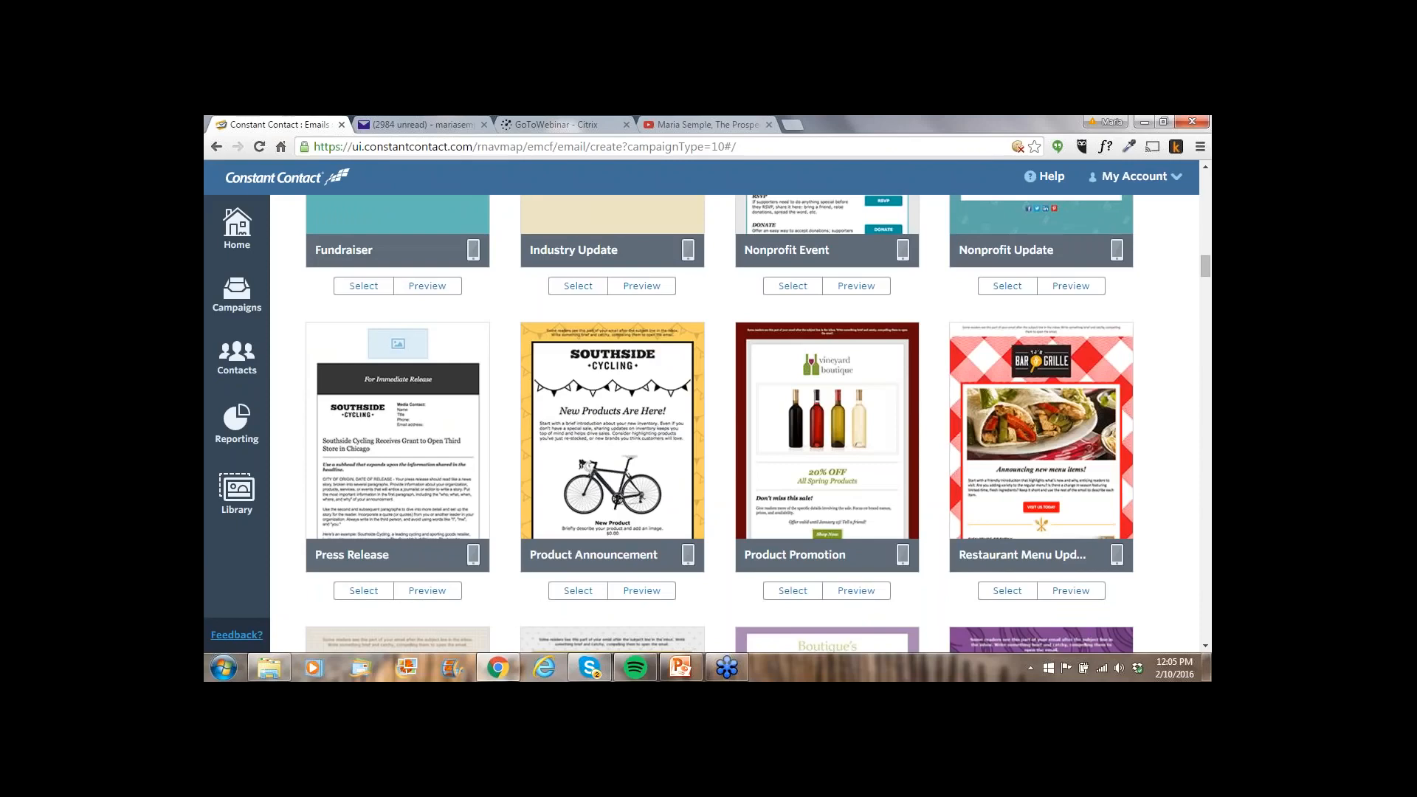
pyautogui.scroll(-2, 720, 426)
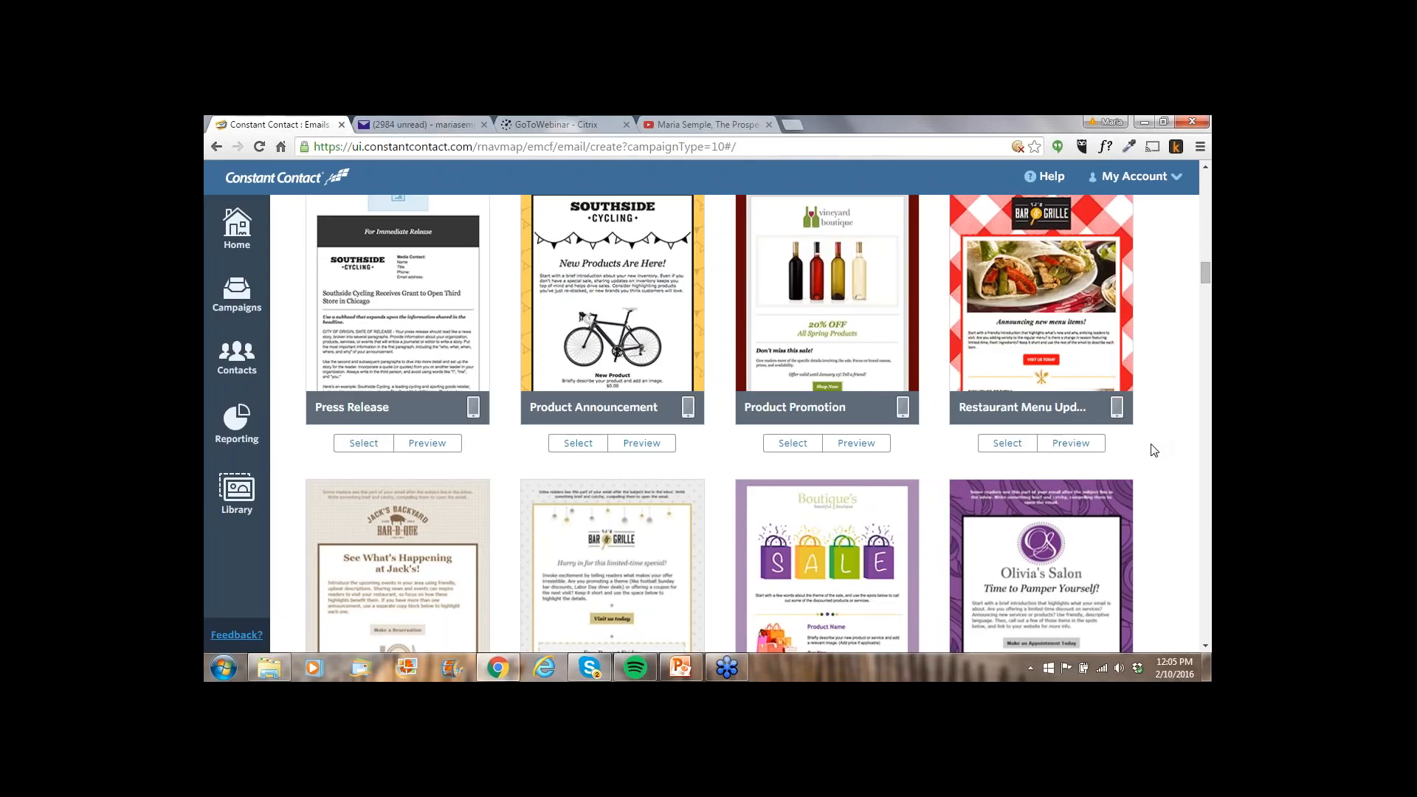
pyautogui.scroll(-2, 1154, 451)
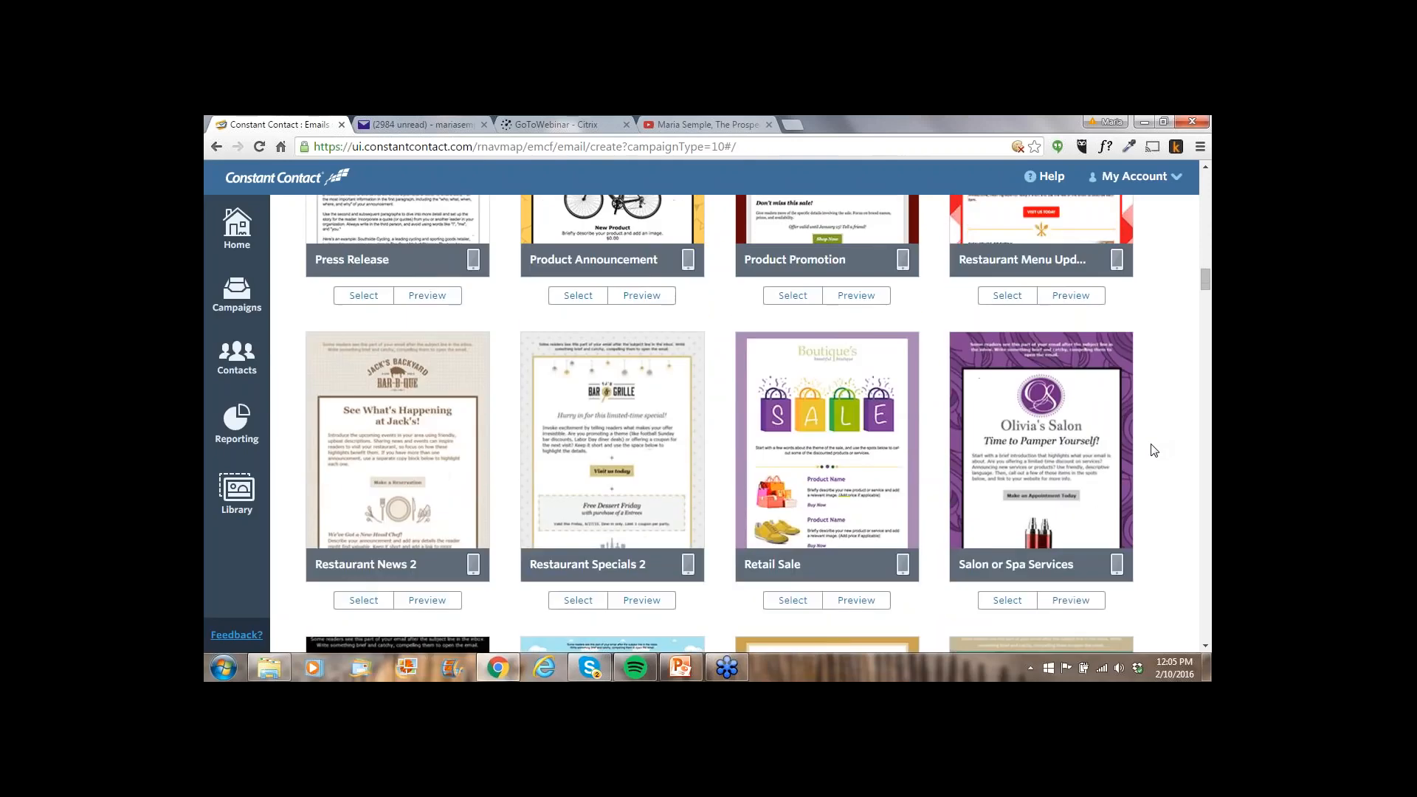
pyautogui.scroll(-2, 1155, 451)
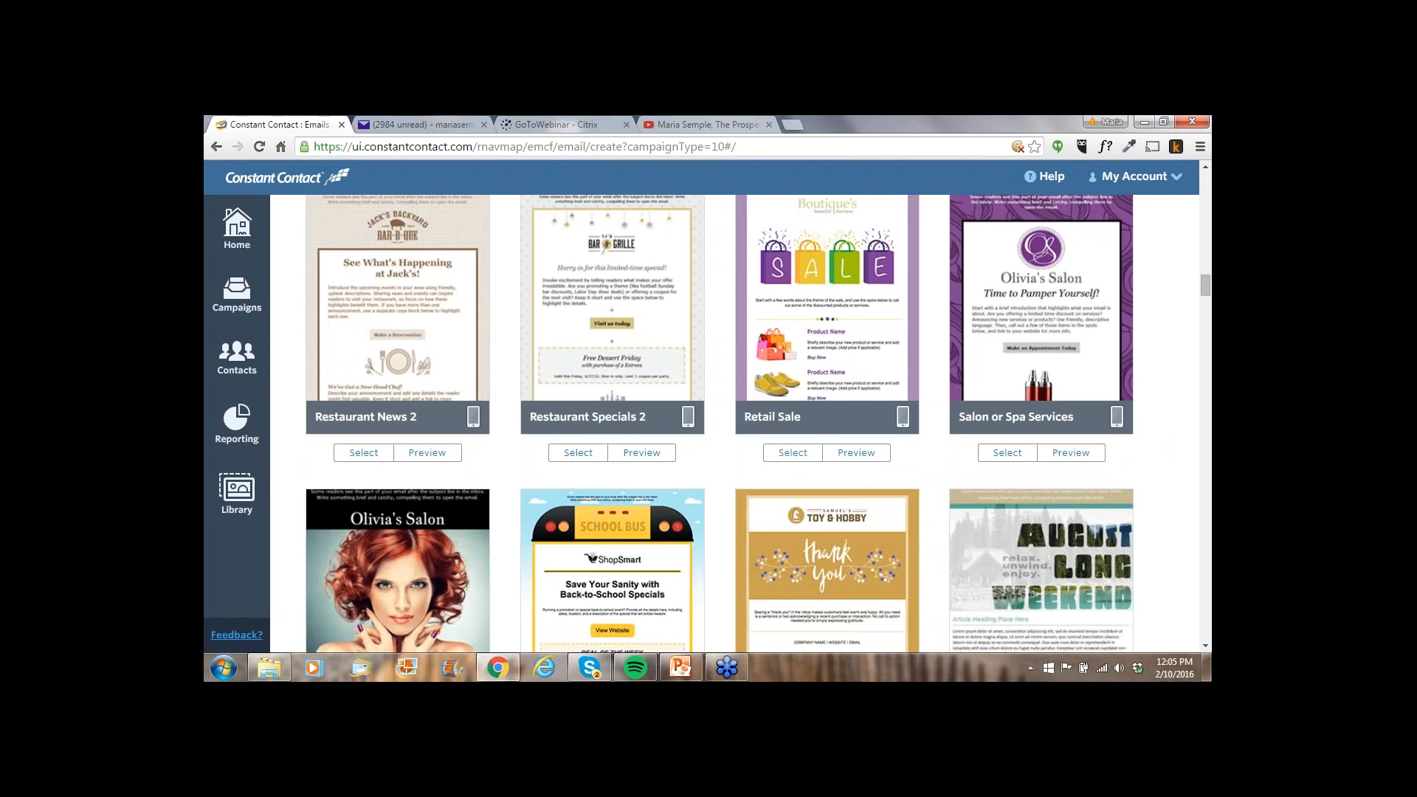
pyautogui.scroll(5, 1174, 469)
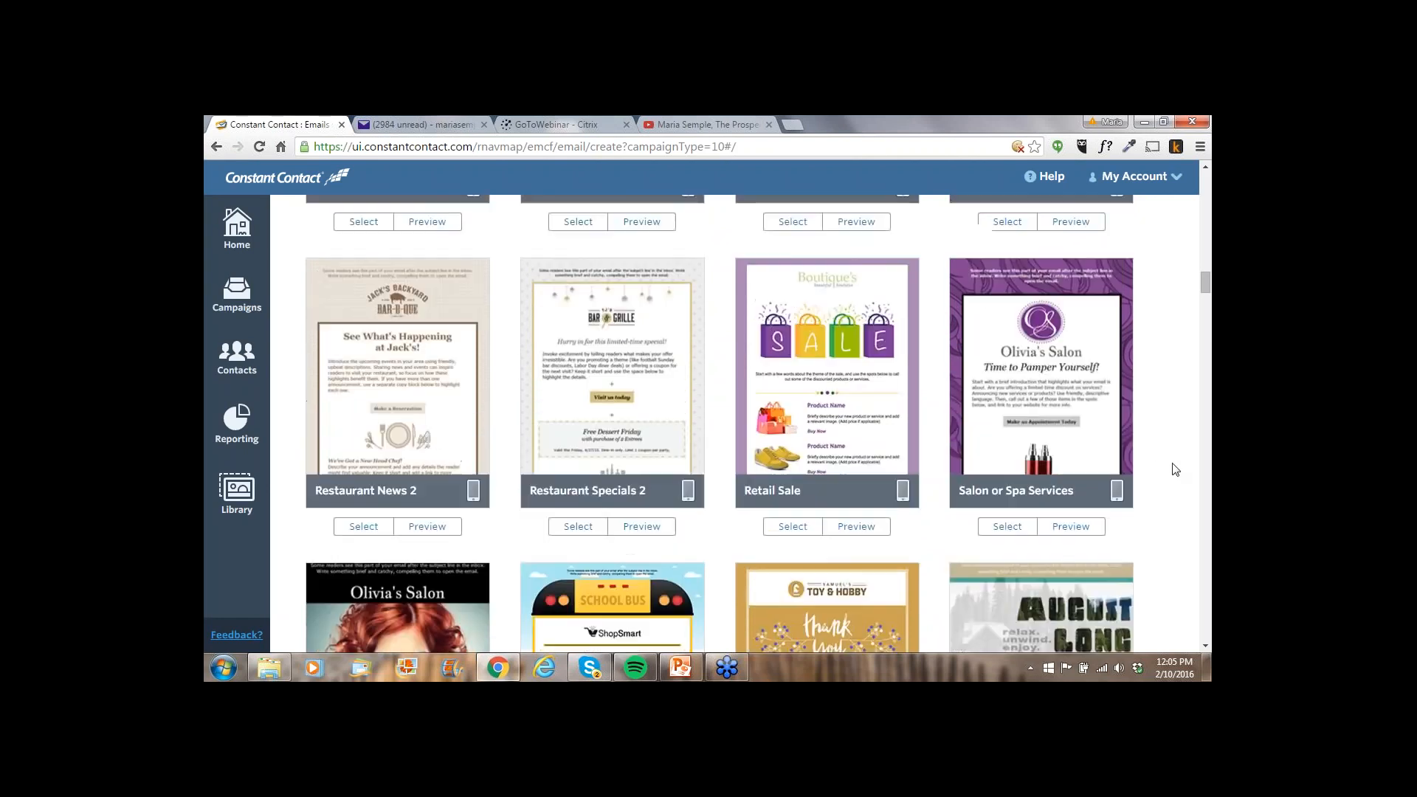
pyautogui.scroll(5, 1176, 470)
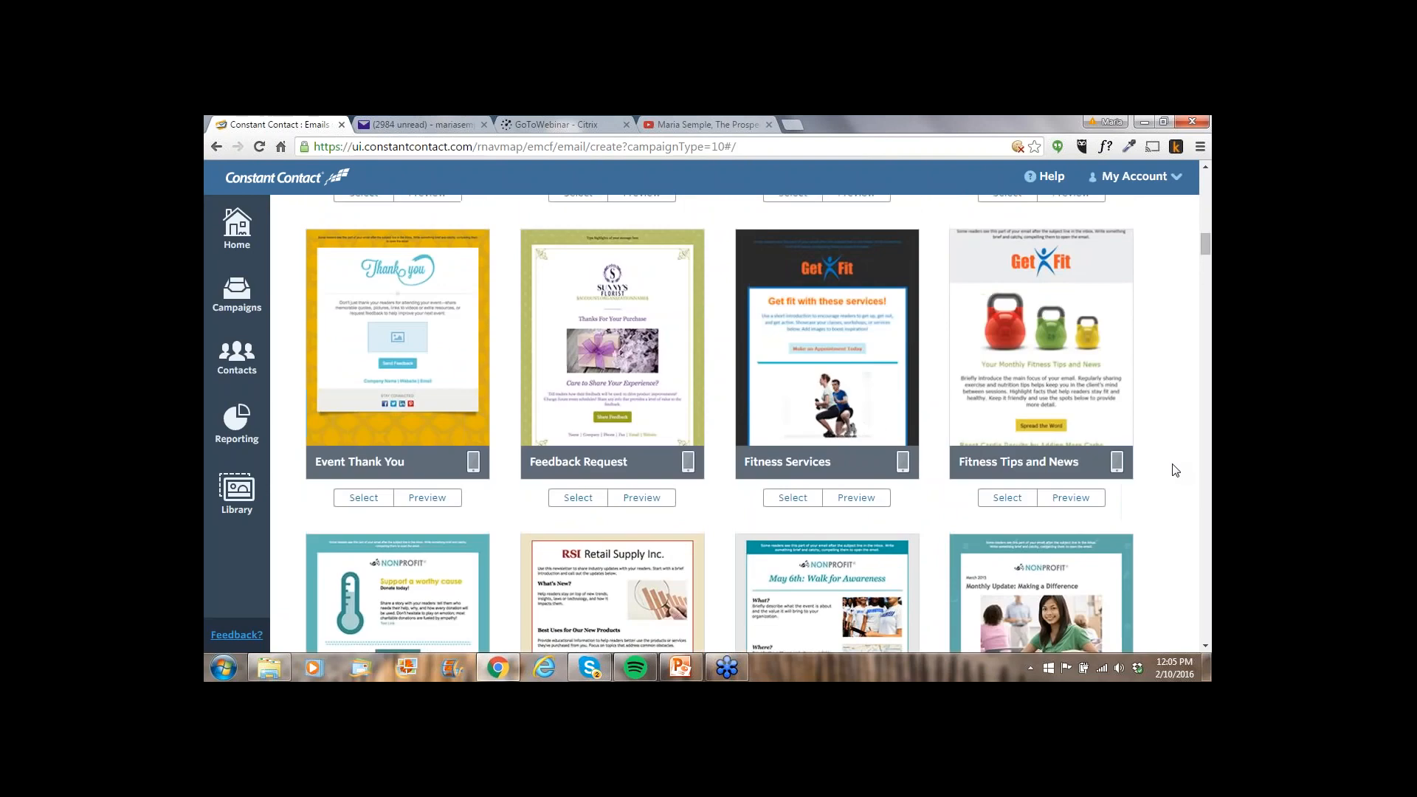
pyautogui.scroll(5, 1176, 471)
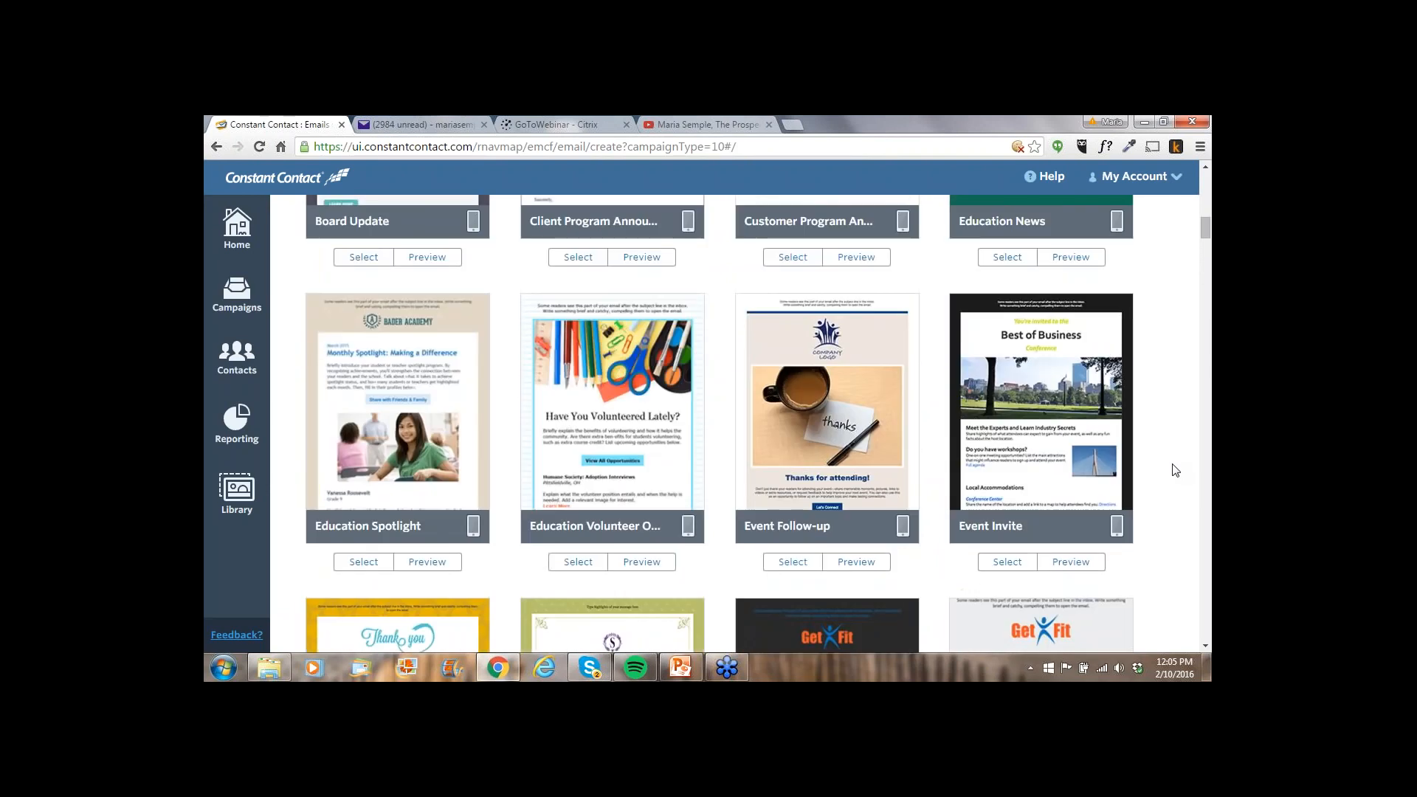
pyautogui.scroll(2, 1176, 471)
pyautogui.scroll(2, 1175, 470)
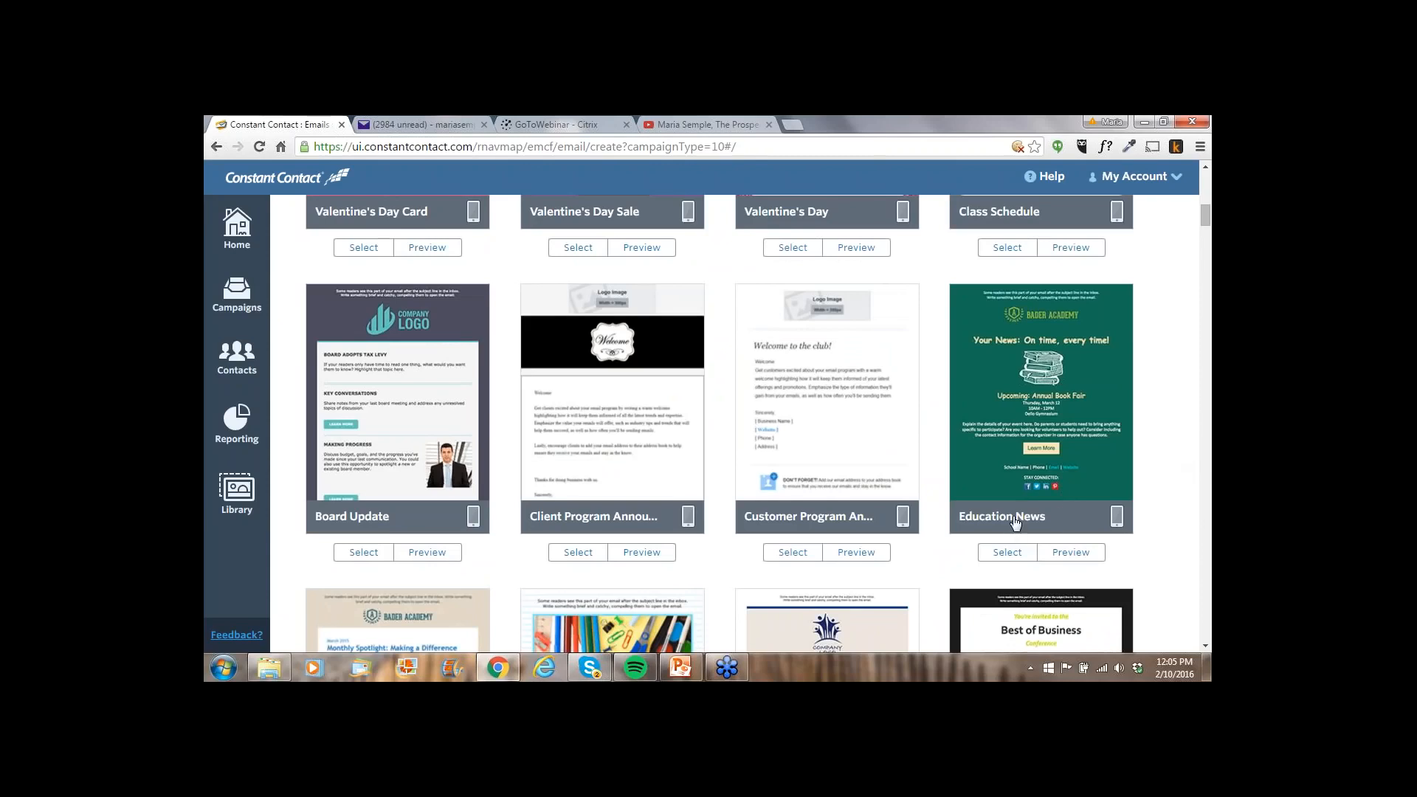
# Preview the Education News template and examine its layout from the header to the copyright footer
pyautogui.click(1062, 557)
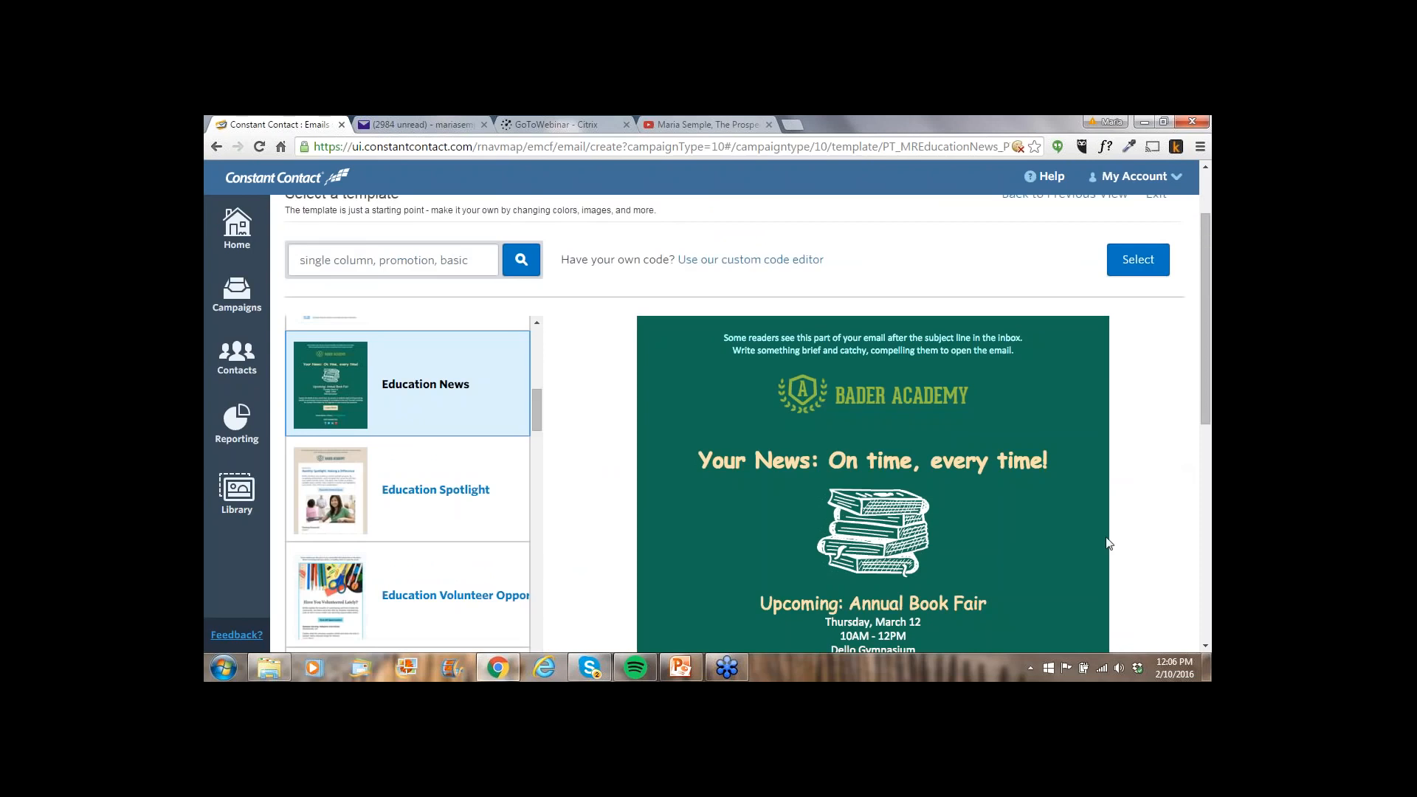
pyautogui.scroll(-3, 1138, 534)
pyautogui.scroll(-3, 1139, 534)
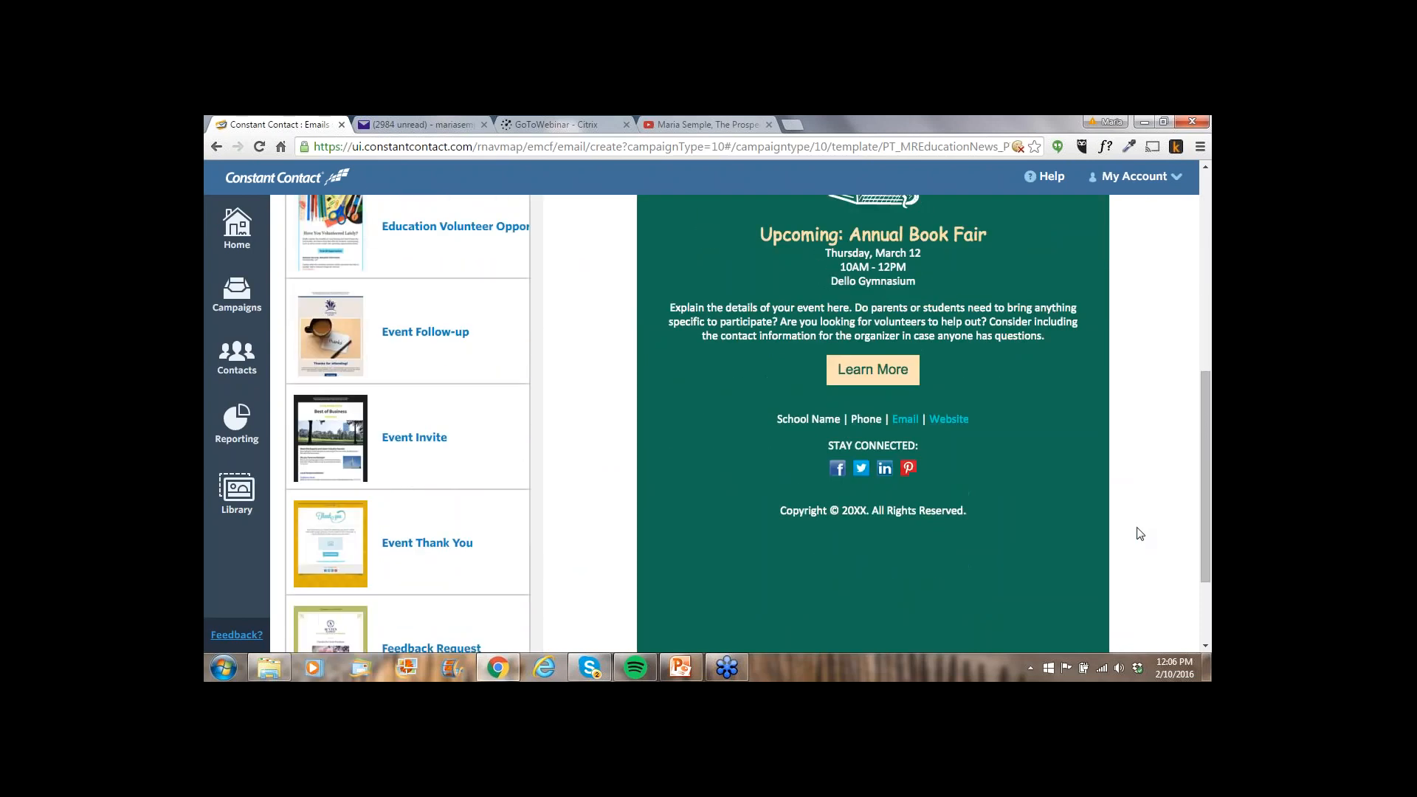
pyautogui.scroll(5, 1139, 534)
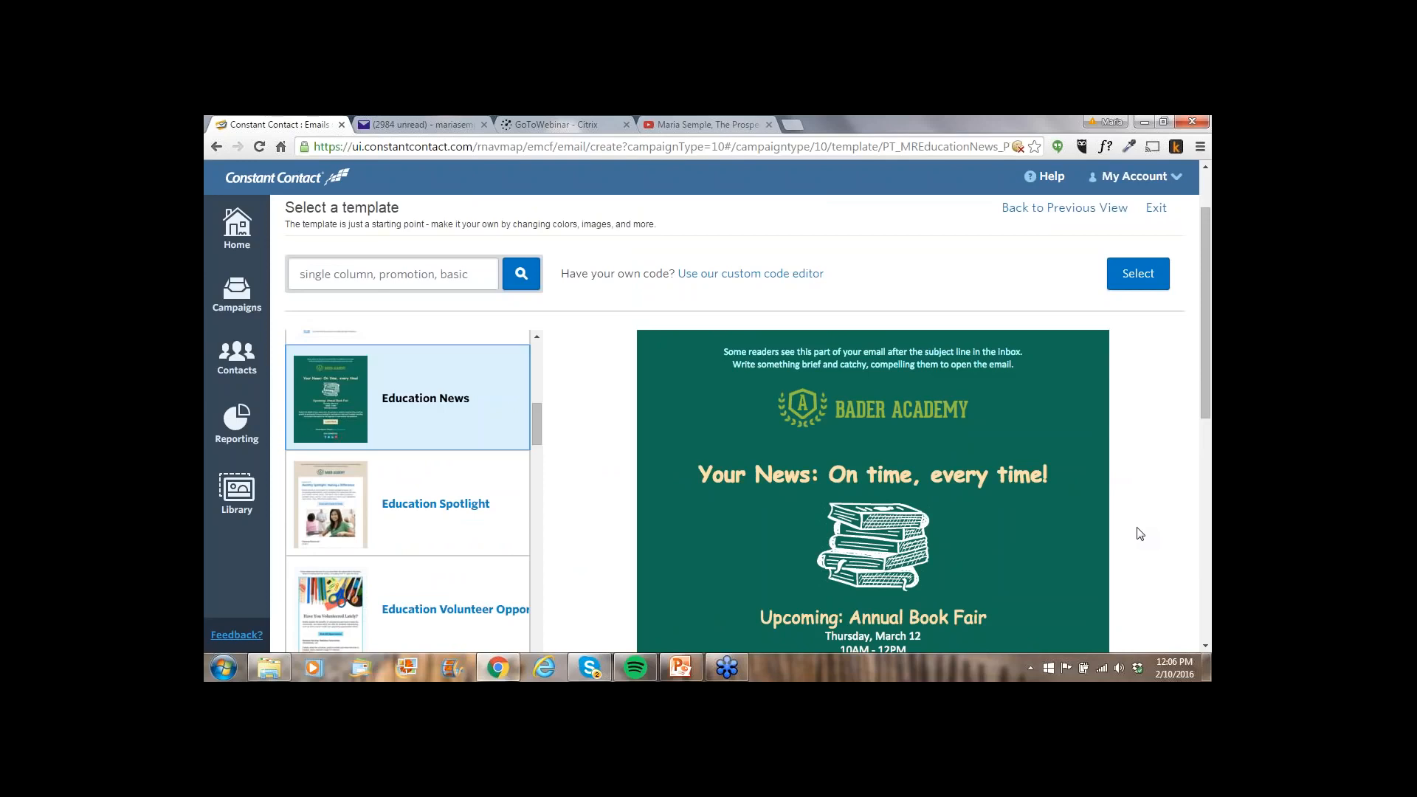
pyautogui.scroll(-4, 1140, 534)
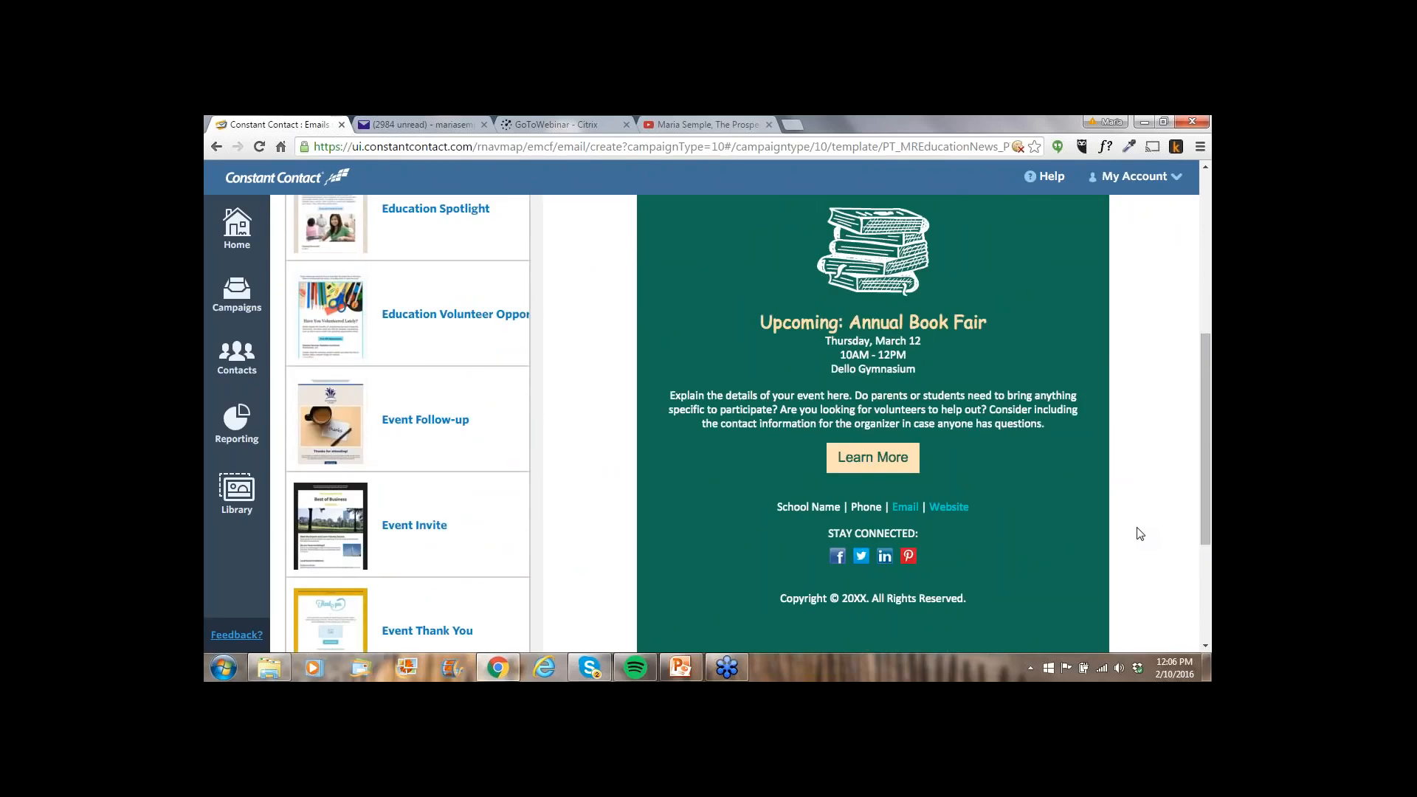
pyautogui.scroll(5, 1139, 534)
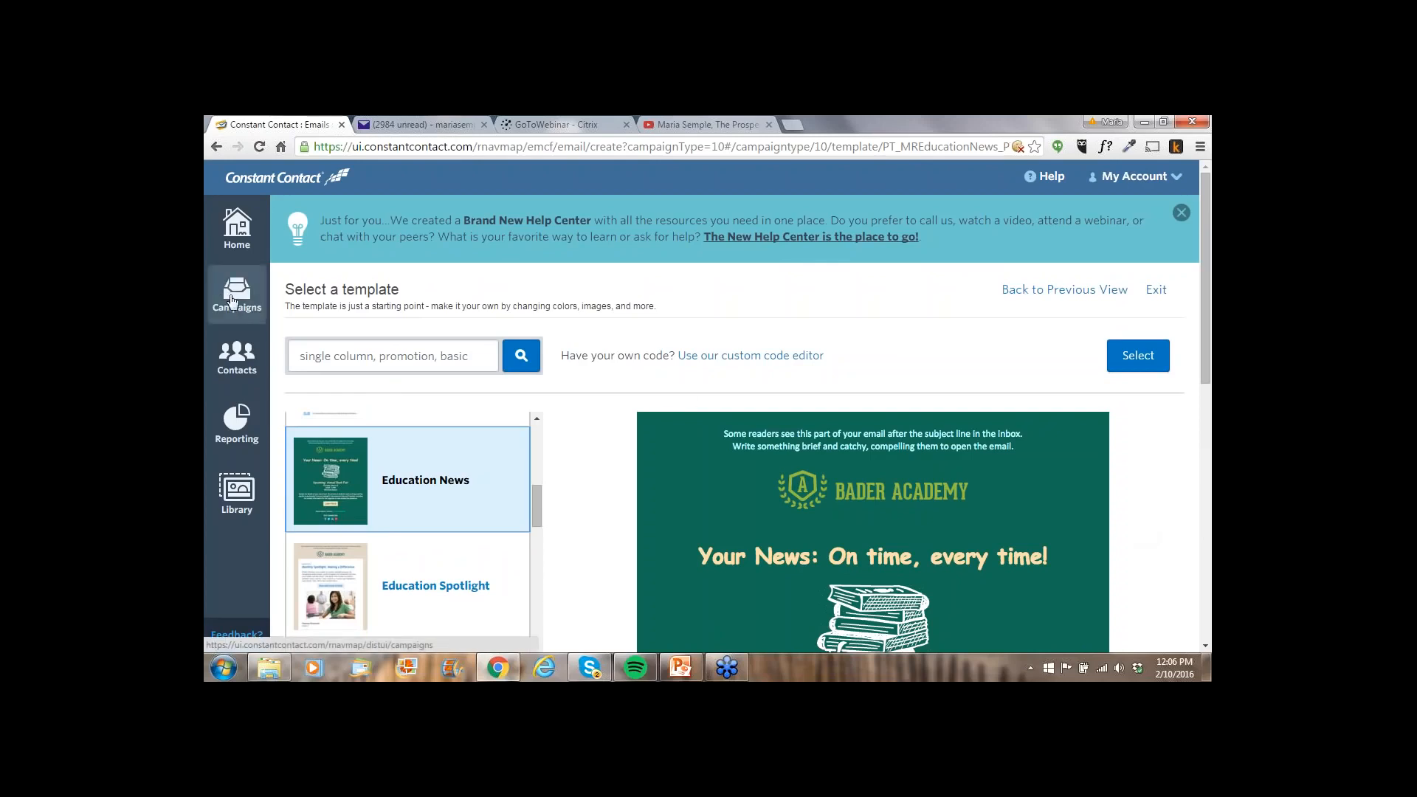
# Leave the template selection for the home page and open the Constant Contact Demo Feb2016 draft for editing
pyautogui.click(237, 229)
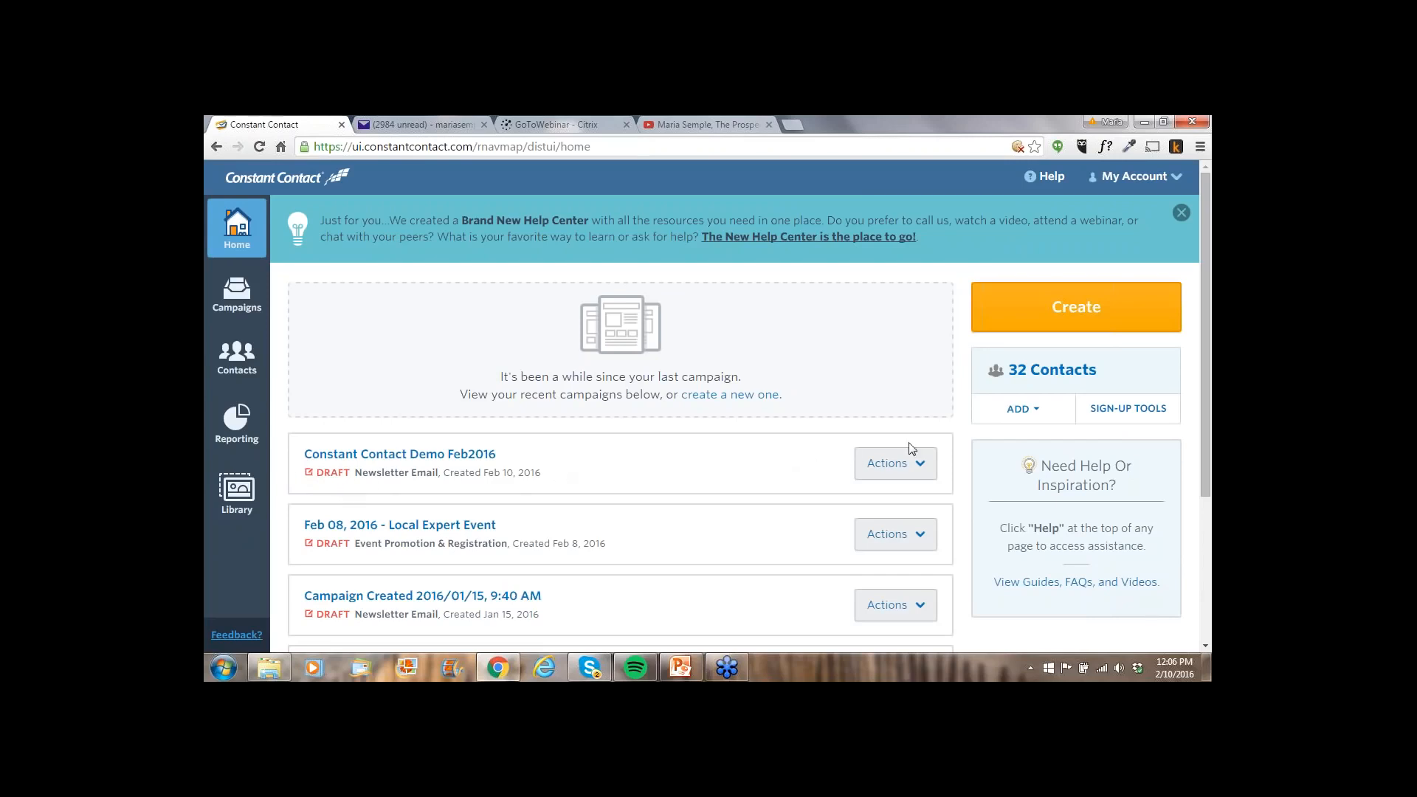
pyautogui.click(923, 466)
pyautogui.scroll(-3, 926, 471)
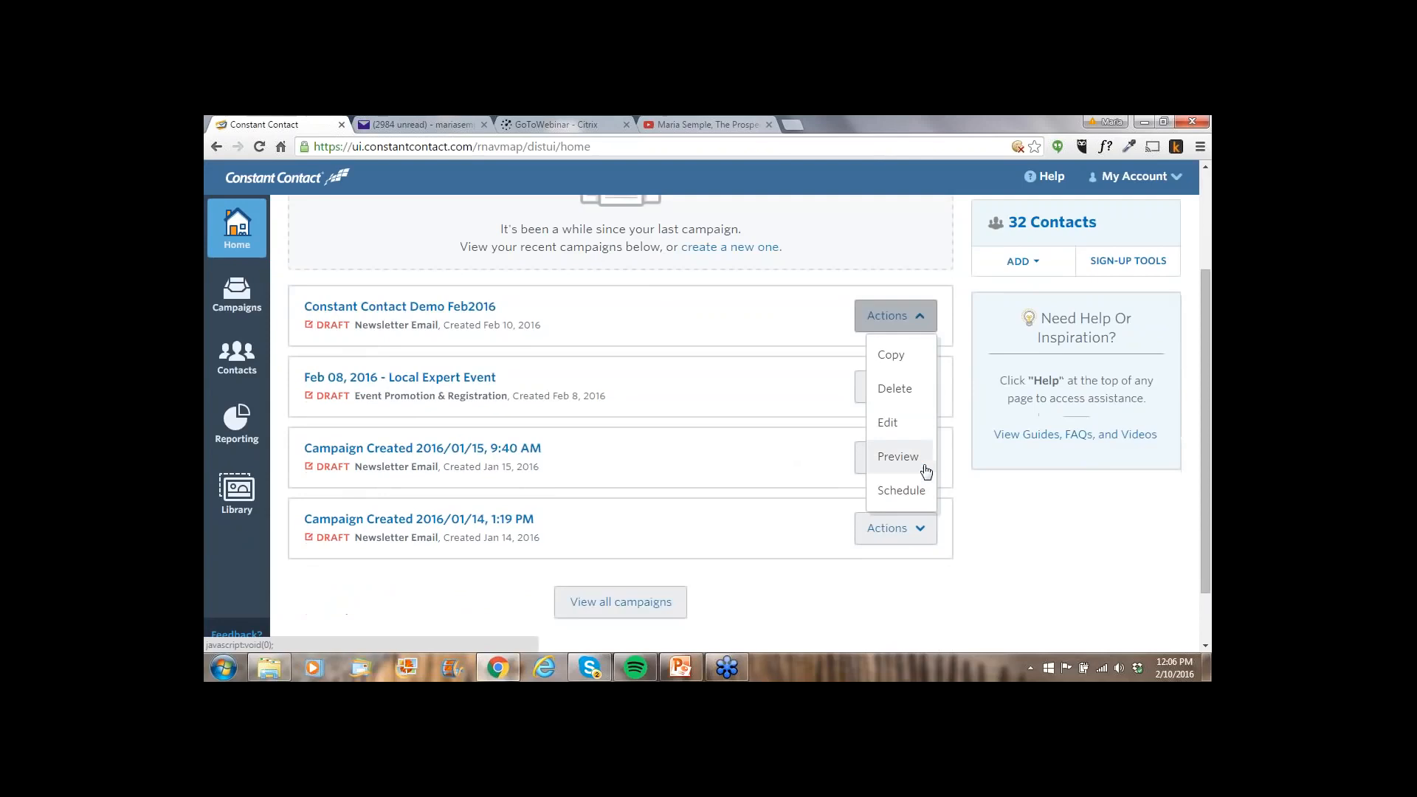
pyautogui.scroll(2, 923, 472)
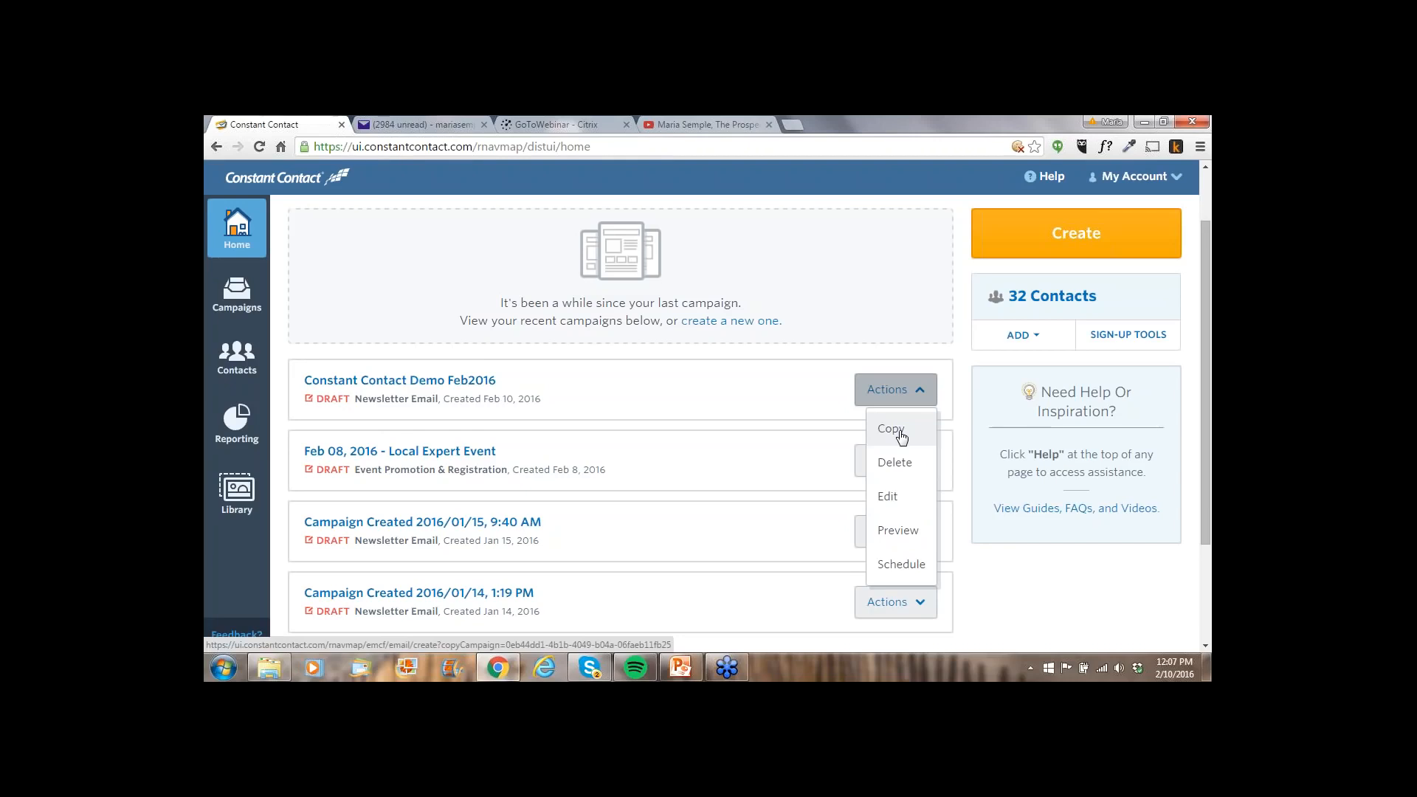
pyautogui.click(905, 502)
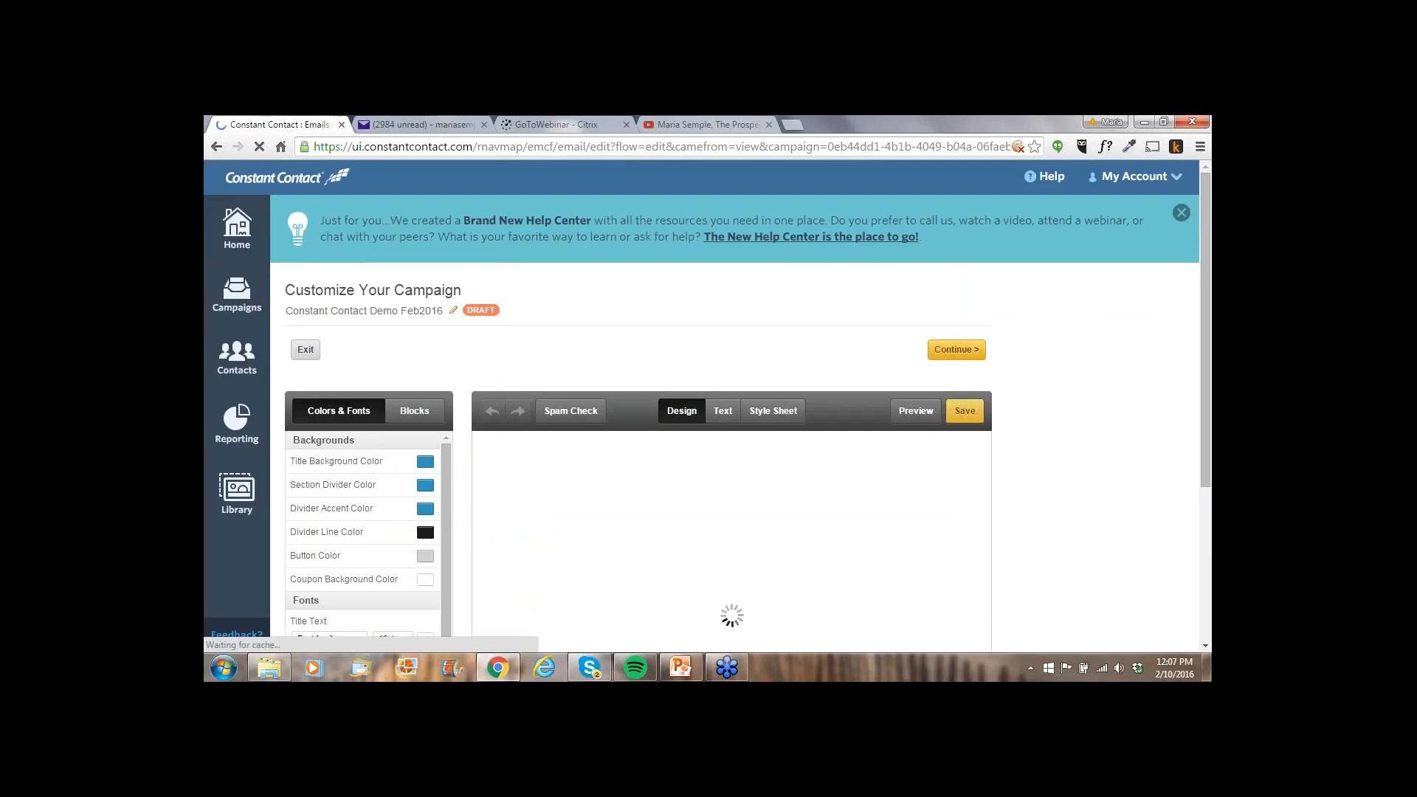
# Open the campaign name for editing without changing it, and examine the email's background color and font settings
pyautogui.click(433, 311)
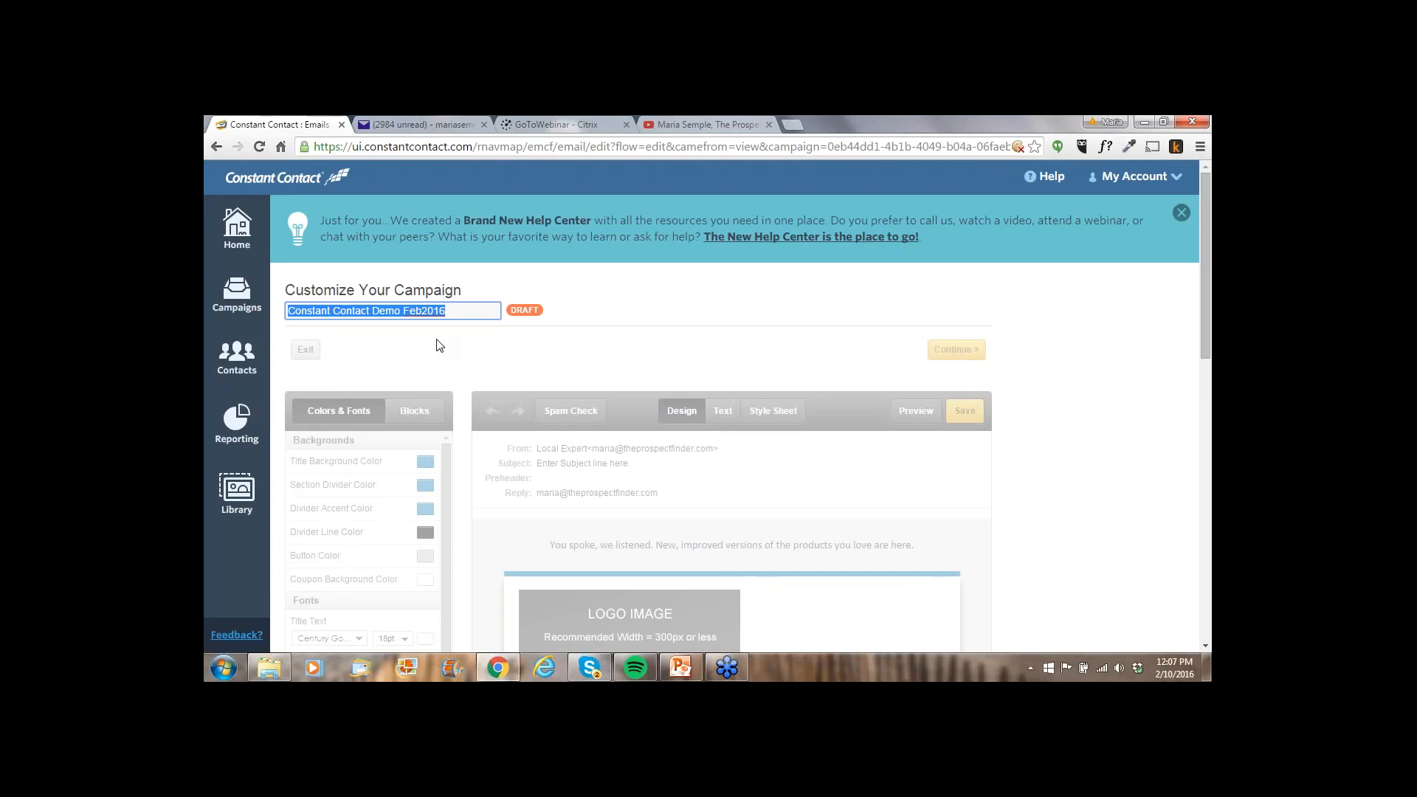
pyautogui.press('Return')
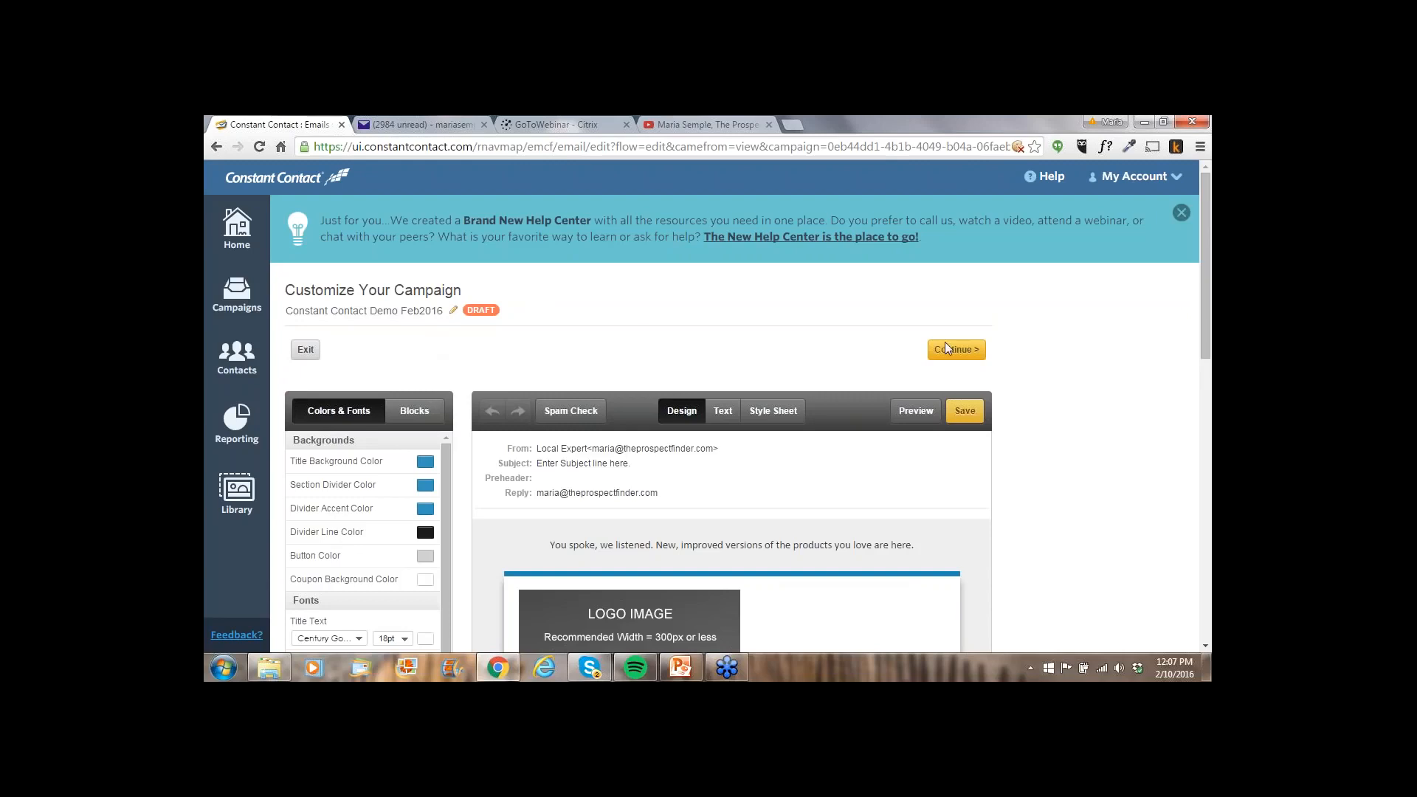
pyautogui.scroll(-2, 1061, 368)
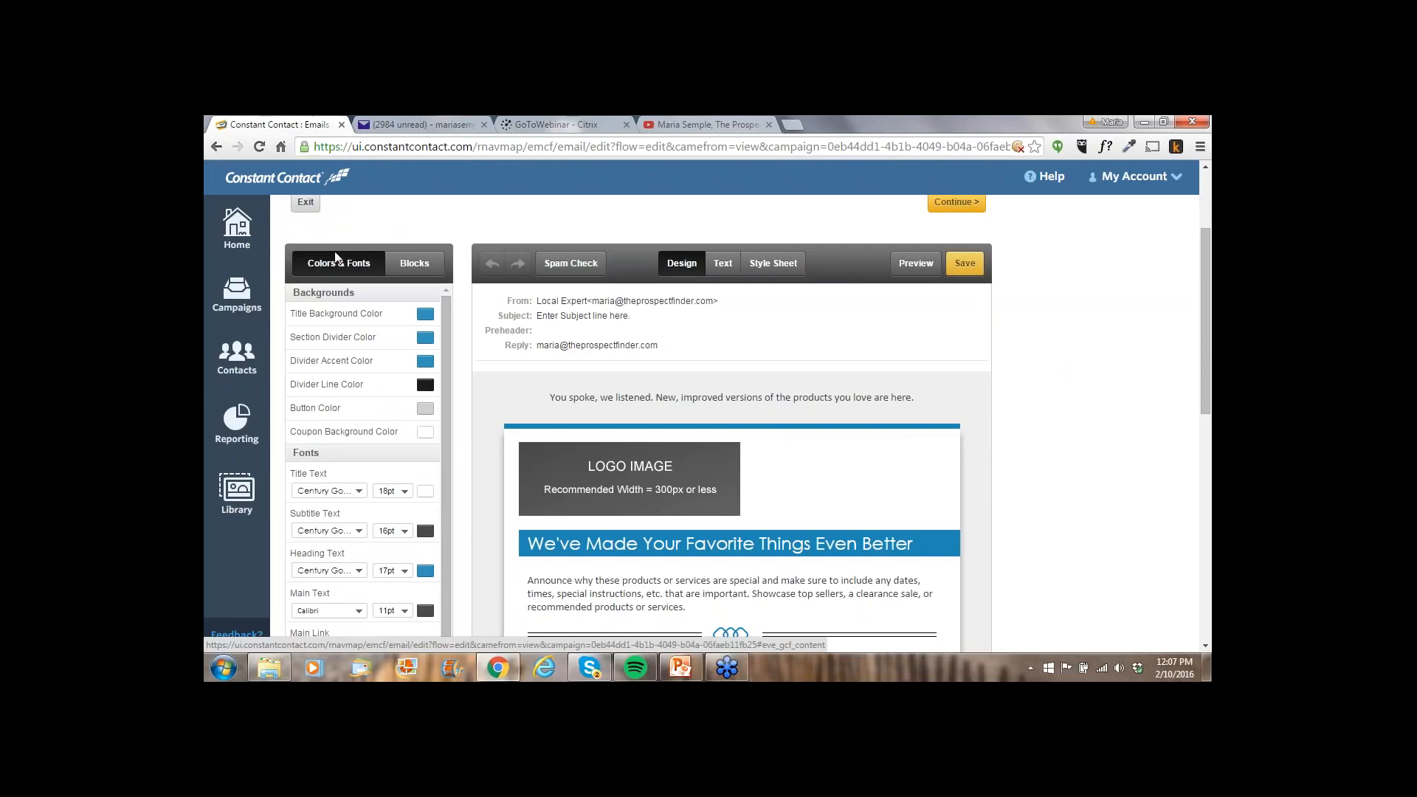
pyautogui.scroll(-1, 361, 379)
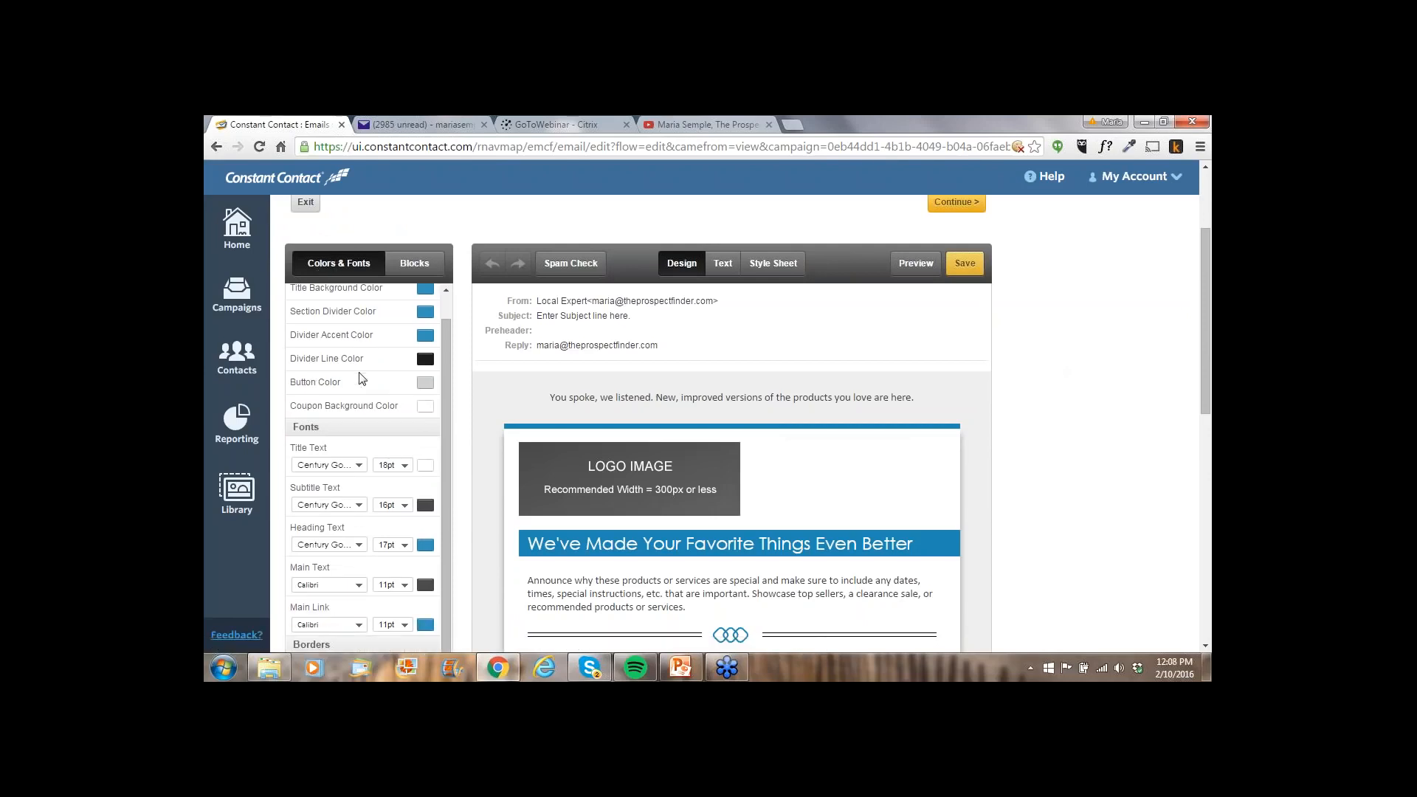
pyautogui.scroll(1, 418, 588)
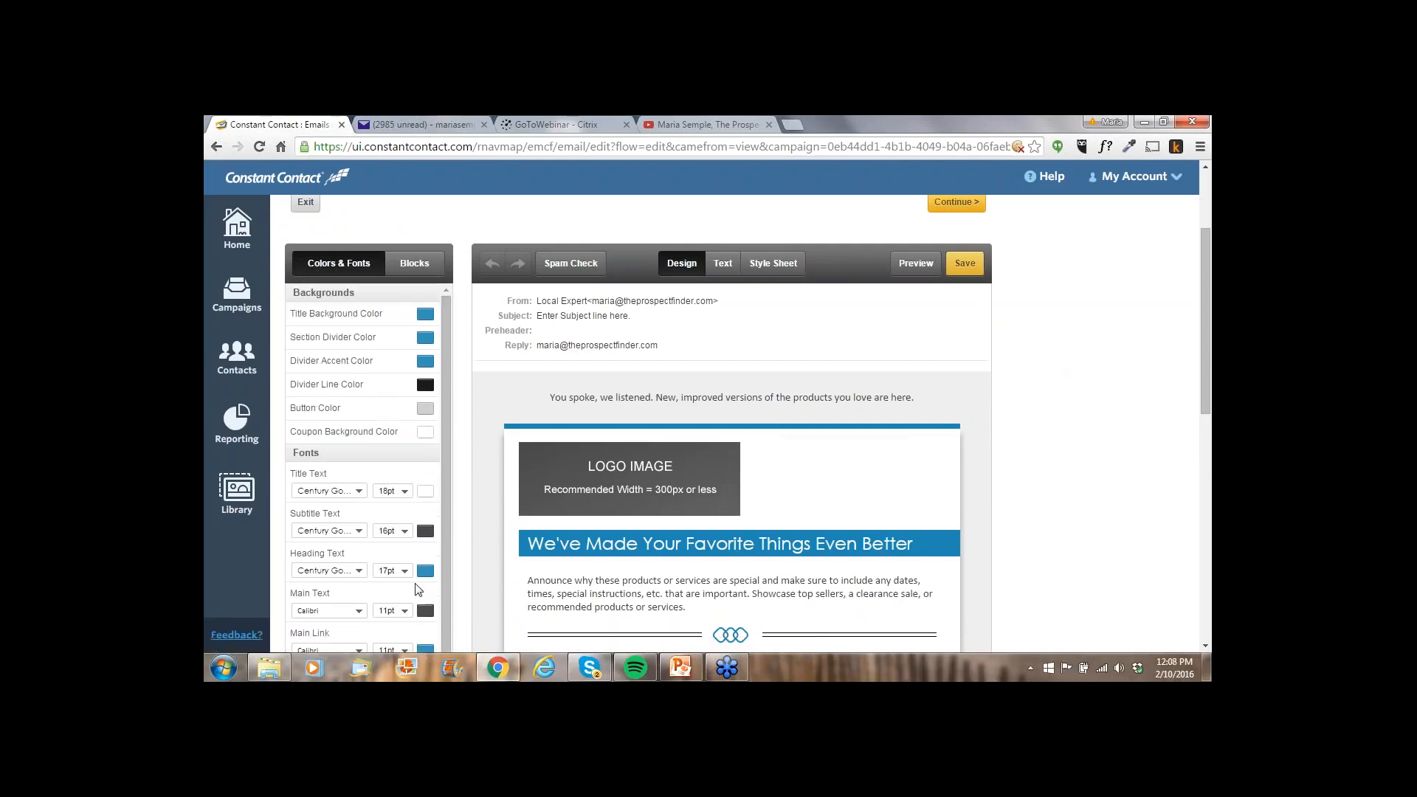
# Examine the list of content blocks that can be added to the email layout
pyautogui.click(412, 265)
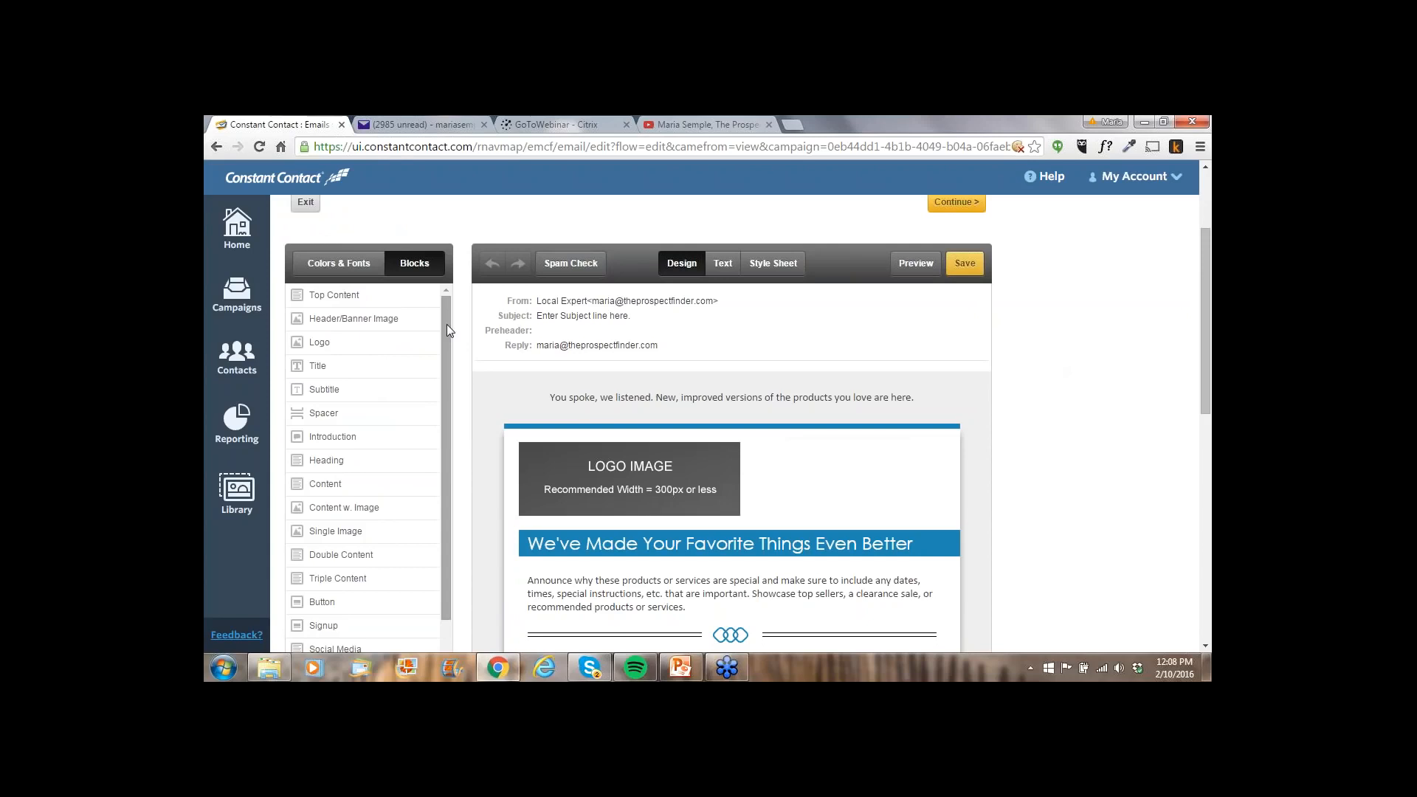
pyautogui.moveTo(446, 324); pyautogui.dragTo(449, 414)
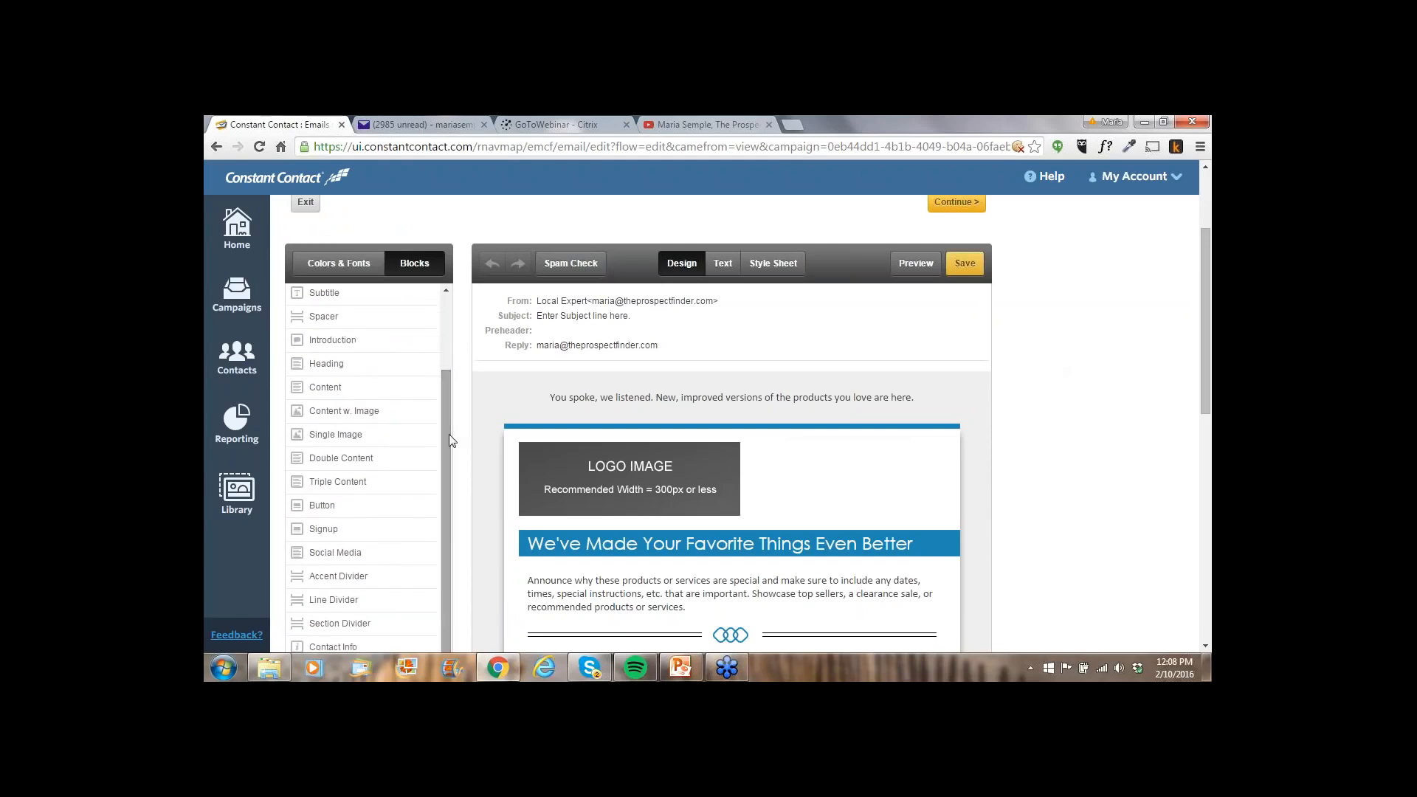
pyautogui.scroll(-2, 490, 459)
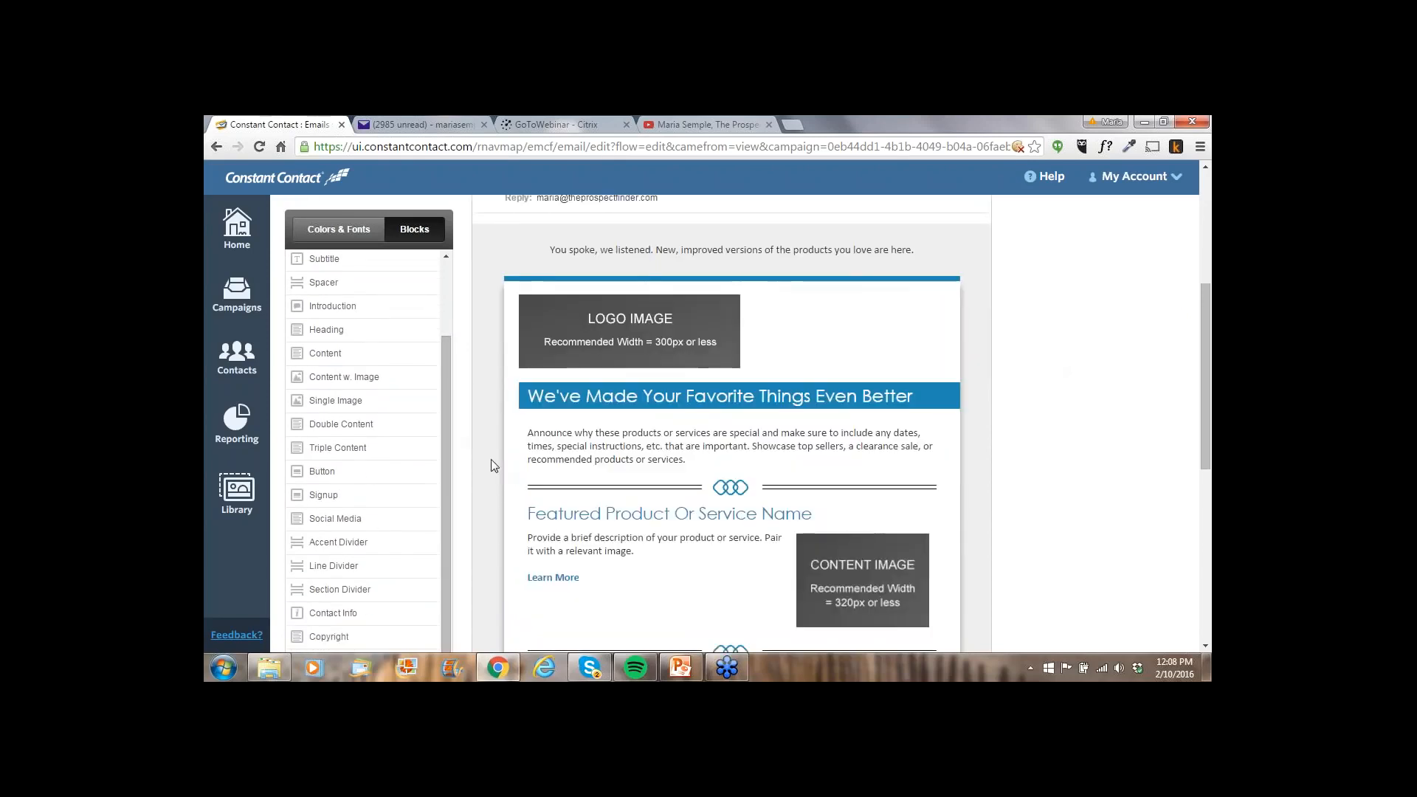
pyautogui.scroll(2, 490, 459)
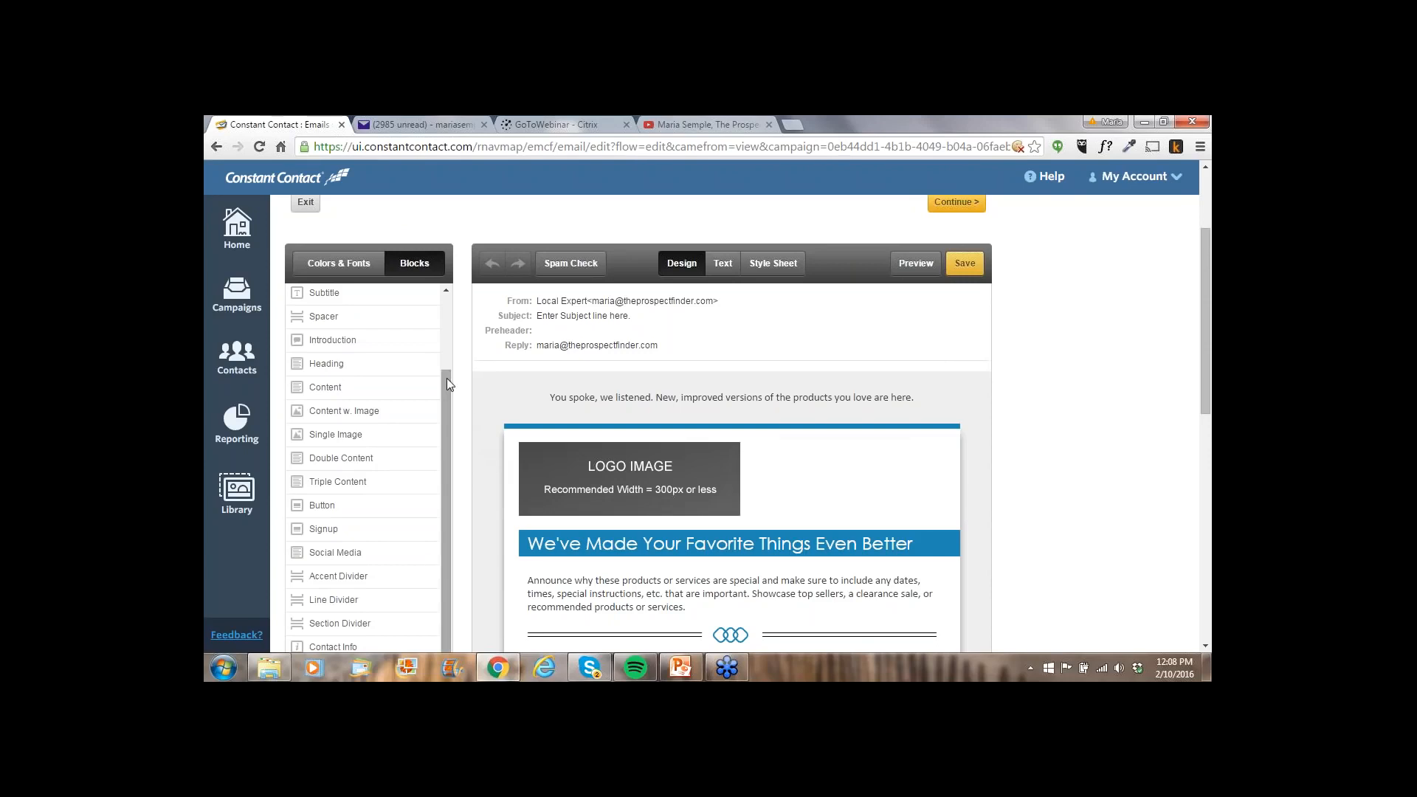
# Examine the blocks in the email layout and their editing controls, from the header down to the triple-image row
pyautogui.moveTo(446, 378); pyautogui.dragTo(444, 289)
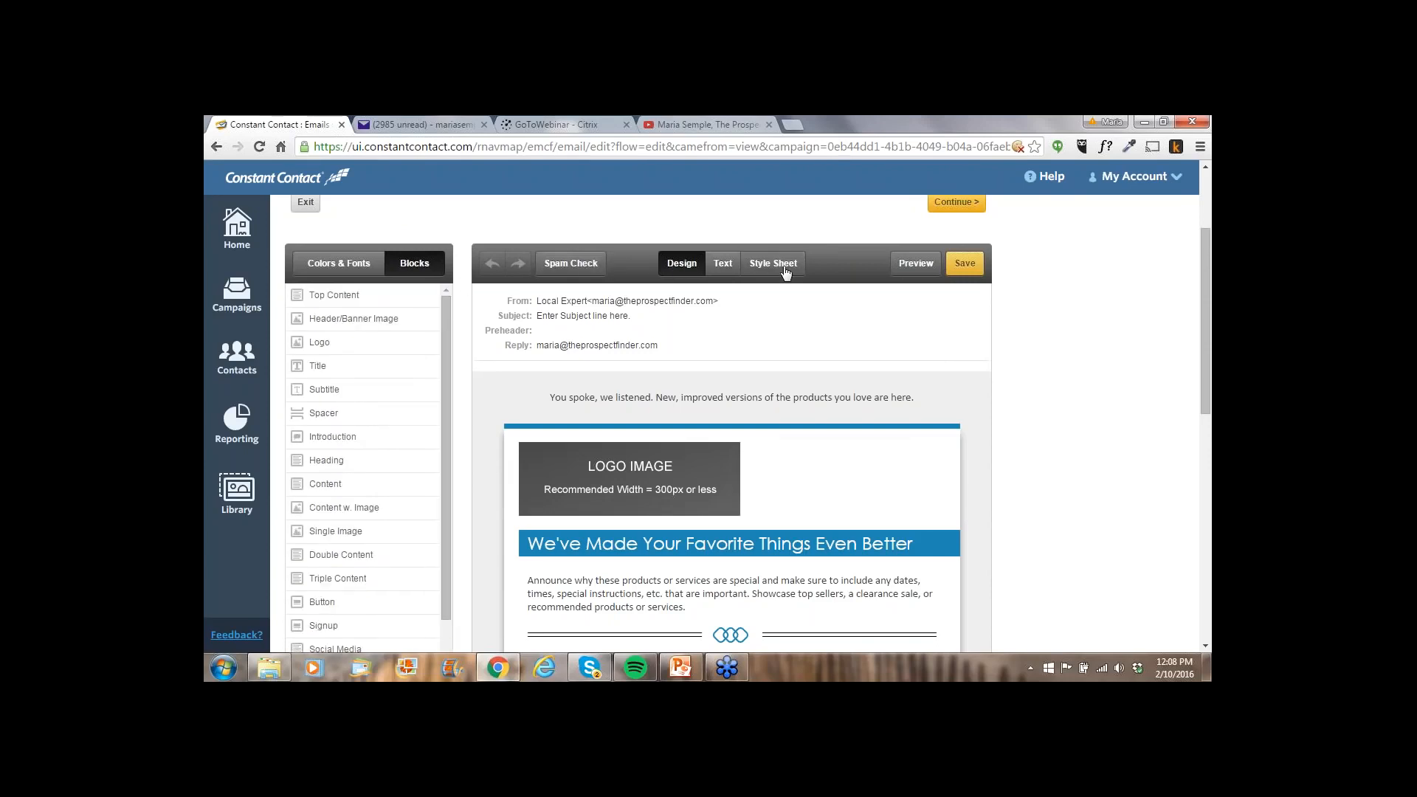
pyautogui.moveTo(832, 303)
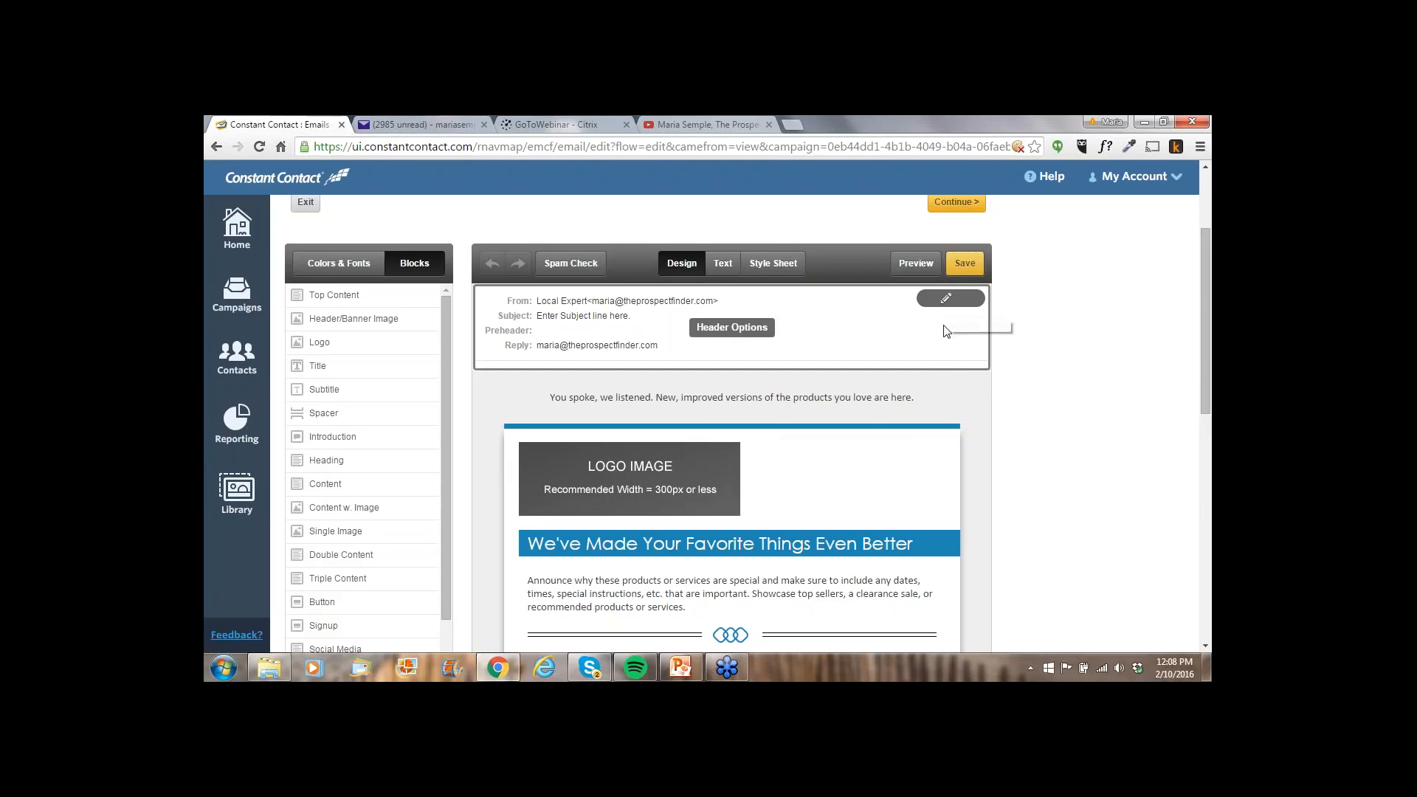
pyautogui.moveTo(929, 403)
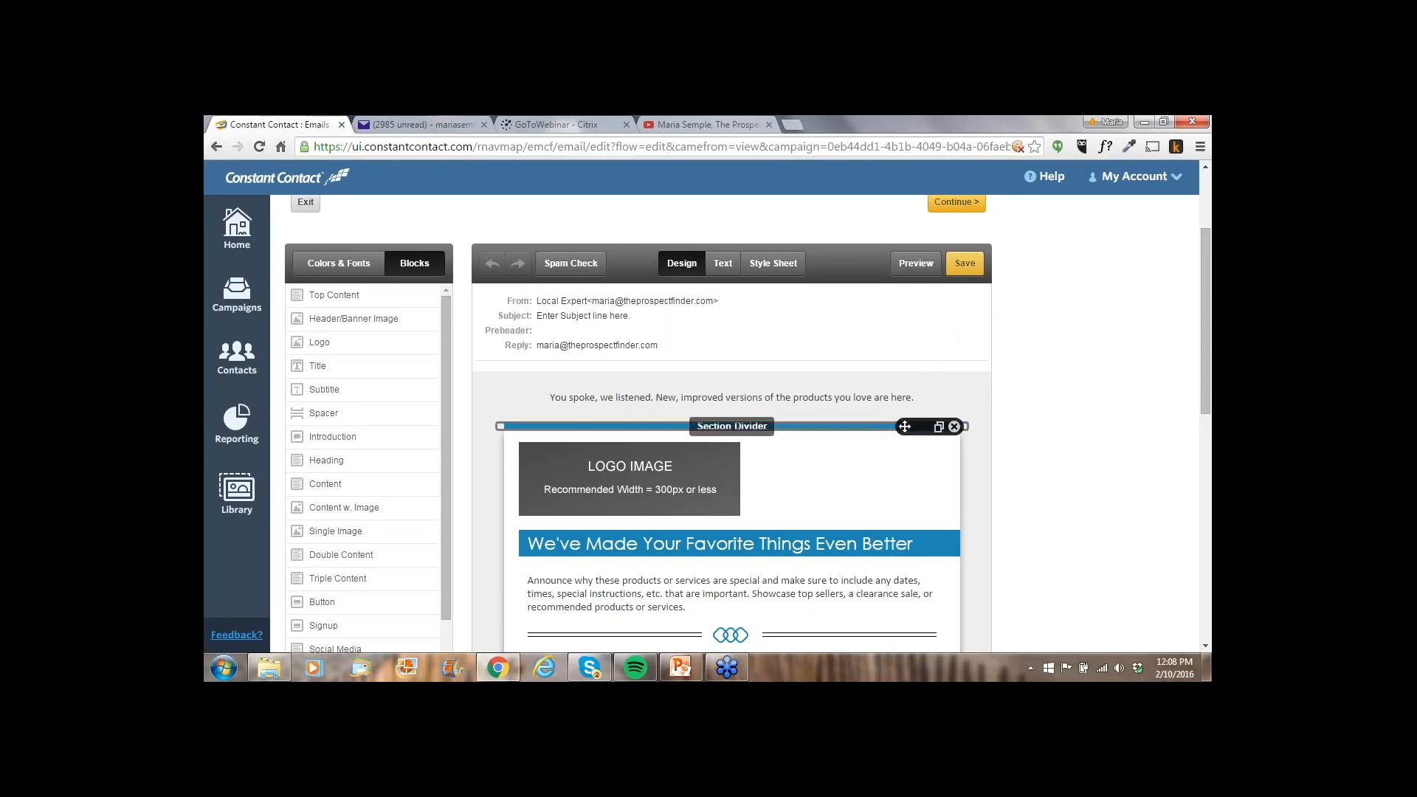
pyautogui.scroll(-1, 903, 466)
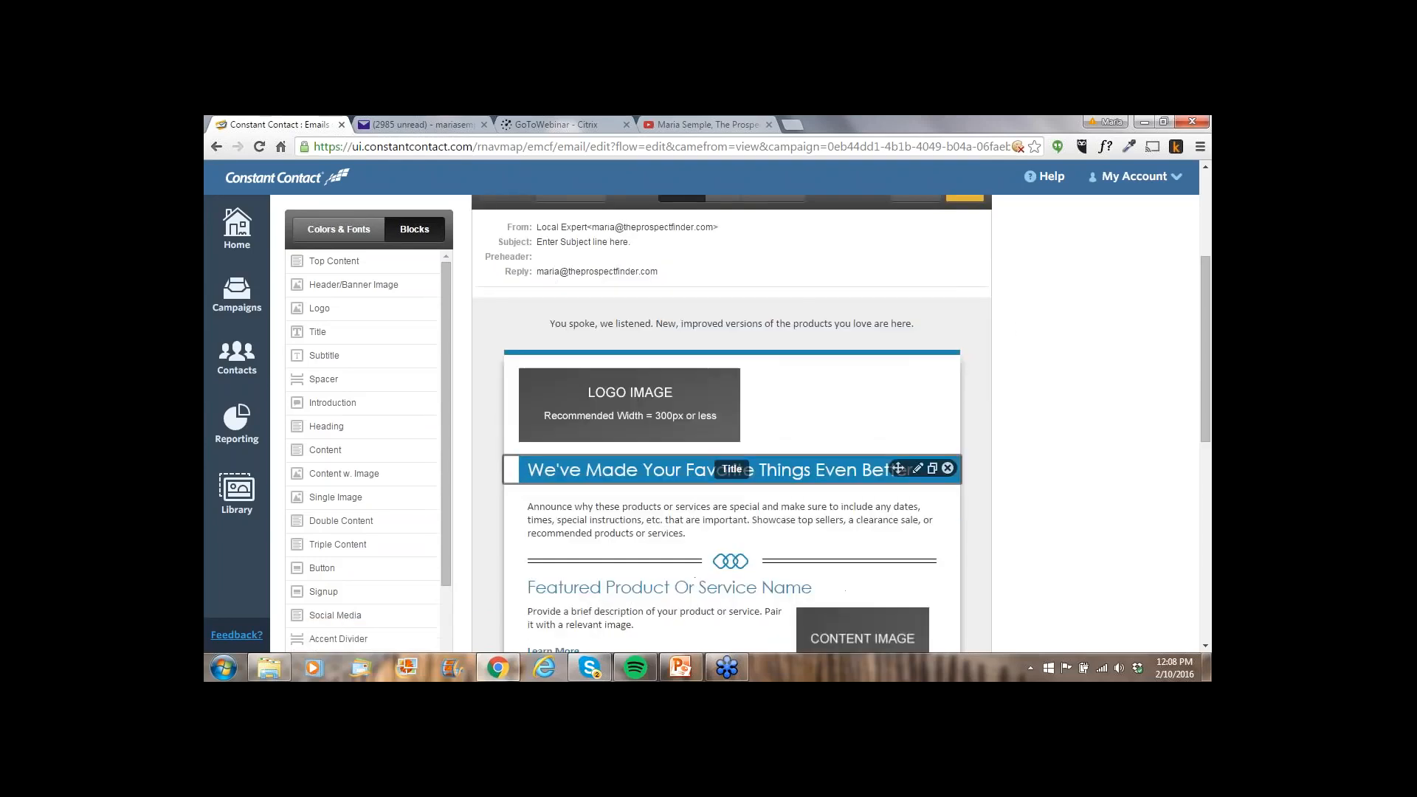
pyautogui.scroll(-2, 902, 466)
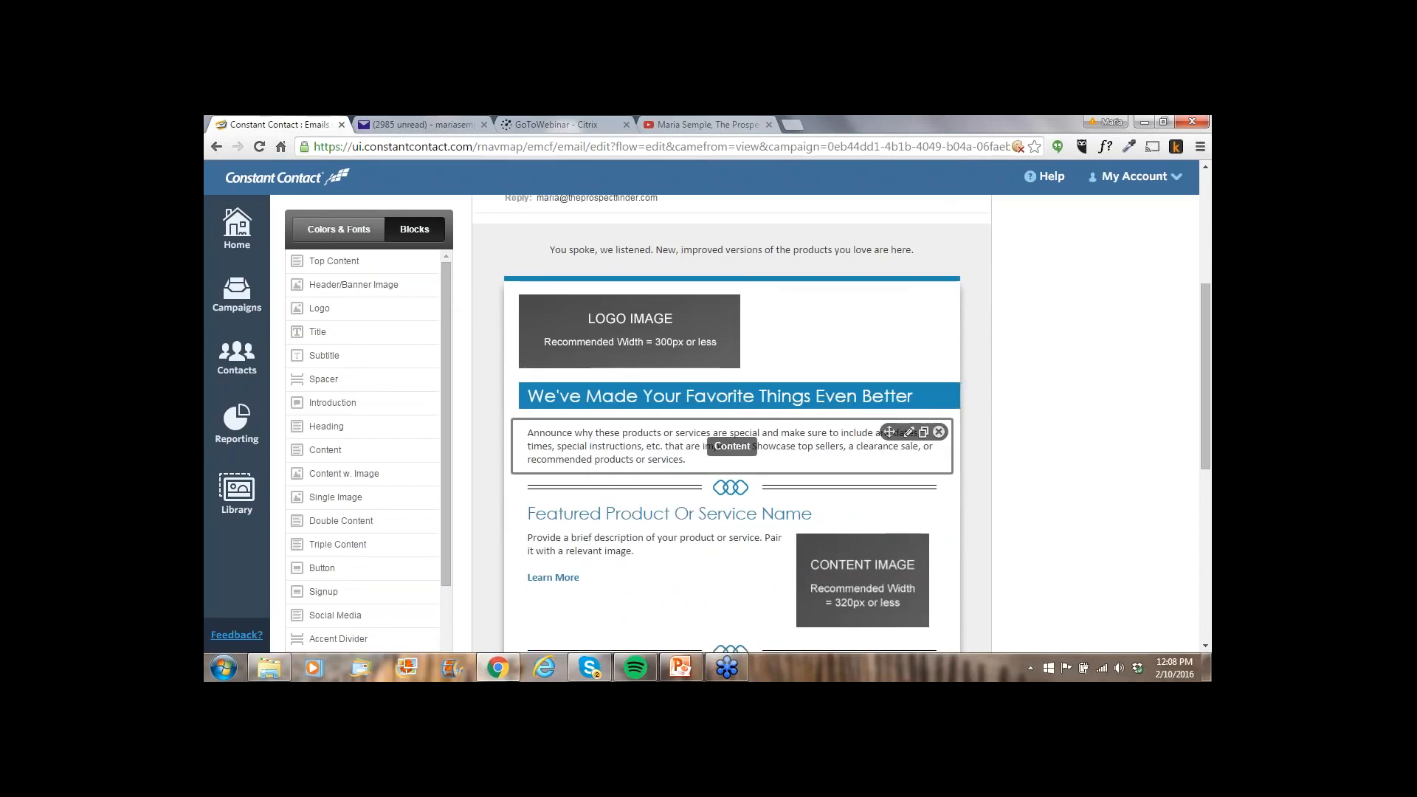
pyautogui.scroll(-1, 902, 467)
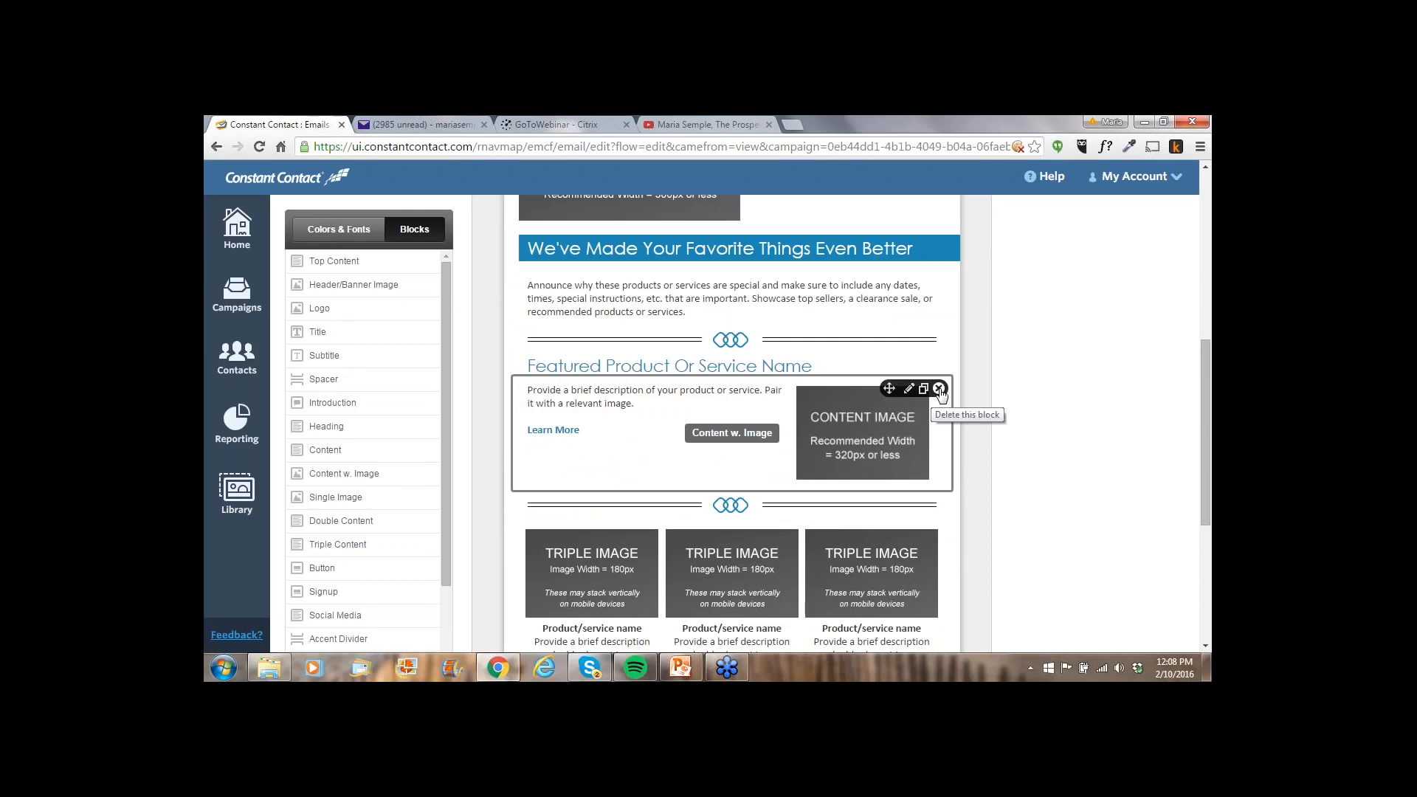
pyautogui.scroll(3, 940, 393)
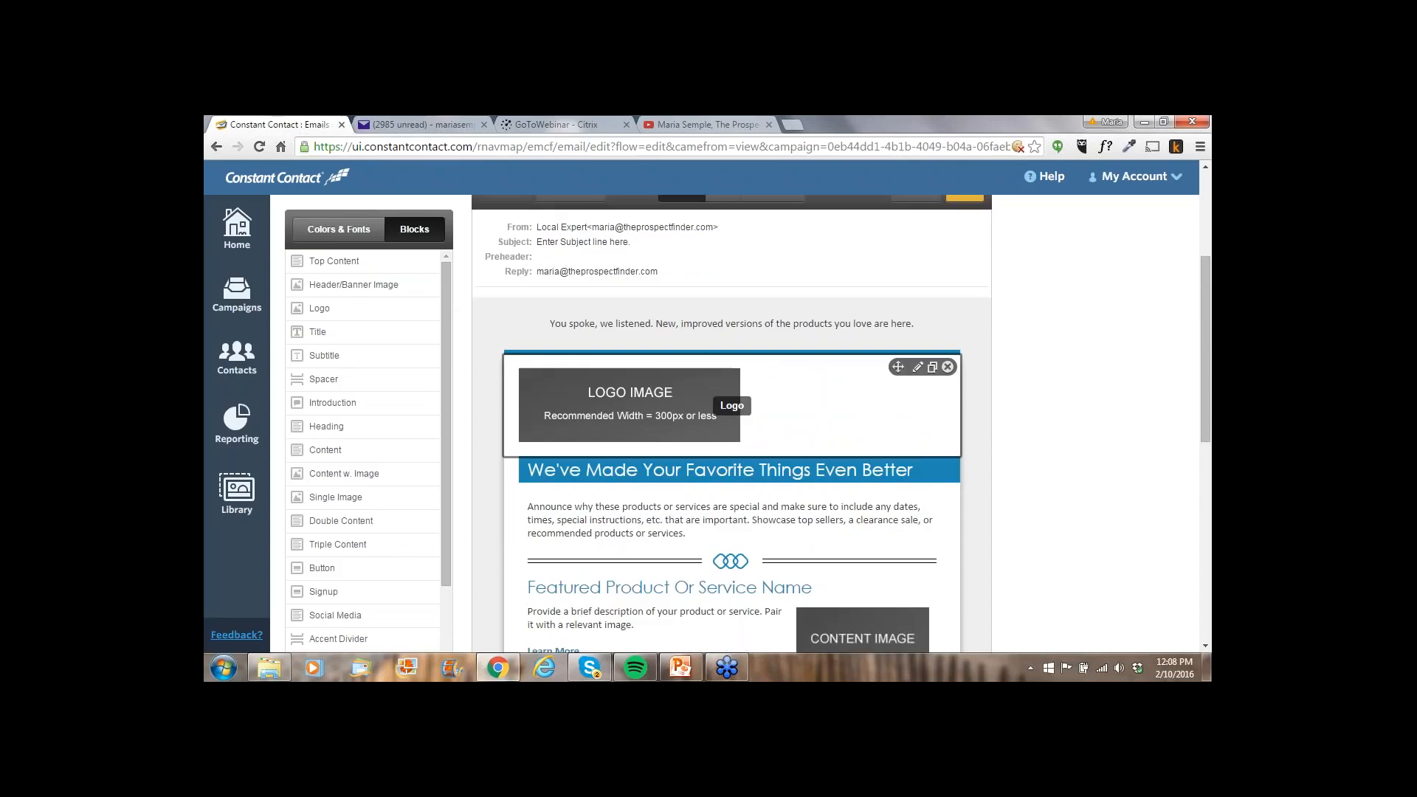
pyautogui.scroll(2, 732, 399)
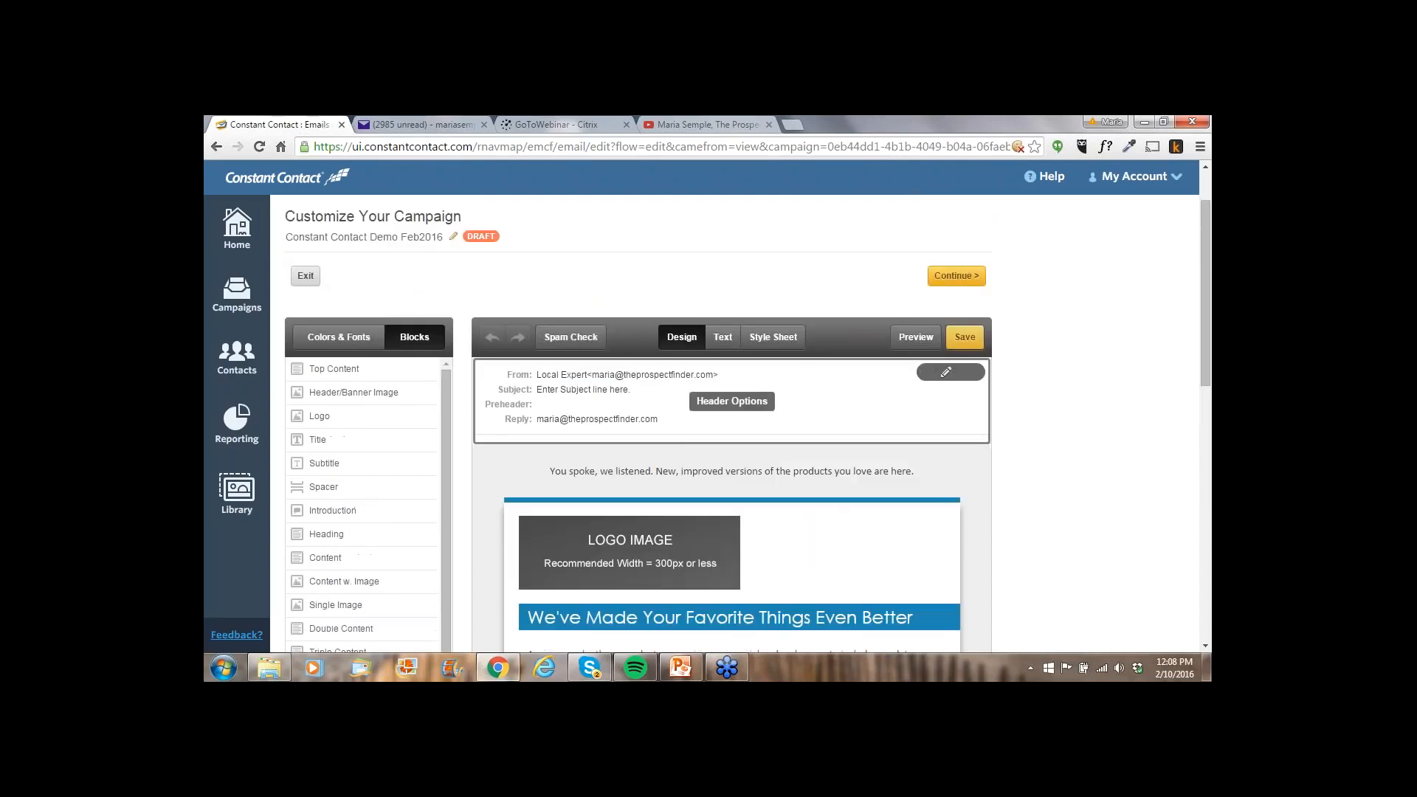
# Open the email's header options and review the subject, preheader text and from name fields
pyautogui.click(947, 372)
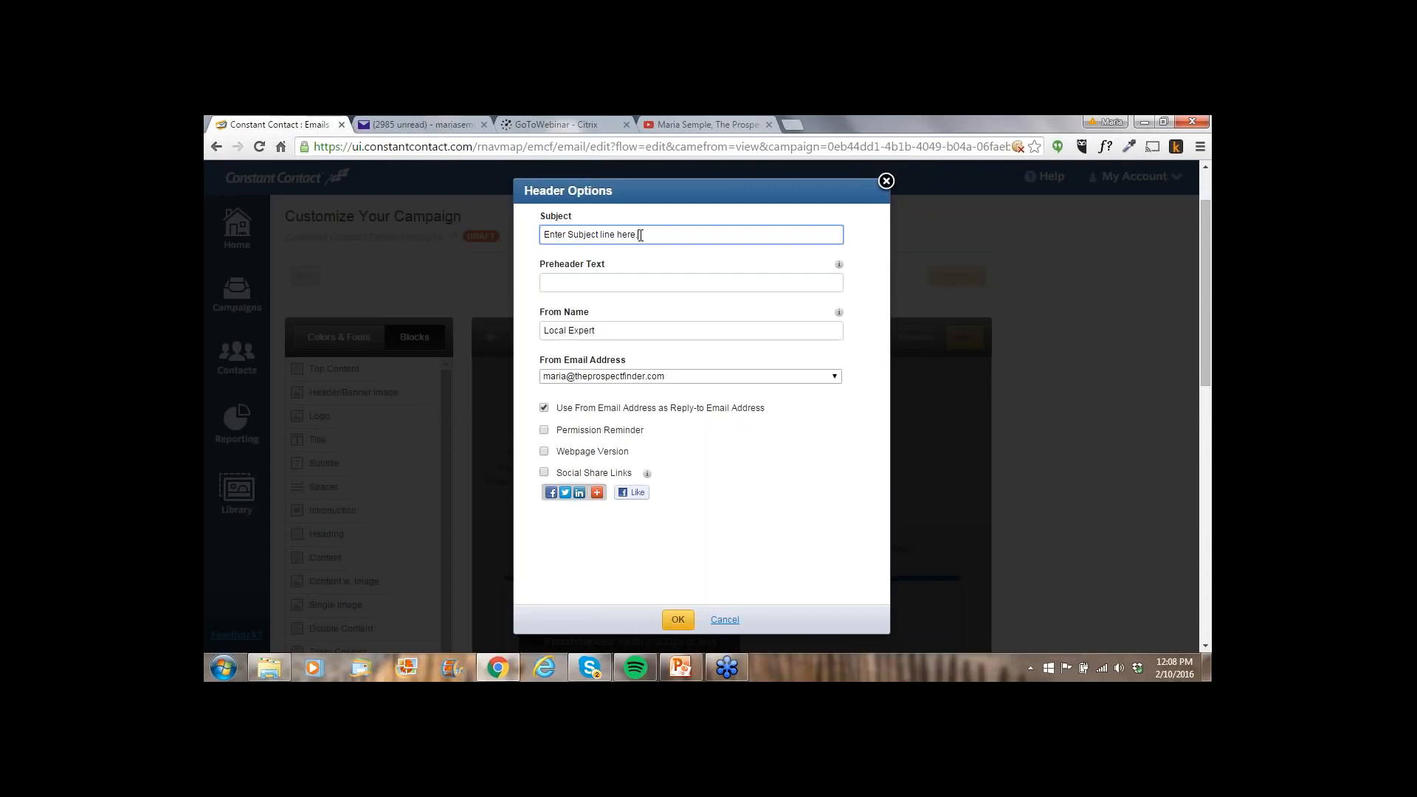
pyautogui.moveTo(598, 330); pyautogui.dragTo(503, 331)
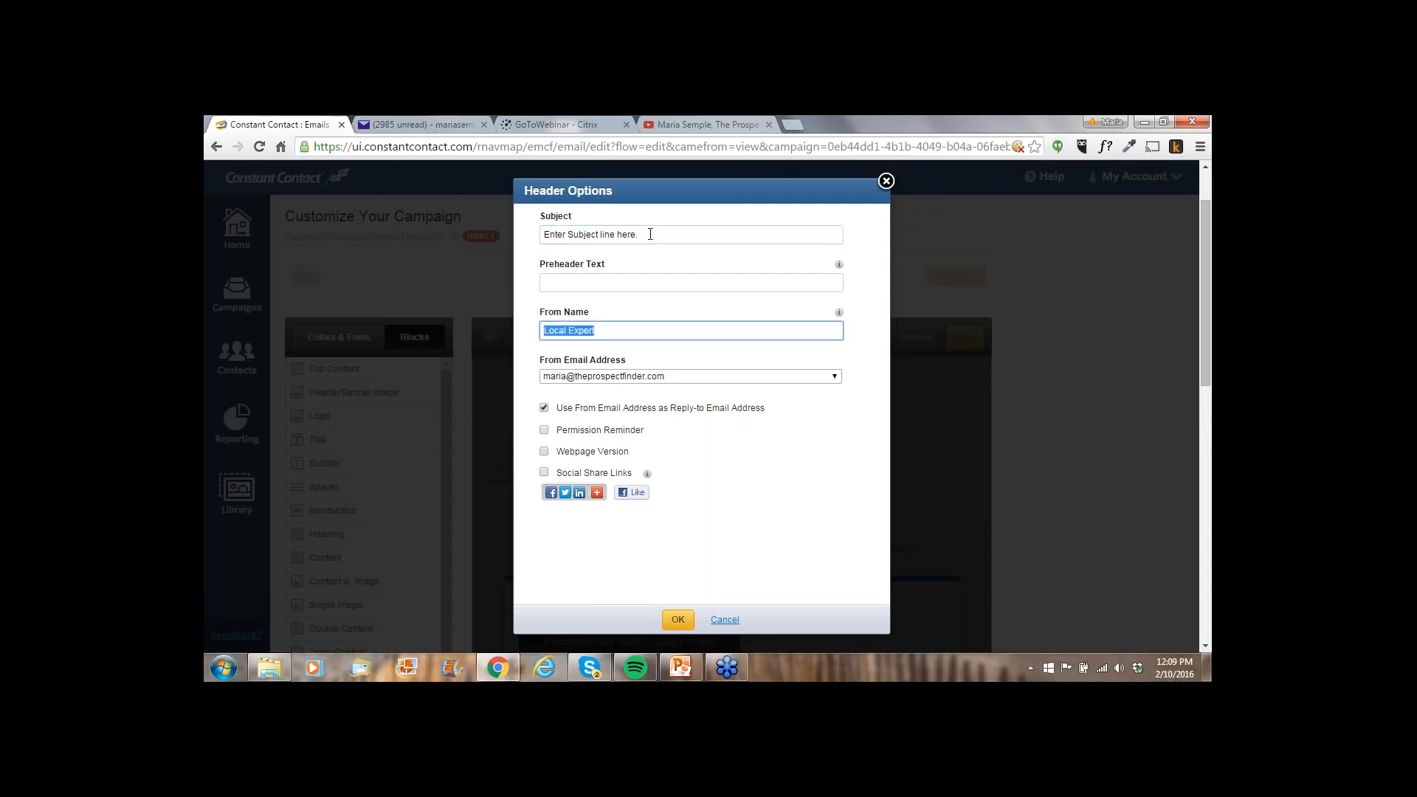
pyautogui.moveTo(649, 234); pyautogui.dragTo(543, 234)
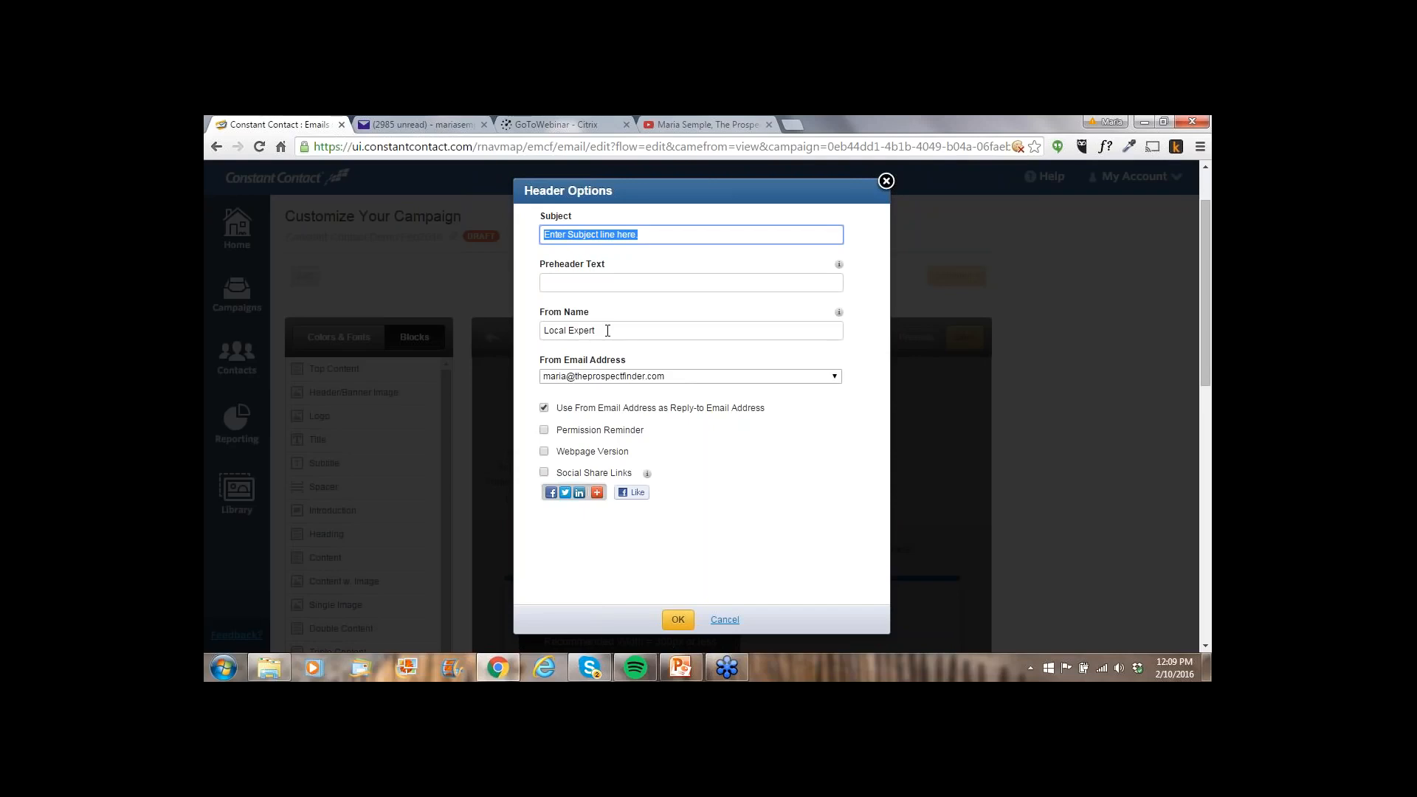
pyautogui.click(616, 279)
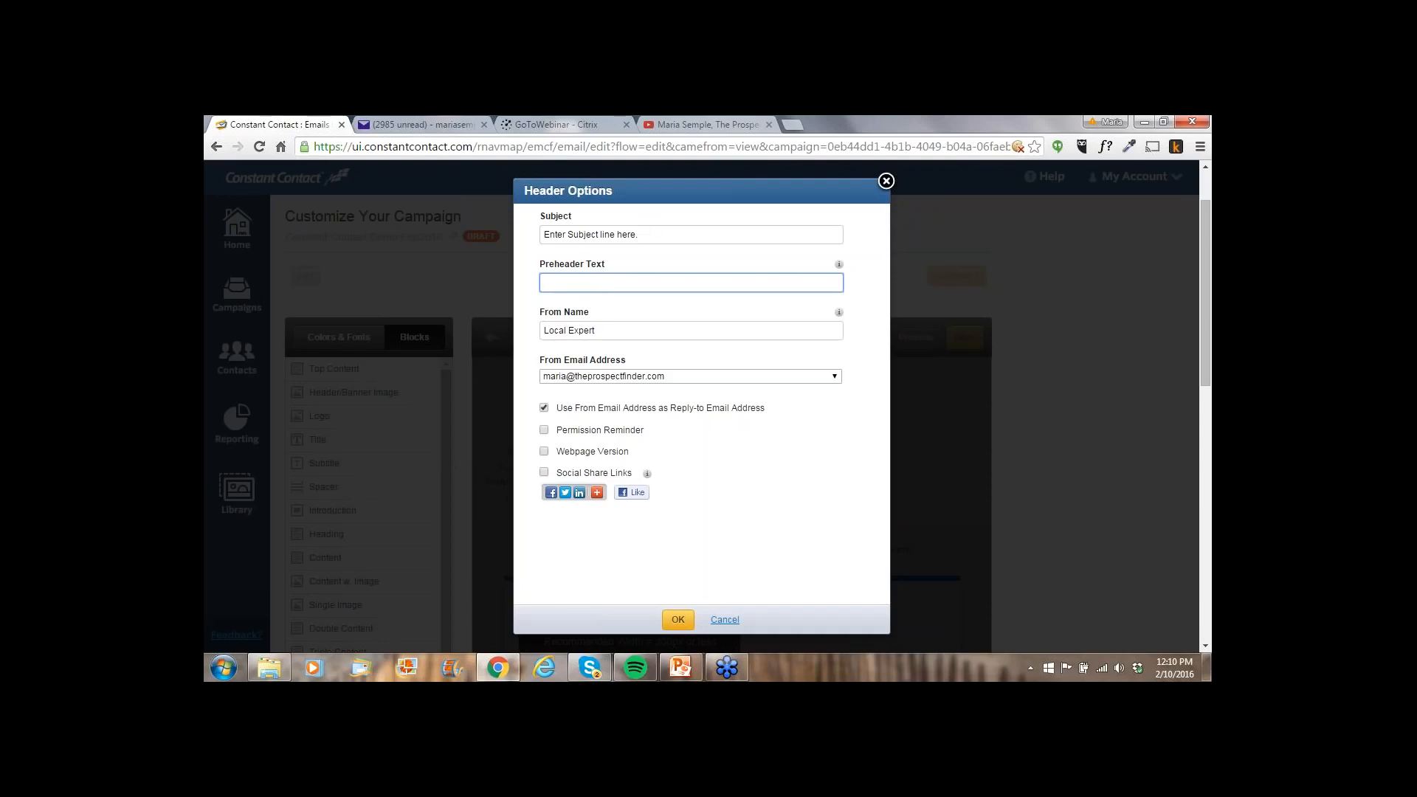
# Replace the placeholder subject line with "3 Seats Left for Tomorrow Night"
pyautogui.moveTo(641, 235); pyautogui.dragTo(543, 235)
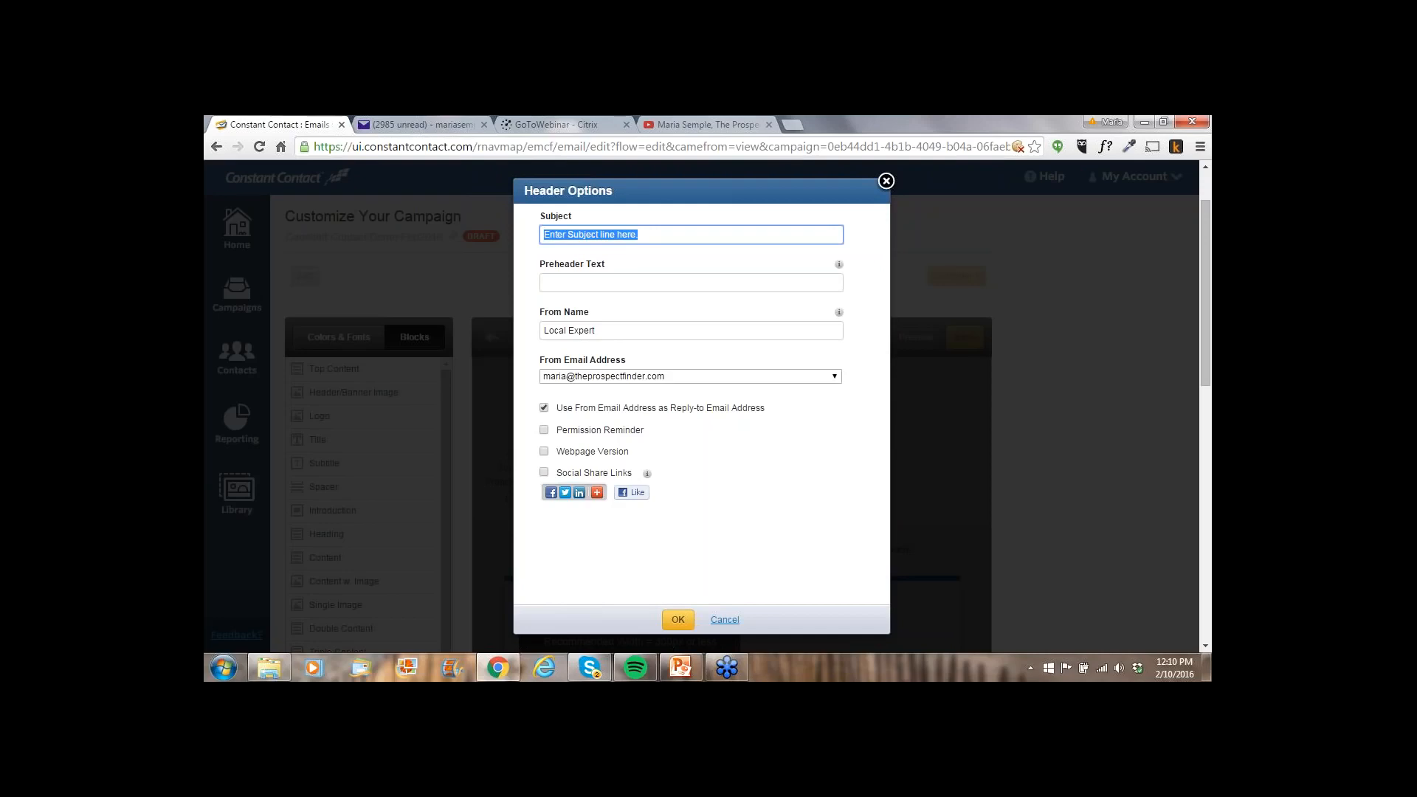
pyautogui.write('3 Seats ')
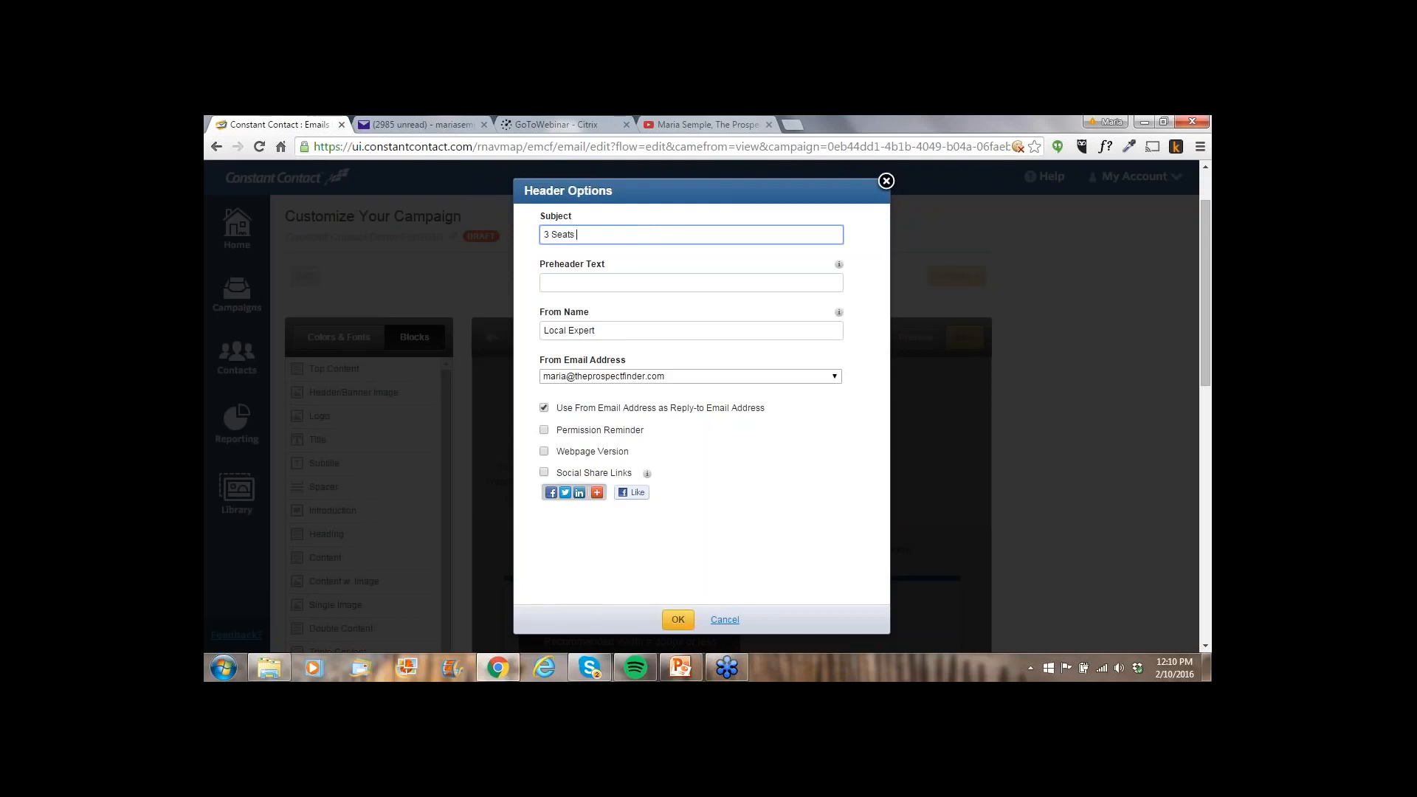
pyautogui.write('Lee')
pyautogui.press('BackSpace')
pyautogui.press('BackSpace')
pyautogui.write('Leef')
pyautogui.press('BackSpace')
pyautogui.press('BackSpace')
pyautogui.write('ft for Tomorrow Night')
# Enter "Register Today." as the email's preheader text
pyautogui.click(573, 286)
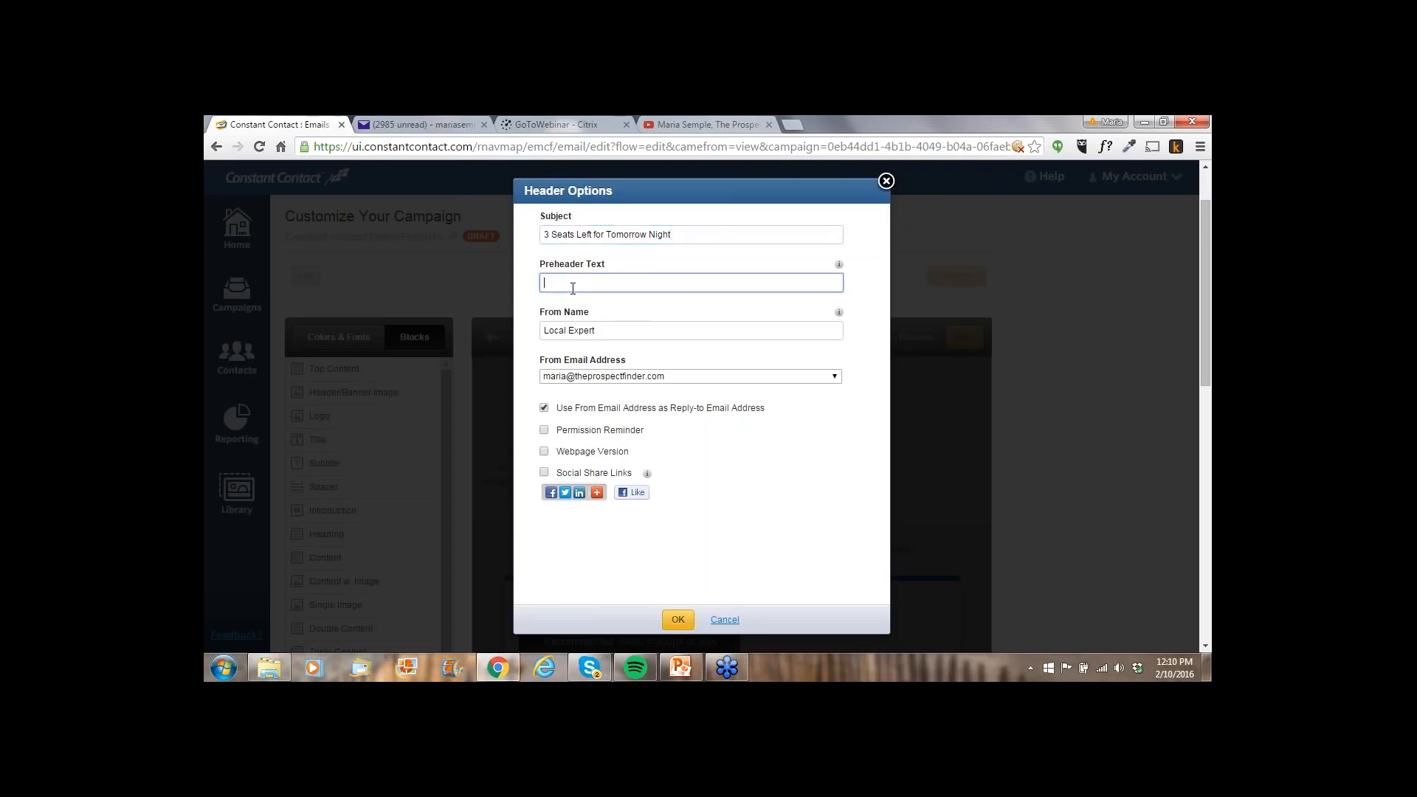
pyautogui.click(573, 288)
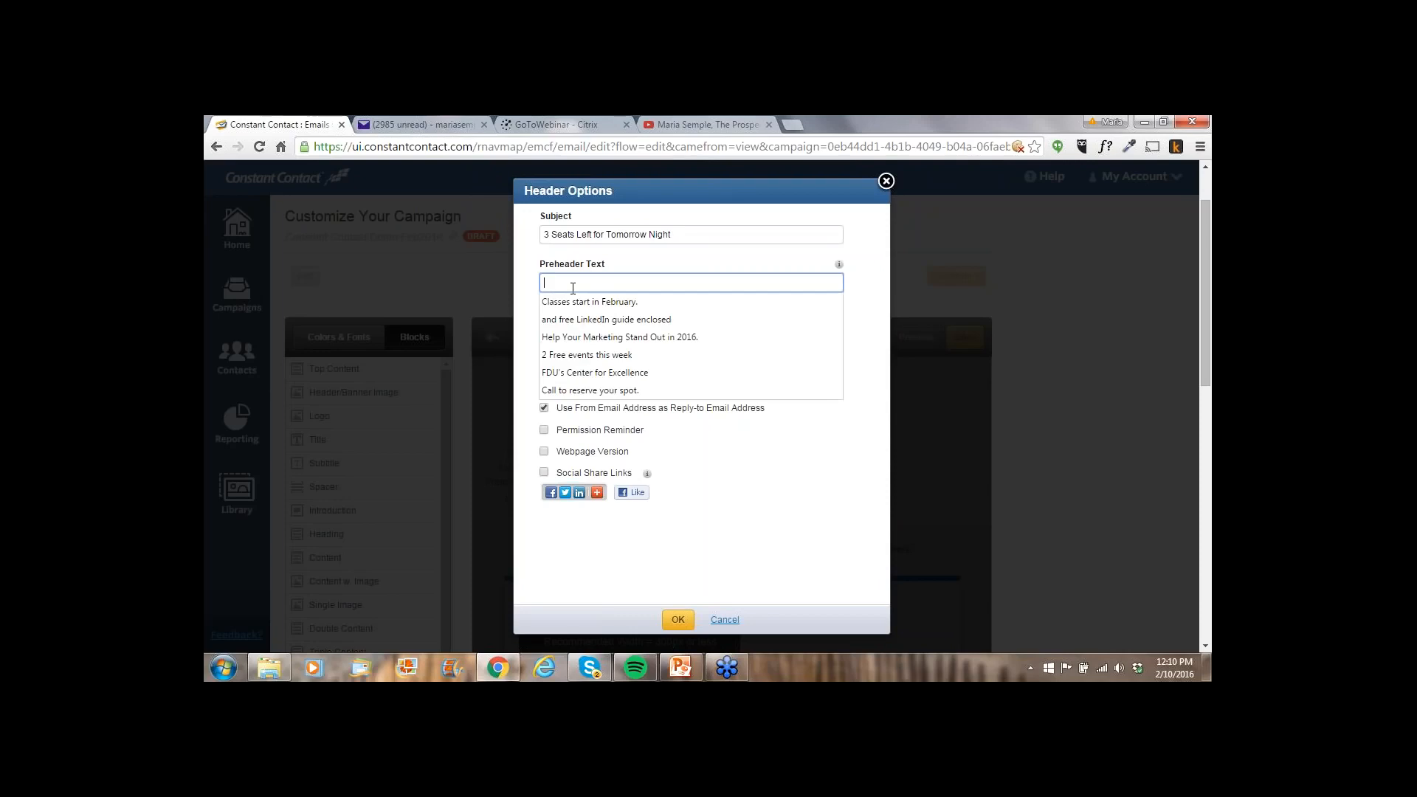
pyautogui.write('Register Today.')
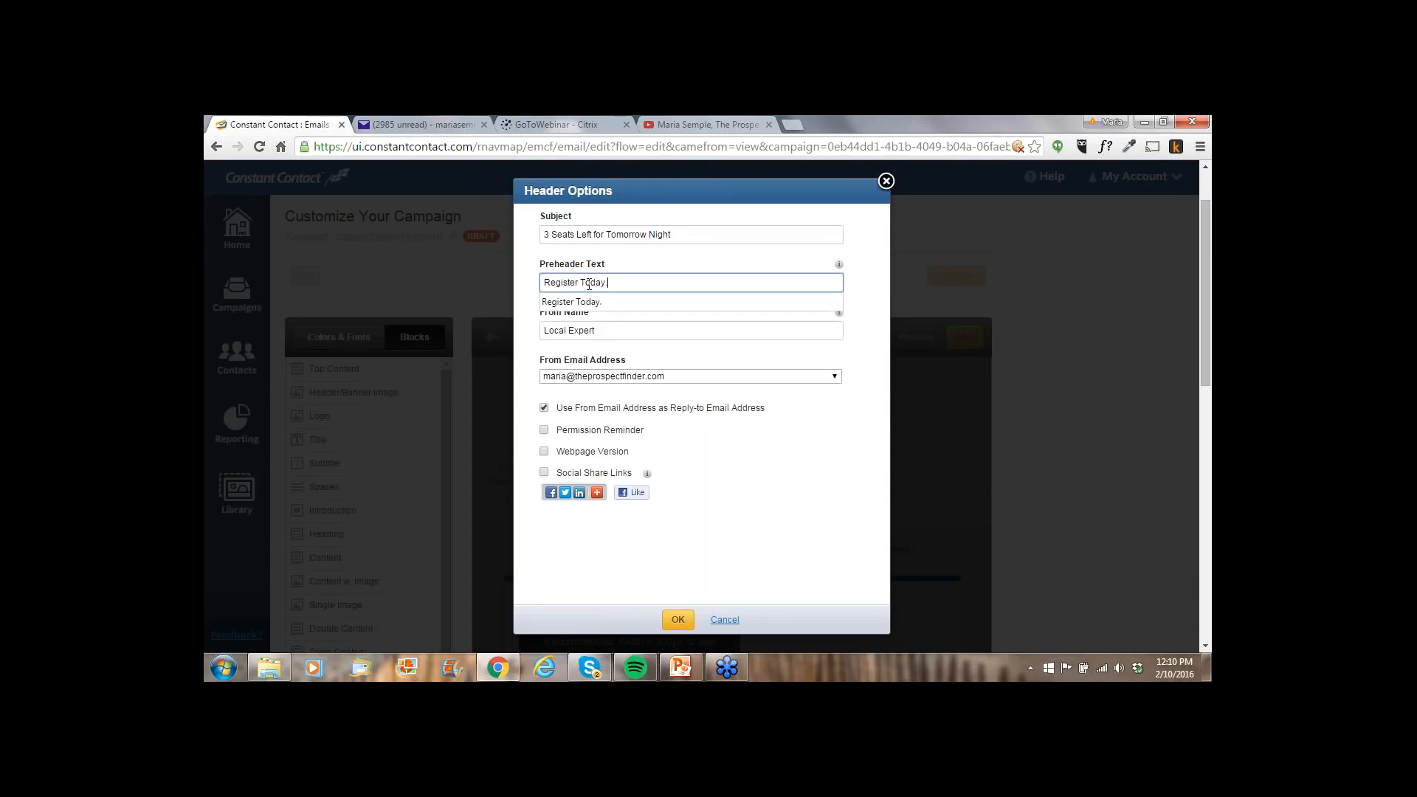
pyautogui.click(645, 261)
# Set the From Name to the sender's full name followed by "The Prospect Finder LLC", and enable the Permission Reminder with its default wording
pyautogui.moveTo(634, 331); pyautogui.dragTo(516, 345)
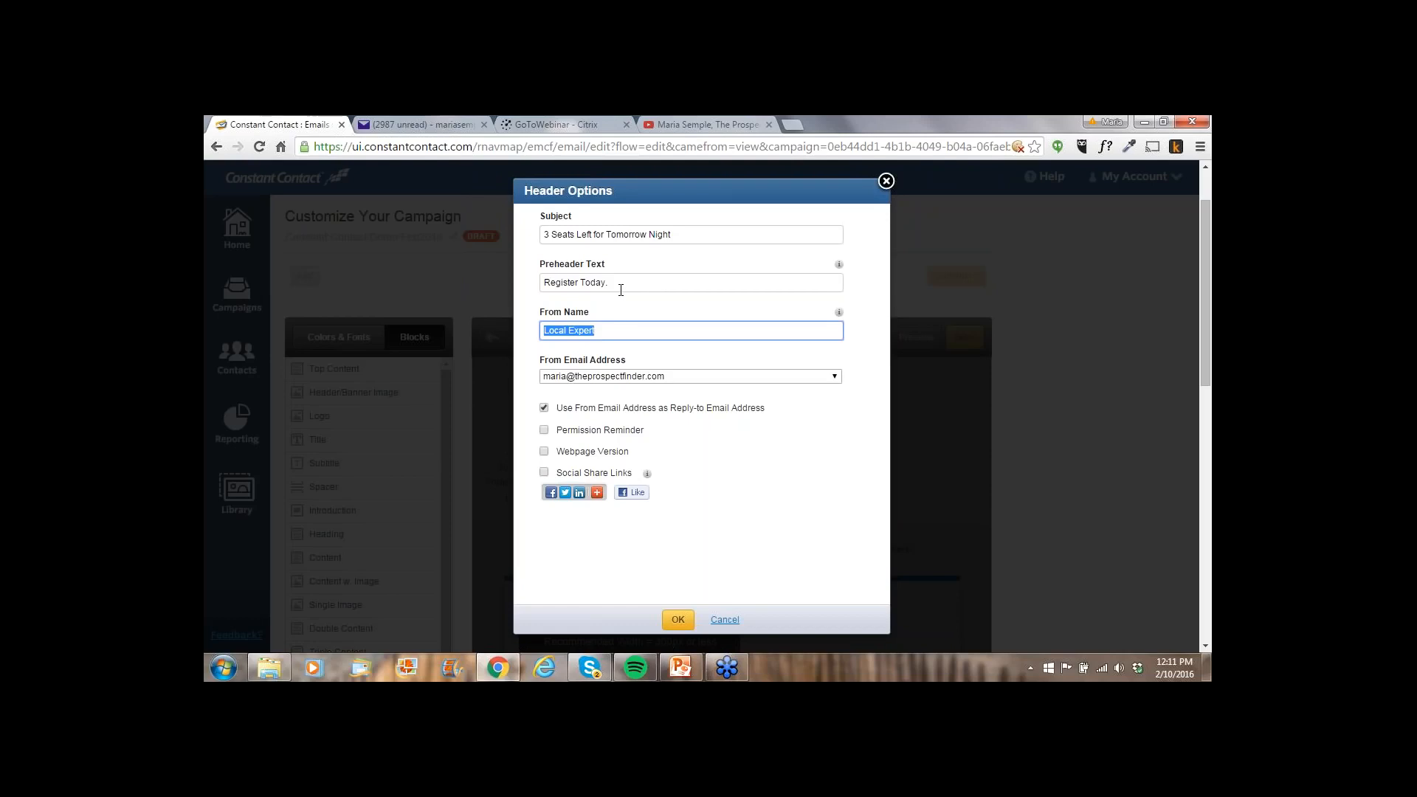
pyautogui.write('Maria Semple, The Prospect Finder LLC')
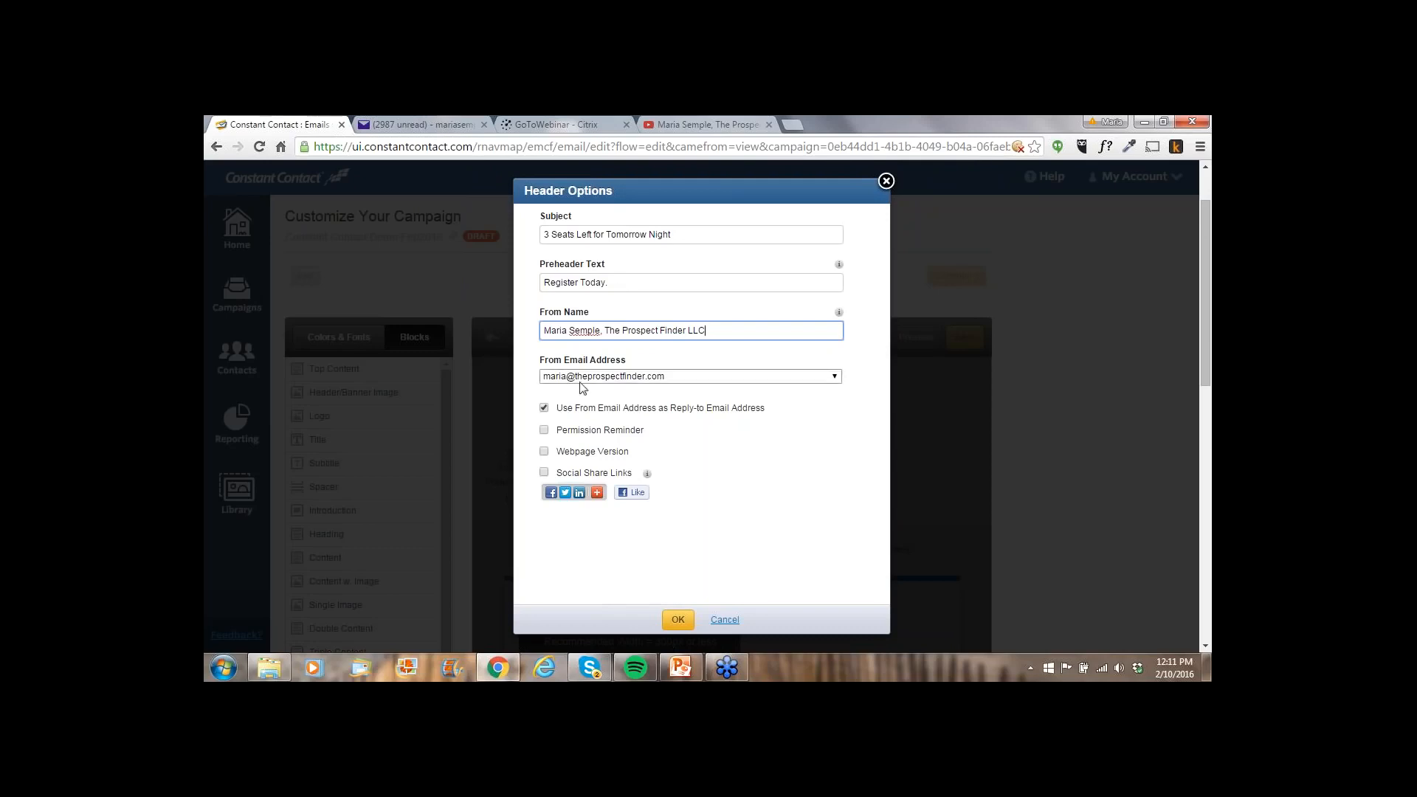
pyautogui.click(545, 431)
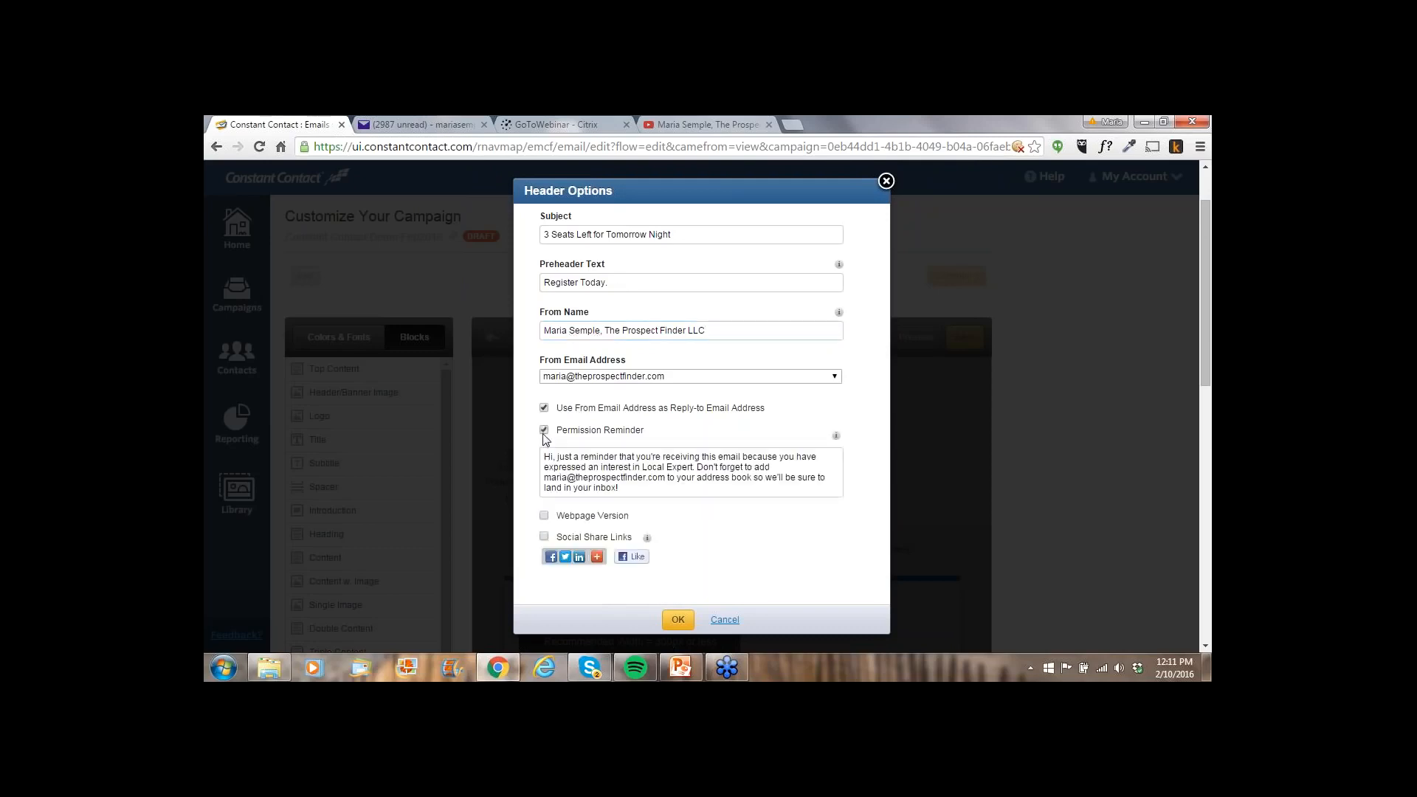
pyautogui.tripleClick(633, 489)
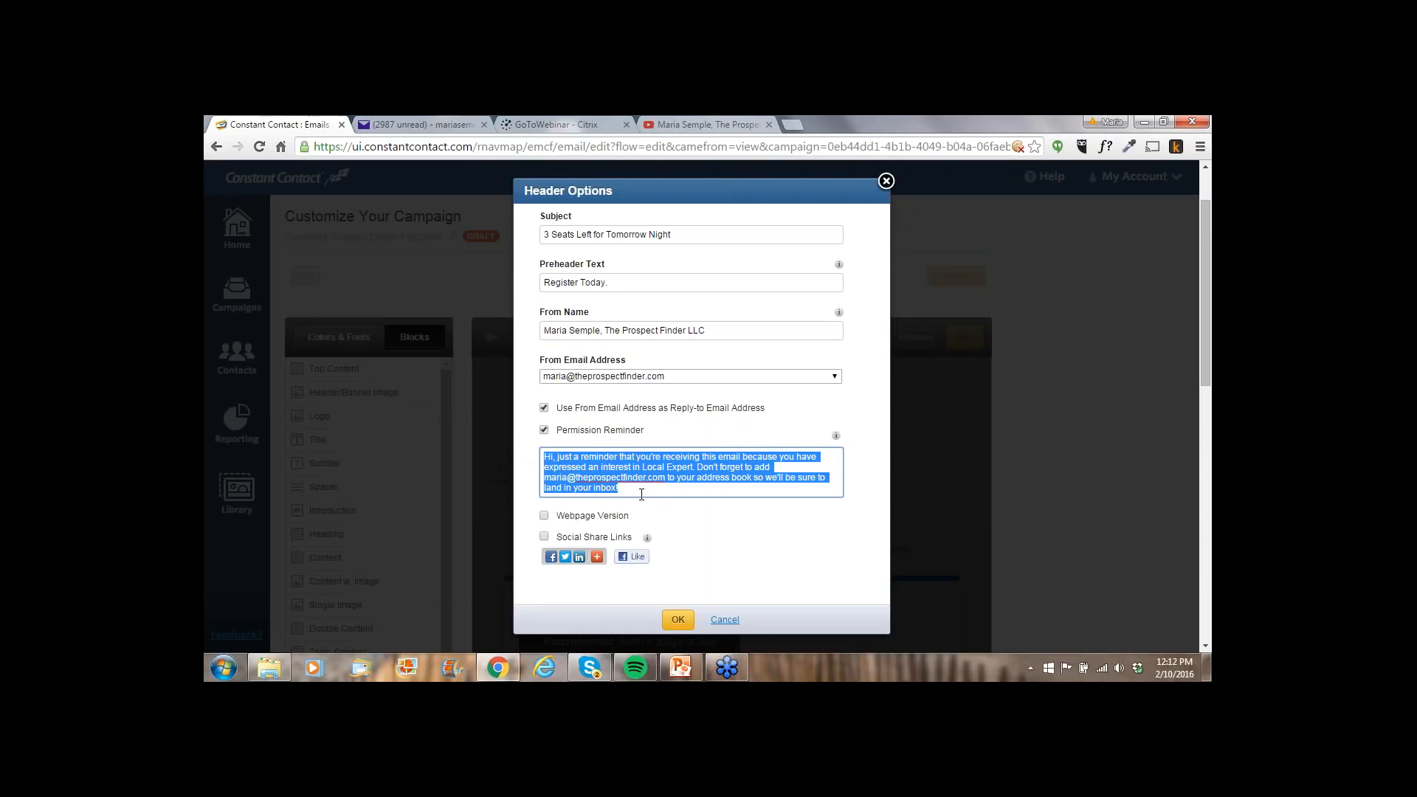
pyautogui.click(657, 492)
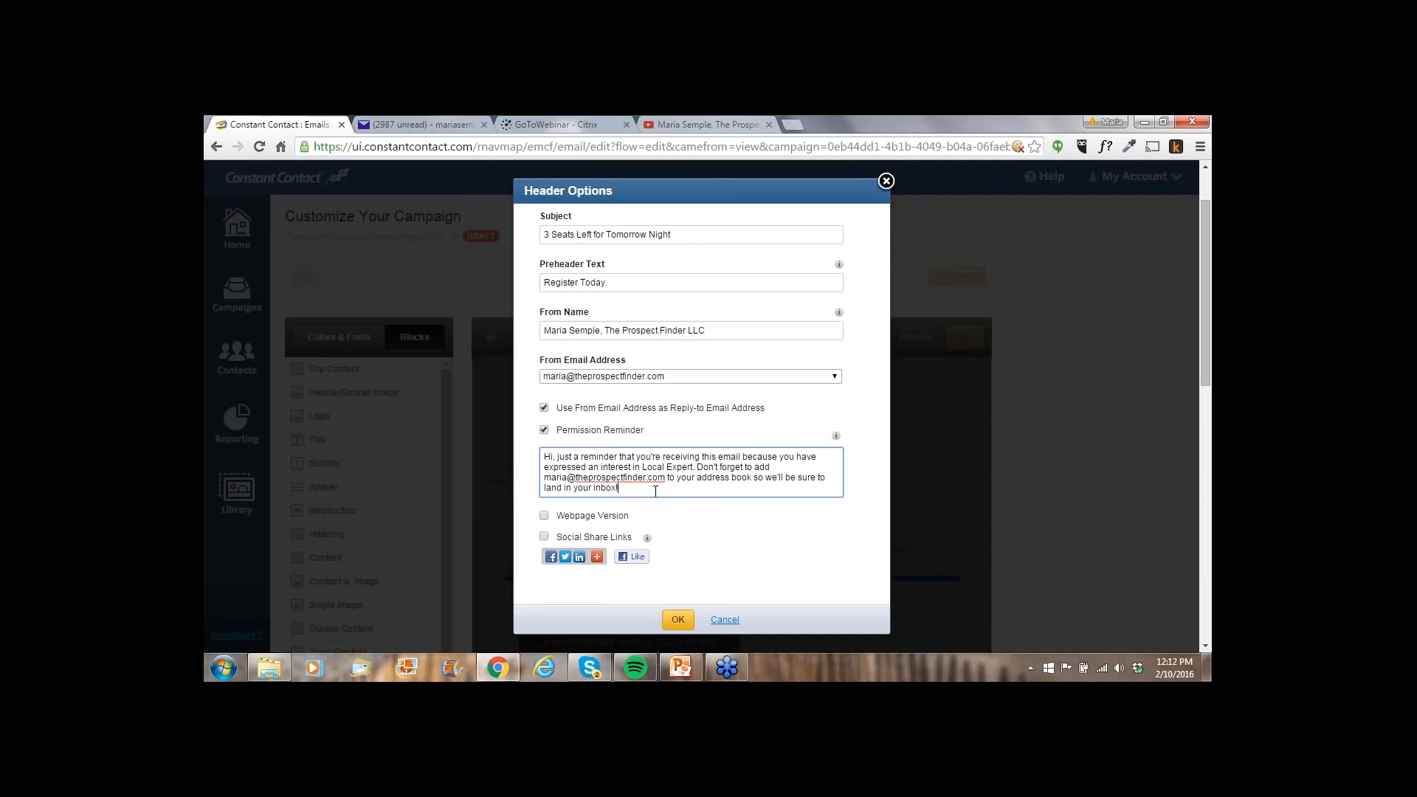
# Turn the Webpage Version on and off again, and apply the header options with Social Share Links enabled
pyautogui.click(546, 518)
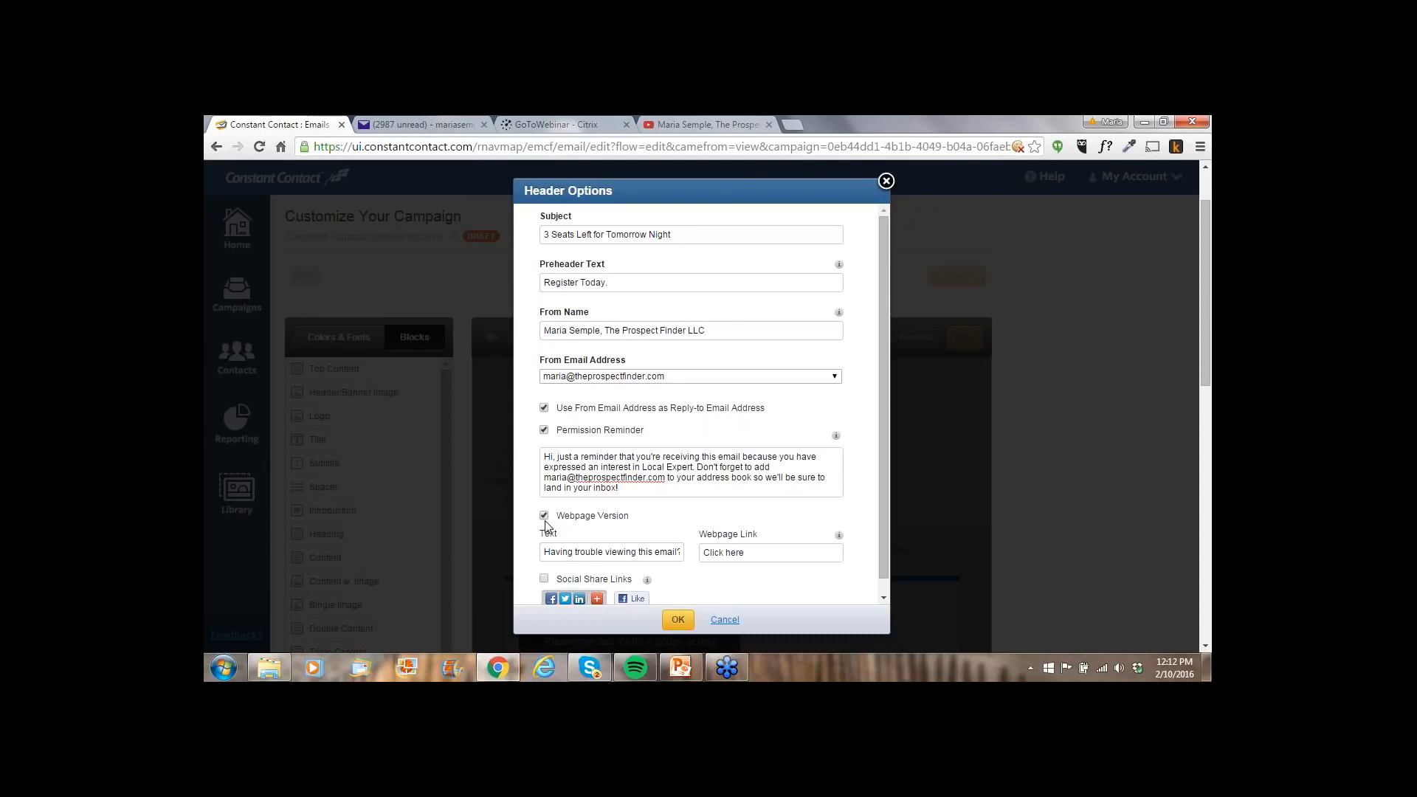
pyautogui.click(544, 516)
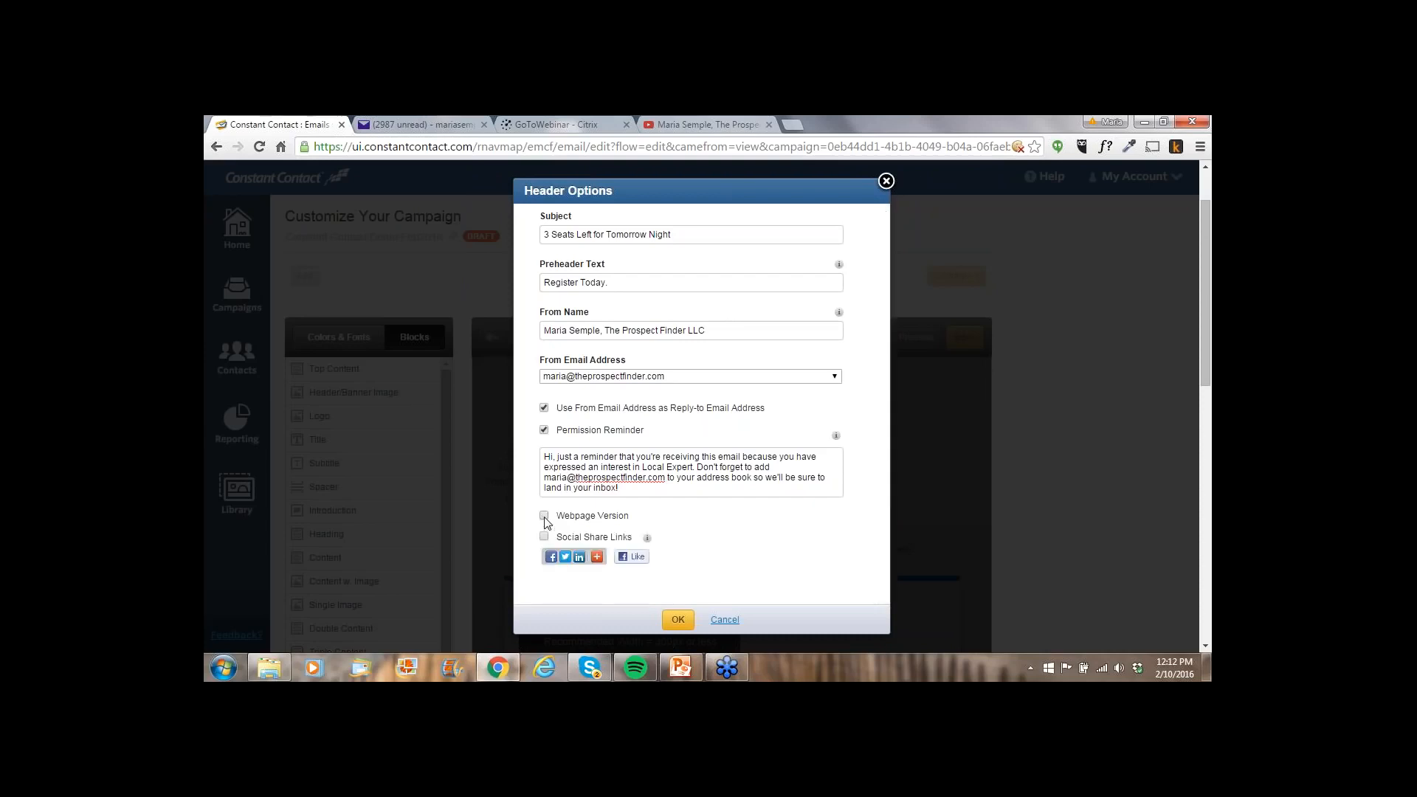
pyautogui.scroll(-1, 709, 548)
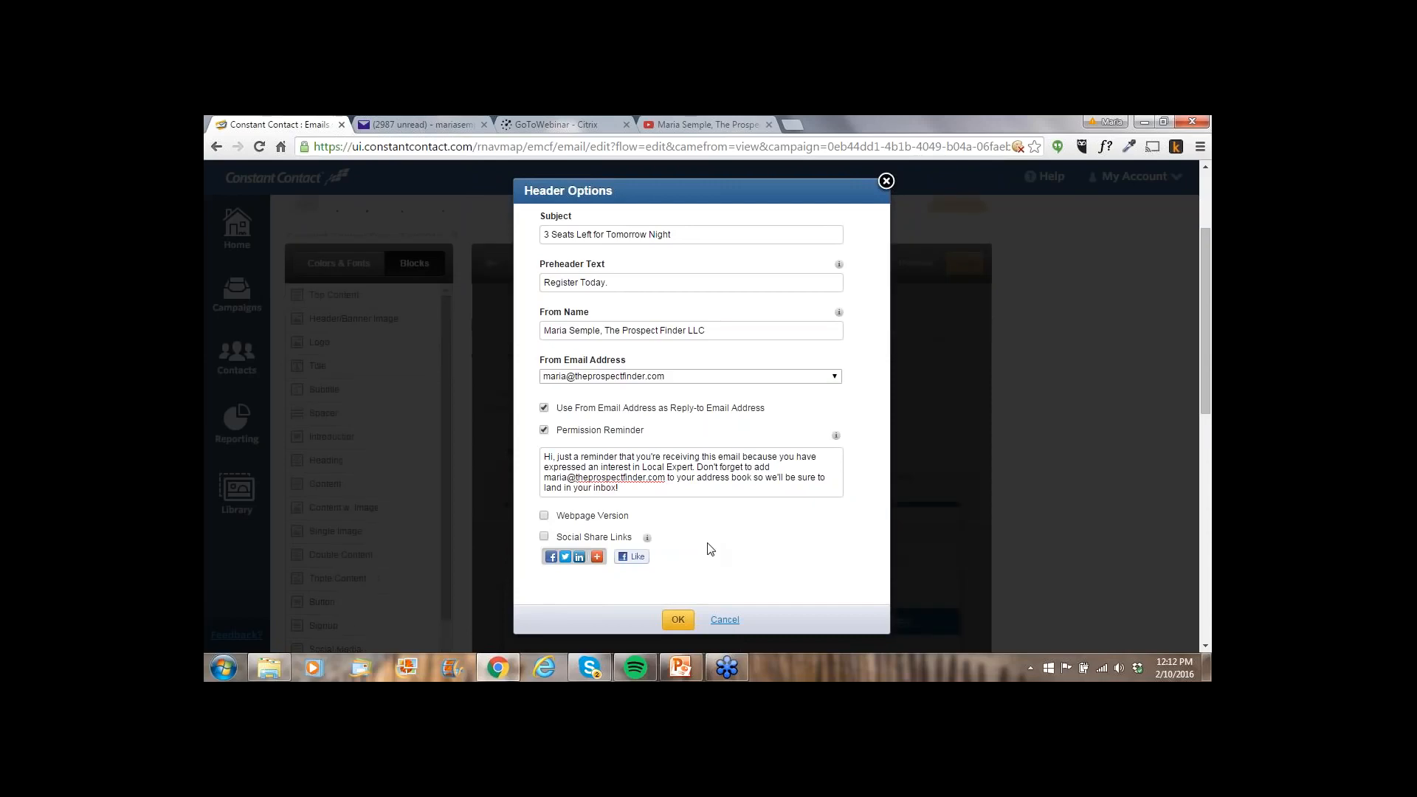
pyautogui.click(544, 537)
pyautogui.click(679, 620)
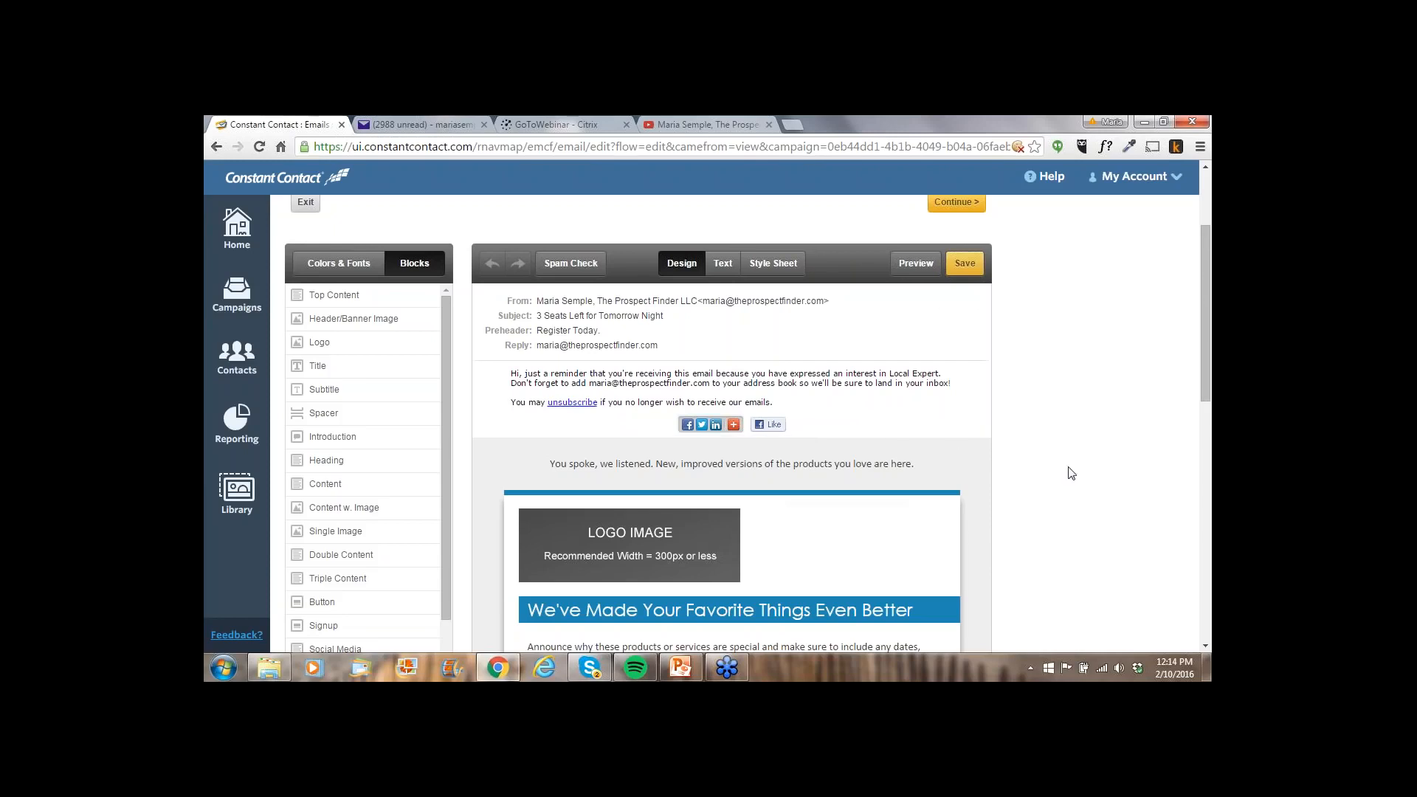
# Replace the Logo block's placeholder image with PFLogoBlu75x50.jpg from the library's "Logos and headshot" folder
pyautogui.scroll(-1, 1071, 474)
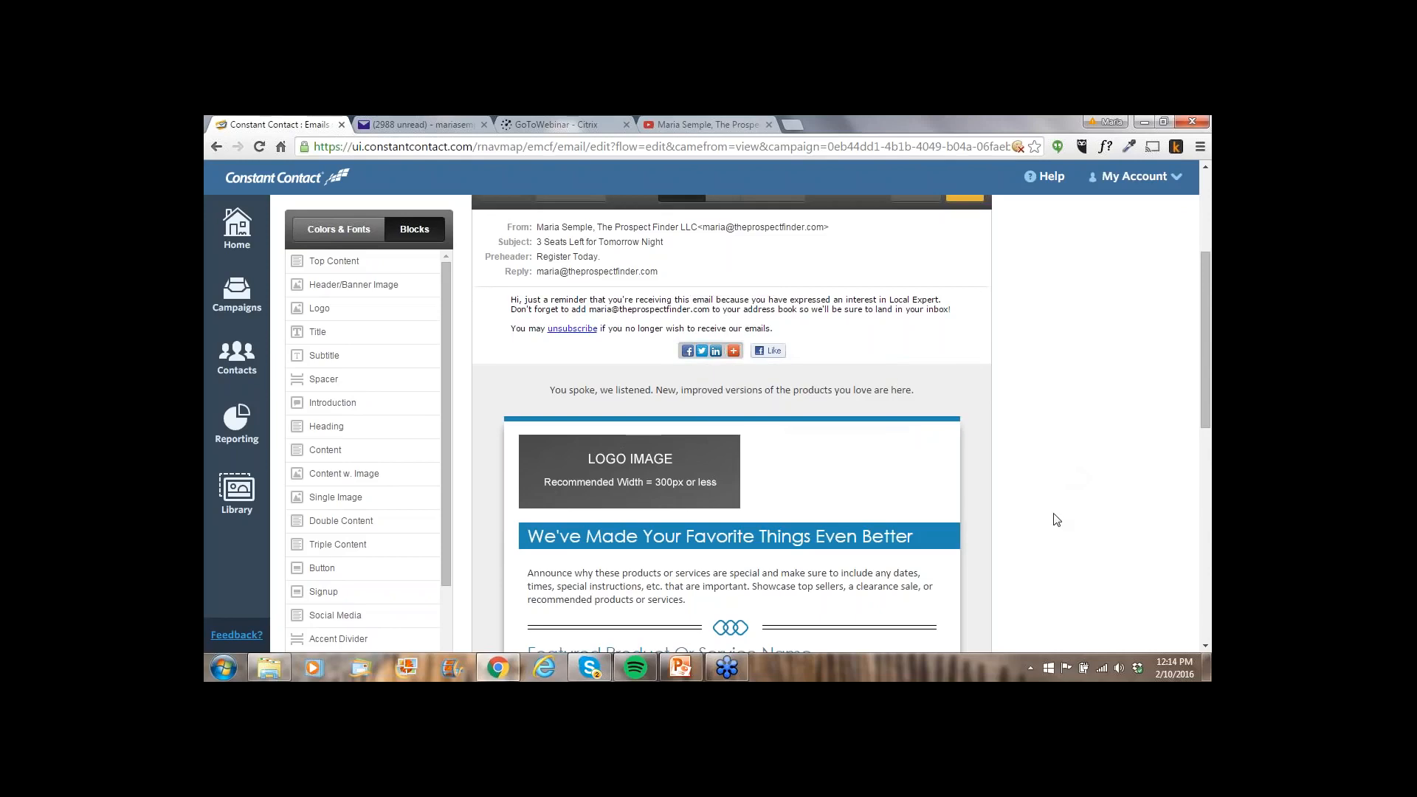
pyautogui.scroll(-1, 1057, 519)
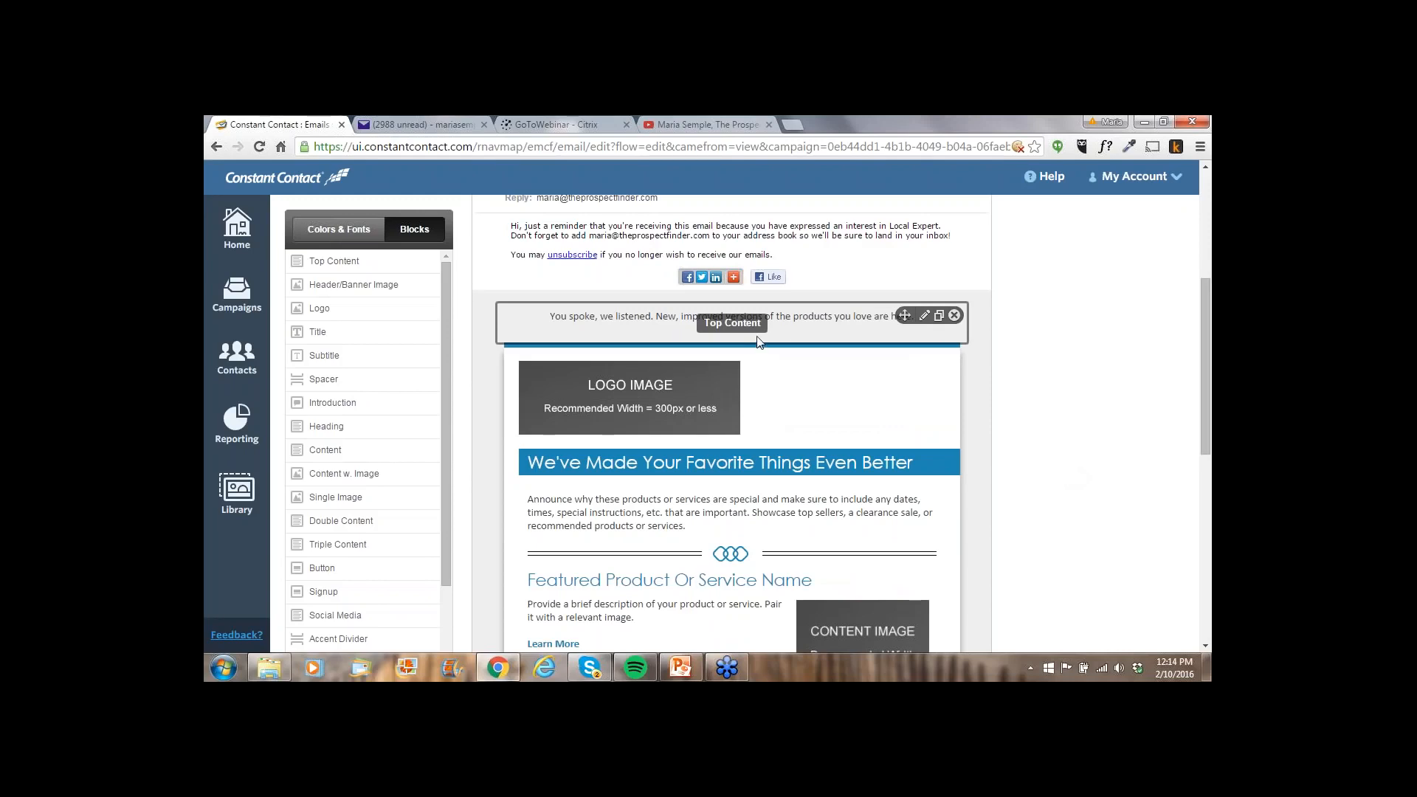
pyautogui.scroll(2, 760, 342)
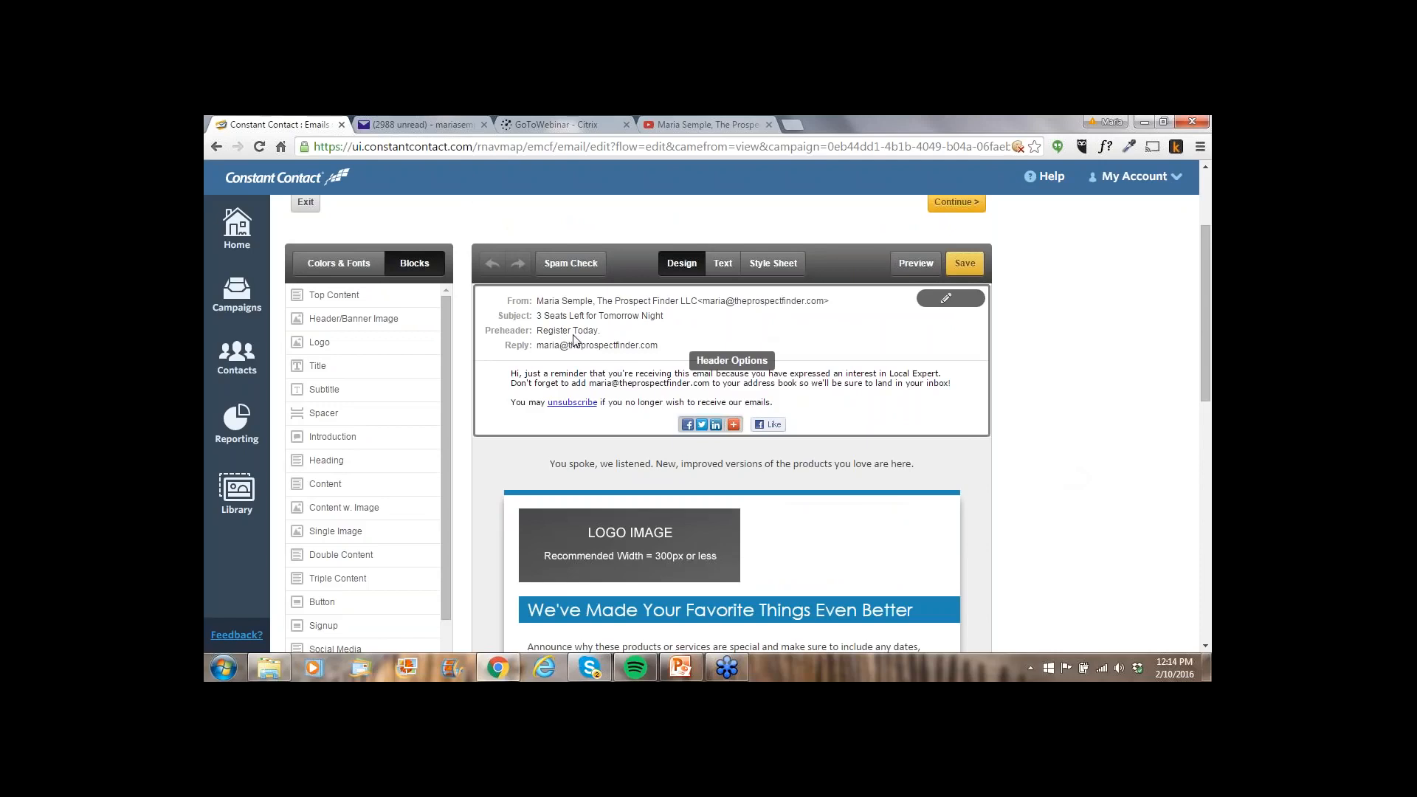
pyautogui.scroll(-2, 574, 340)
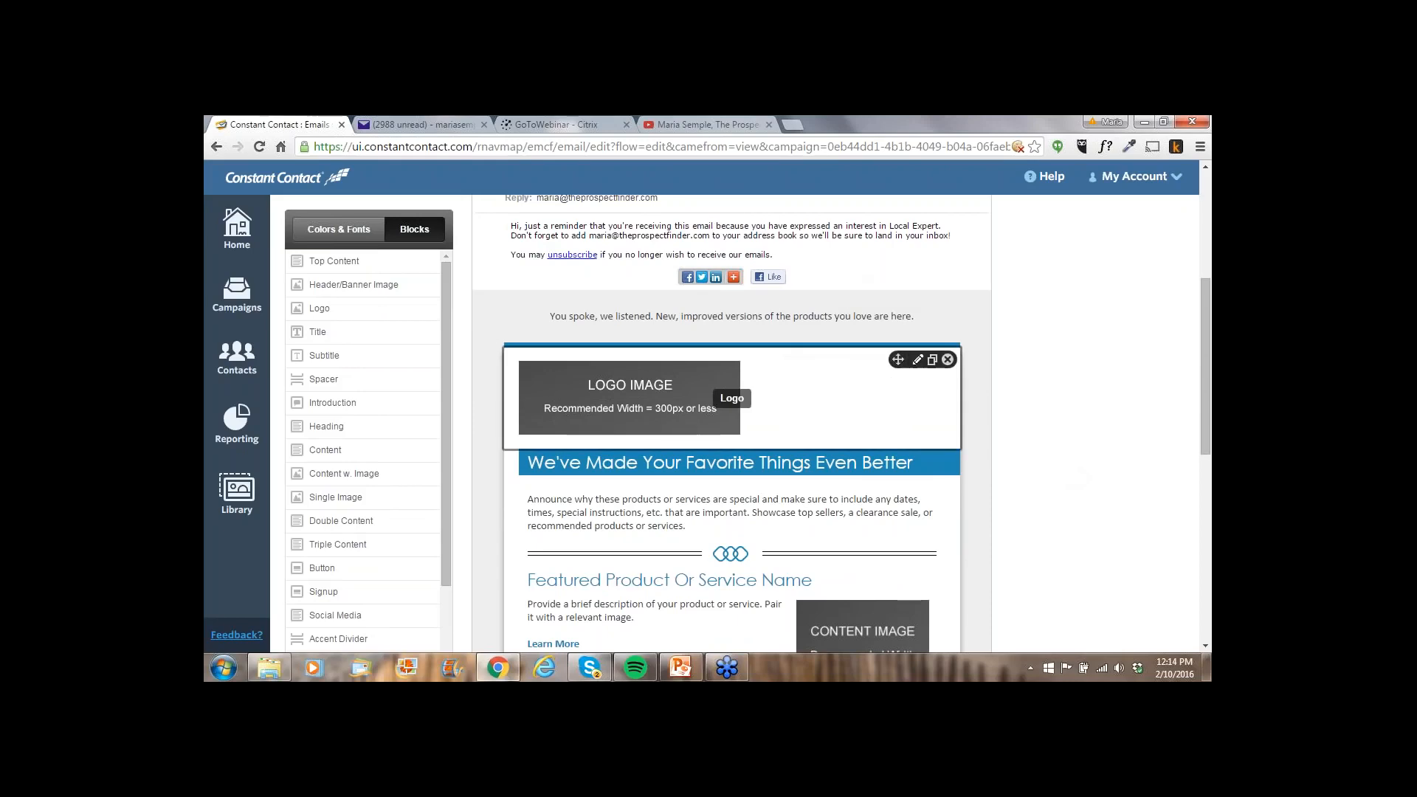
pyautogui.click(919, 361)
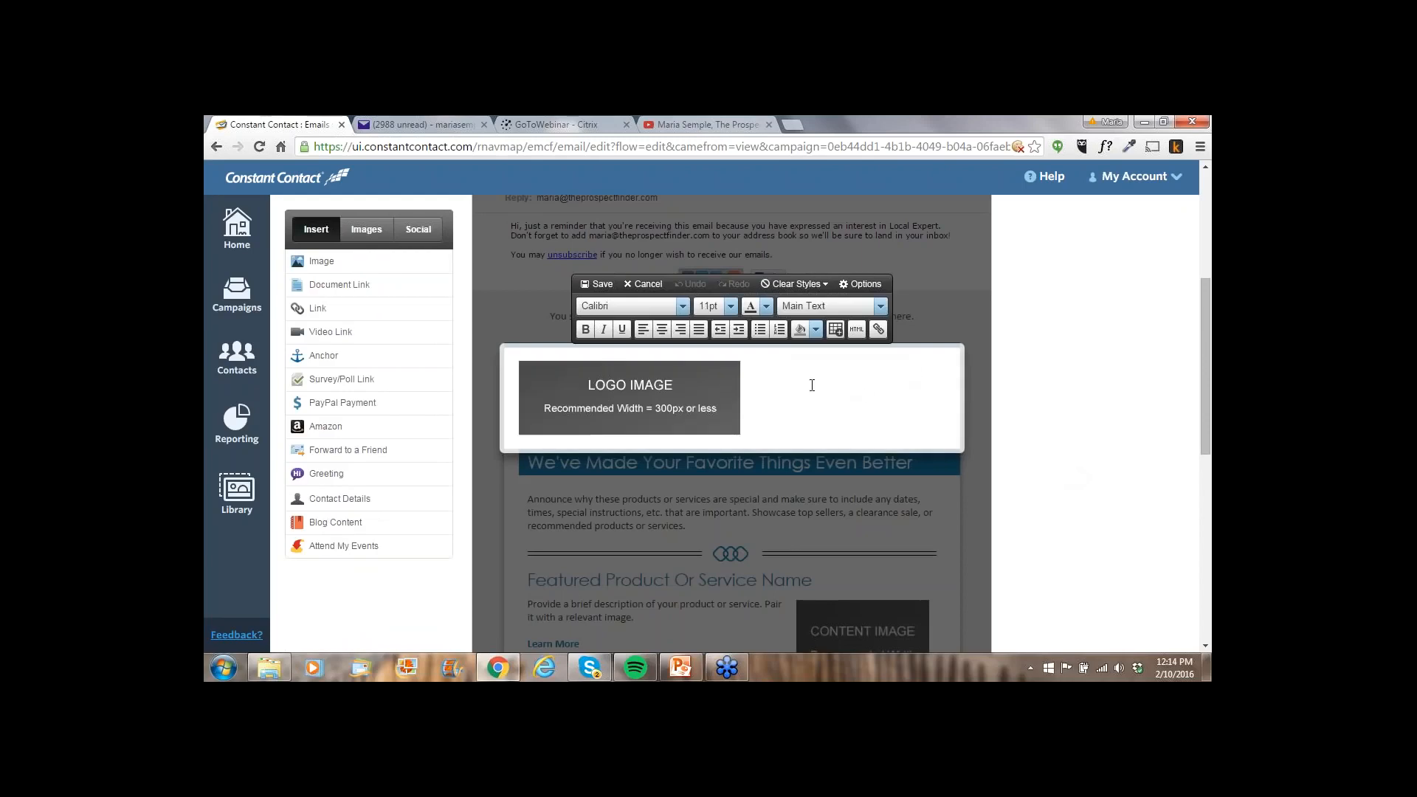
pyautogui.click(731, 375)
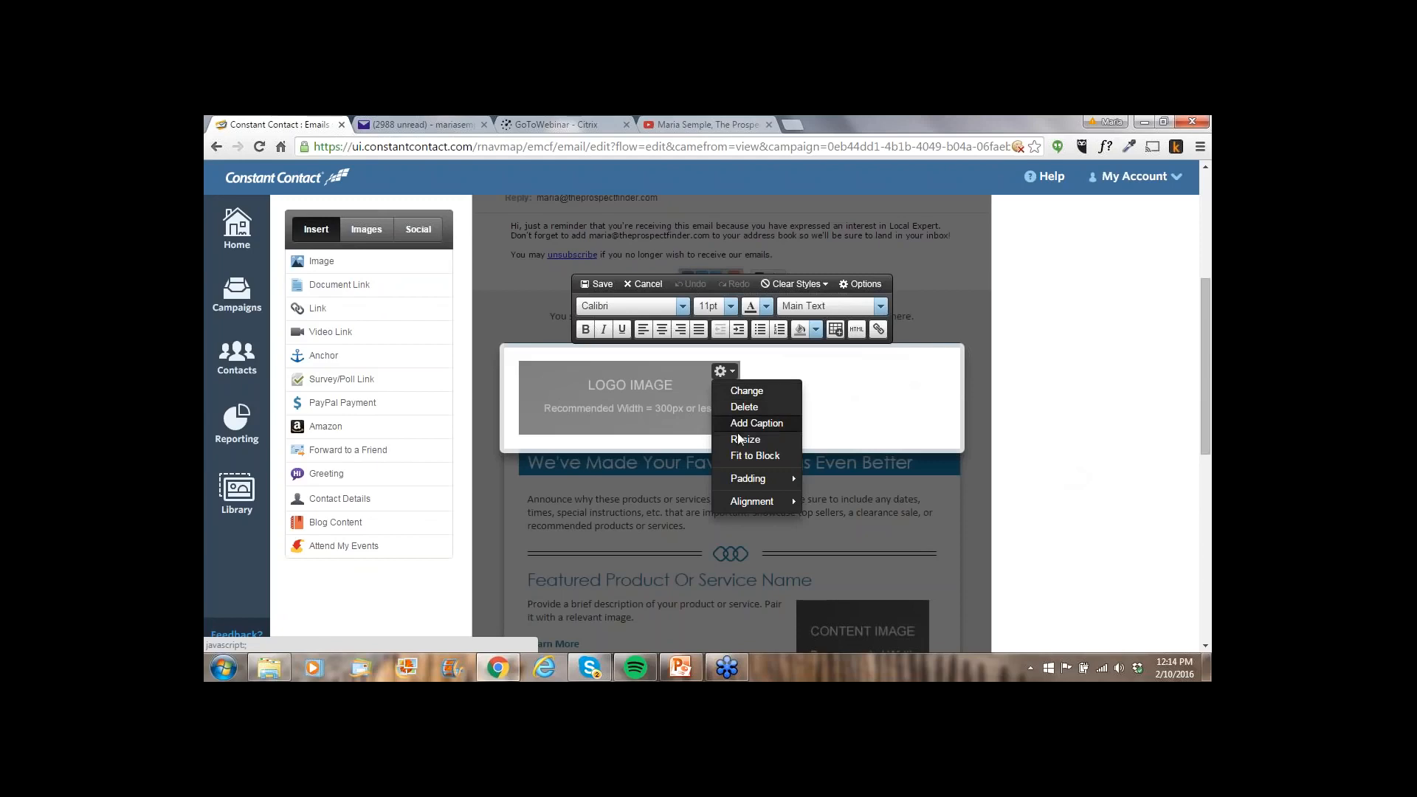
pyautogui.click(744, 392)
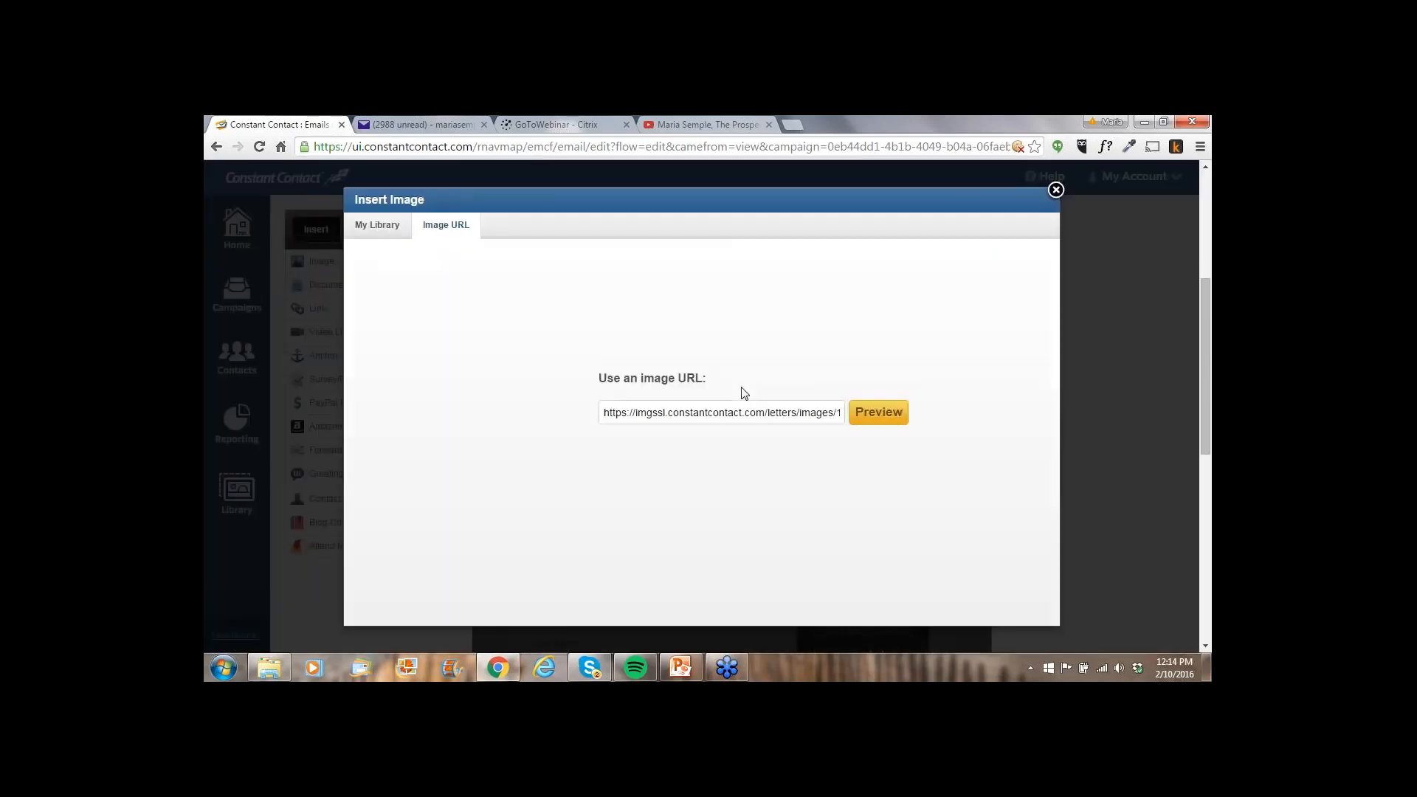
pyautogui.click(387, 230)
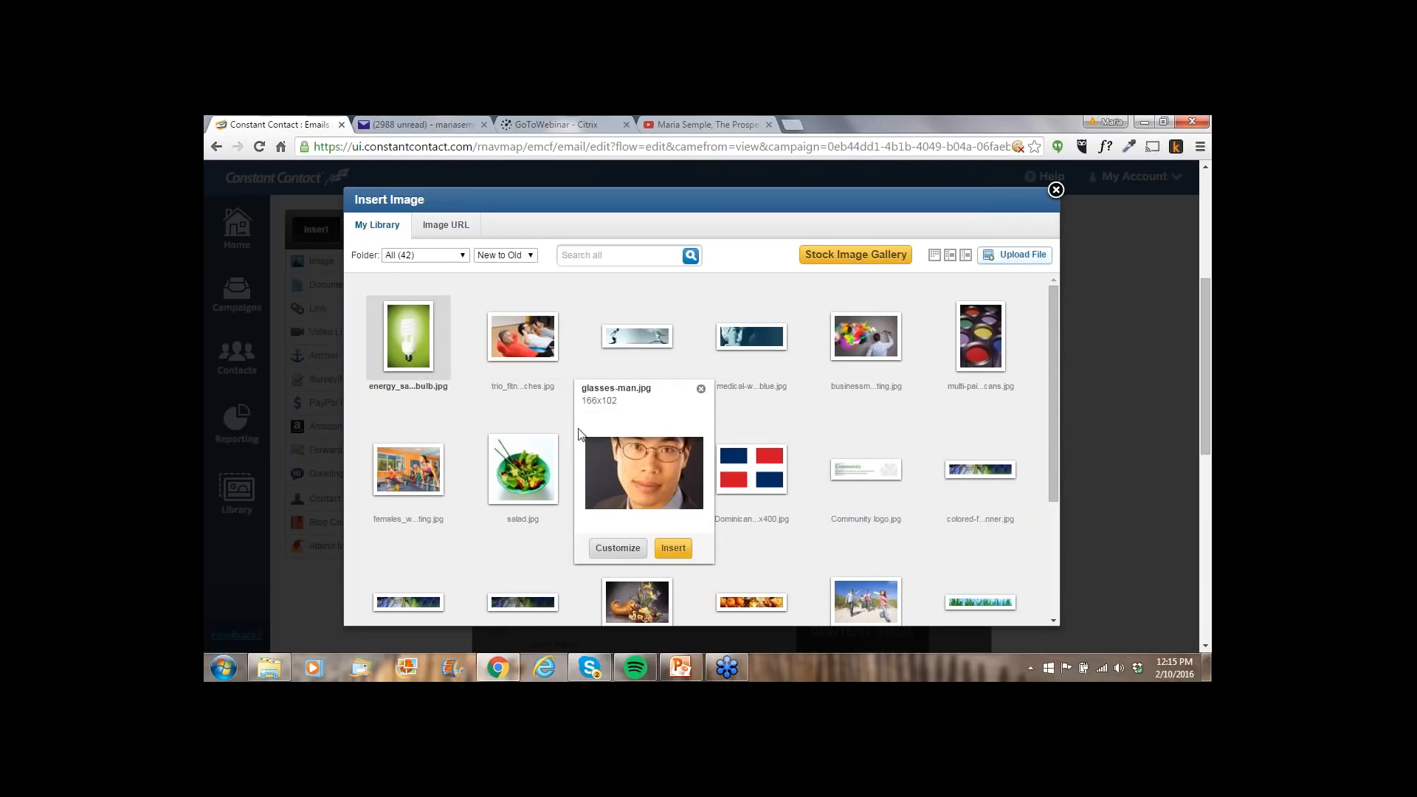
pyautogui.click(460, 257)
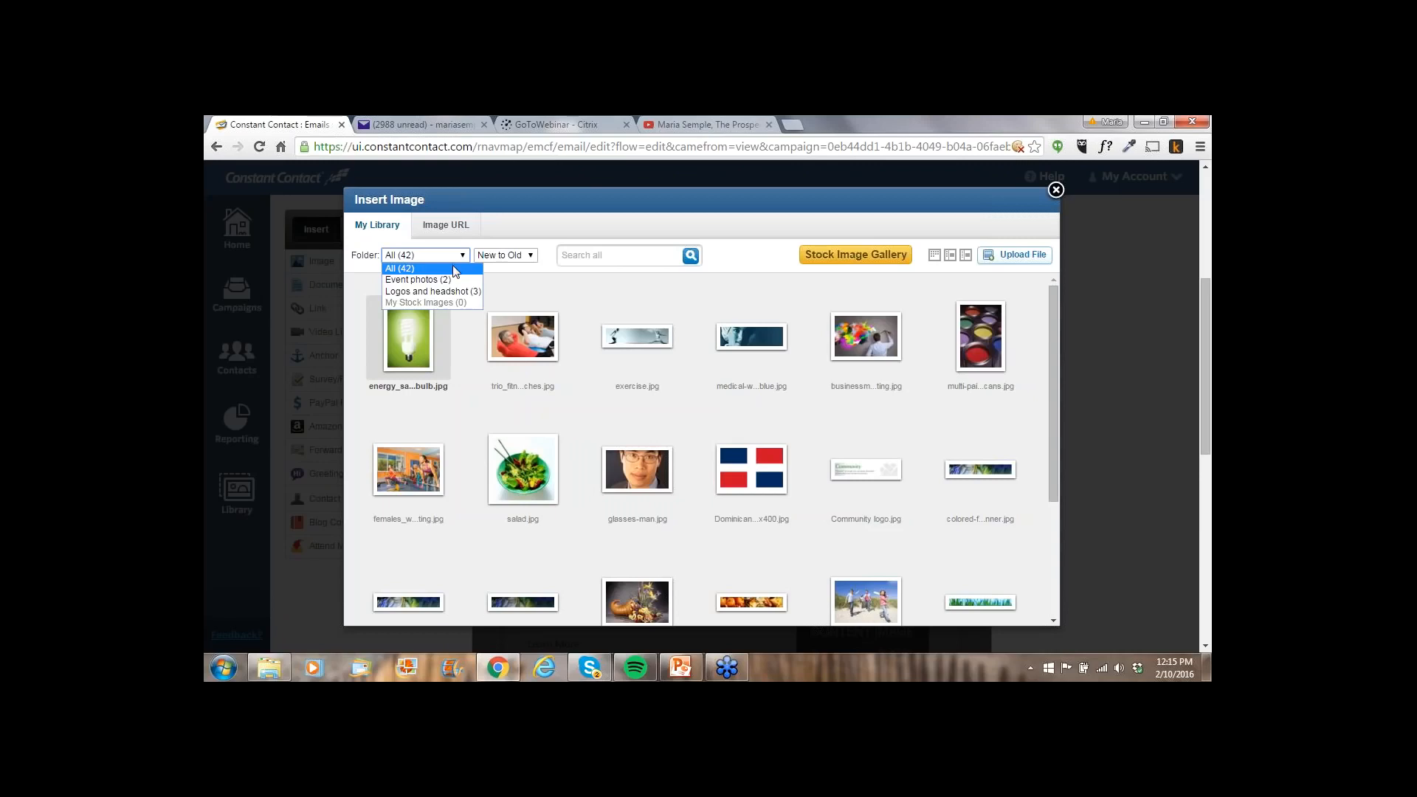
pyautogui.click(454, 292)
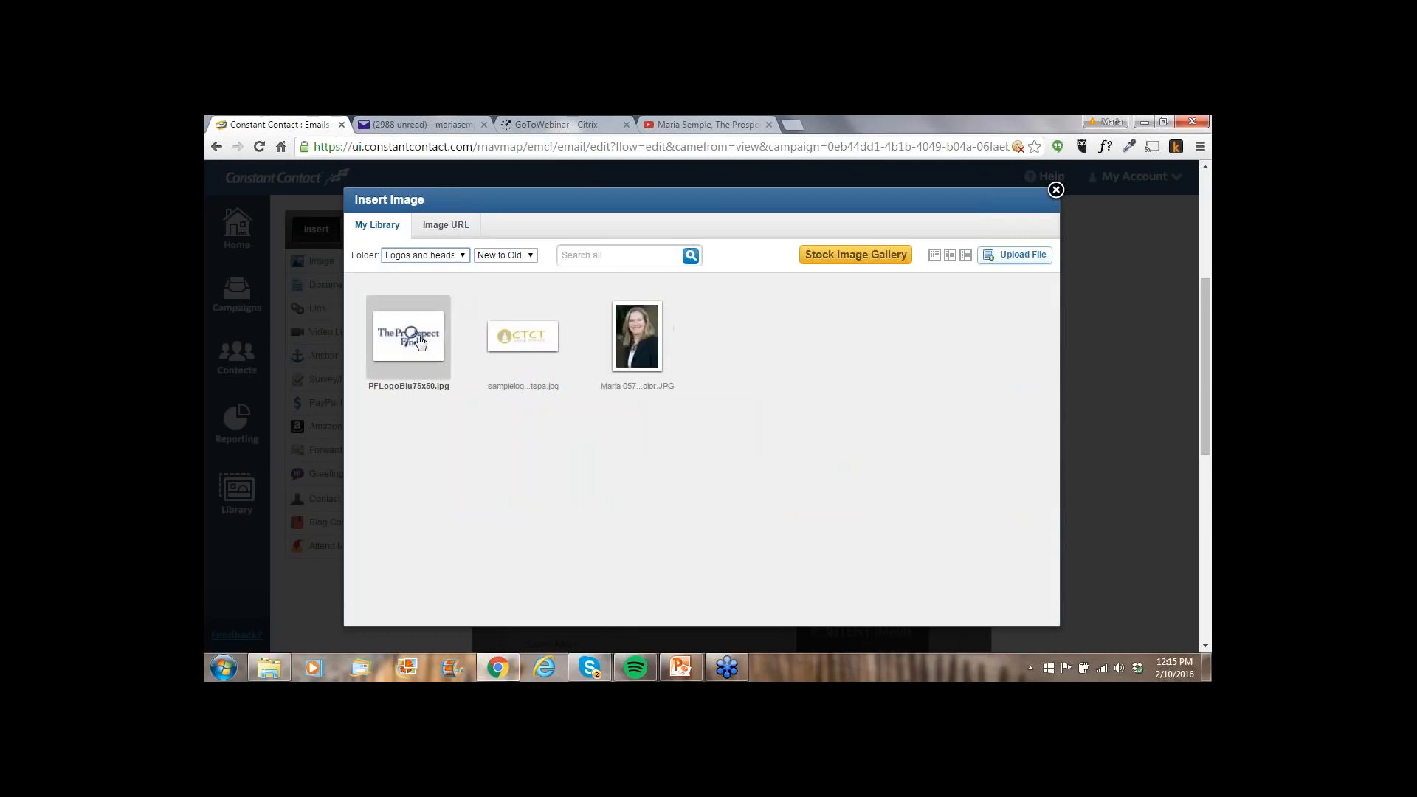
pyautogui.click(416, 344)
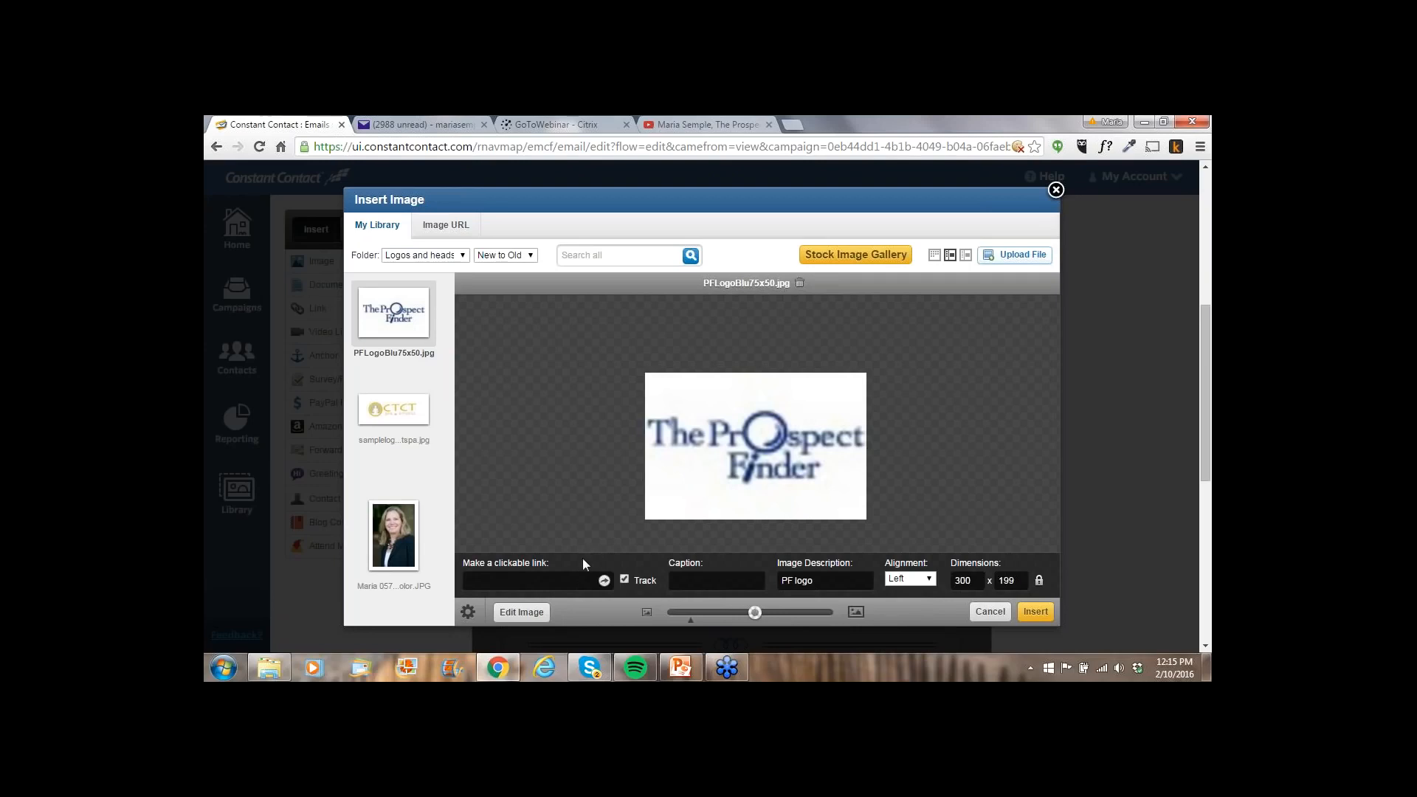
pyautogui.click(566, 580)
pyautogui.write('http://www.thepr')
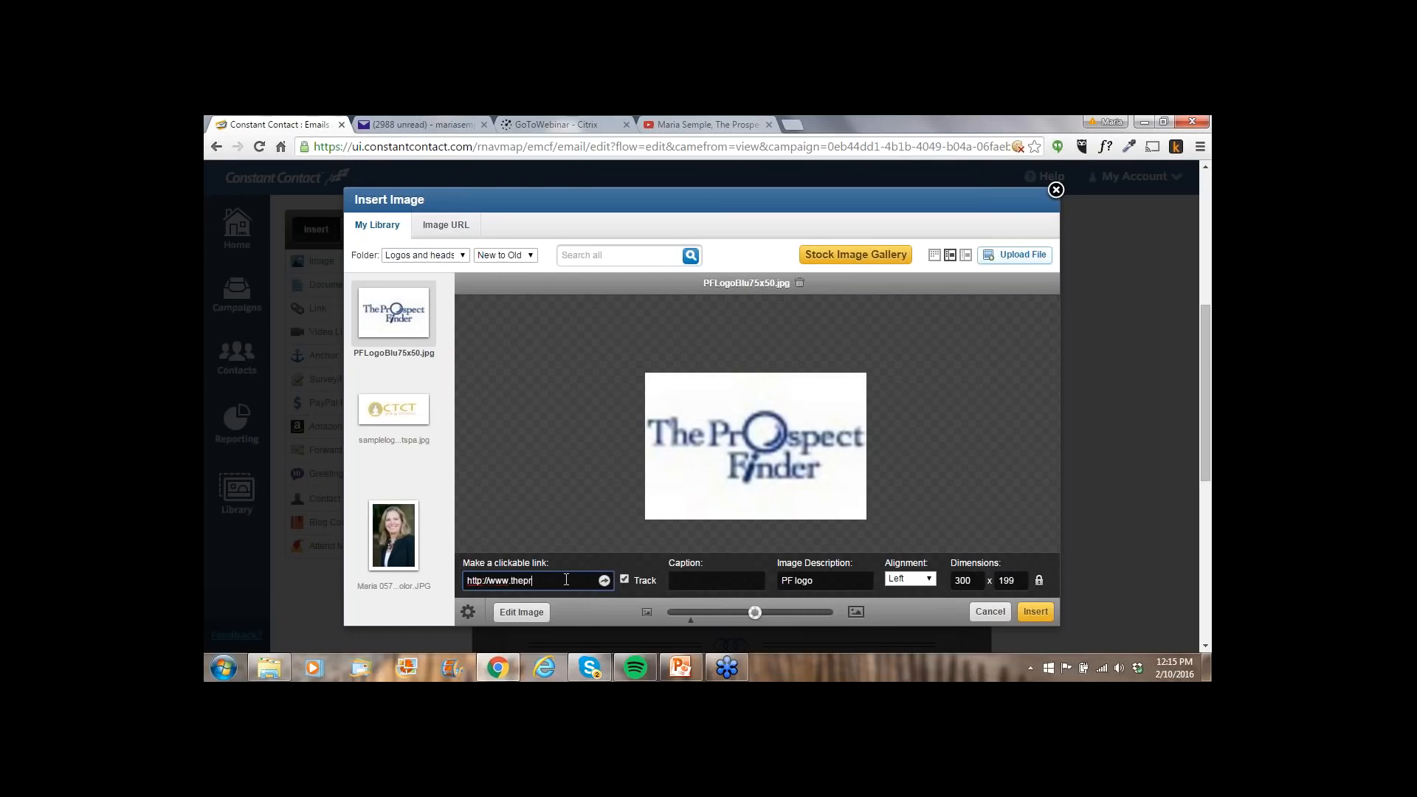
pyautogui.write('ospectfinder.com')
# Set the logo's image description to "Visit The Prospect Finder's website now" and insert the image into the block
pyautogui.tripleClick(829, 583)
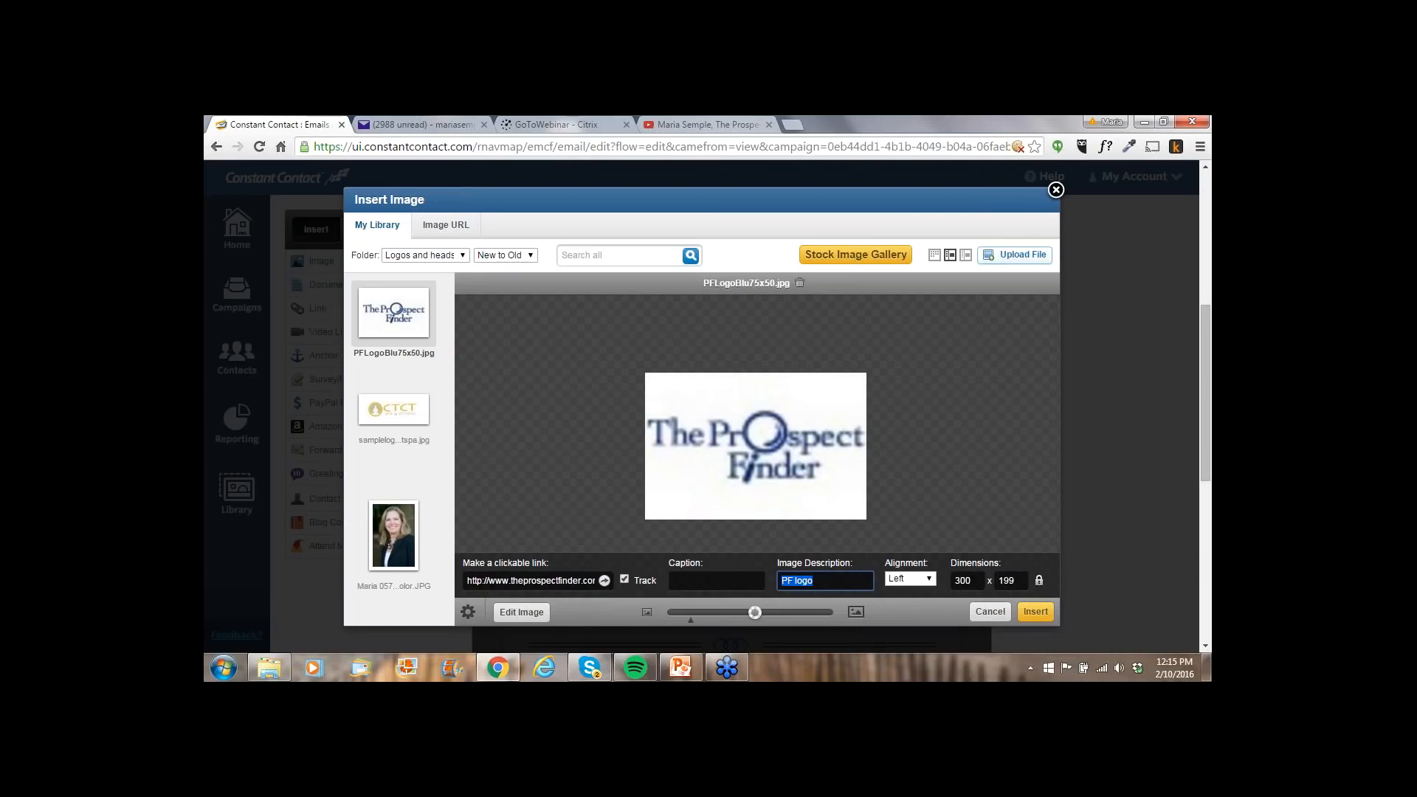
pyautogui.write('Visit The ')
pyautogui.write('Prospect Fi')
pyautogui.write("nder's webs")
pyautogui.write('ite now')
pyautogui.click(1035, 611)
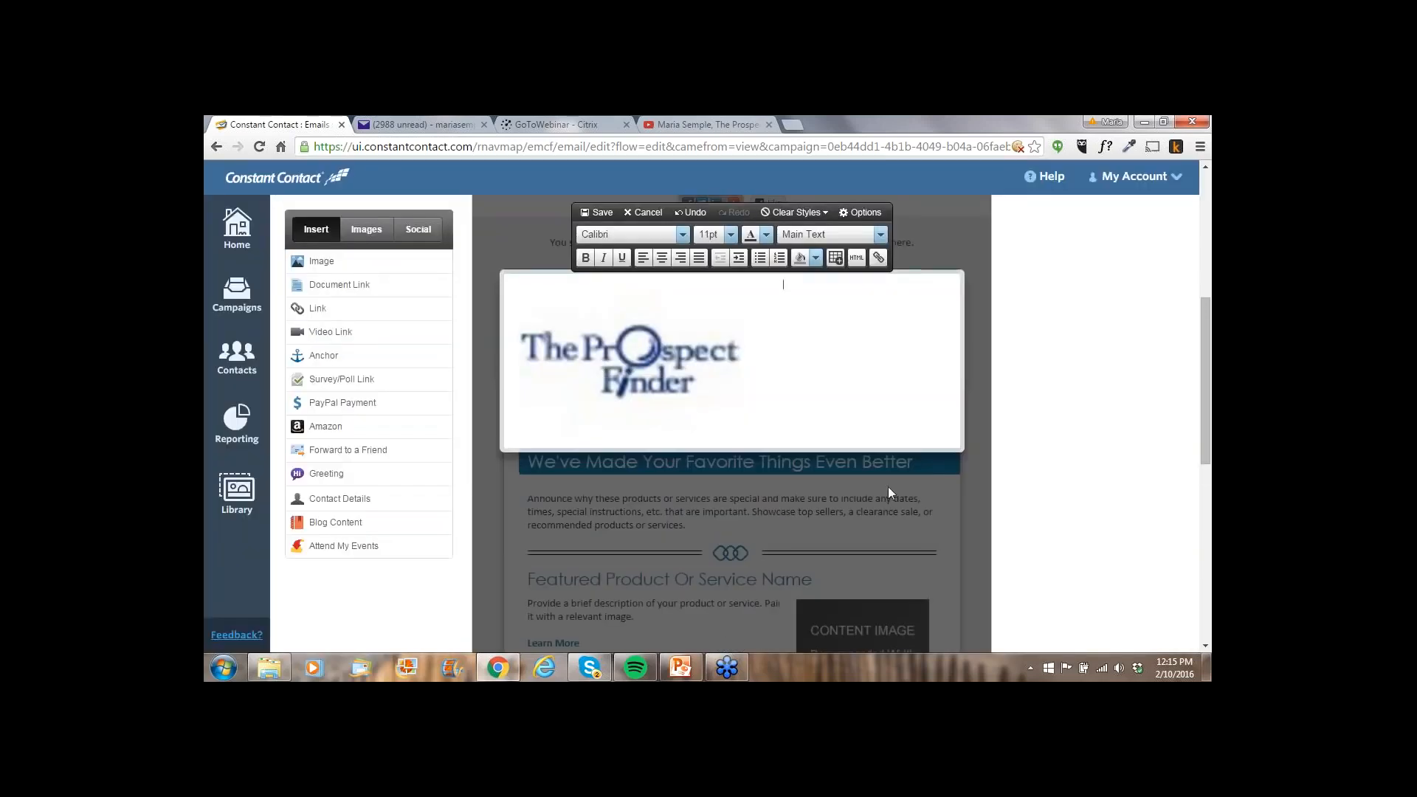
# Resize the inserted logo to 104 x 68 and save the Logo block
pyautogui.click(736, 322)
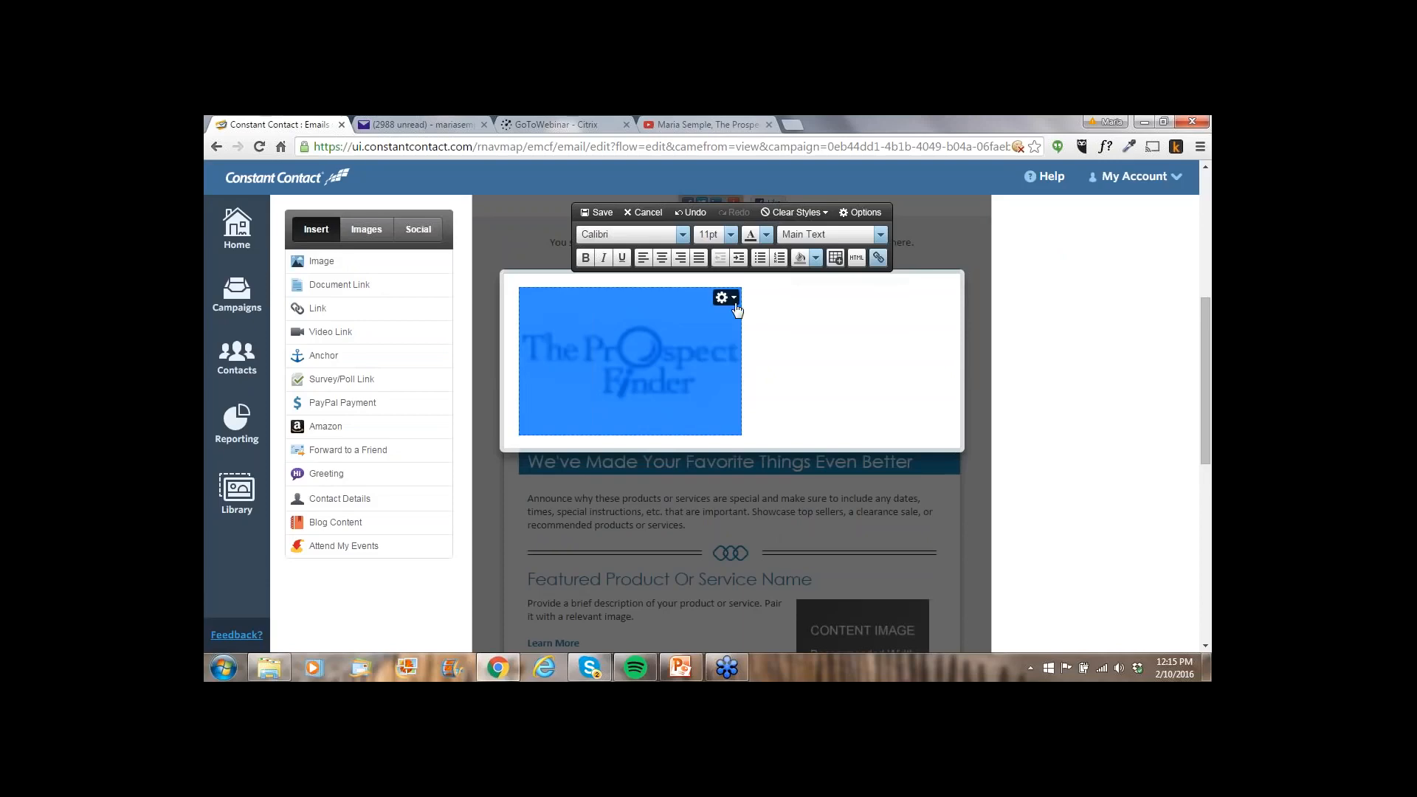
pyautogui.click(724, 298)
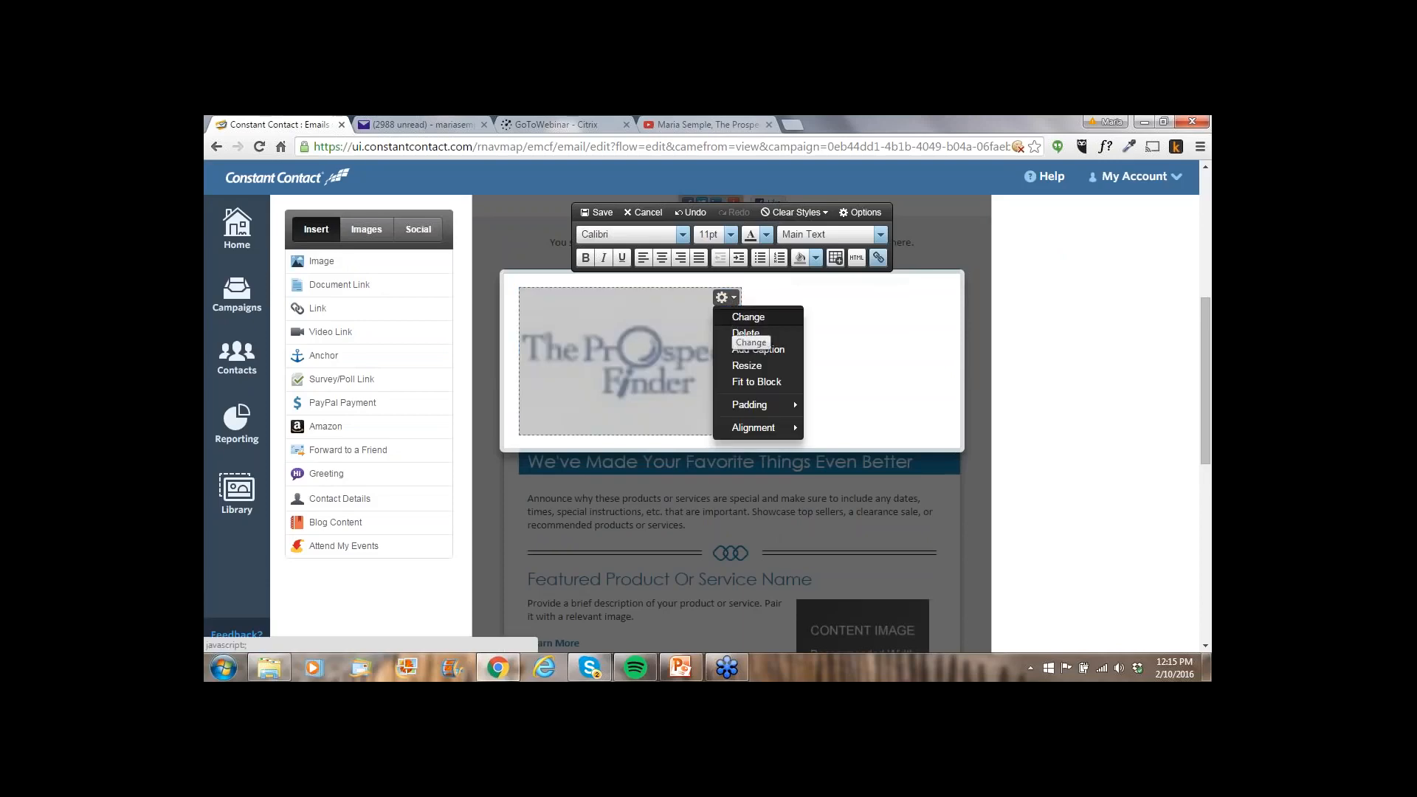
pyautogui.click(741, 366)
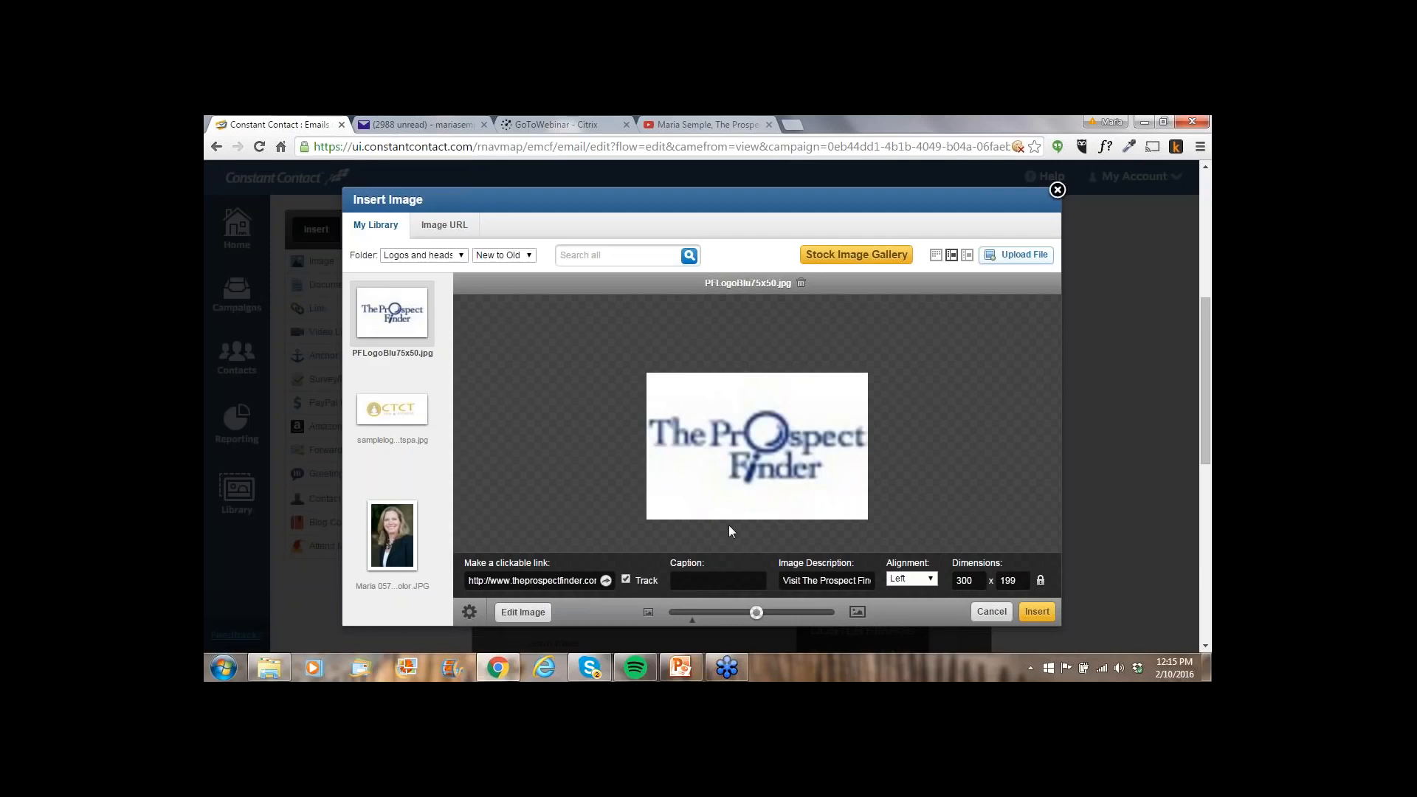
pyautogui.moveTo(756, 613); pyautogui.dragTo(699, 614)
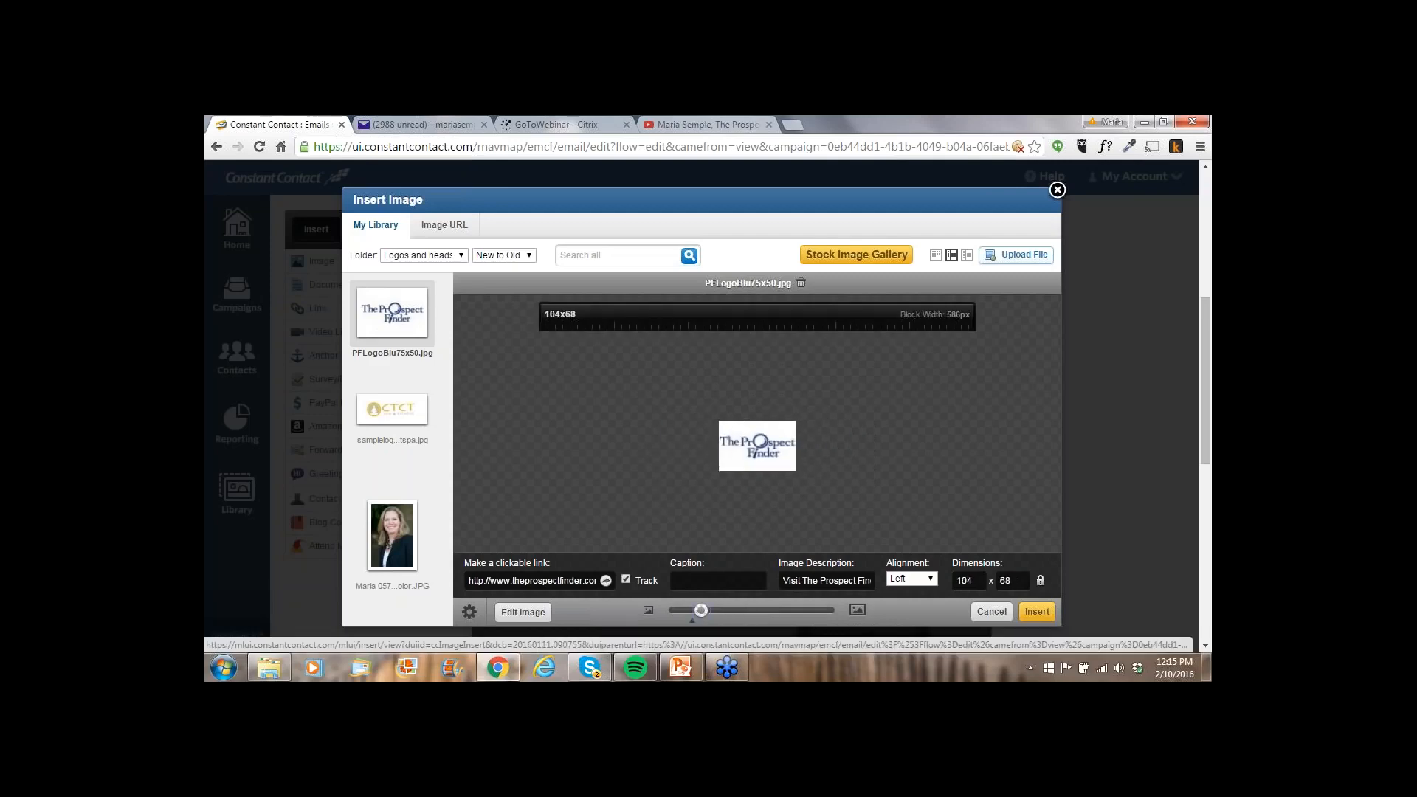
pyautogui.click(1037, 611)
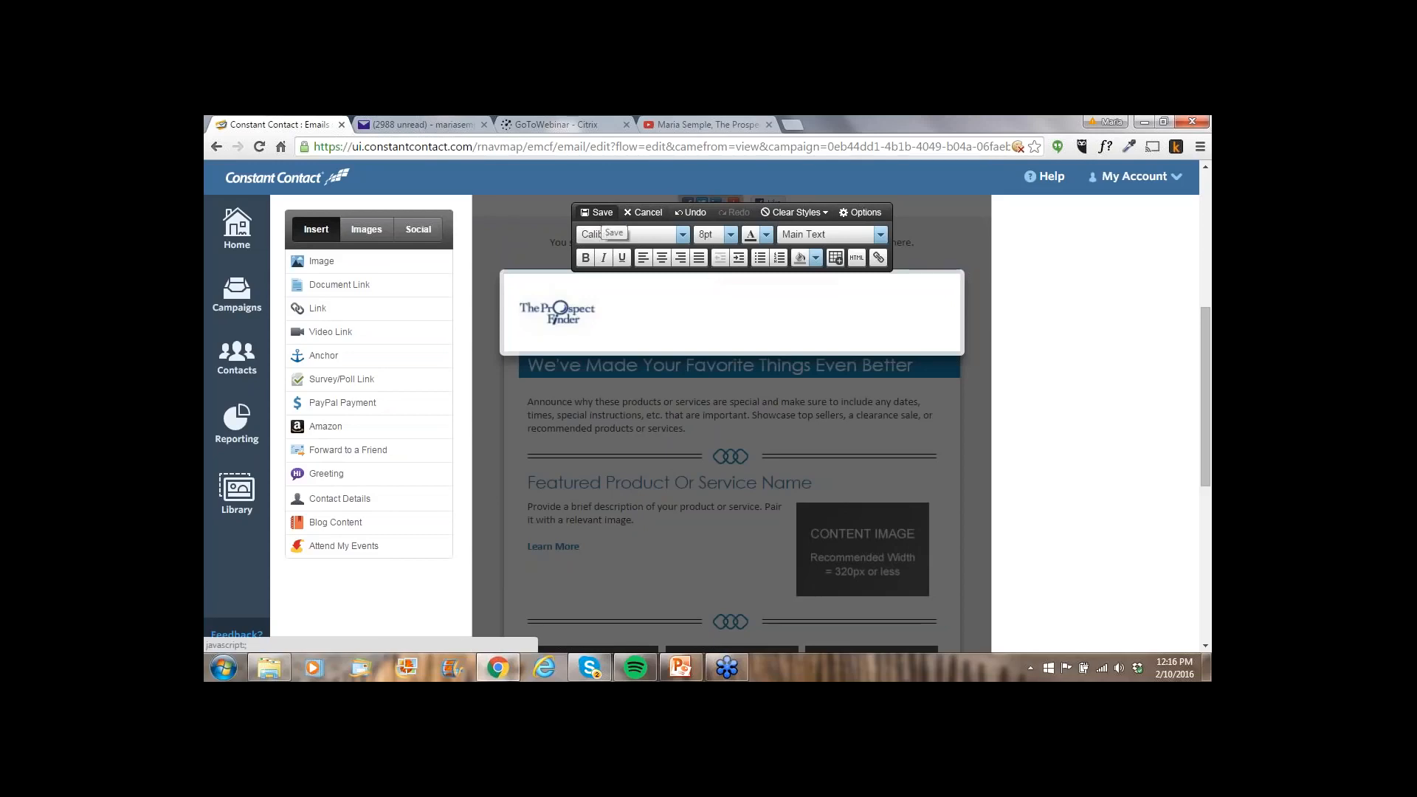
pyautogui.click(609, 215)
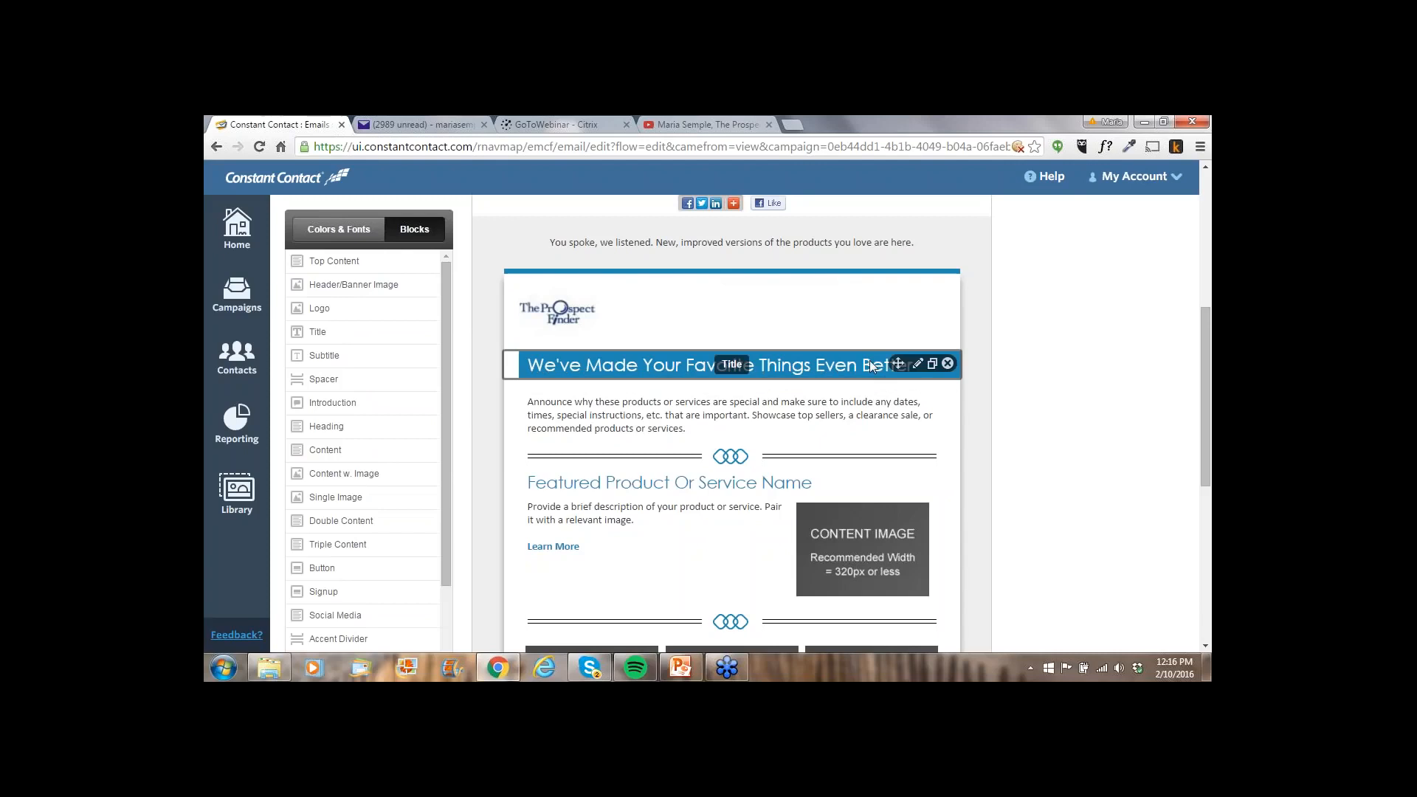
# Replace the Title block's placeholder text with "New Product Offering!"
pyautogui.click(917, 363)
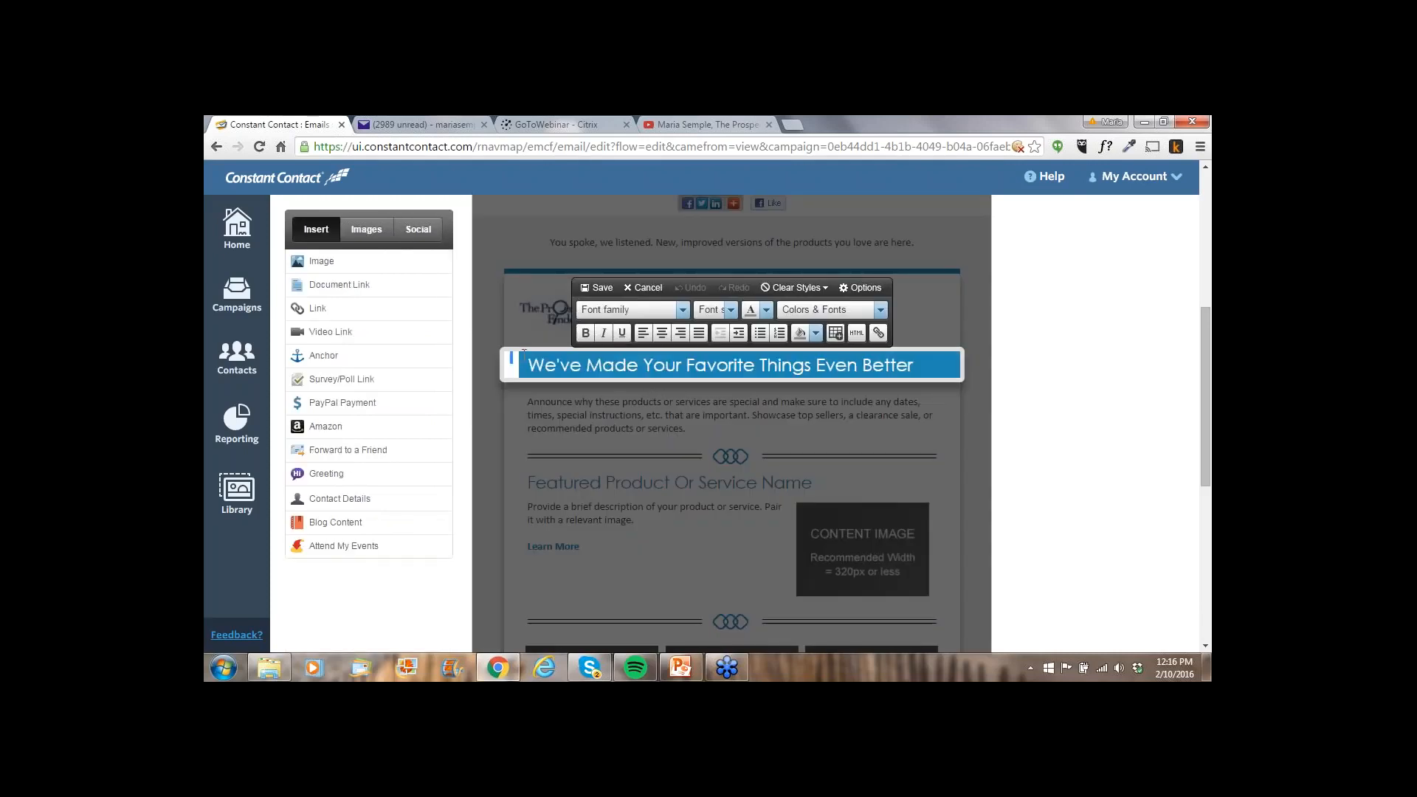
pyautogui.moveTo(531, 367); pyautogui.dragTo(857, 375)
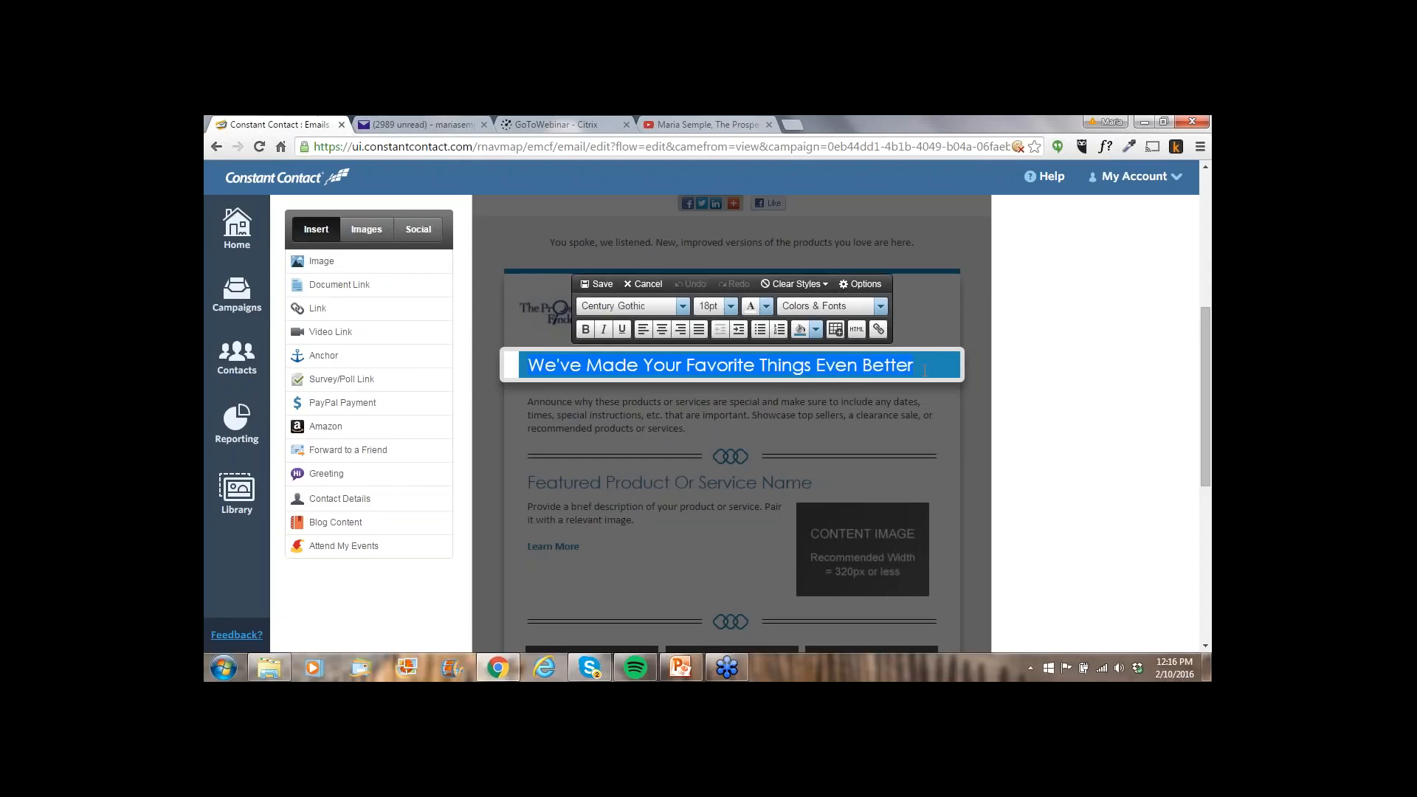
pyautogui.write('New')
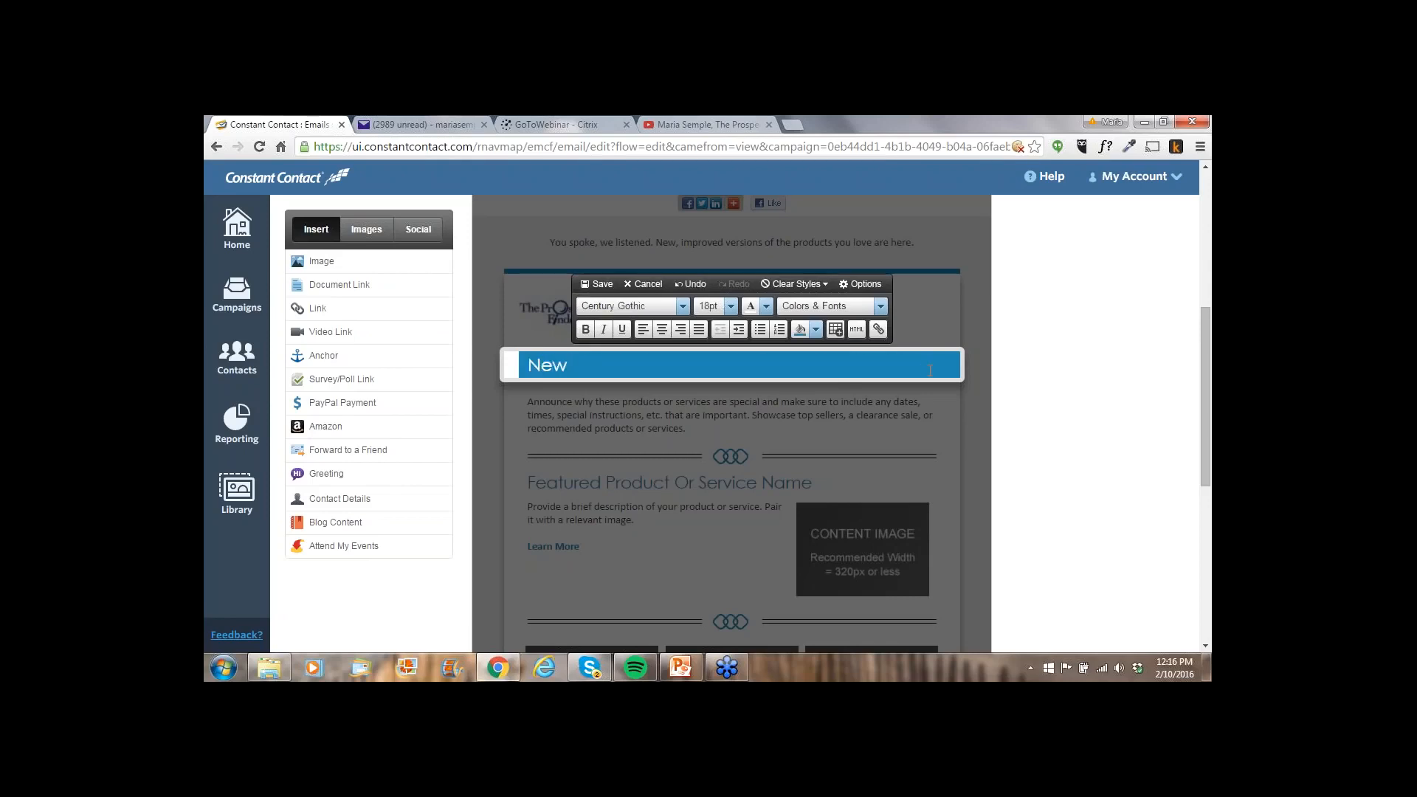
pyautogui.write(' Product Offering!')
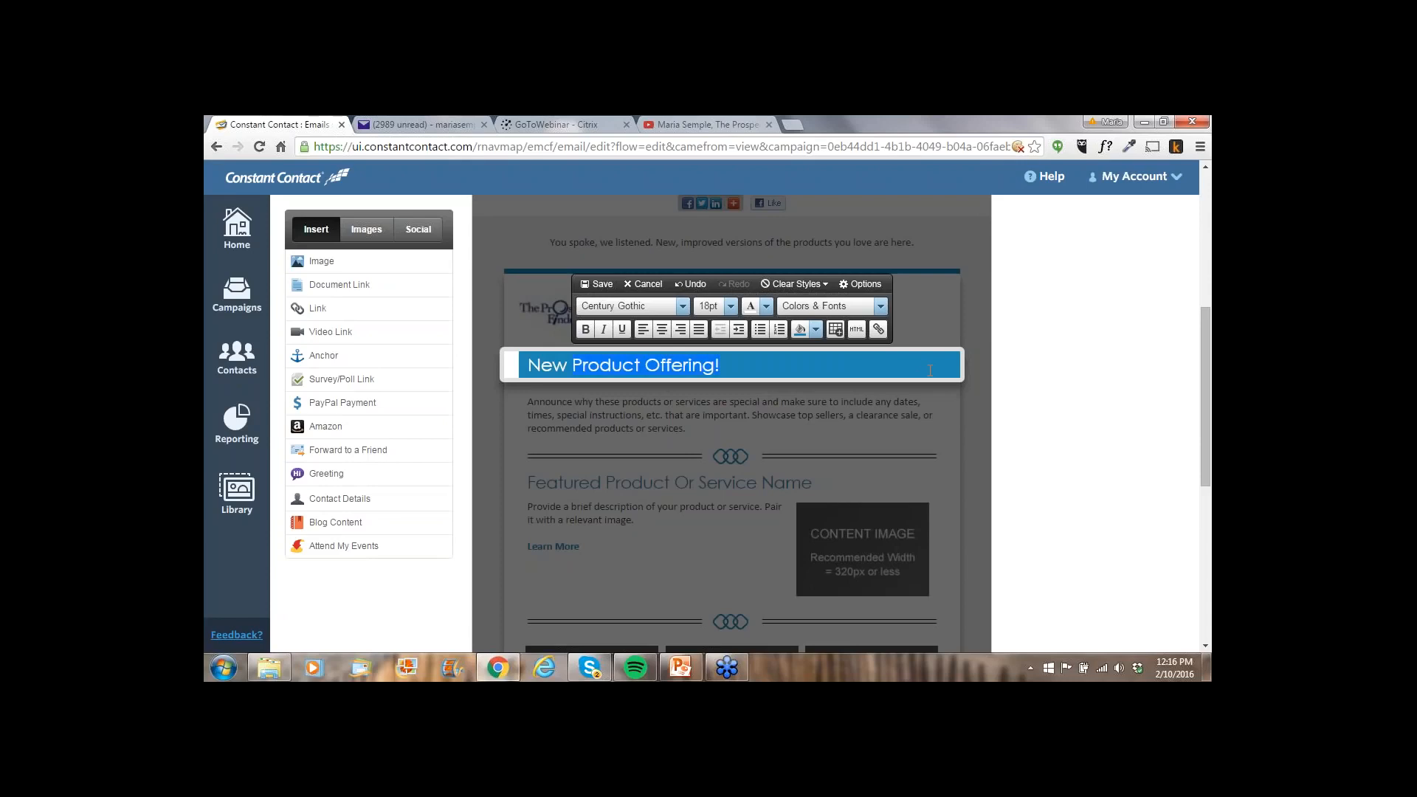
# Center the "New Product Offering!" title text and save the Title block
pyautogui.hotkey('shift', 'Left')
pyautogui.hotkey('shift', 'Left')
pyautogui.hotkey('shift', 'Left')
pyautogui.hotkey('shift', 'Left')
pyautogui.hotkey('shift', 'Left')
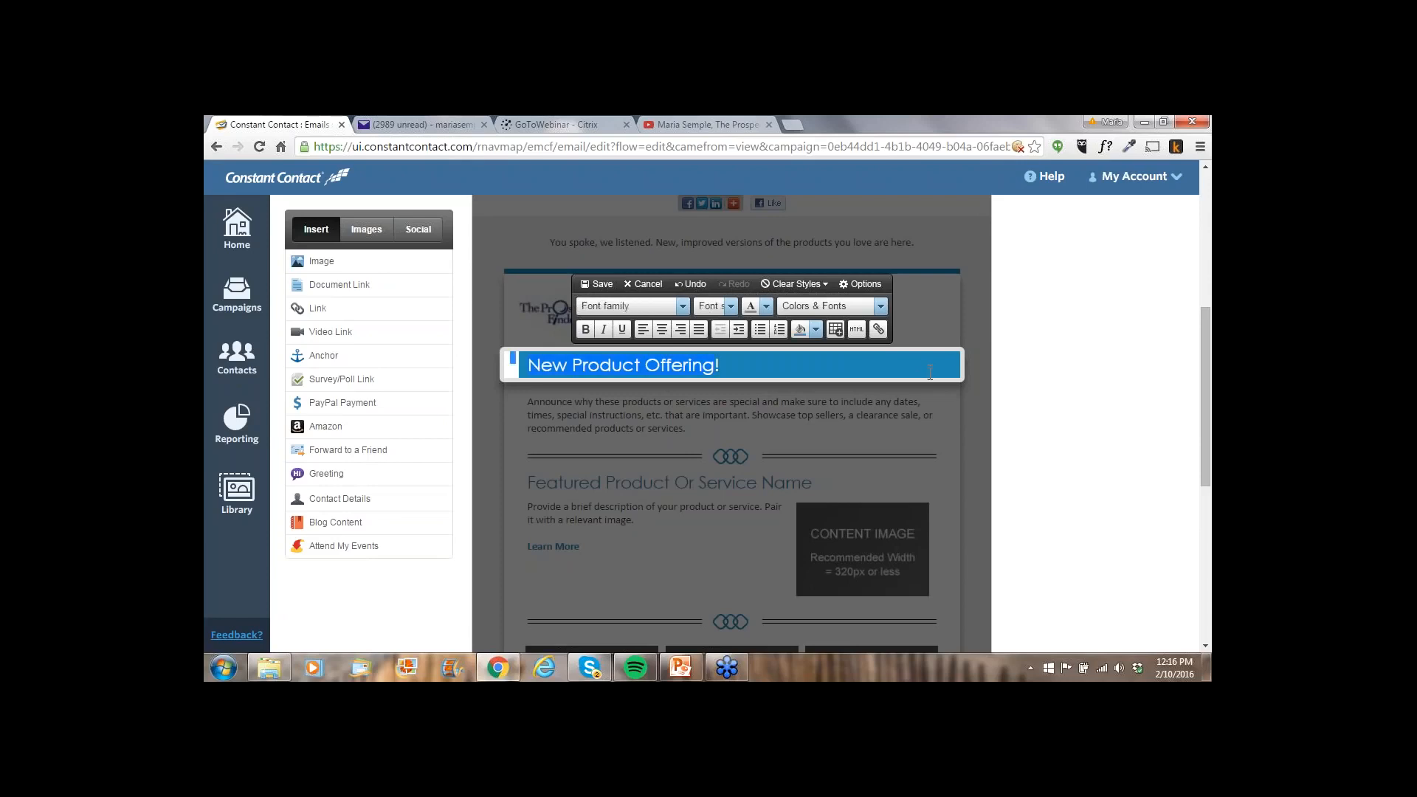
pyautogui.click(666, 331)
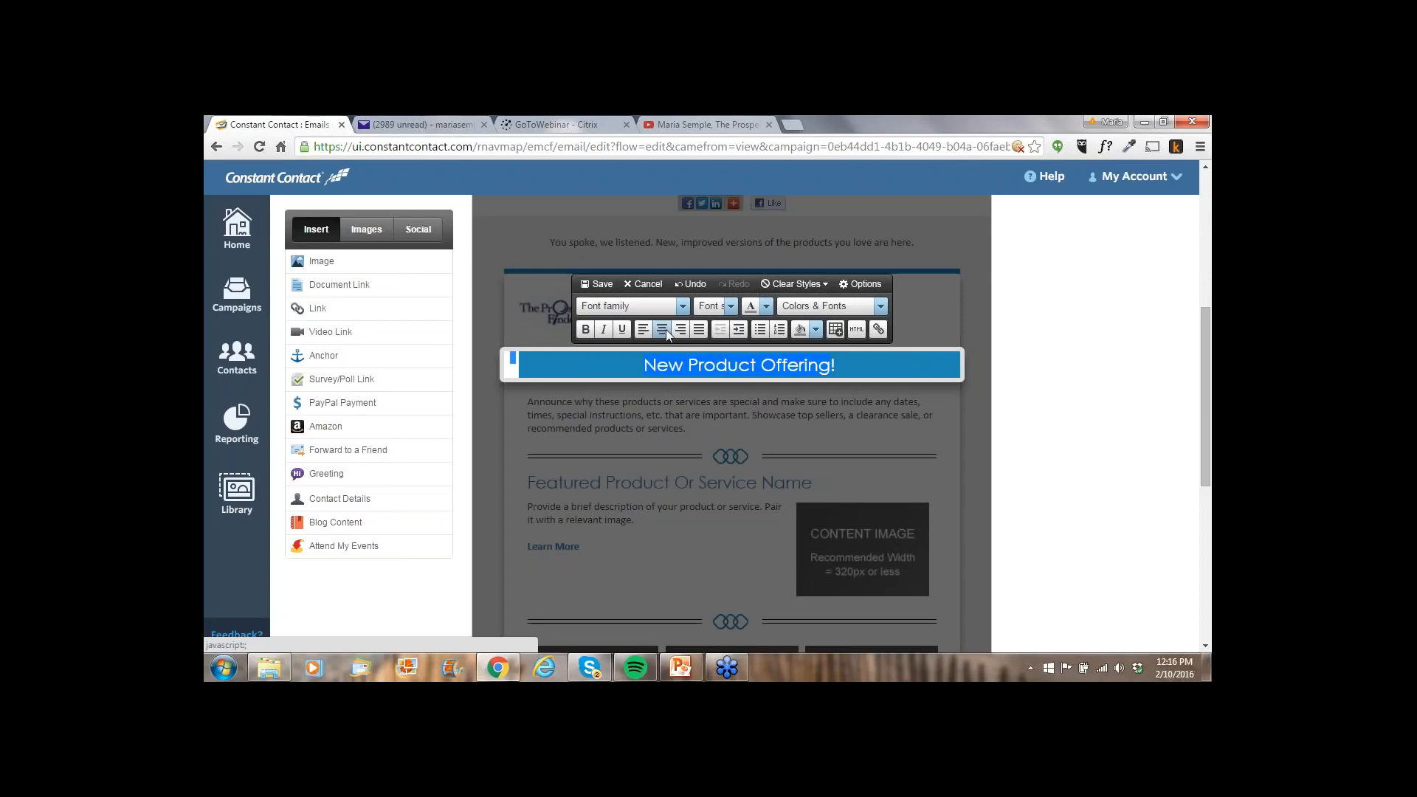
pyautogui.click(601, 284)
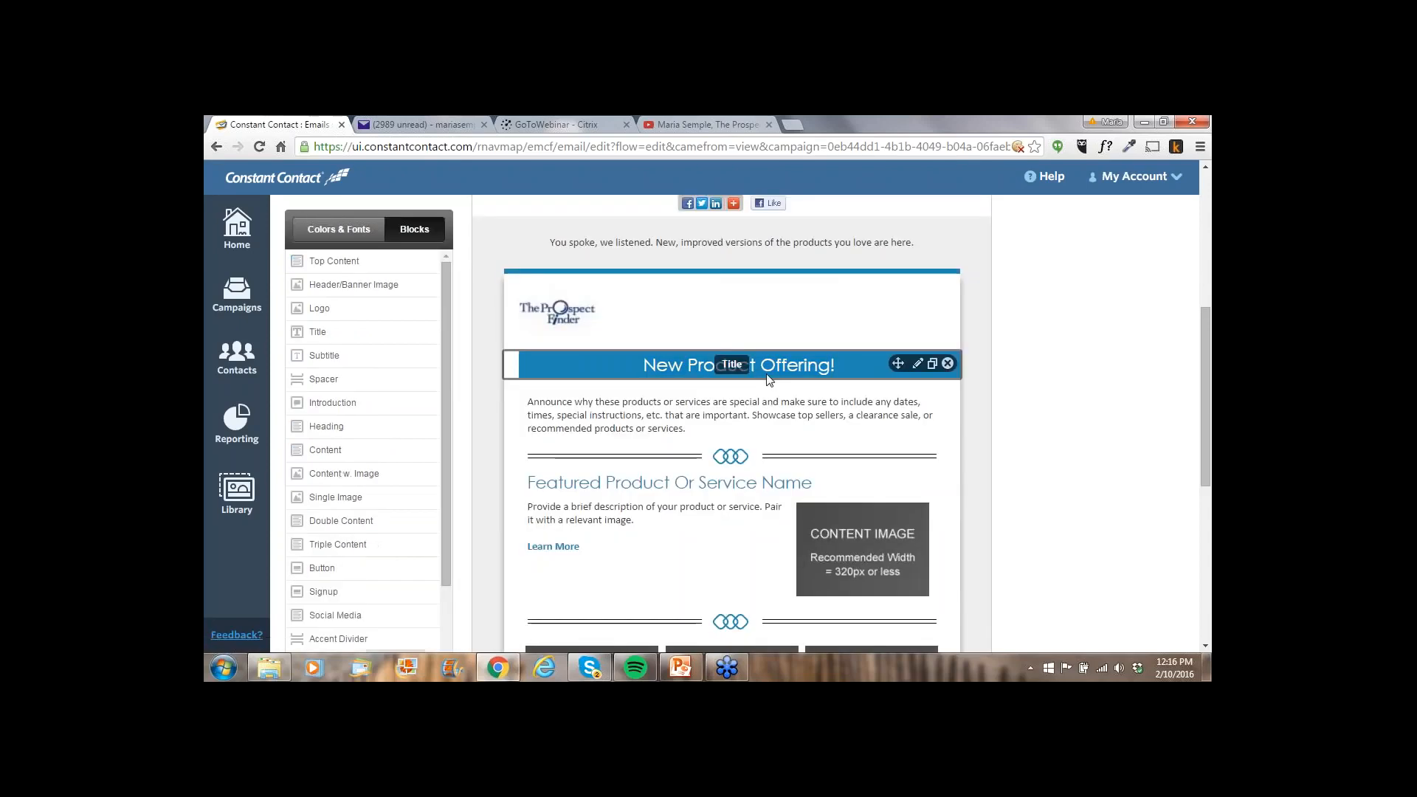
# Start changing the placeholder image in the Content w. Image block under the featured product heading, using the stock image gallery
pyautogui.scroll(-1, 887, 425)
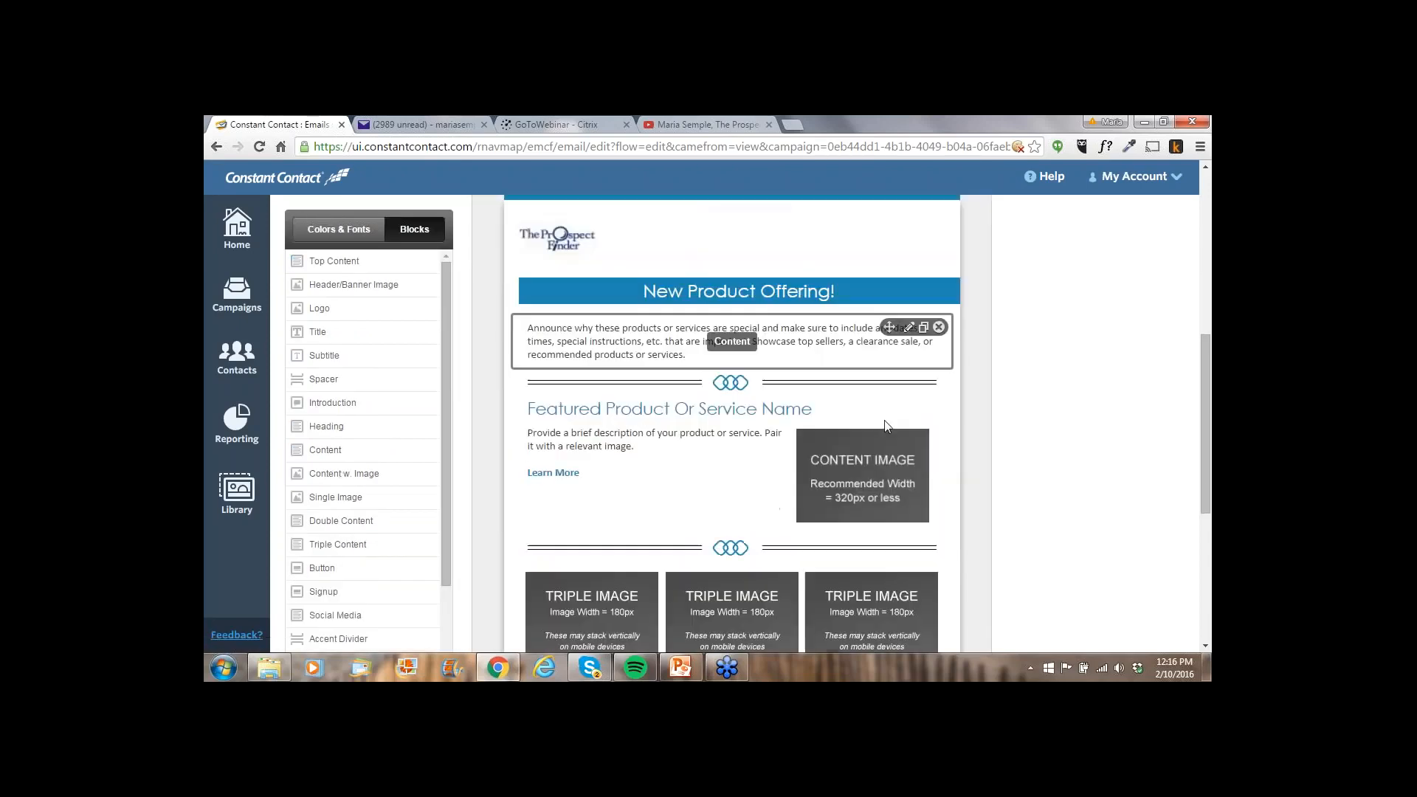
pyautogui.scroll(-1, 886, 426)
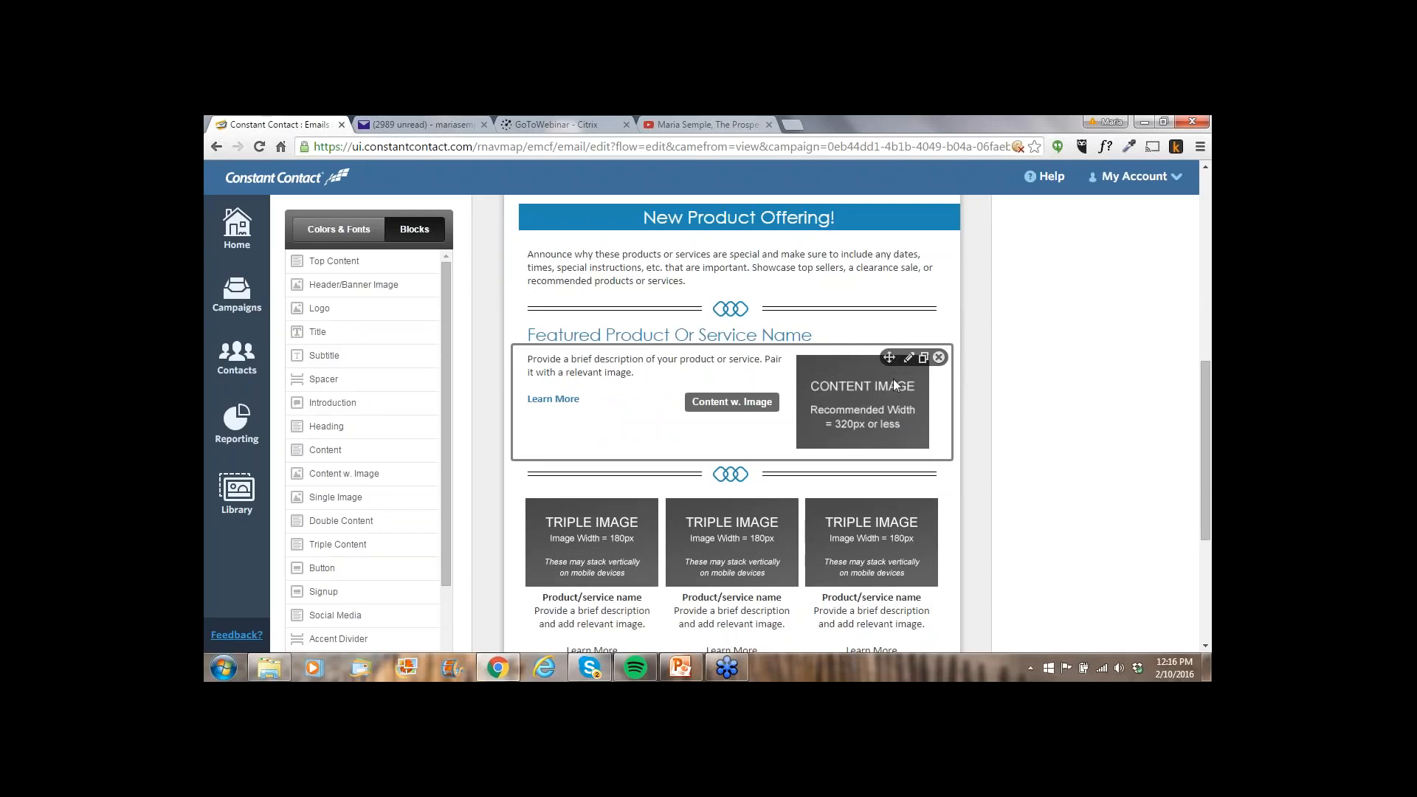
pyautogui.click(909, 358)
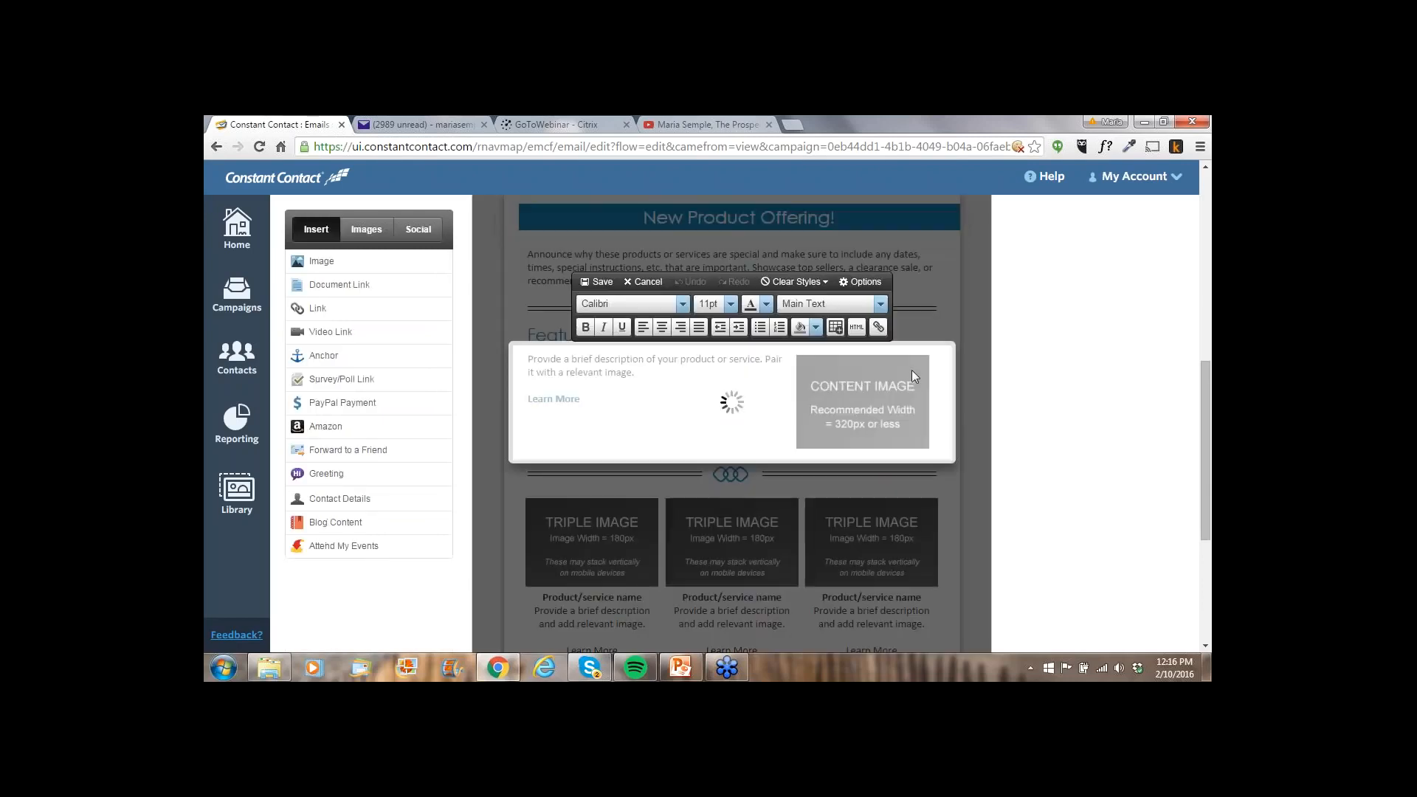
pyautogui.click(911, 365)
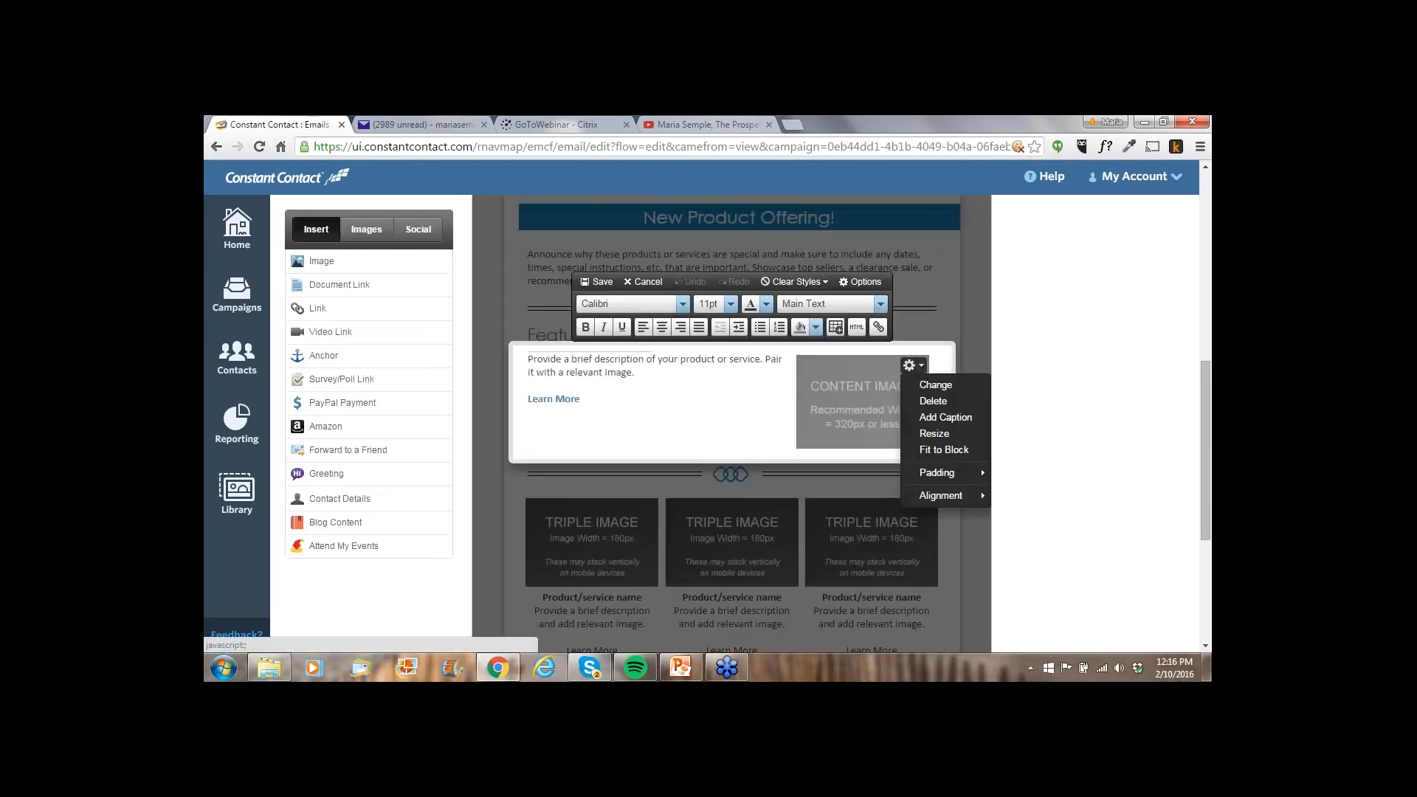
pyautogui.click(928, 391)
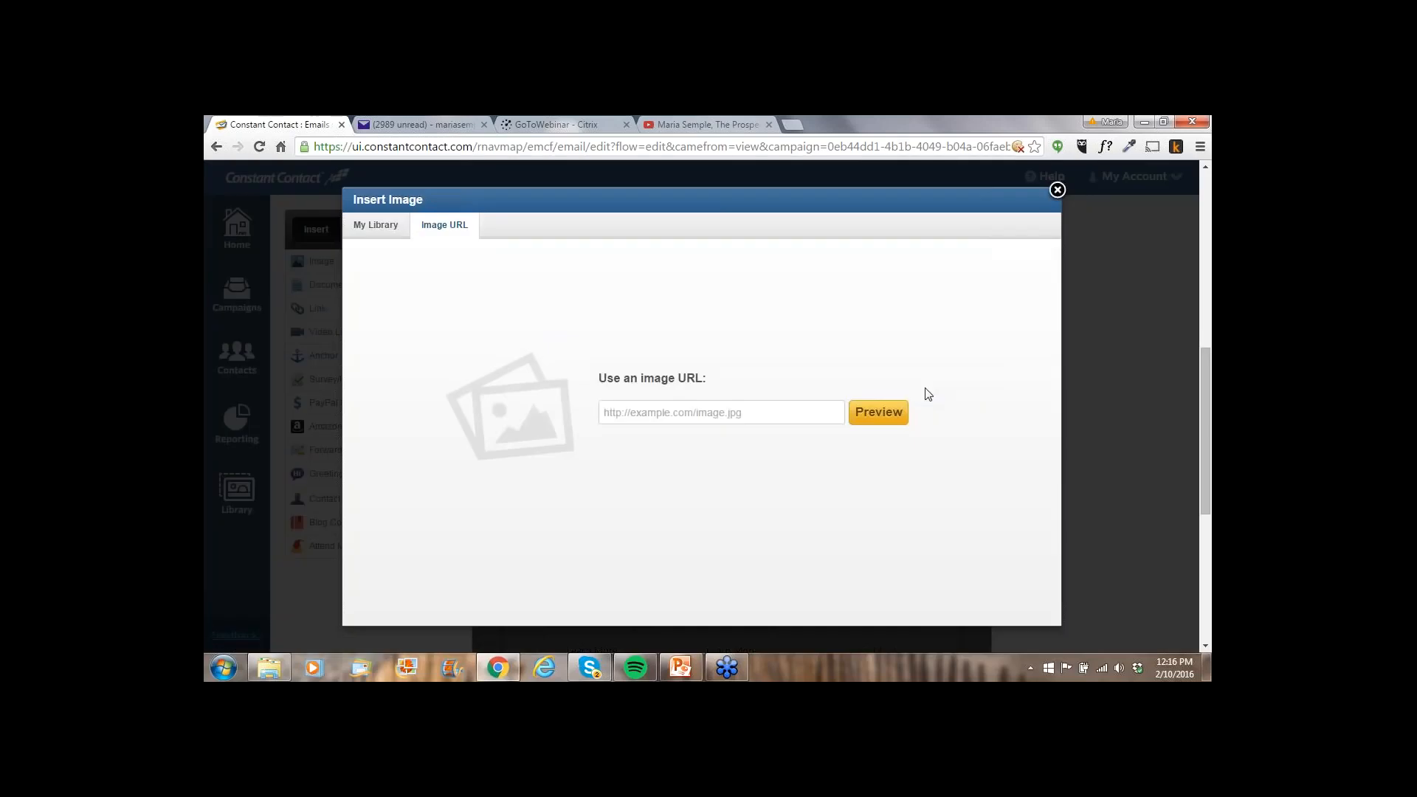
pyautogui.click(394, 231)
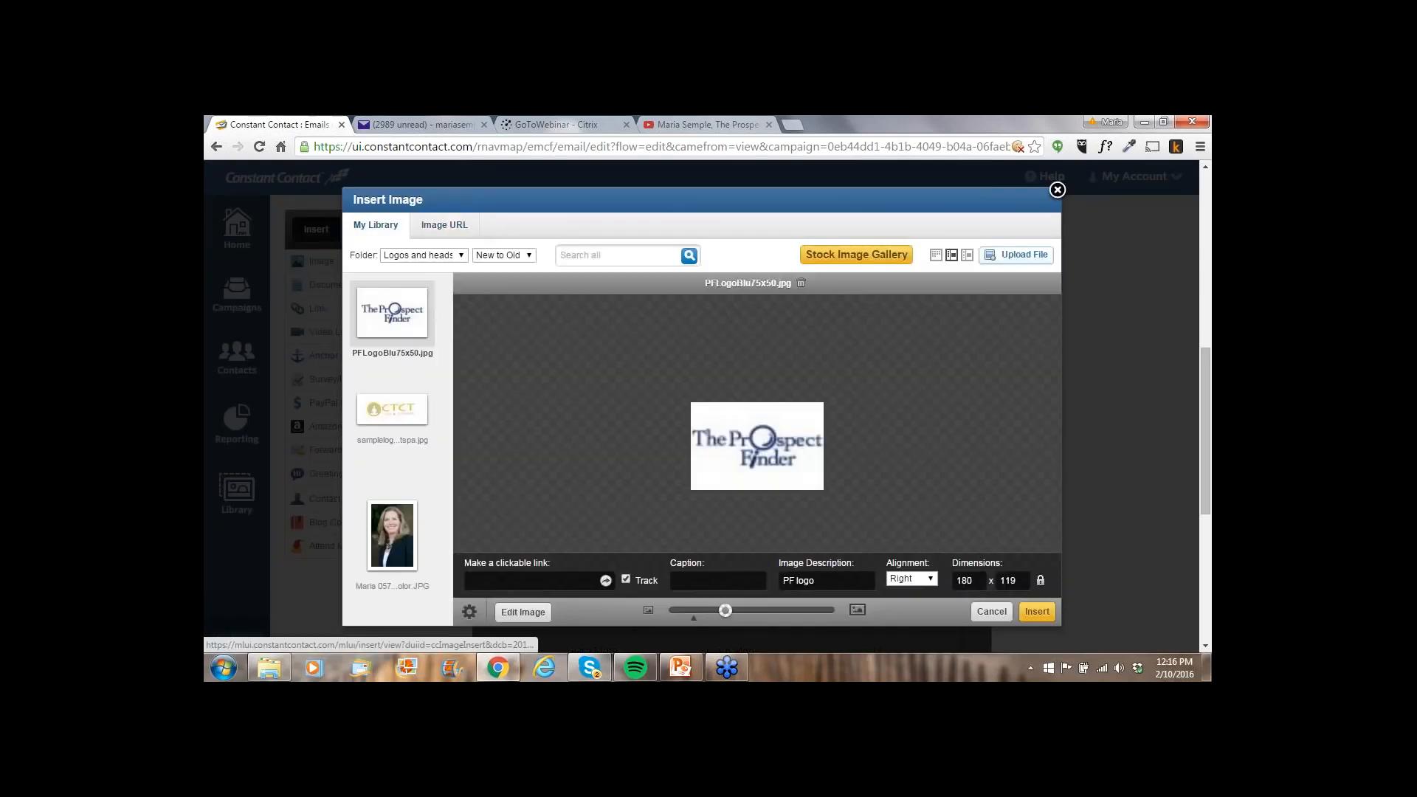
pyautogui.click(822, 255)
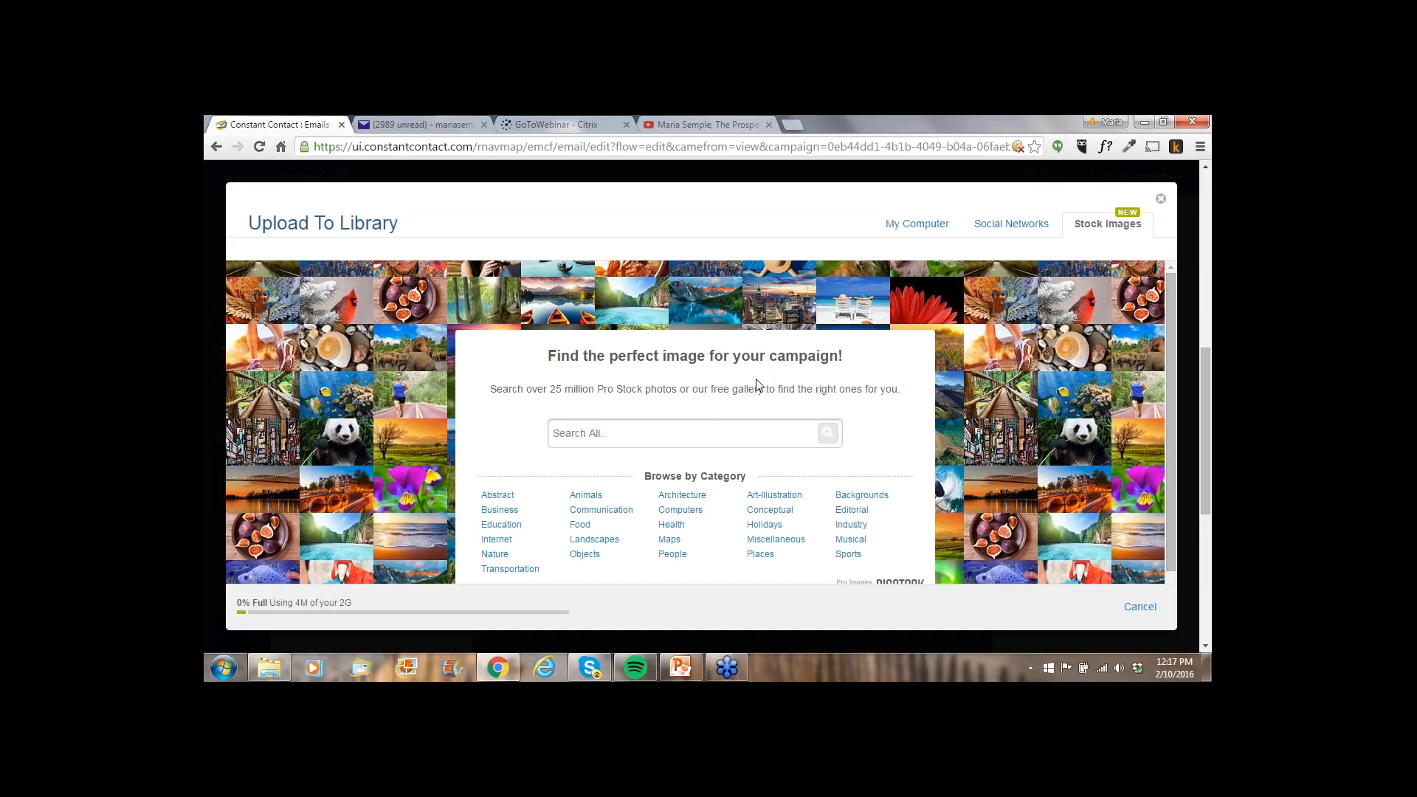
# Browse the Food category of stock images and limit the results to free images
pyautogui.click(588, 530)
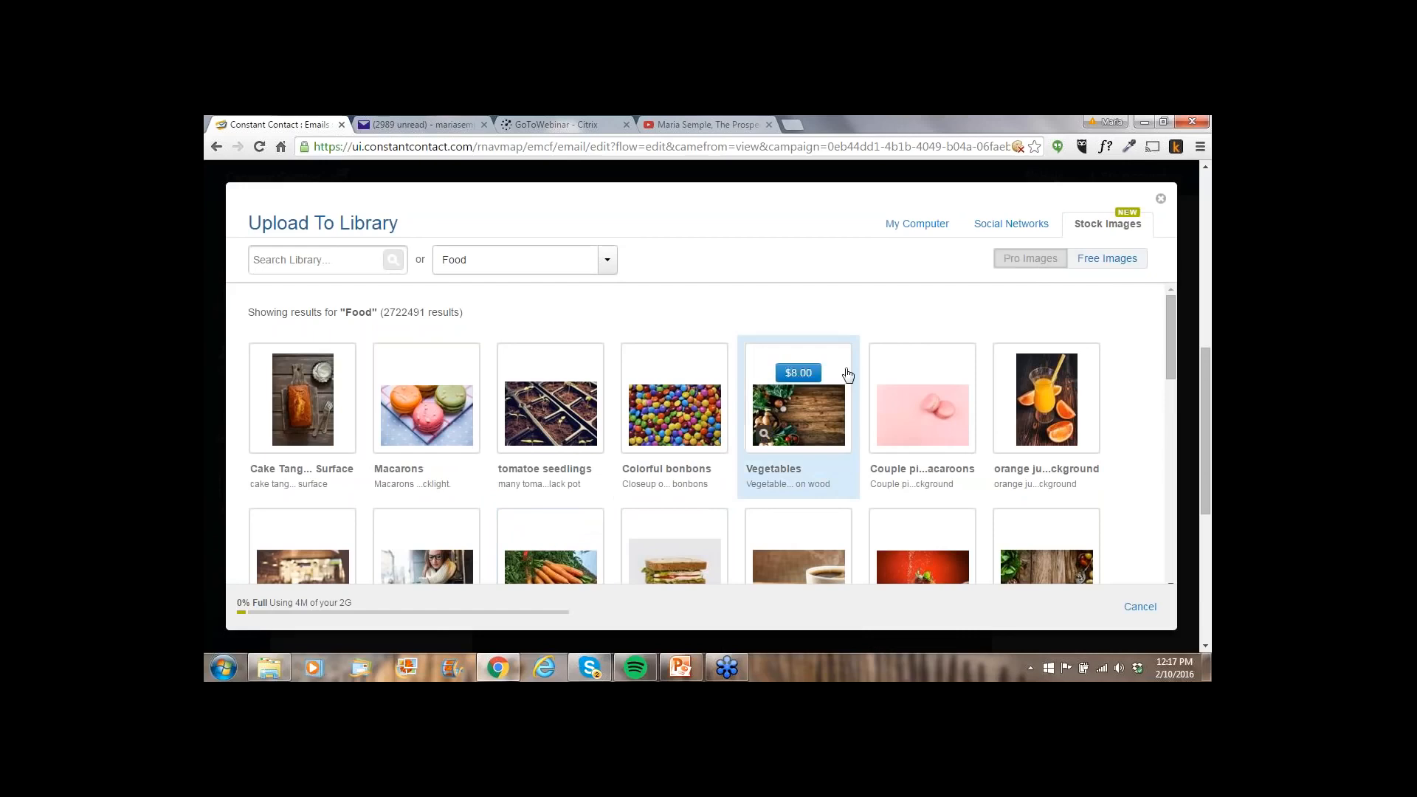
pyautogui.moveTo(953, 403)
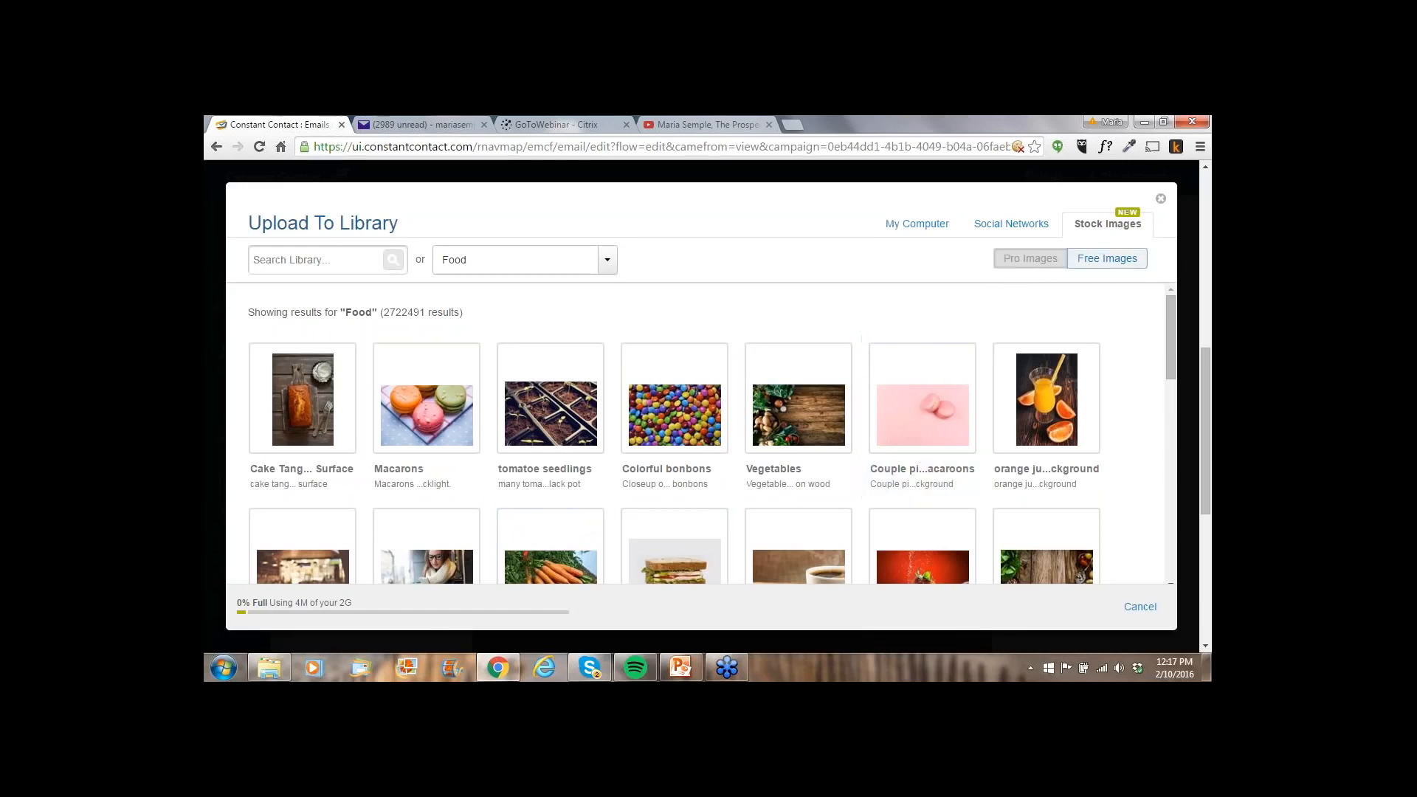
pyautogui.click(1107, 259)
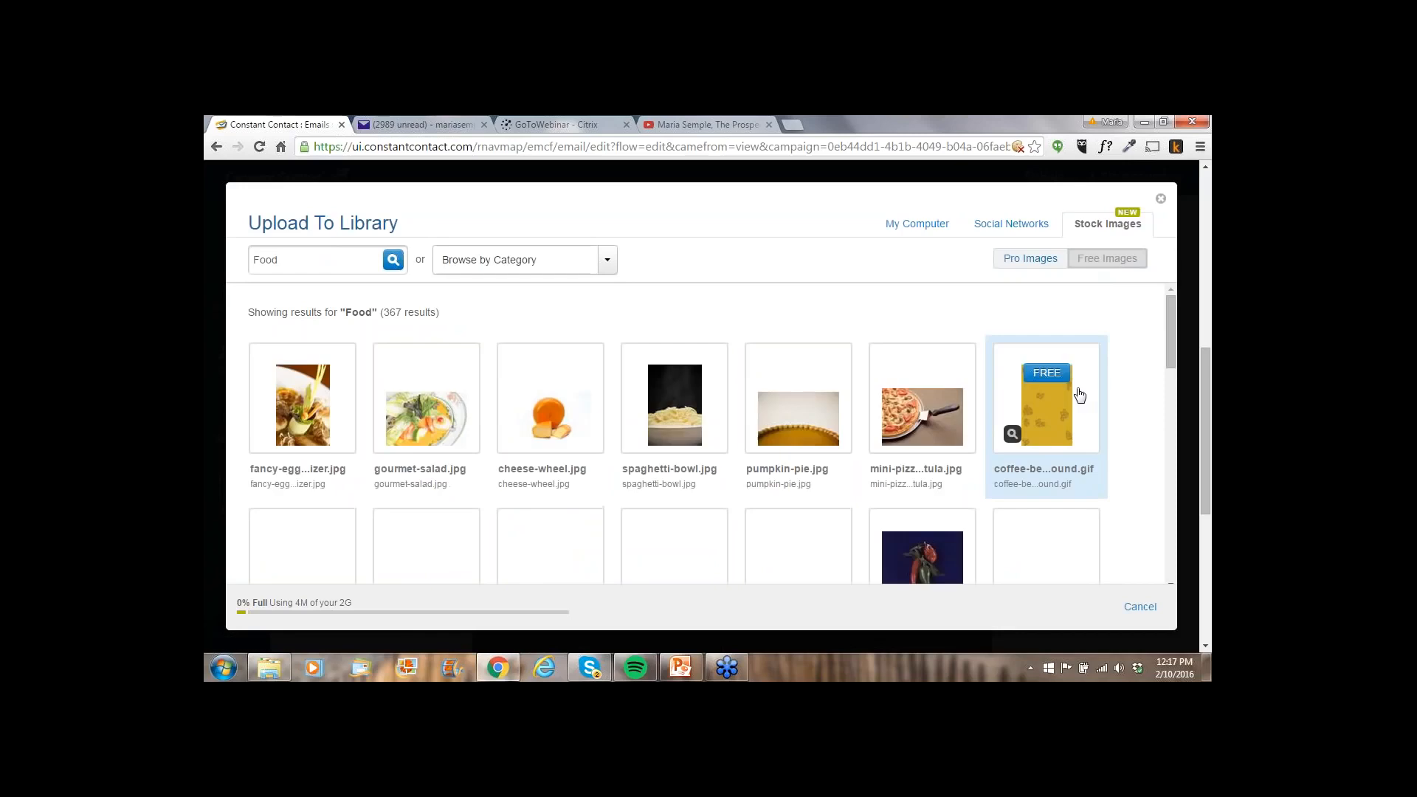
pyautogui.moveTo(923, 439)
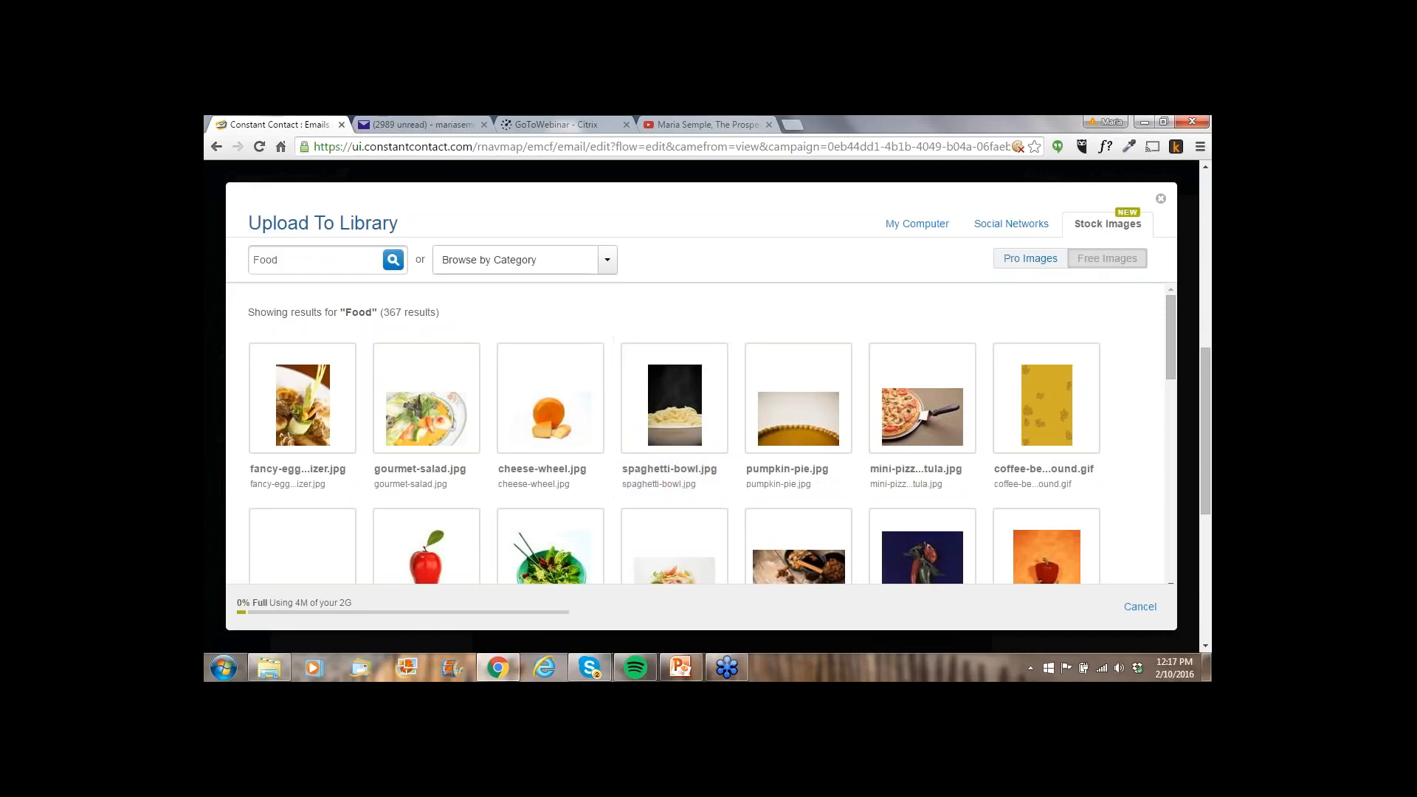
# Search the free stock images for "cookie"
pyautogui.click(297, 262)
pyautogui.press('BackSpace')
pyautogui.press('BackSpace')
pyautogui.press('BackSpace')
pyautogui.press('BackSpace')
pyautogui.write('cookie')
pyautogui.click(393, 260)
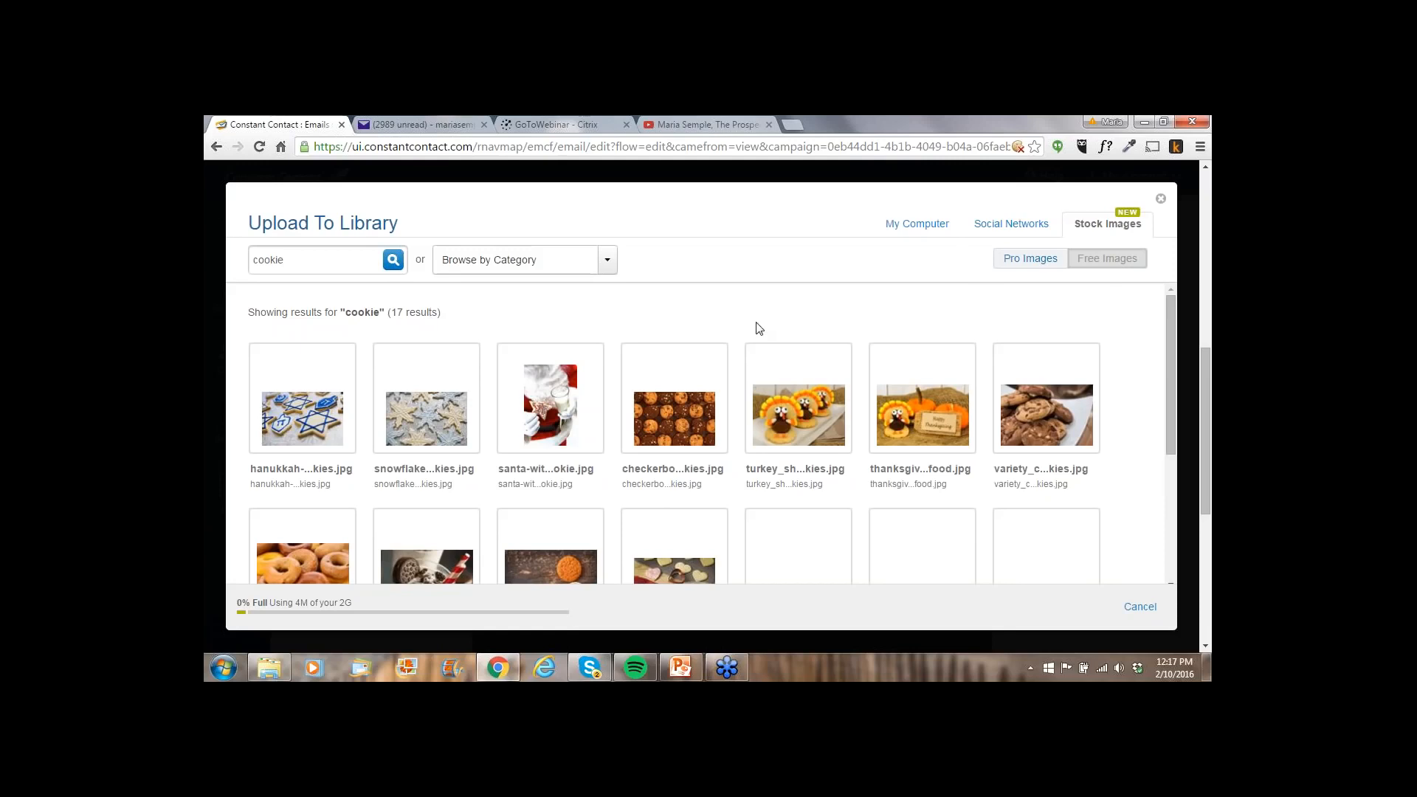
# Add the free image cookie_coffee.jpg to the library, accepting its image use agreement
pyautogui.moveTo(936, 374)
pyautogui.scroll(-2, 1060, 414)
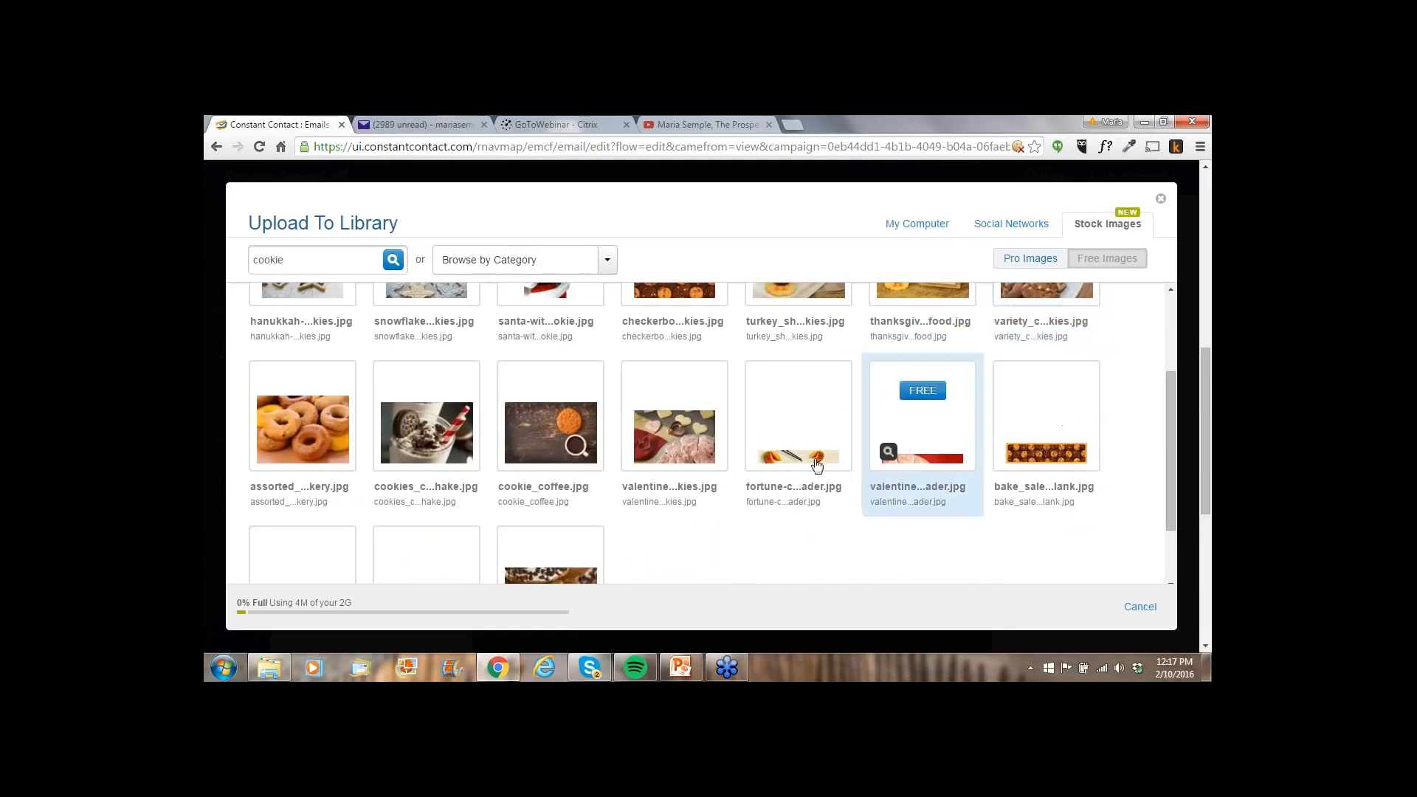
pyautogui.moveTo(587, 449)
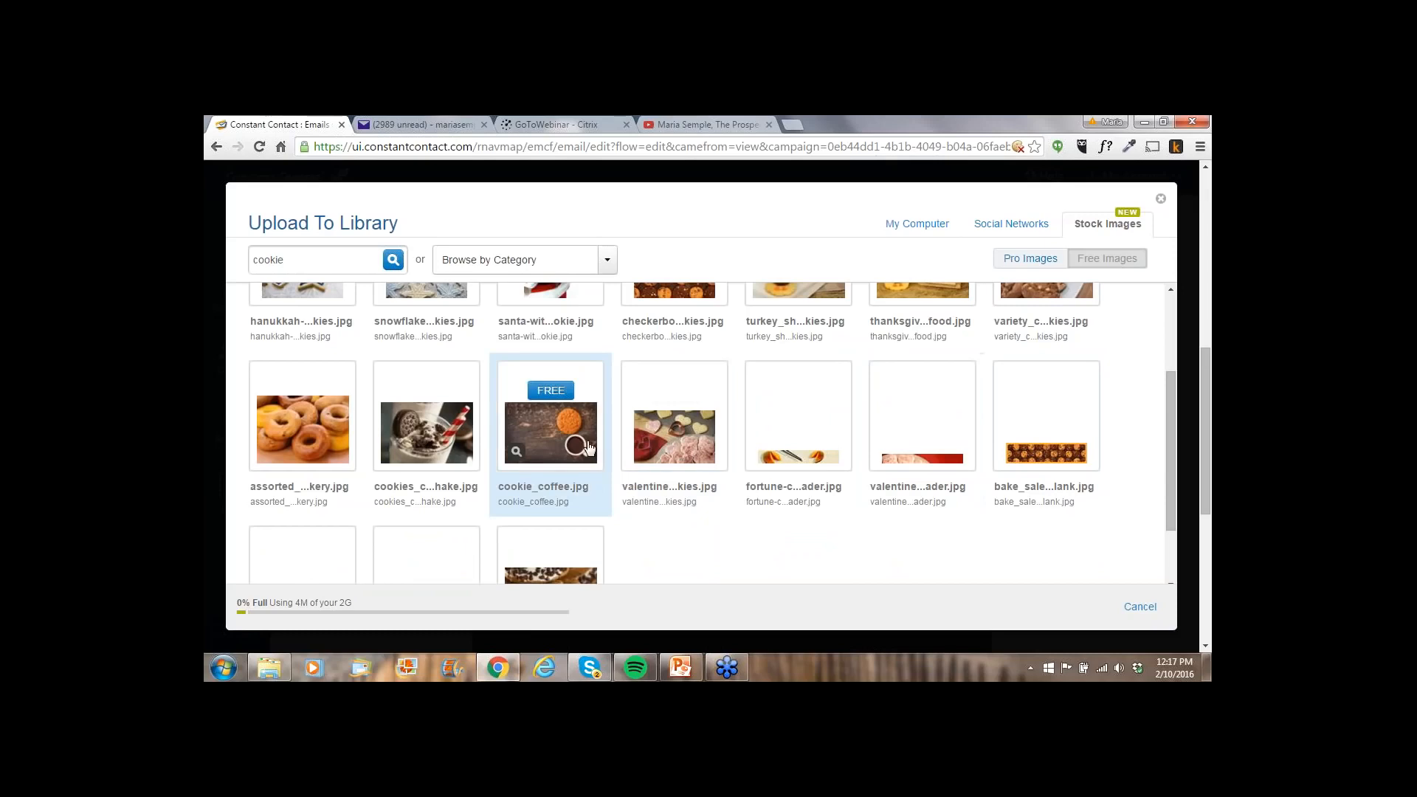
pyautogui.click(551, 391)
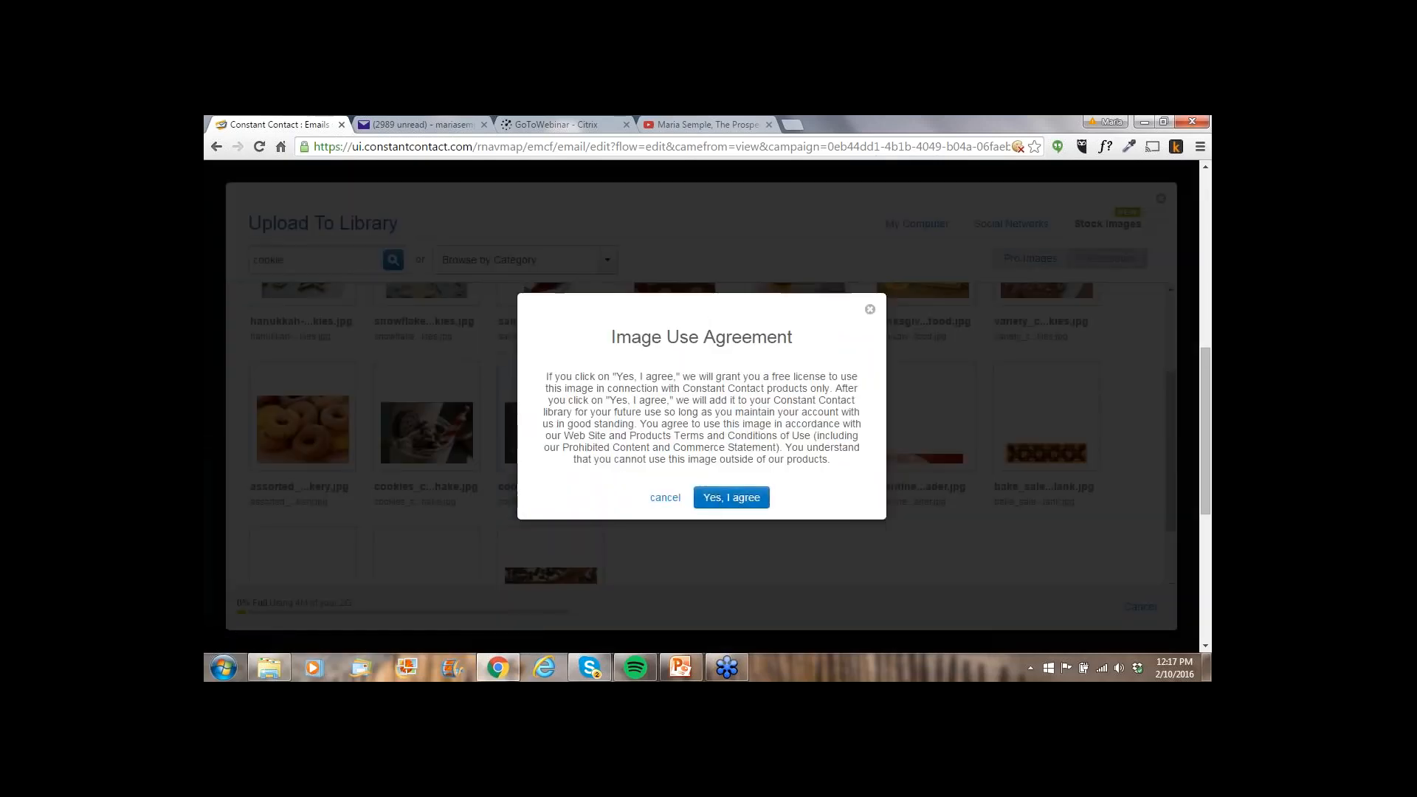
pyautogui.click(720, 499)
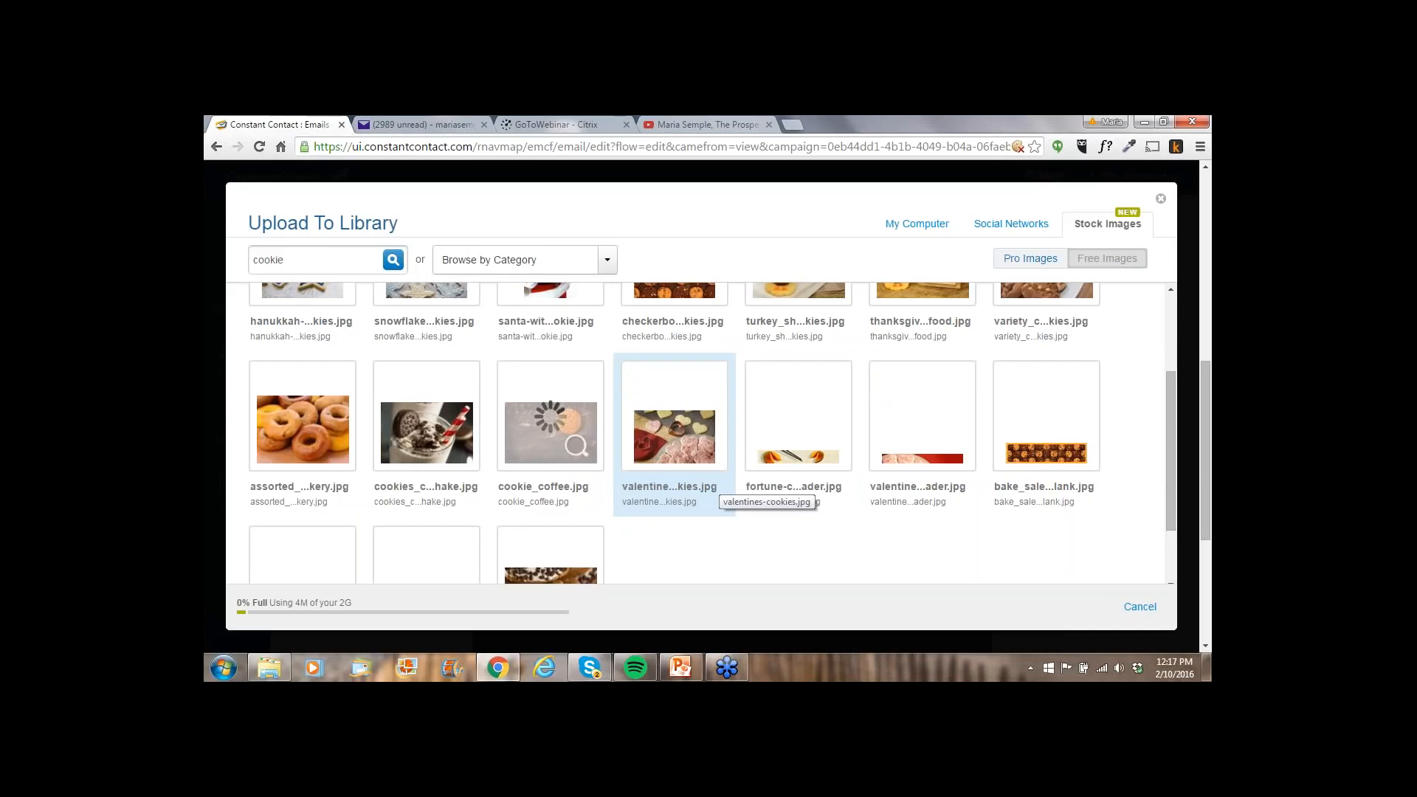
pyautogui.scroll(1, 720, 489)
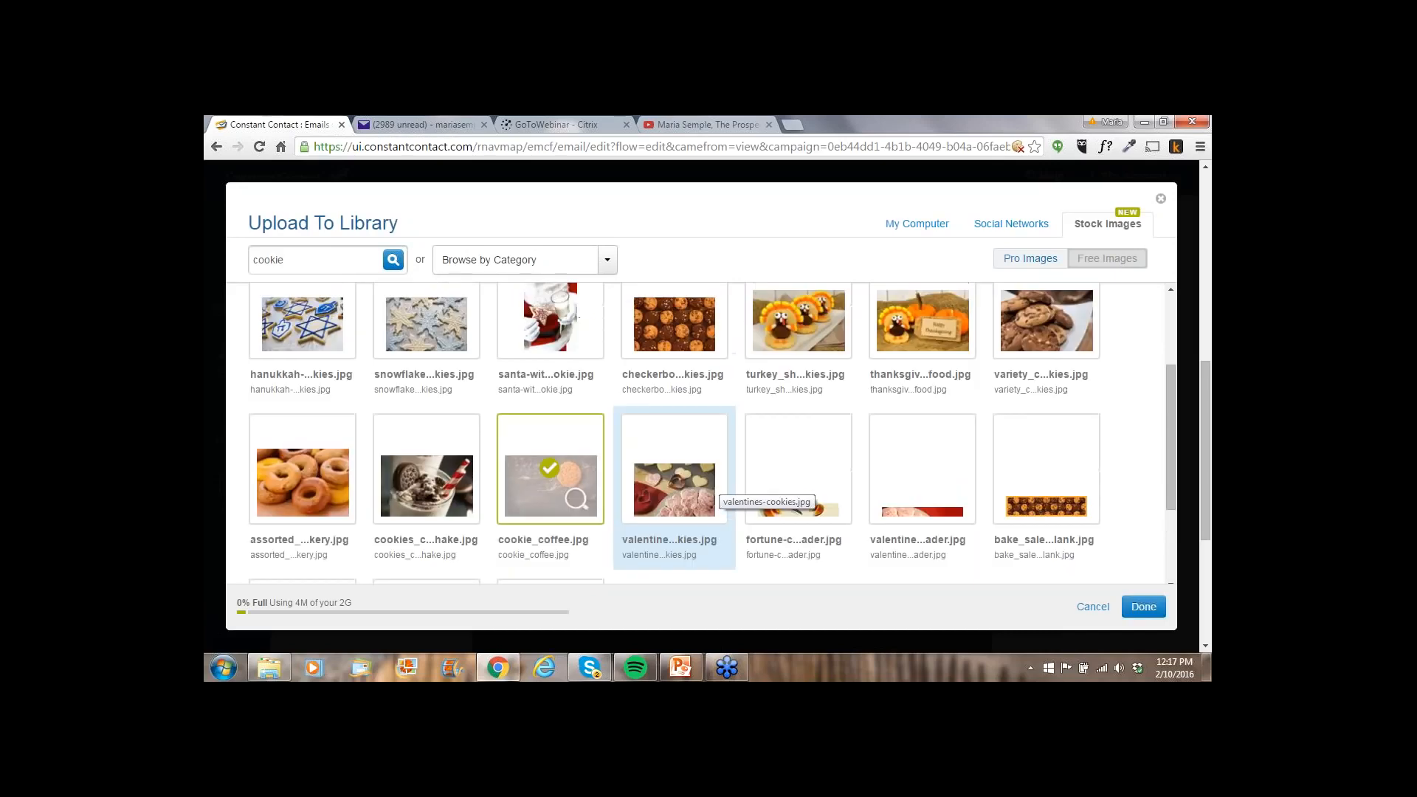
pyautogui.click(1144, 607)
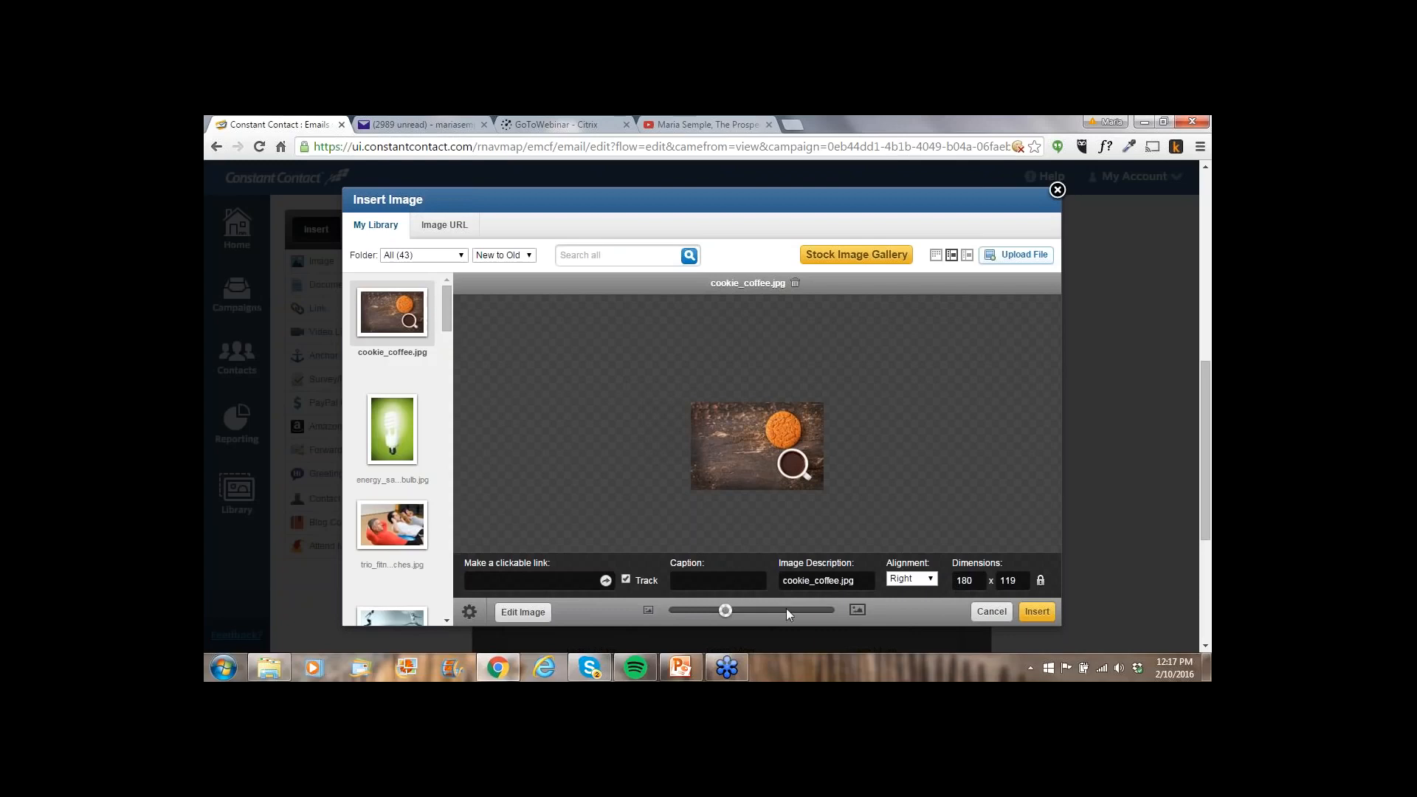
pyautogui.click(574, 582)
pyautogui.write('http://www')
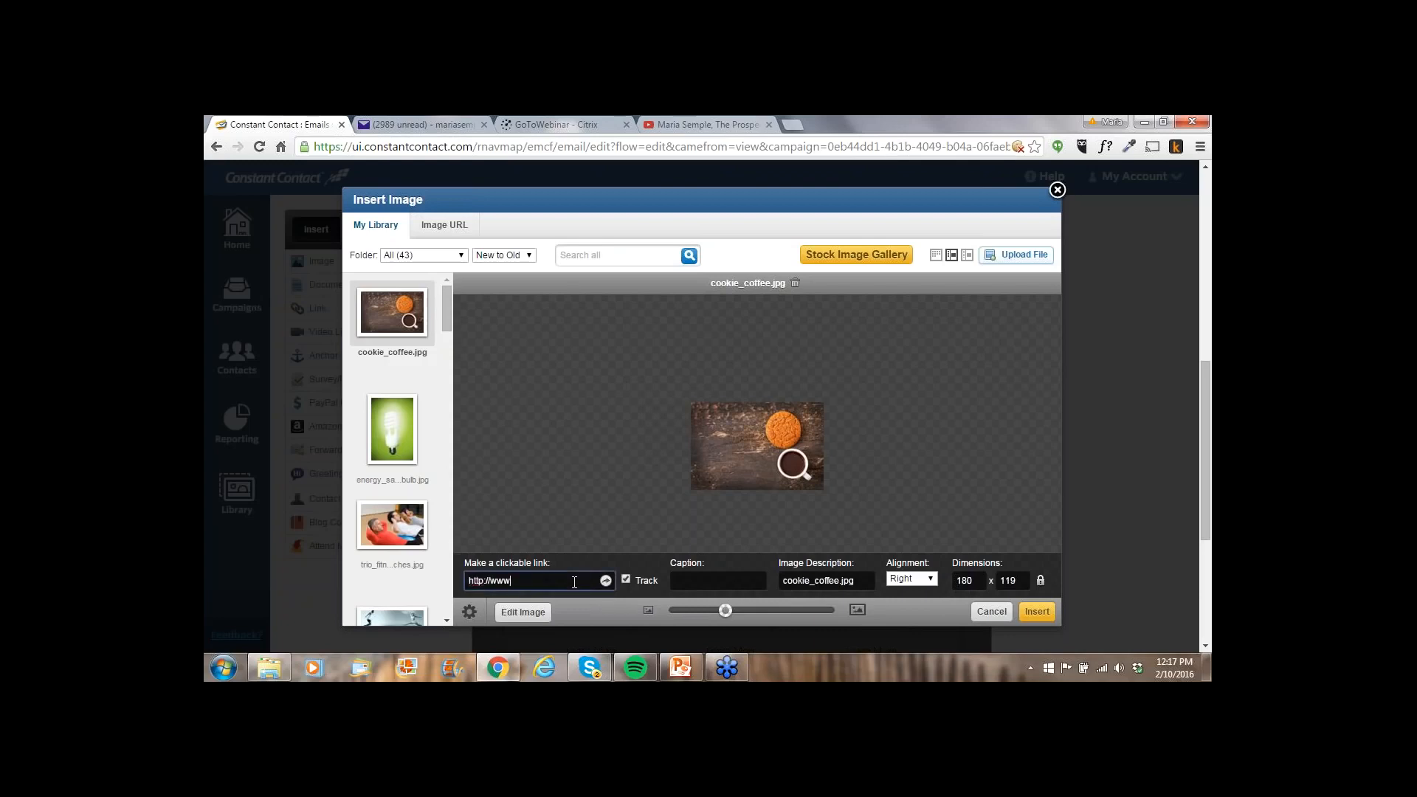
pyautogui.write('.thepropectfinder.com/book')
# Set the image description to "Learn about our new cookie!" and insert the image into the block
pyautogui.moveTo(853, 583); pyautogui.dragTo(782, 587)
pyautogui.write('Le')
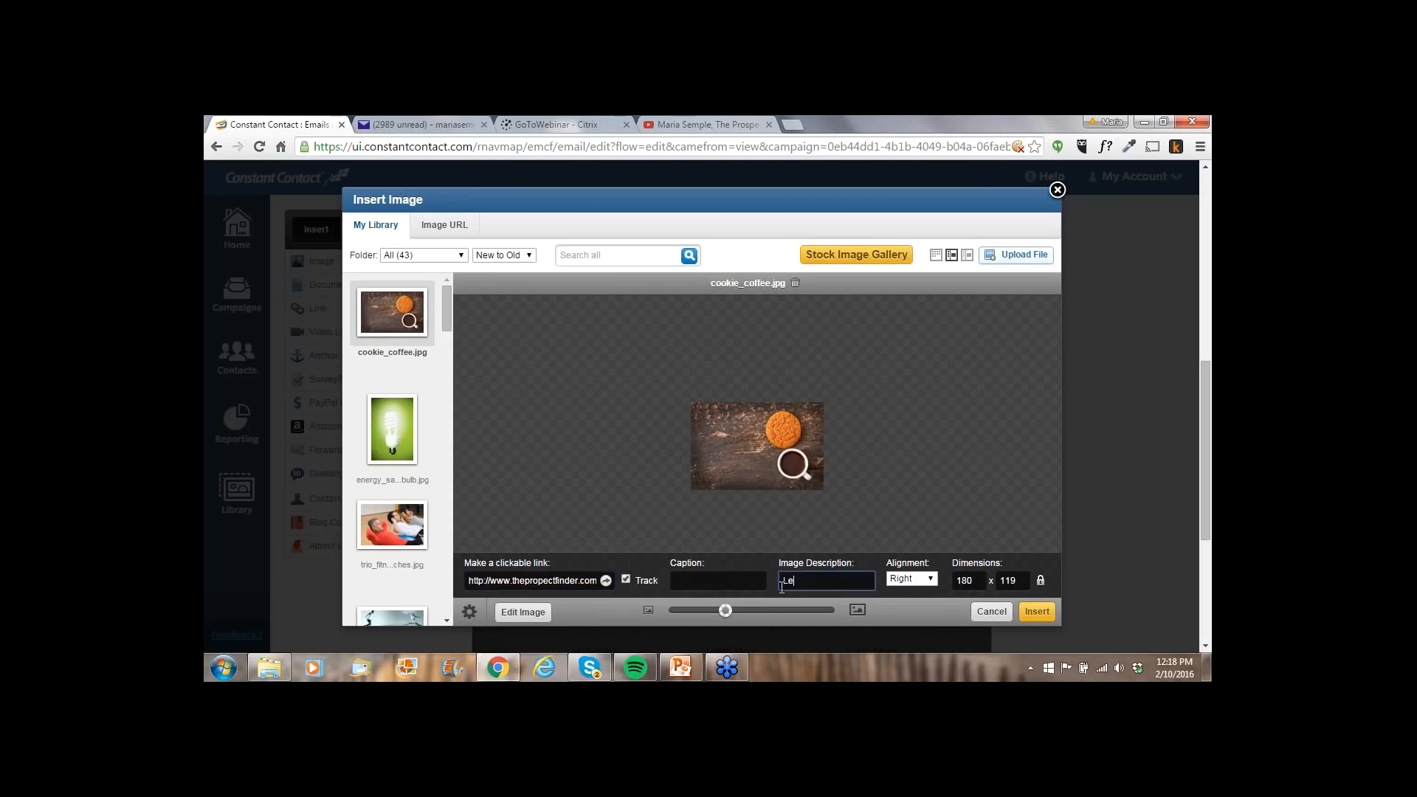
pyautogui.write('arn about our ')
pyautogui.write('new cookie!')
pyautogui.click(1037, 611)
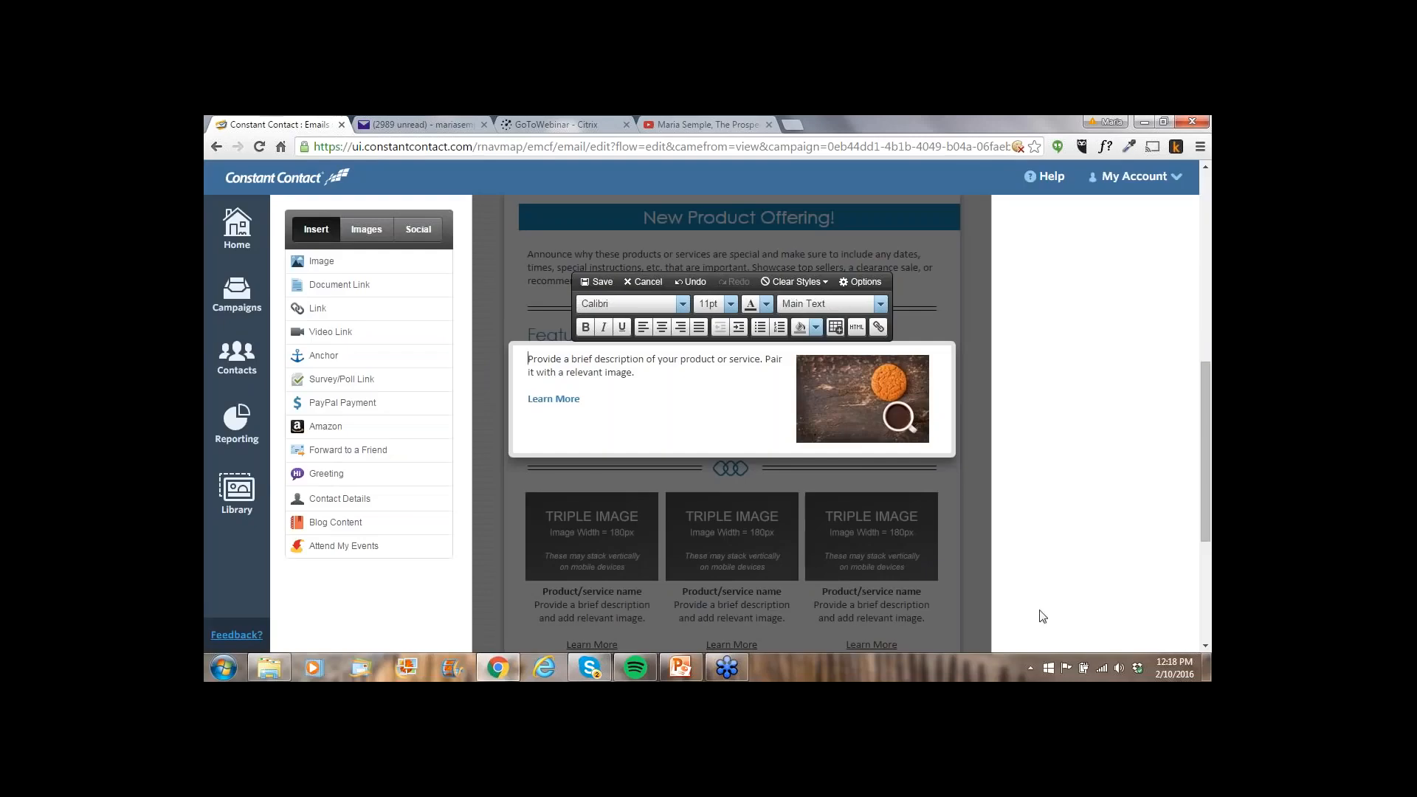
# Link the block's "Learn More" text to the document Constant Contact Sell Sheet customized.pdf and save the block
pyautogui.moveTo(639, 375); pyautogui.dragTo(523, 358)
pyautogui.click(657, 380)
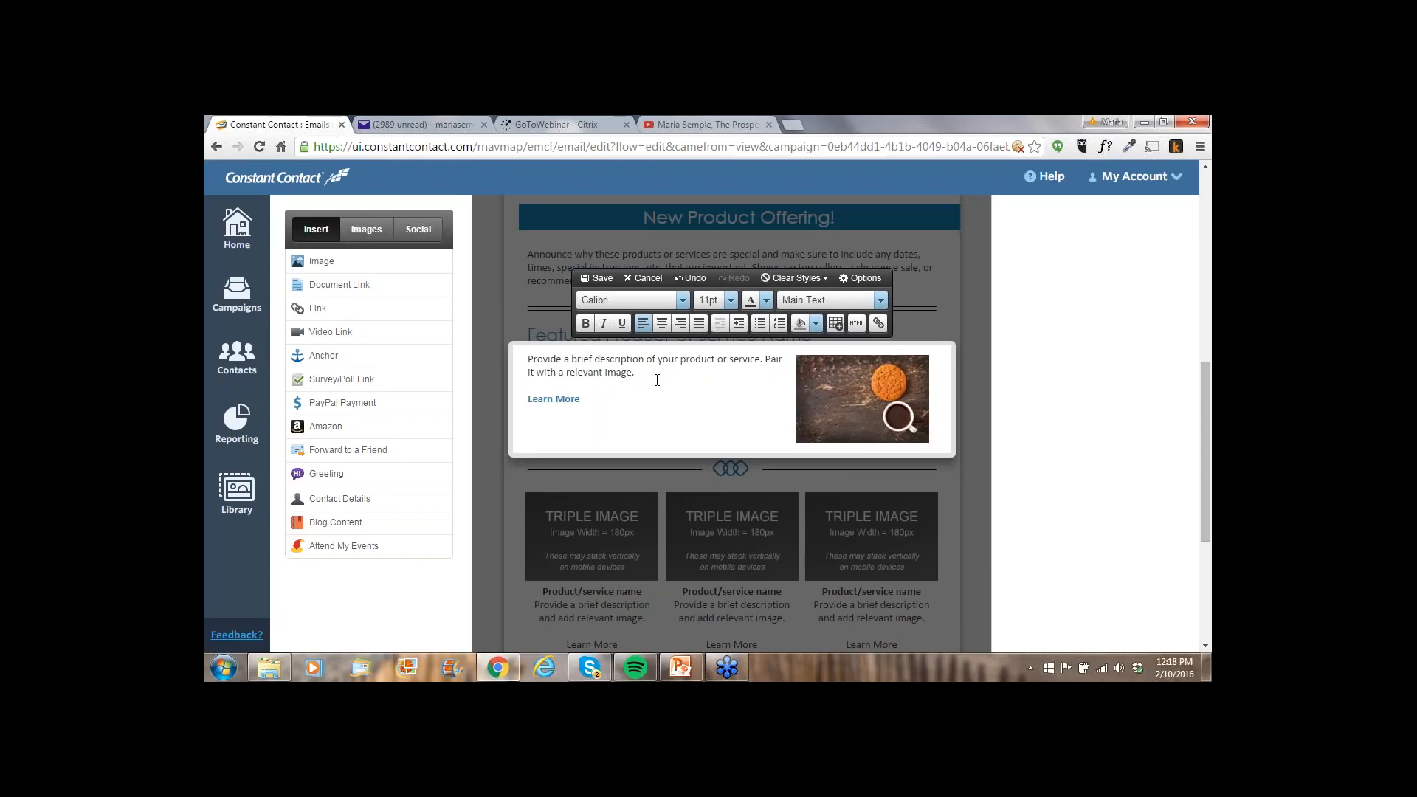
pyautogui.moveTo(588, 399); pyautogui.dragTo(527, 400)
pyautogui.moveTo(442, 287)
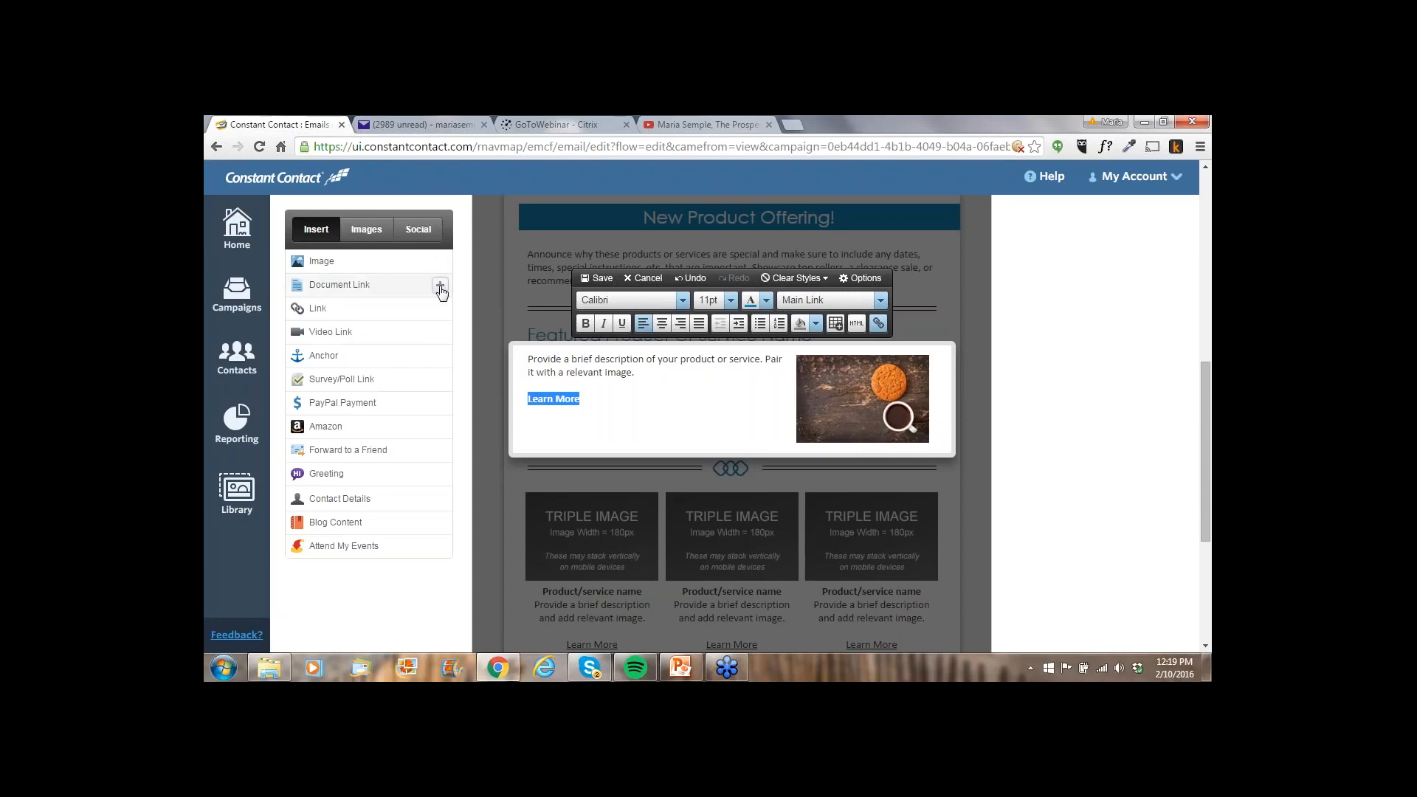
pyautogui.click(441, 288)
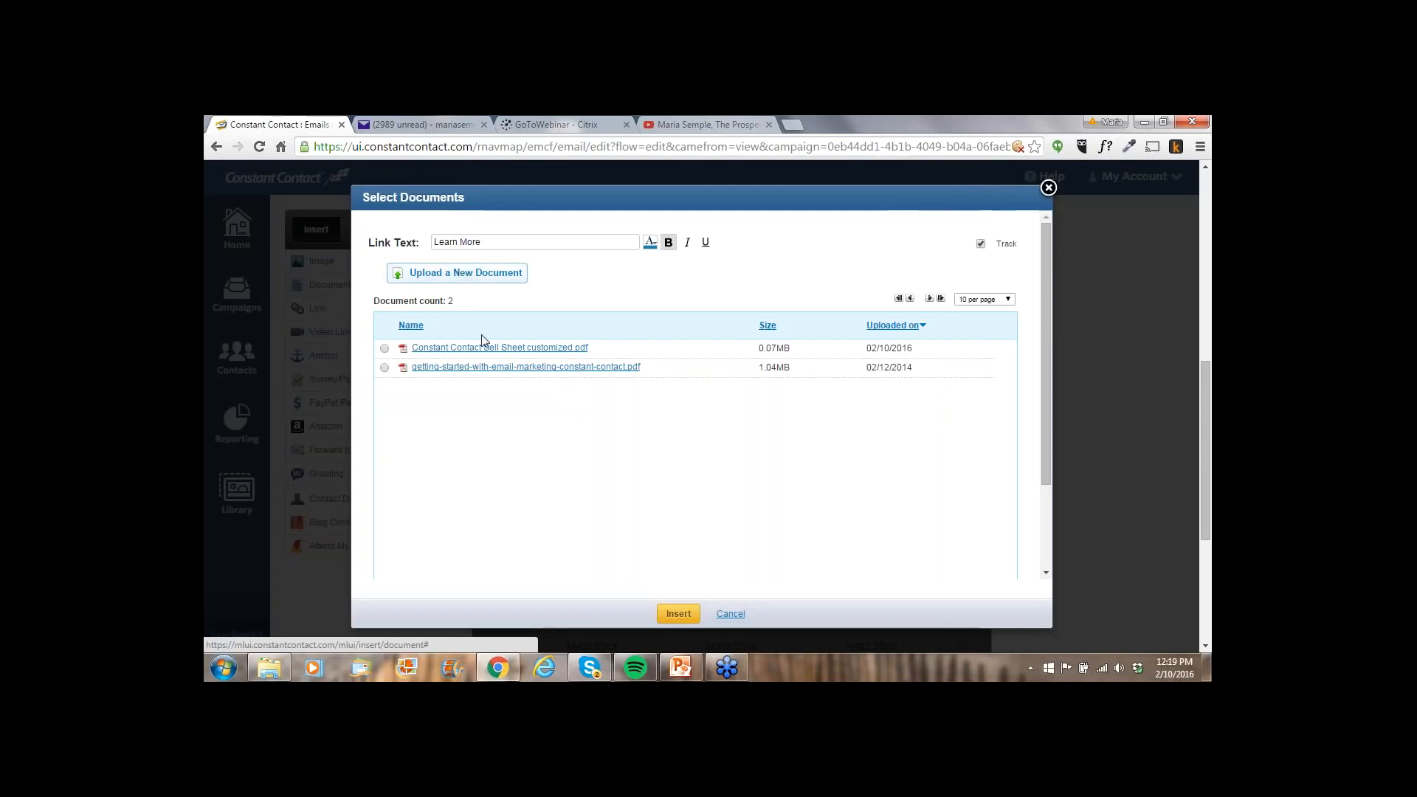
pyautogui.click(384, 349)
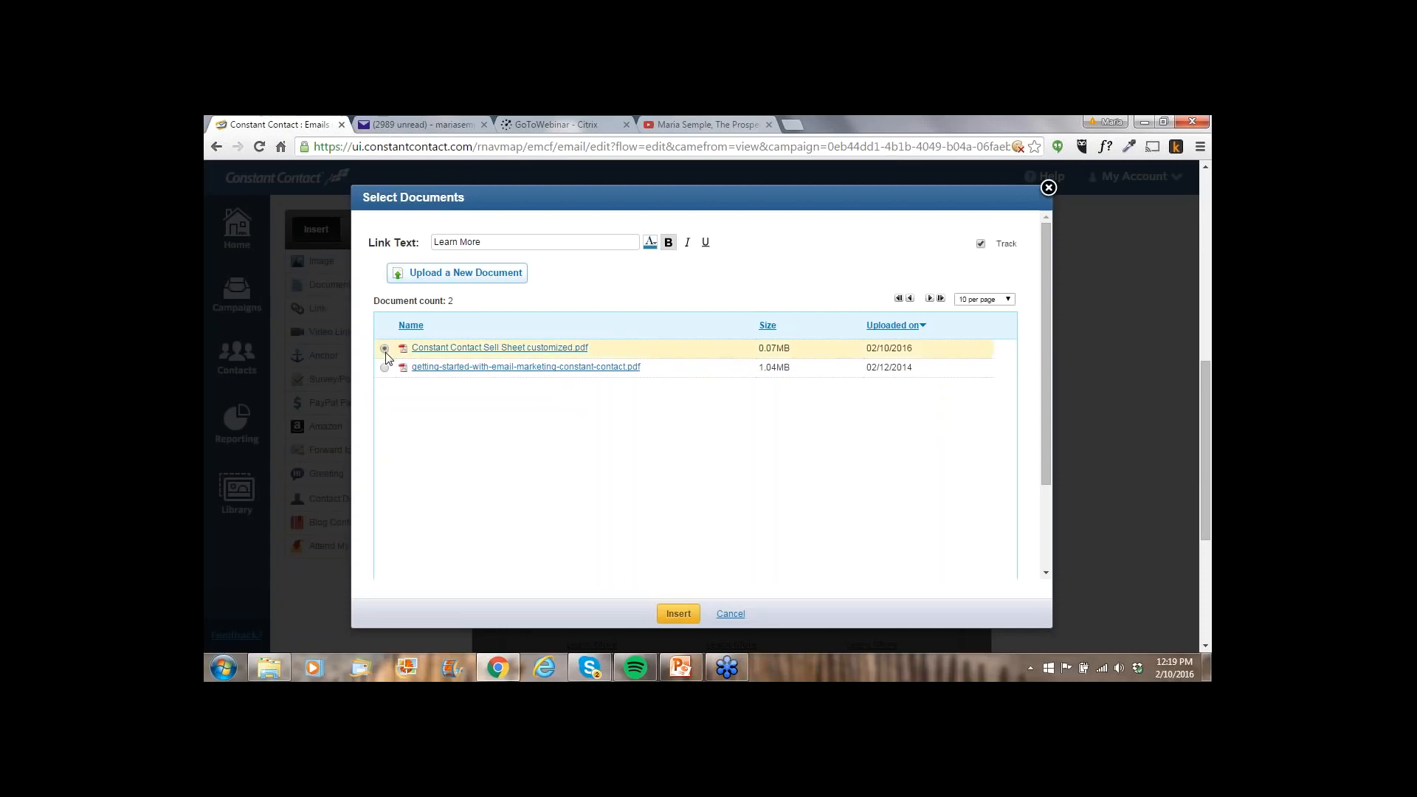
pyautogui.click(685, 616)
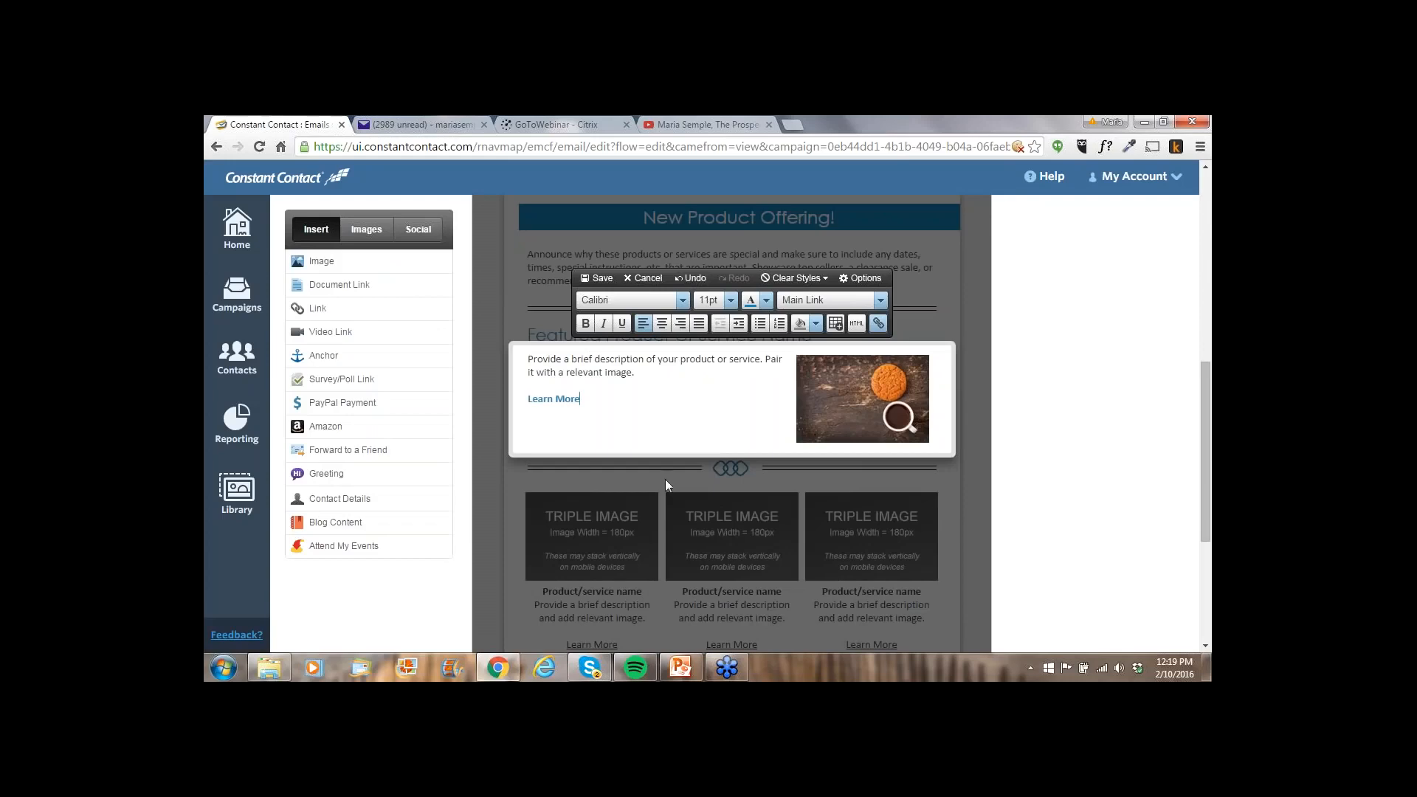
pyautogui.click(603, 278)
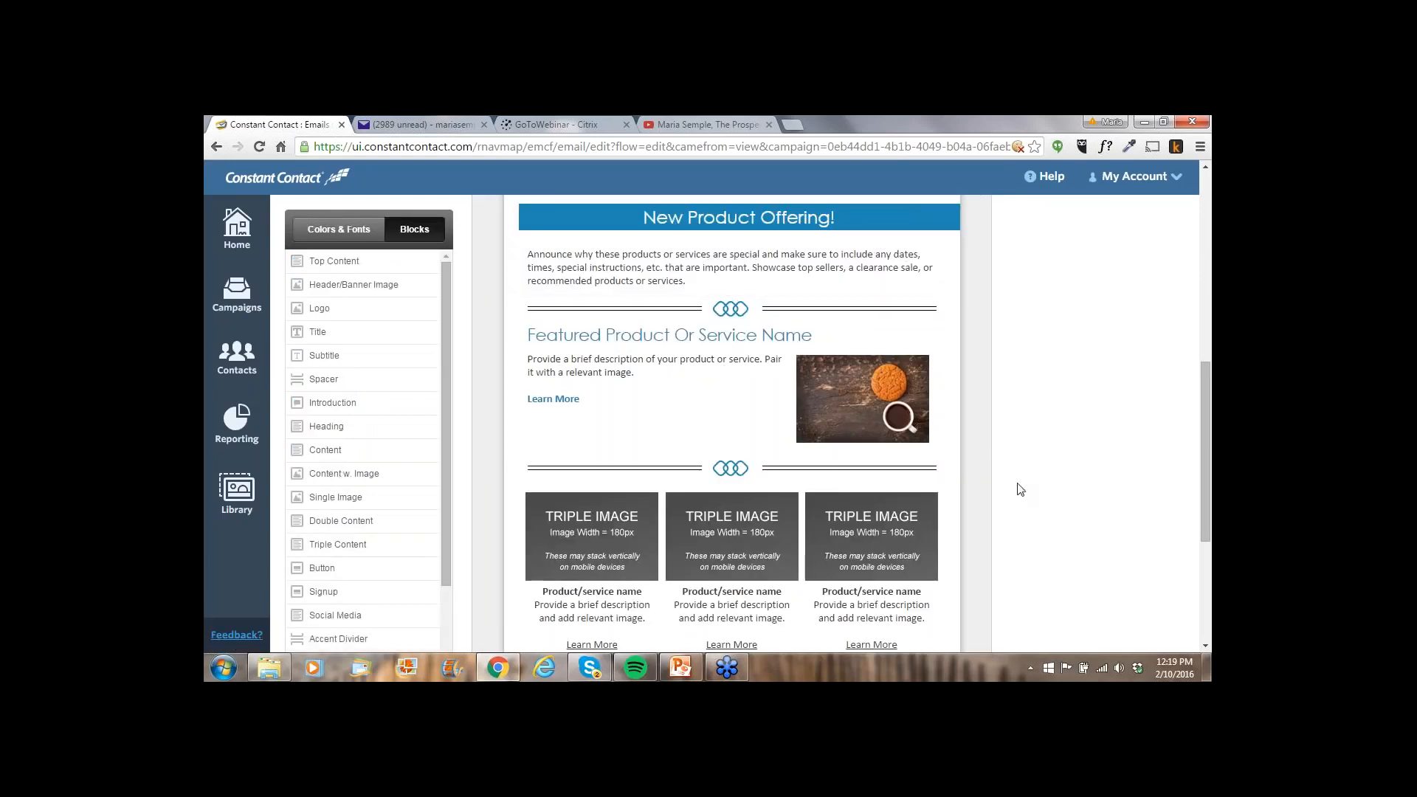
# Preview the newsletter on desktop, test the featured product's "Learn More" document link, and review the layout down to the footer
pyautogui.scroll(10, 1019, 487)
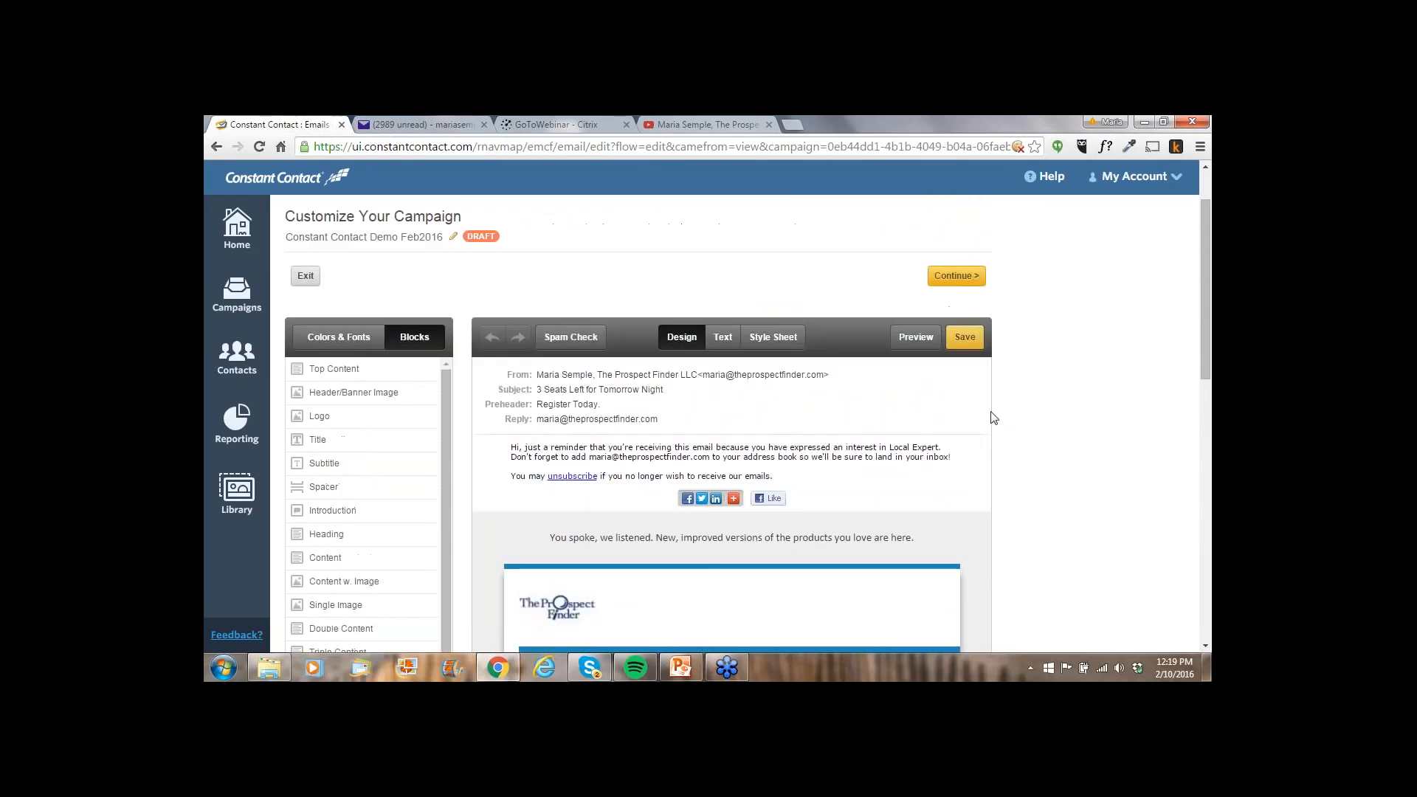
pyautogui.click(913, 343)
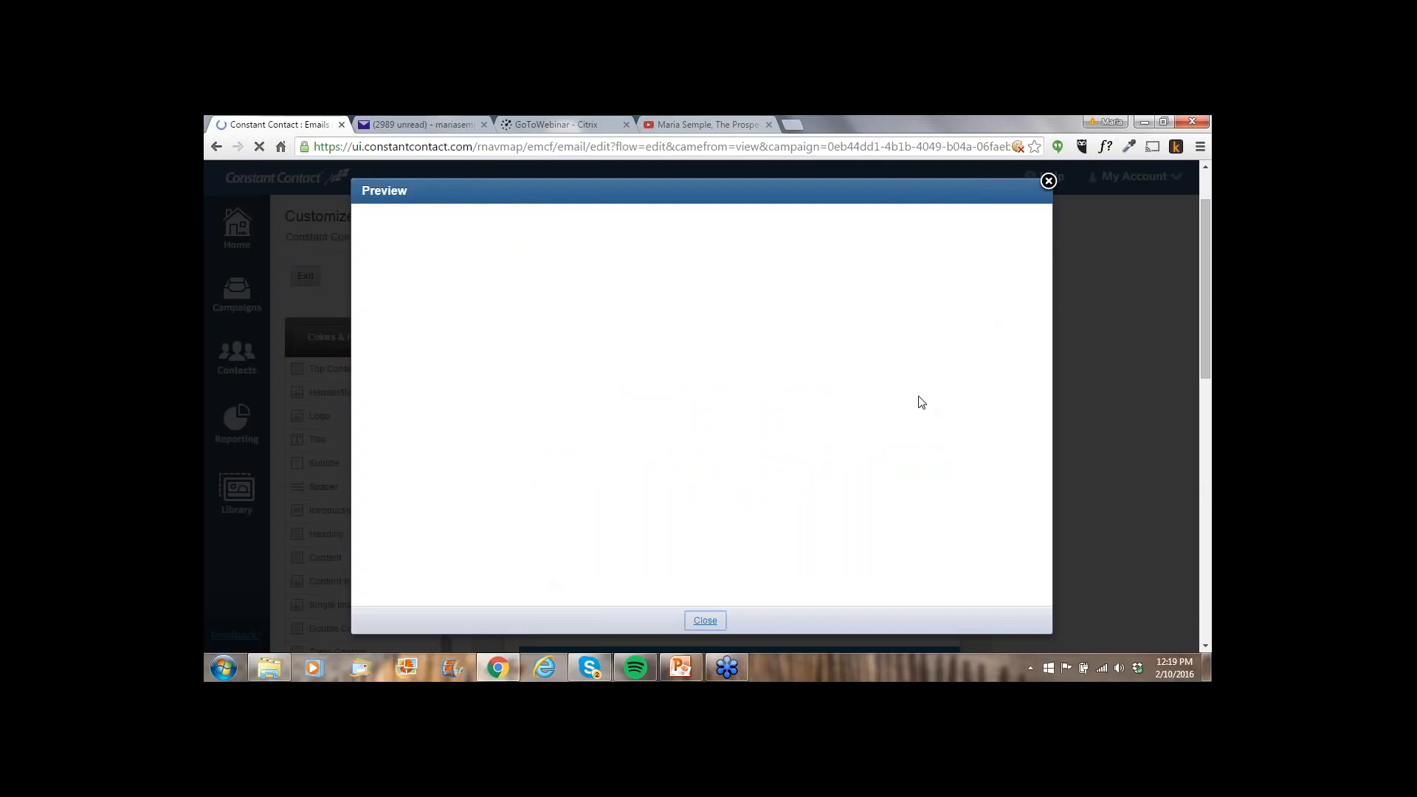
pyautogui.scroll(-3, 922, 403)
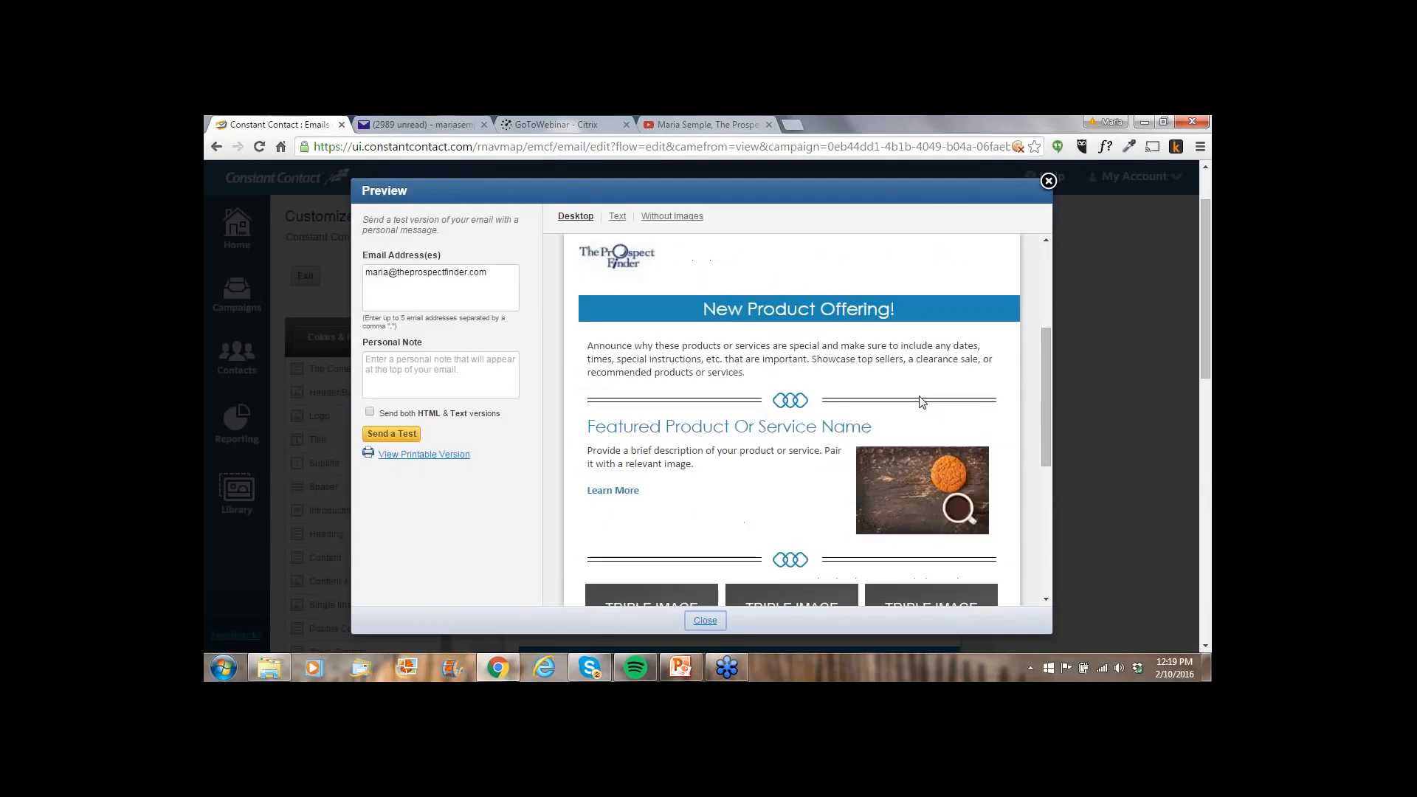
pyautogui.scroll(-2, 921, 398)
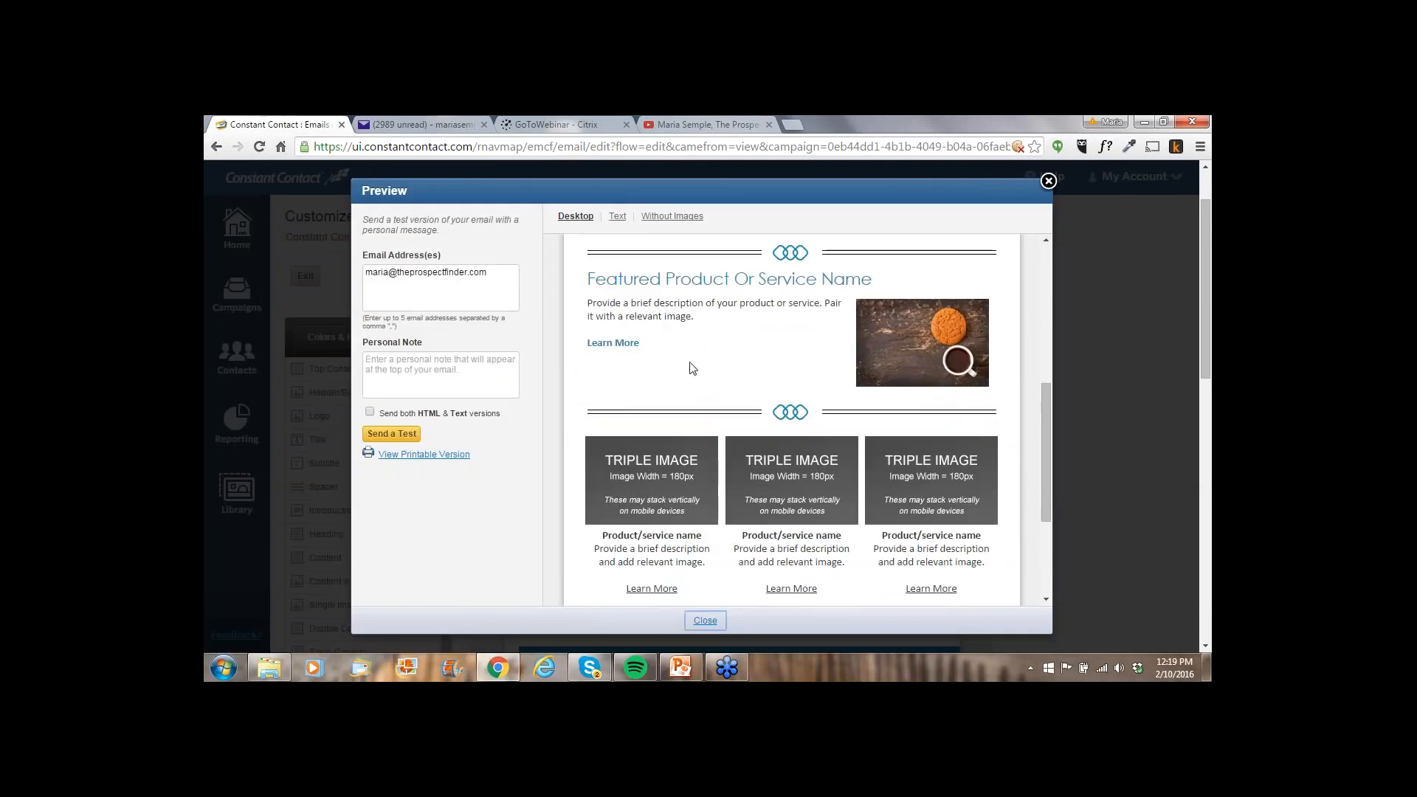
pyautogui.click(612, 344)
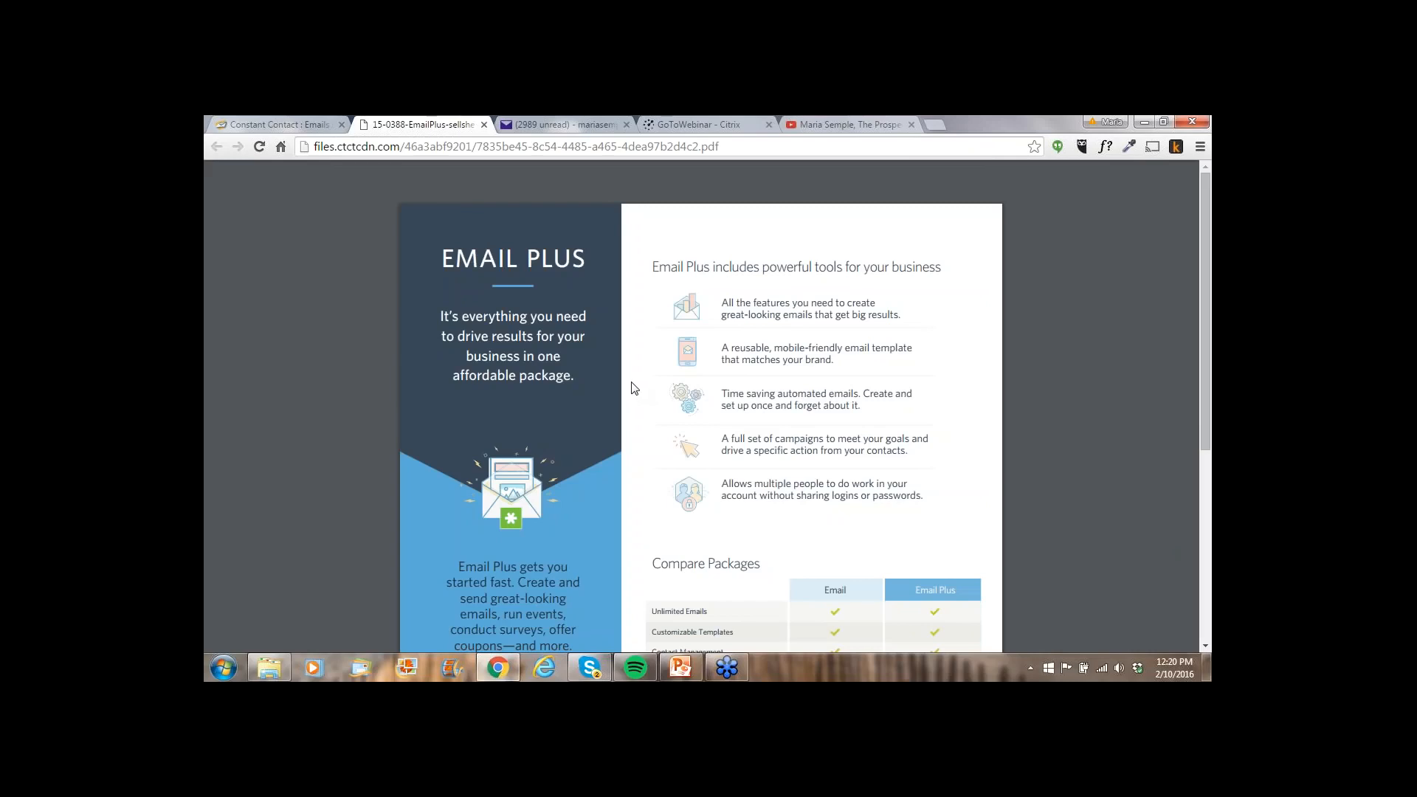
pyautogui.click(484, 125)
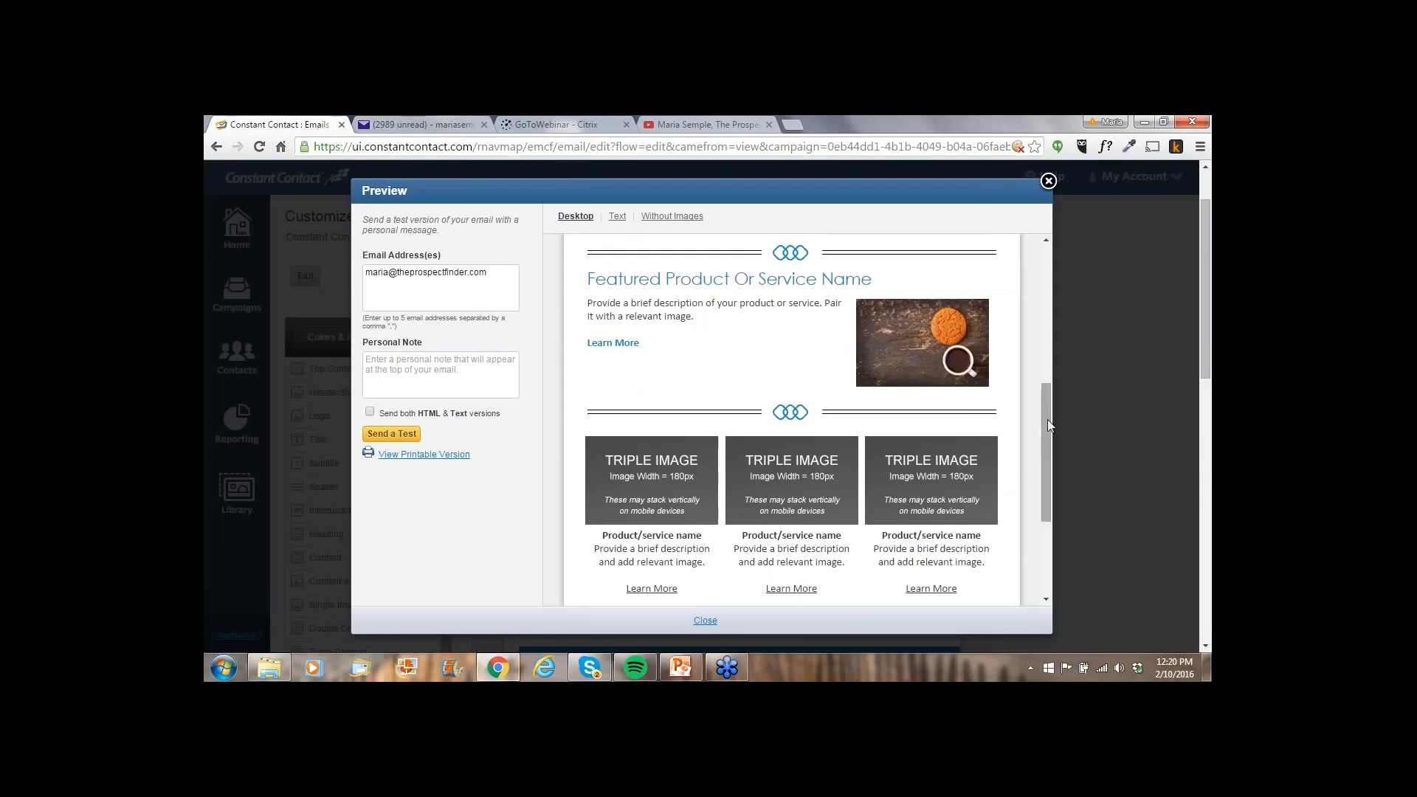
pyautogui.moveTo(1048, 424); pyautogui.dragTo(1048, 450)
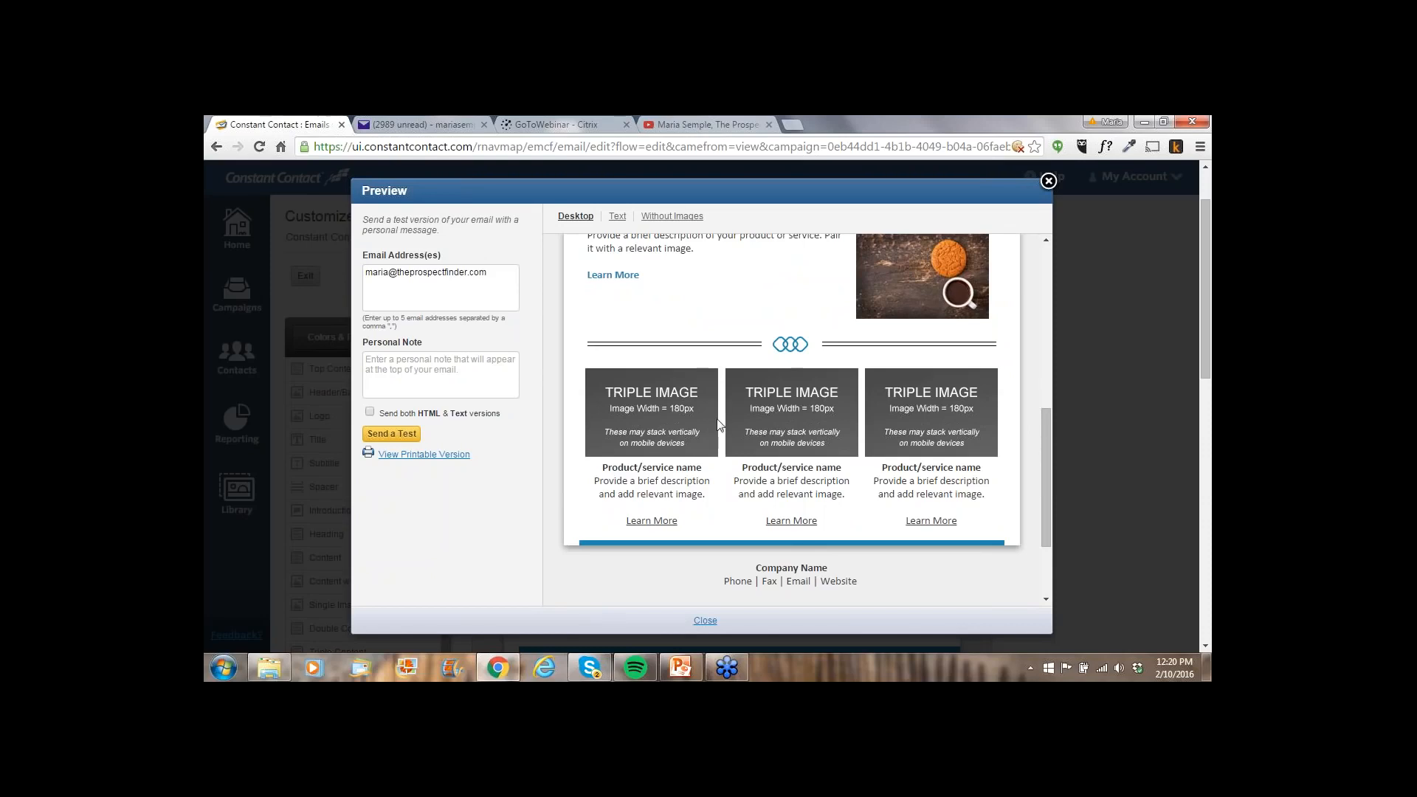
pyautogui.scroll(2, 719, 425)
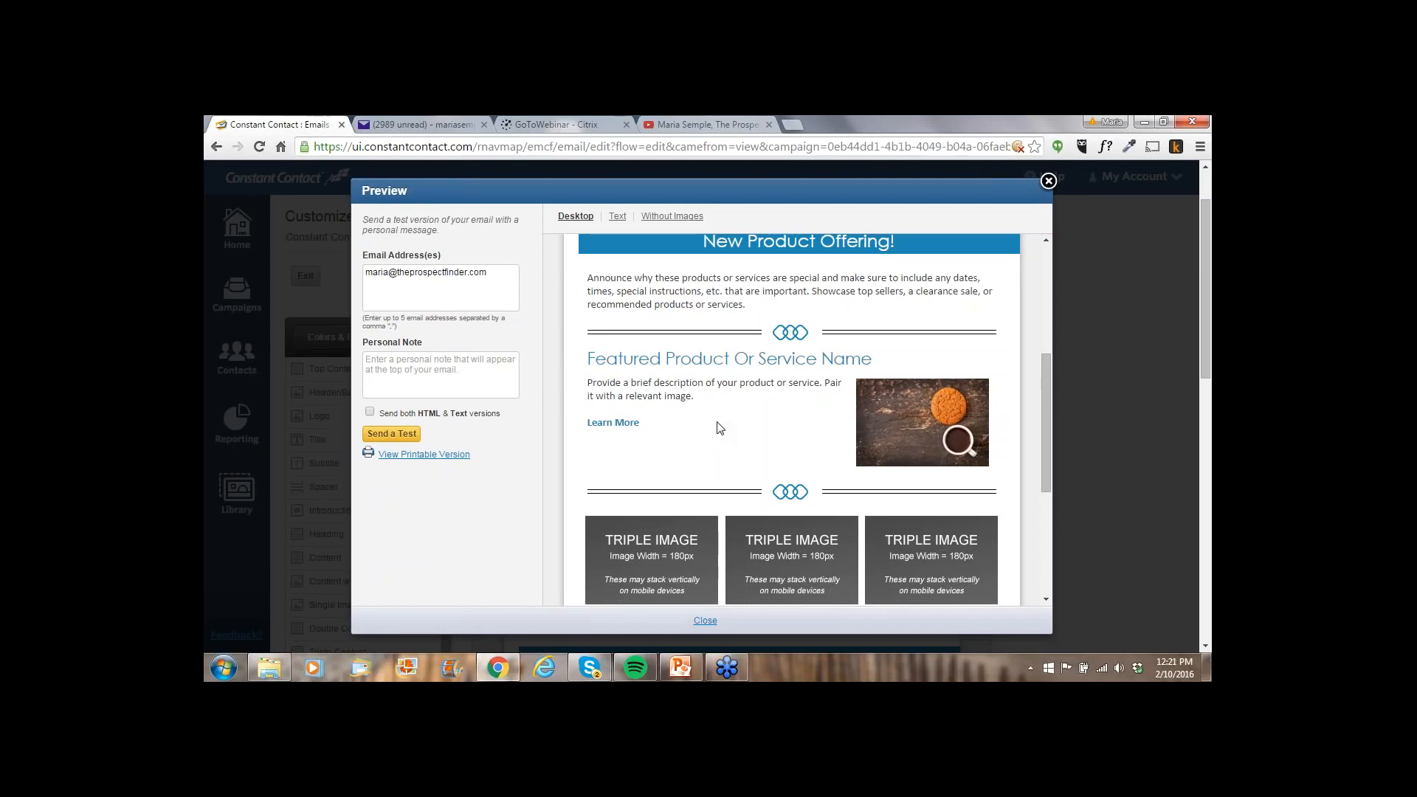
# Close the newsletter preview and open the Triple Content block below the featured product for editing
pyautogui.scroll(-1, 720, 428)
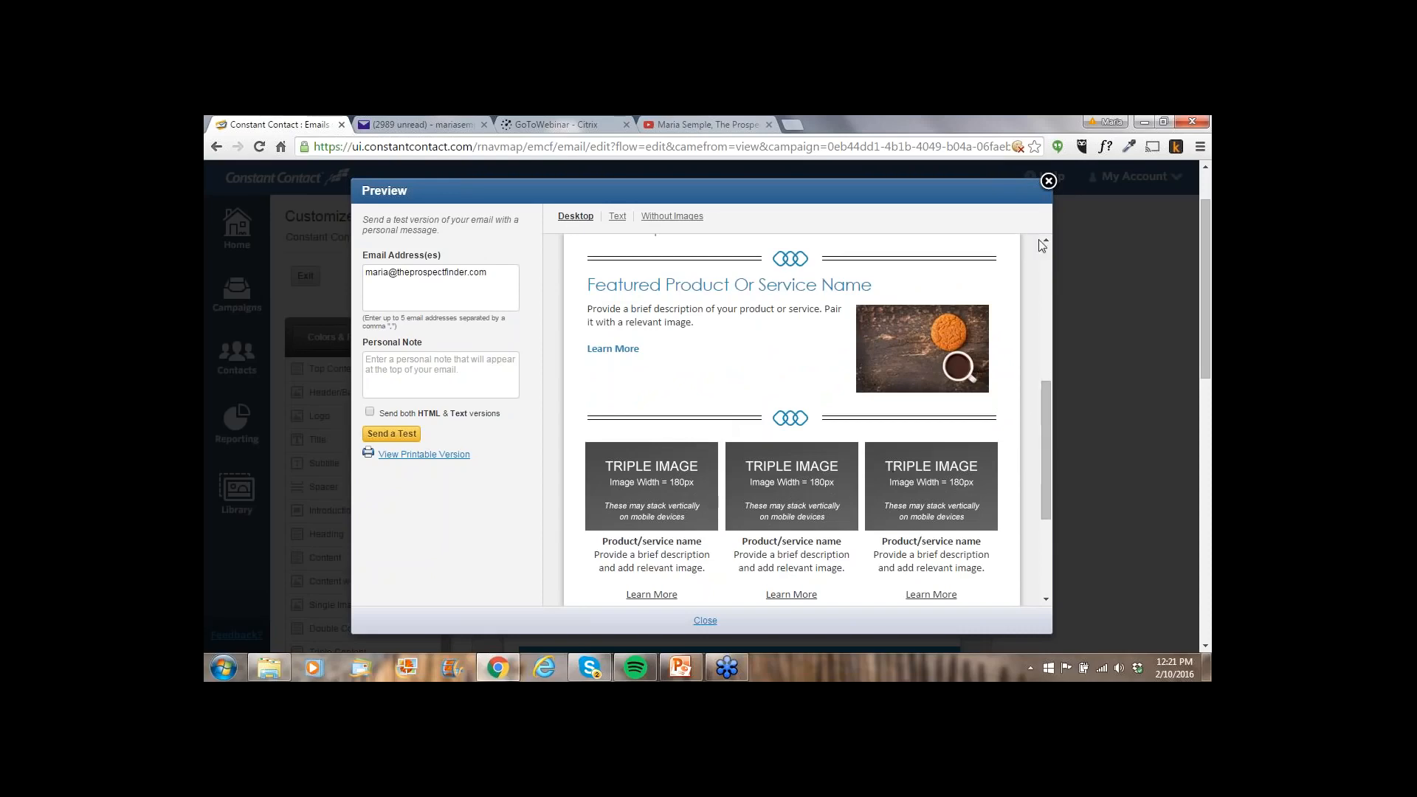
pyautogui.click(1048, 181)
pyautogui.scroll(-9, 958, 452)
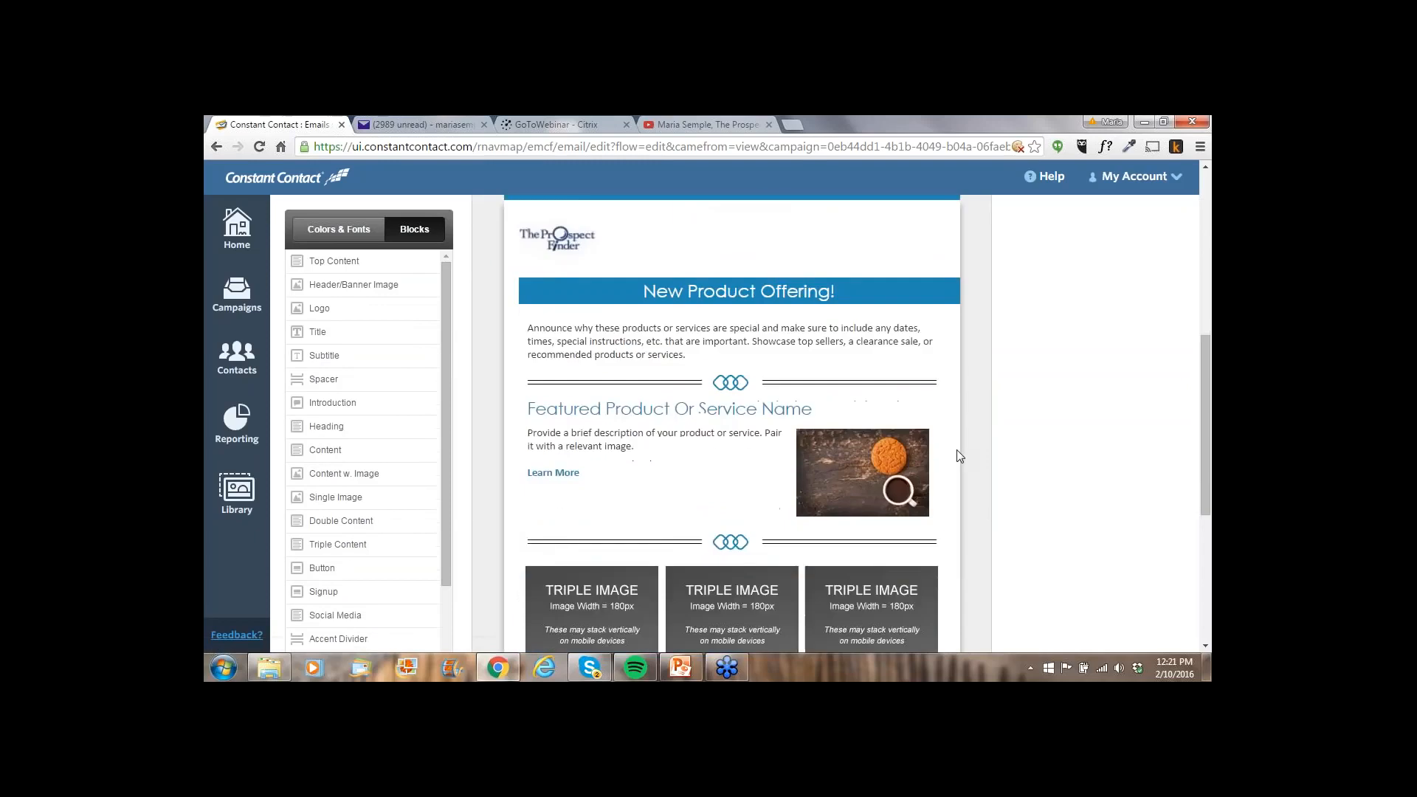
pyautogui.scroll(2, 954, 446)
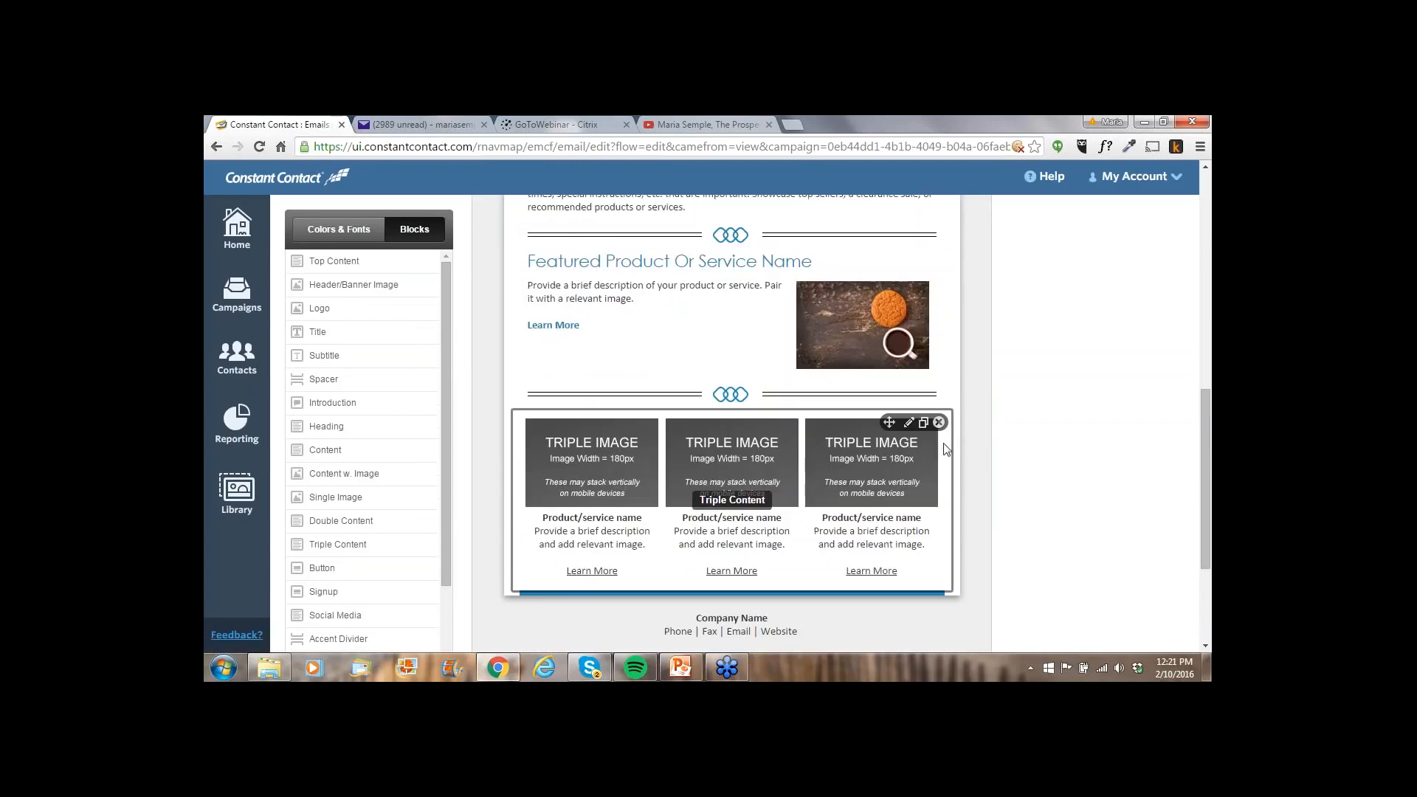
pyautogui.click(909, 422)
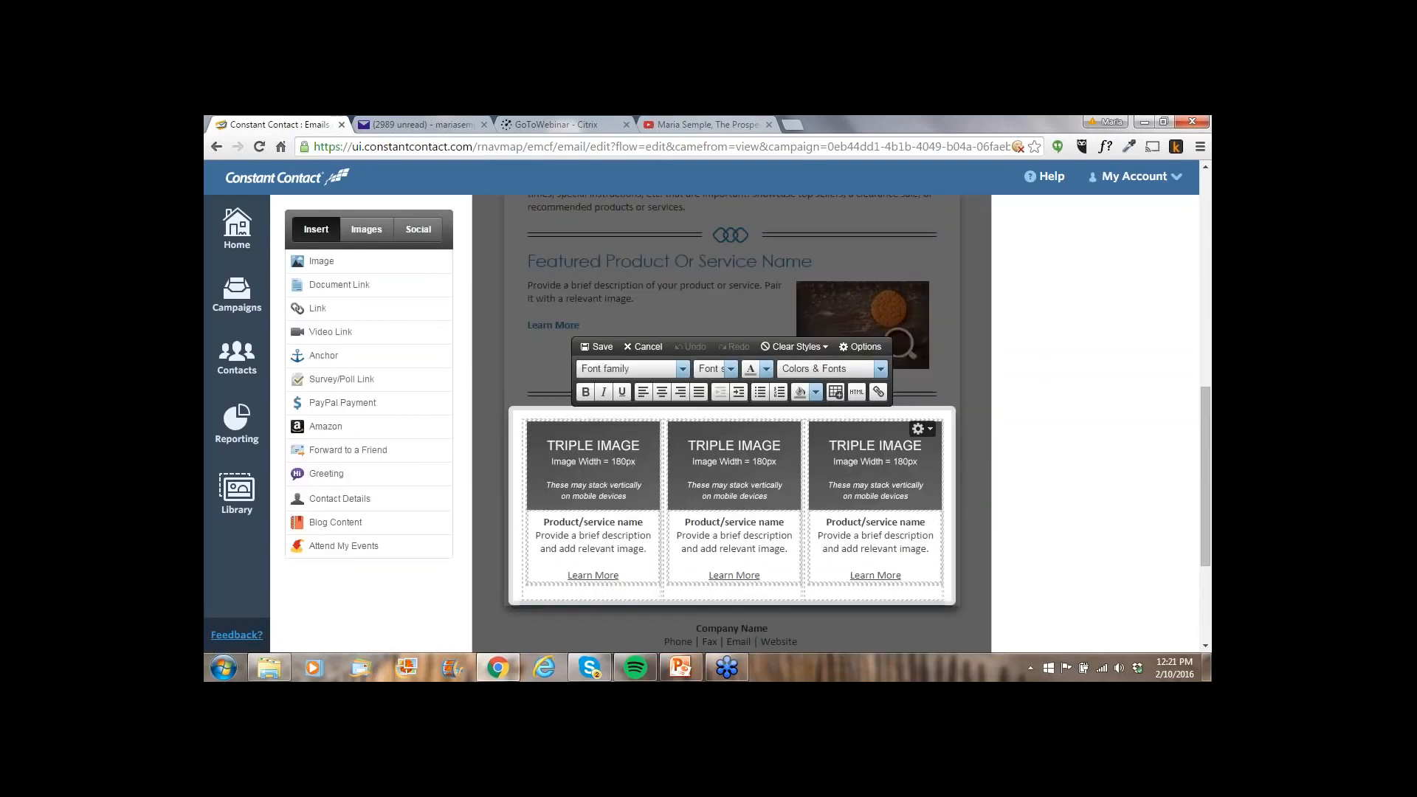
# Replace the block's first placeholder image with energy_saving_bulb.jpg from the library, scaled down to 119 x 178
pyautogui.click(653, 436)
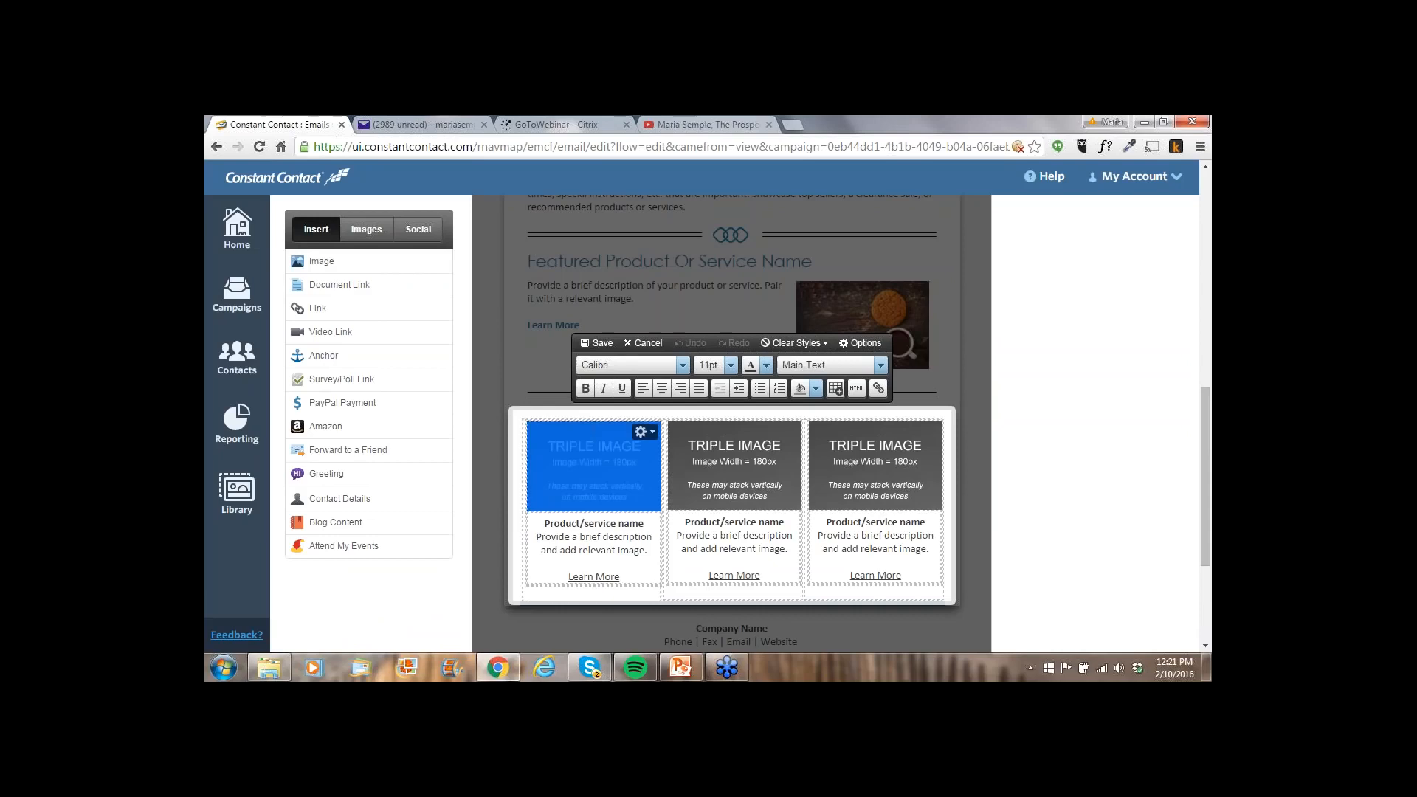
pyautogui.click(653, 435)
pyautogui.click(657, 454)
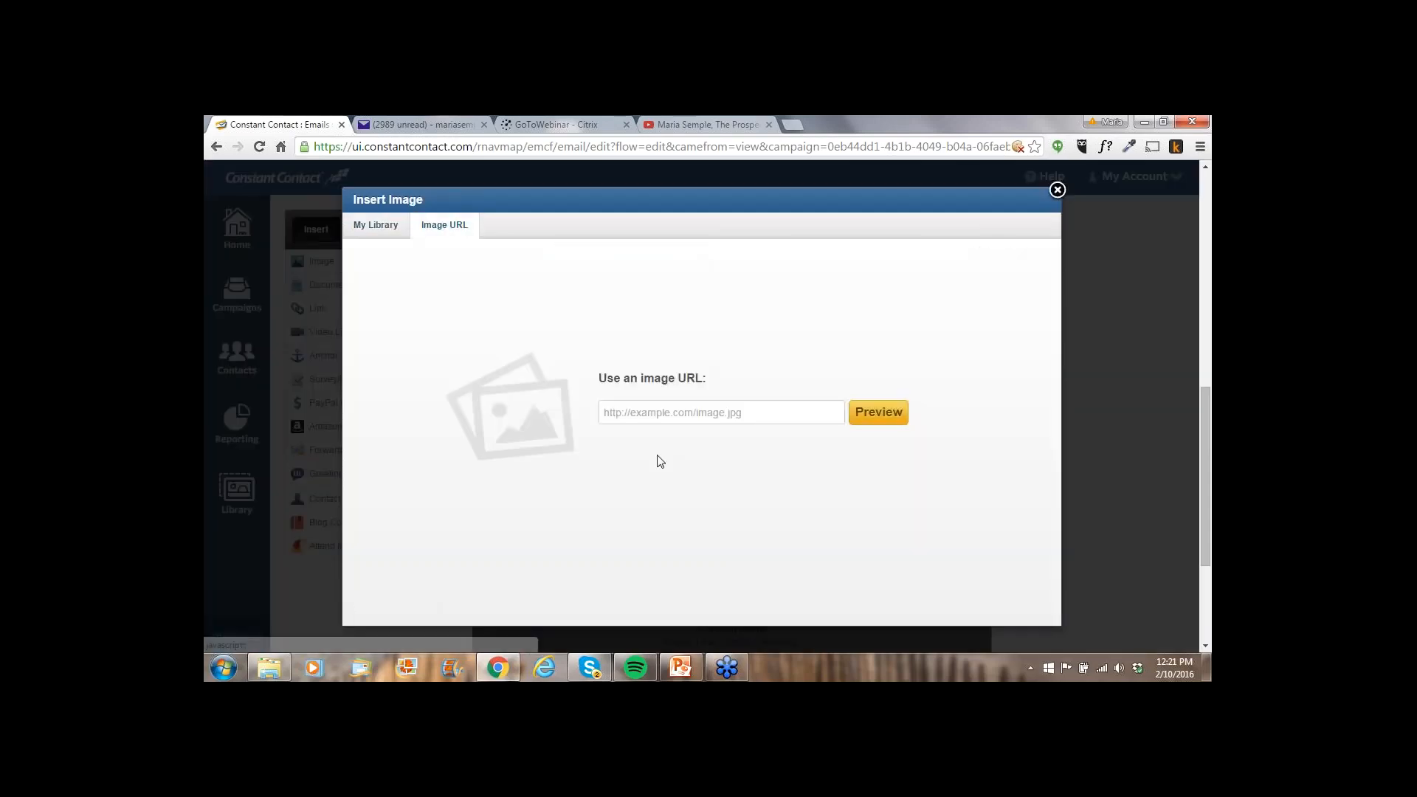
pyautogui.click(375, 224)
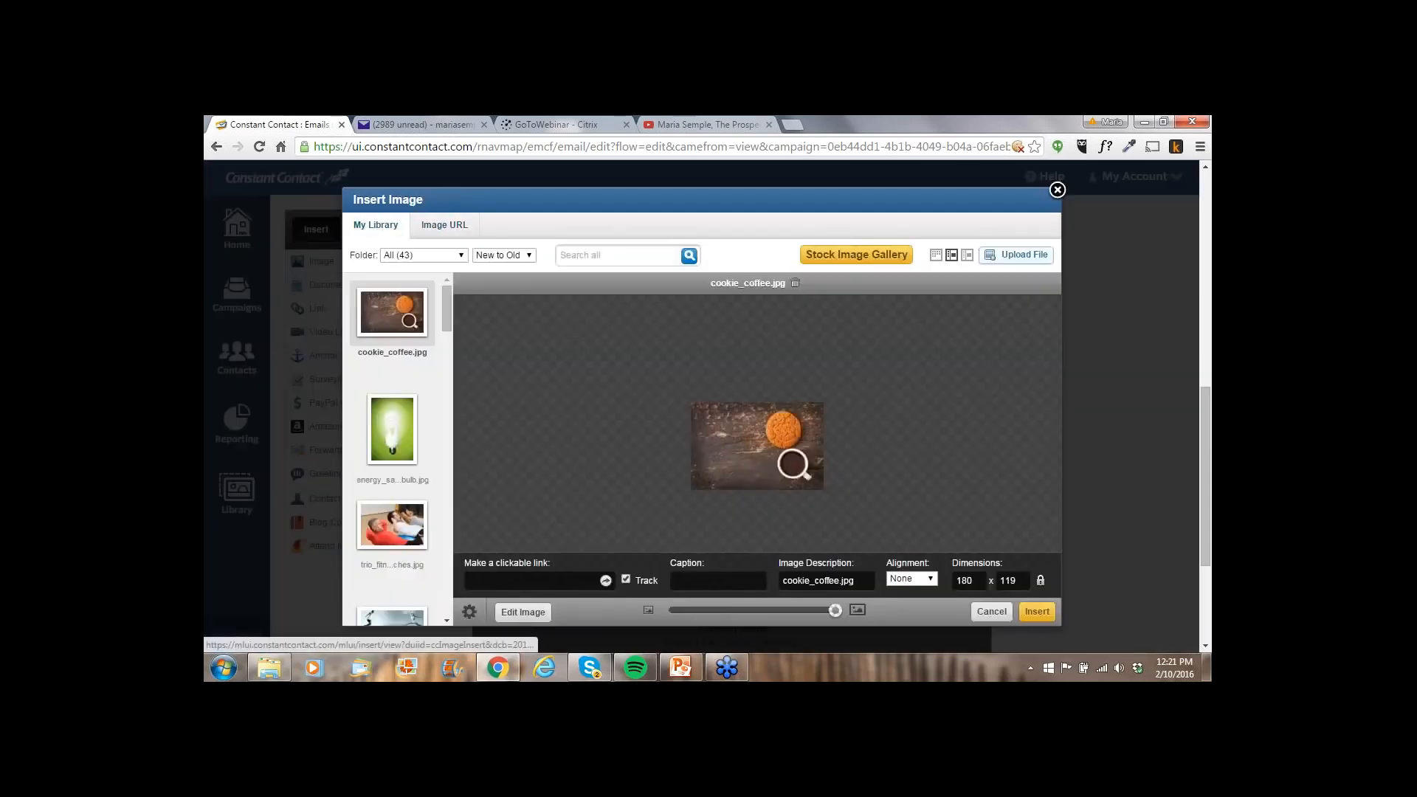
pyautogui.click(392, 426)
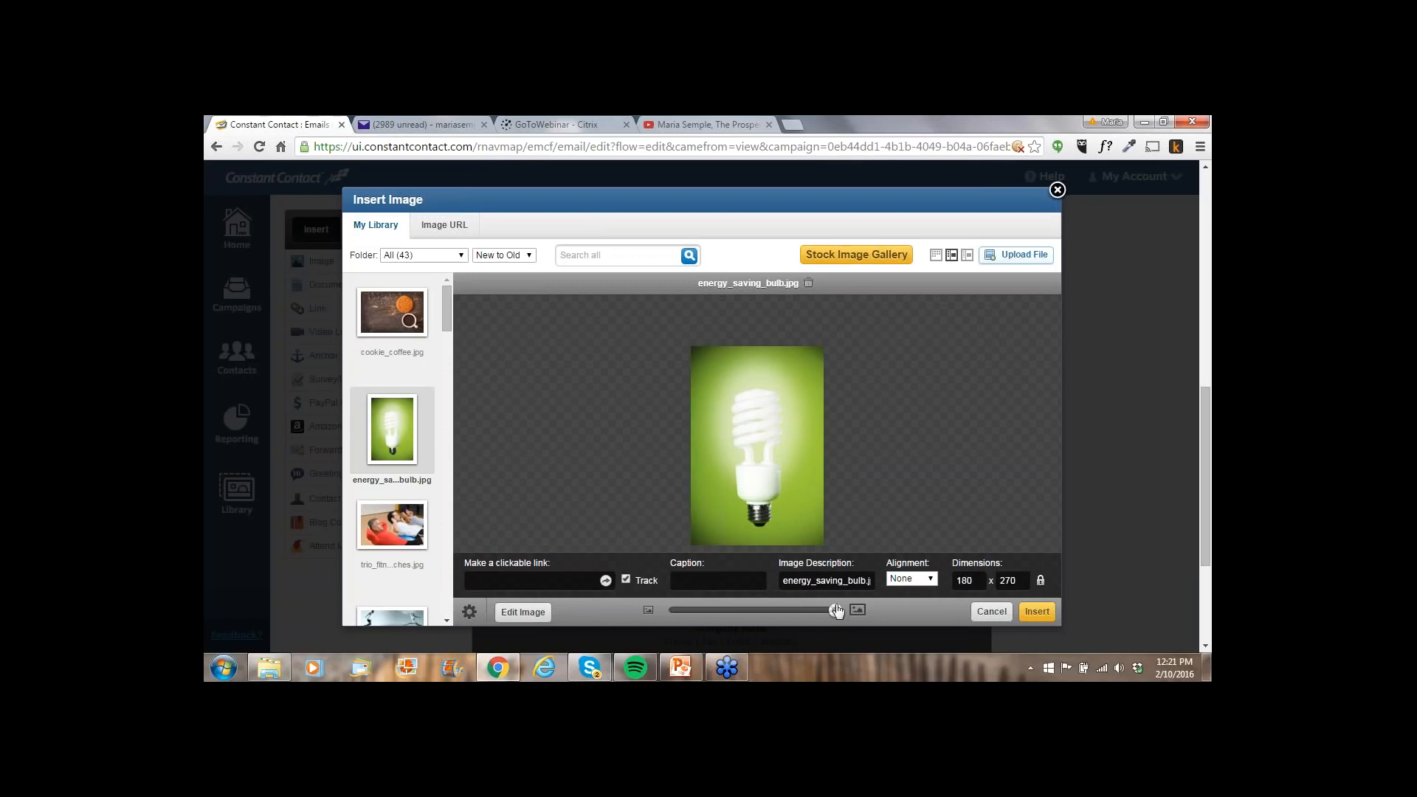
pyautogui.moveTo(835, 610); pyautogui.dragTo(781, 613)
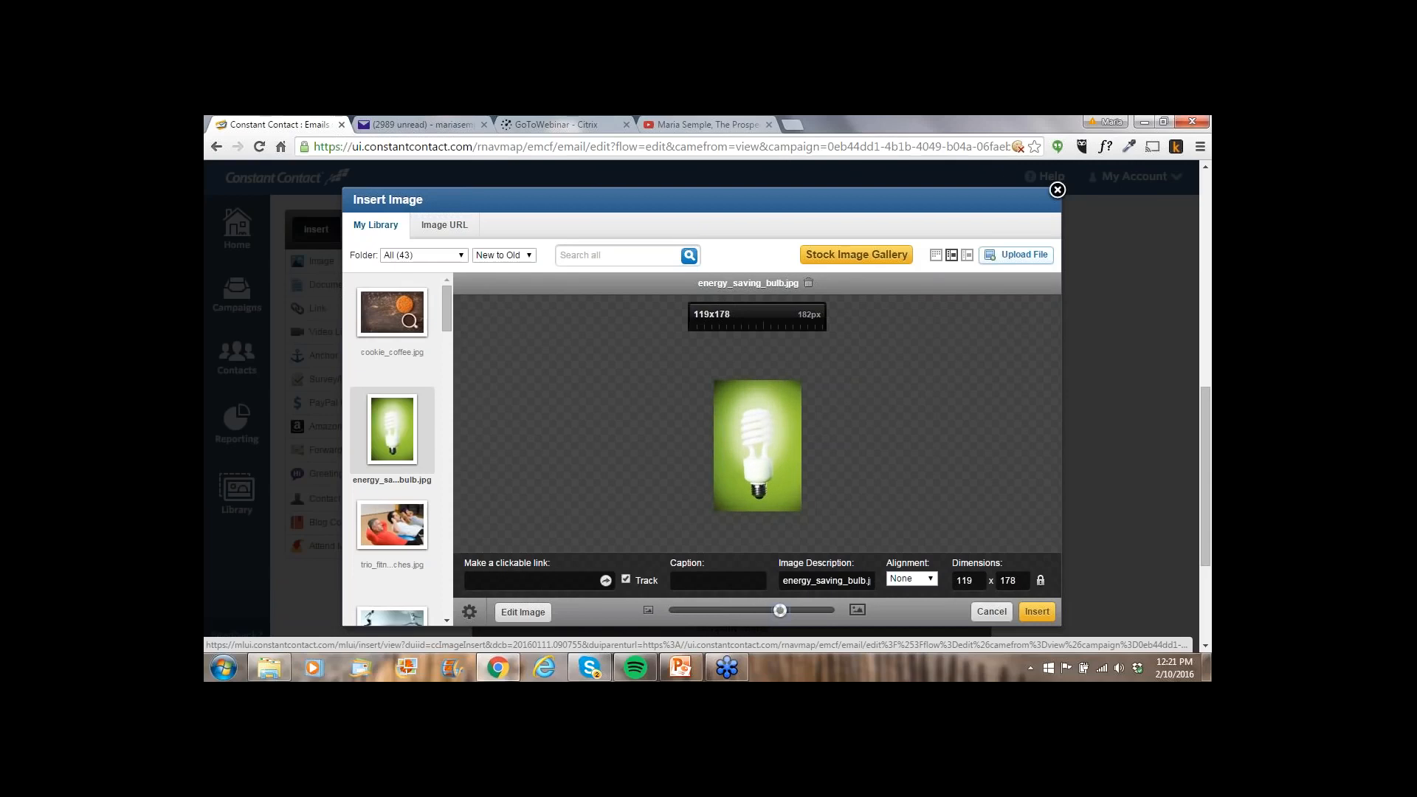
pyautogui.click(1037, 612)
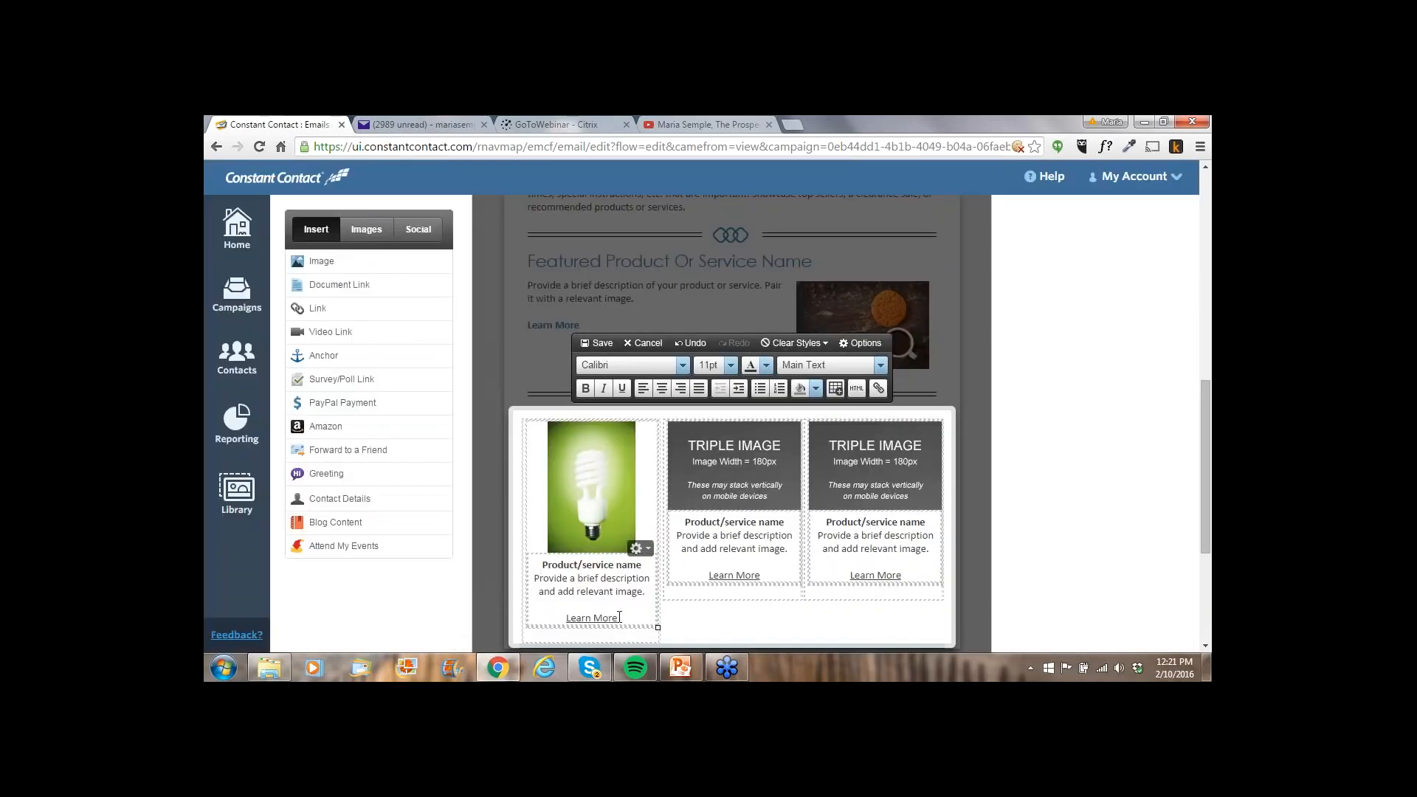
pyautogui.moveTo(639, 619); pyautogui.dragTo(565, 618)
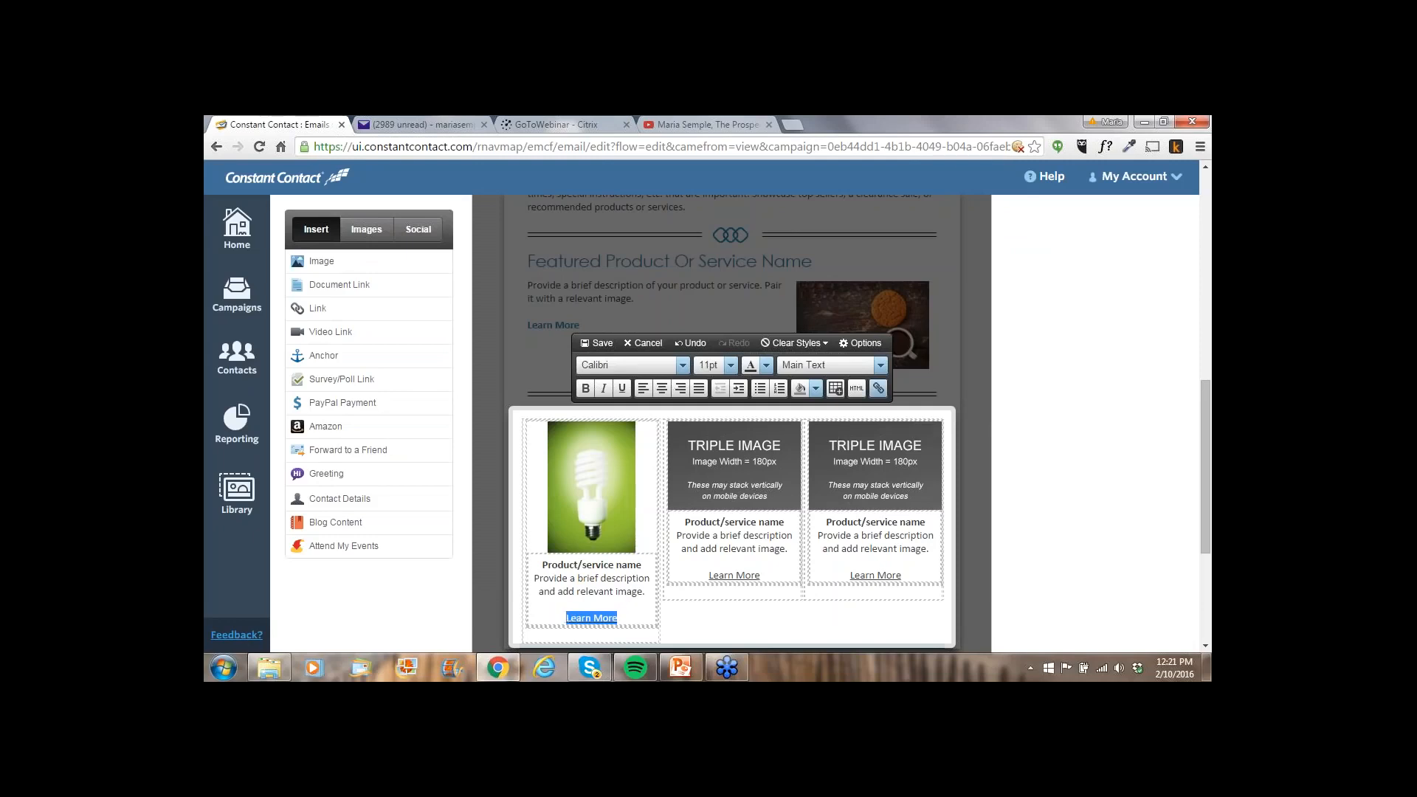
pyautogui.click(878, 390)
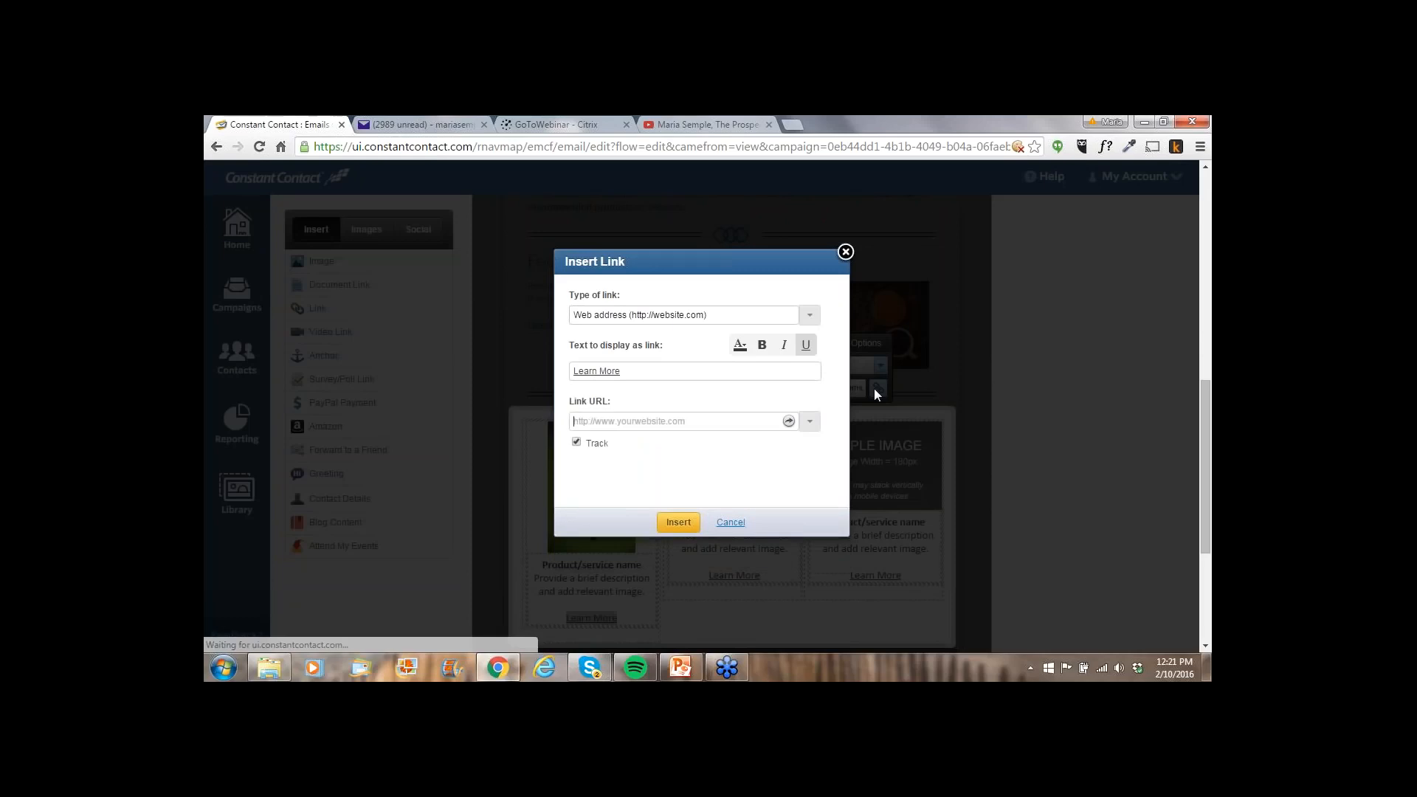
pyautogui.click(694, 420)
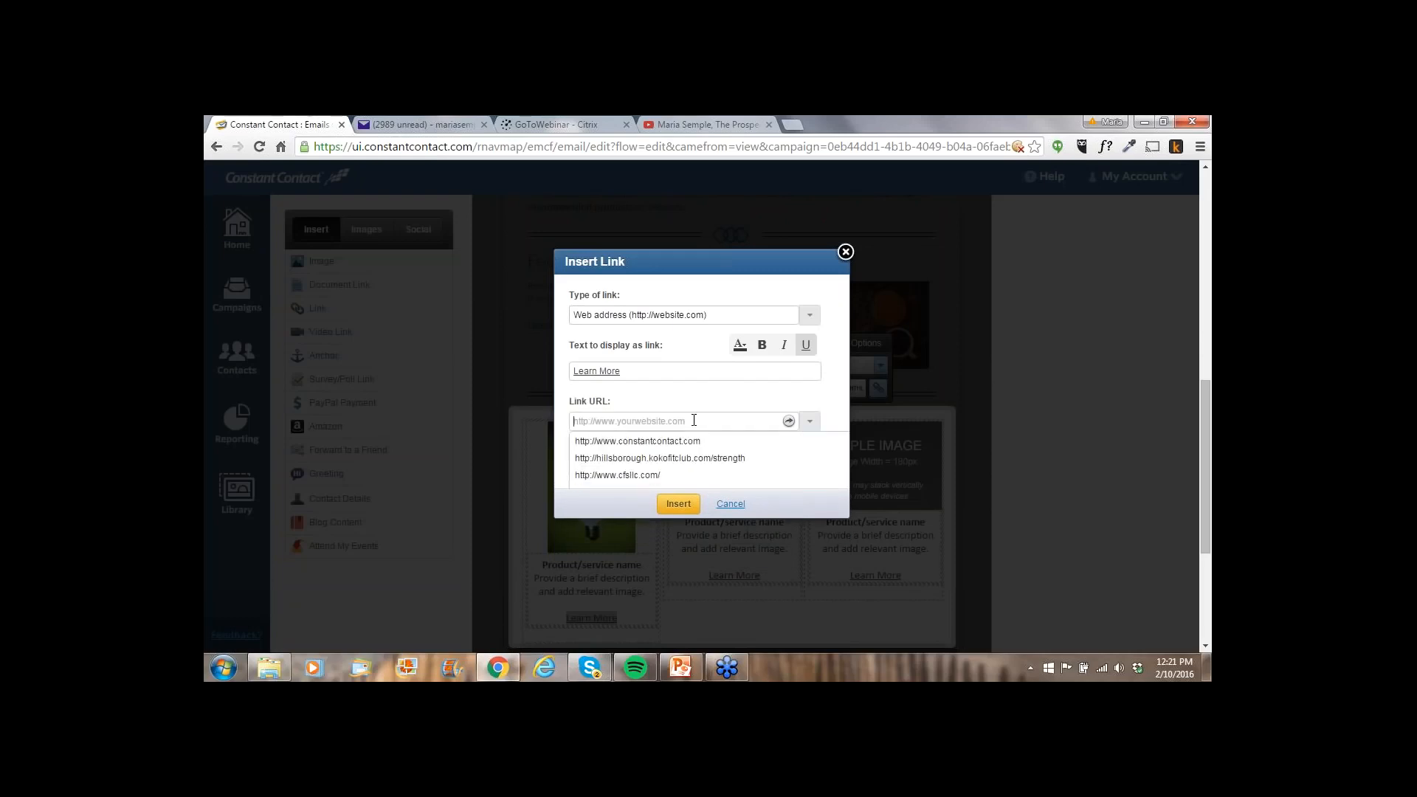
pyautogui.write('http')
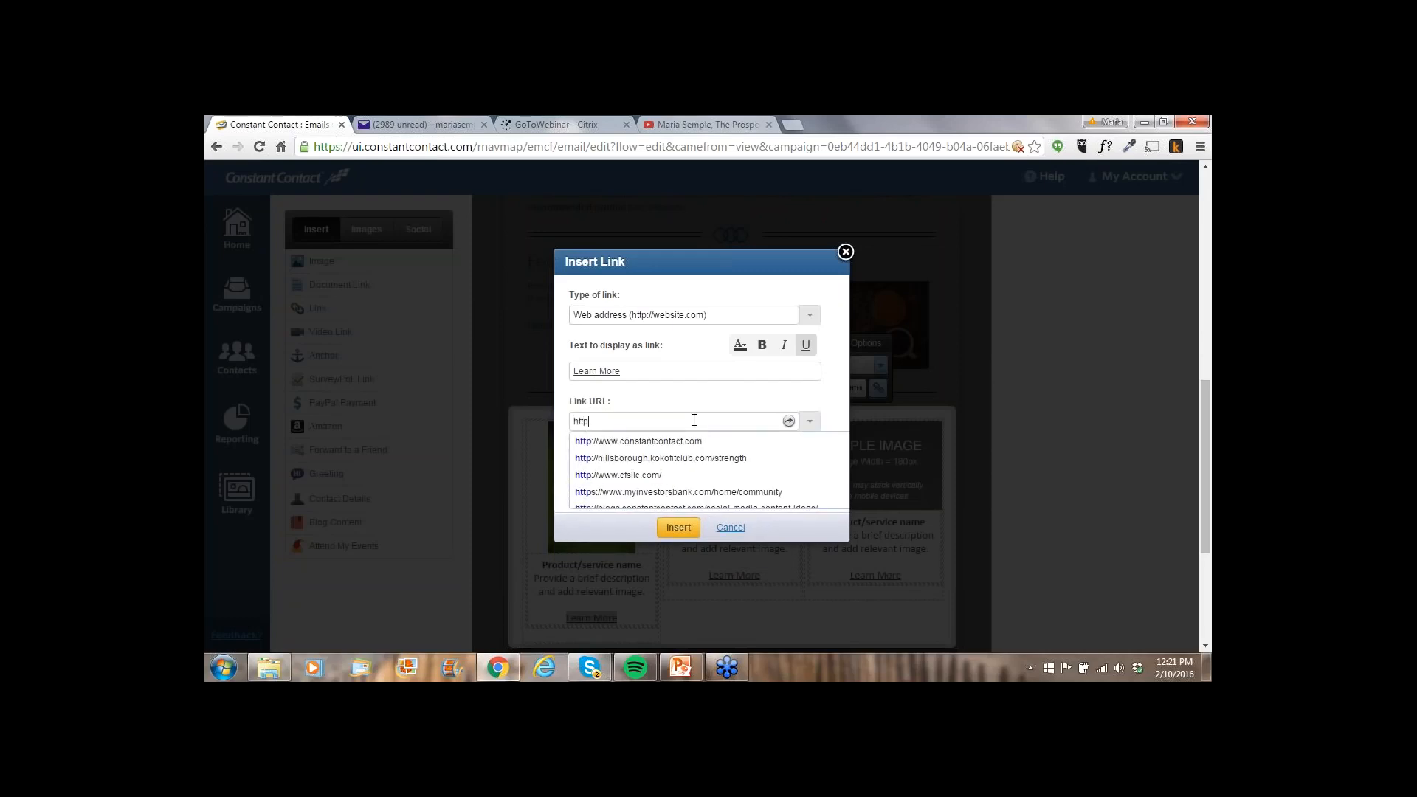
pyautogui.write('://')
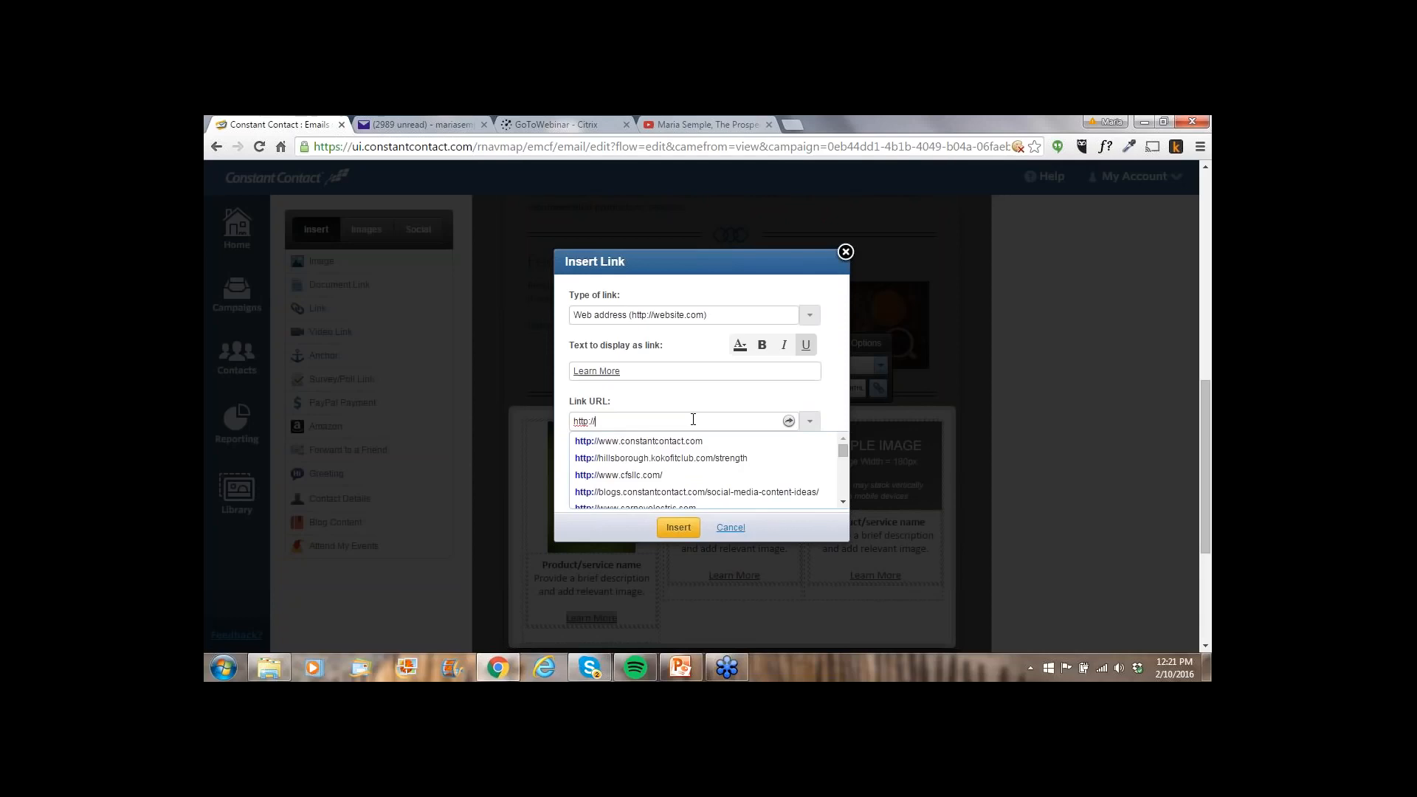
pyautogui.write('the')
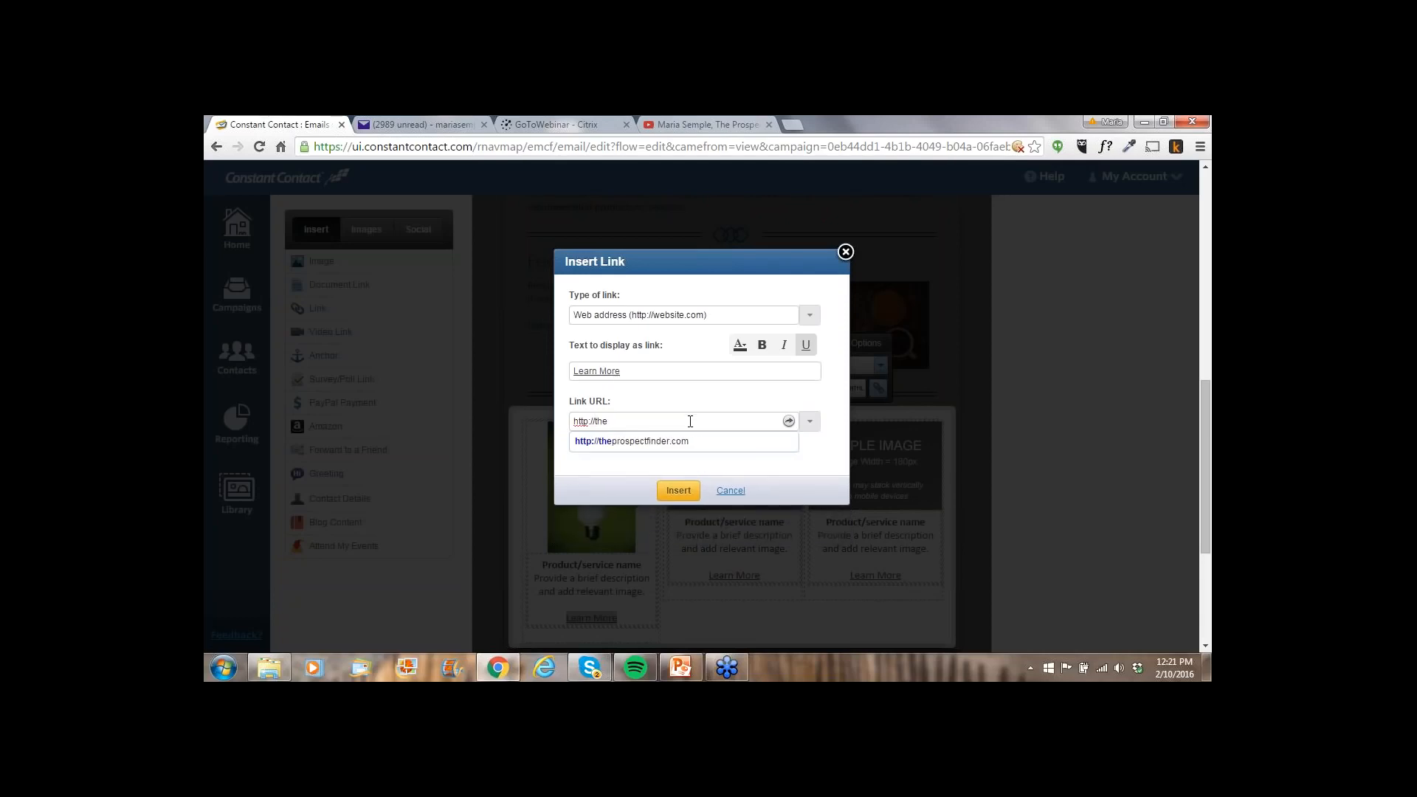
pyautogui.click(688, 441)
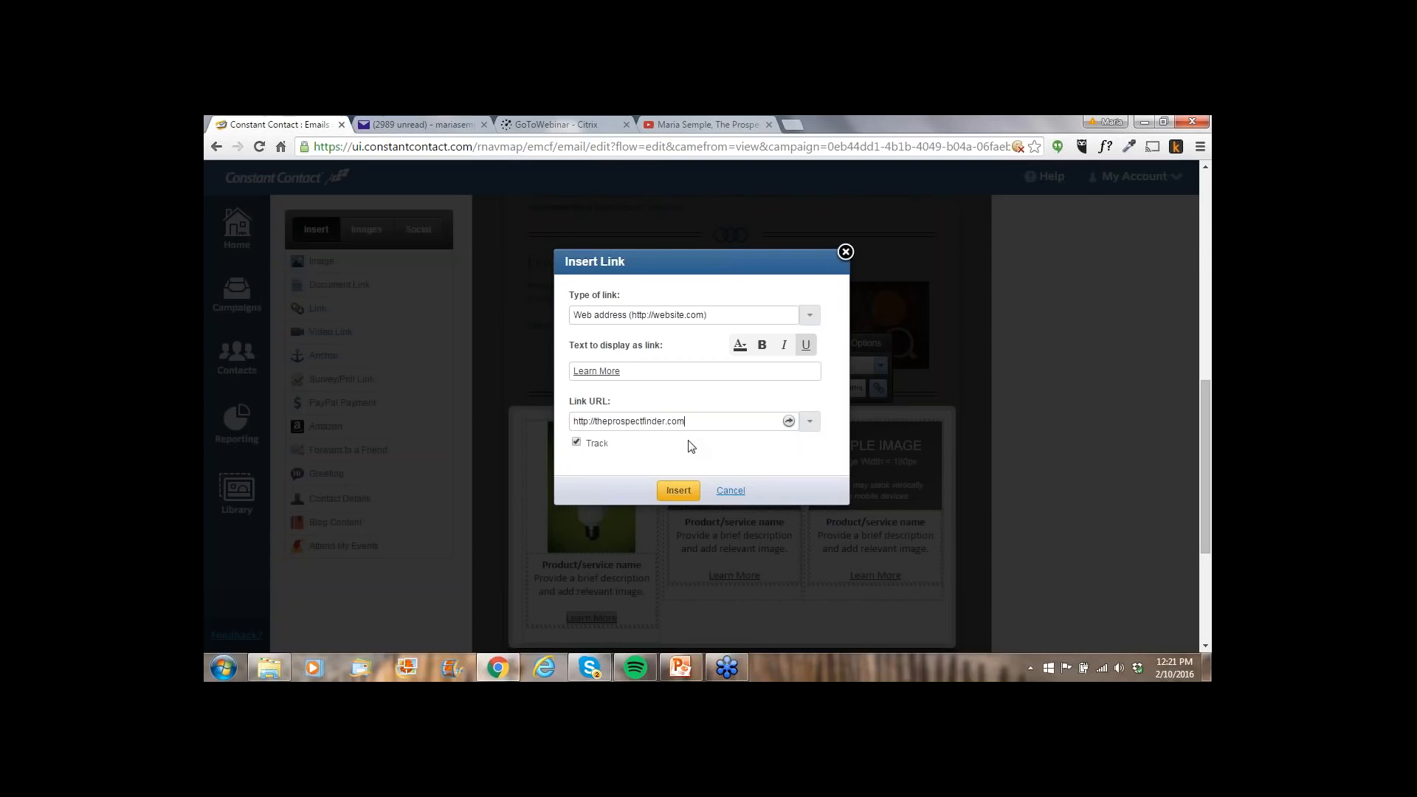
pyautogui.click(678, 490)
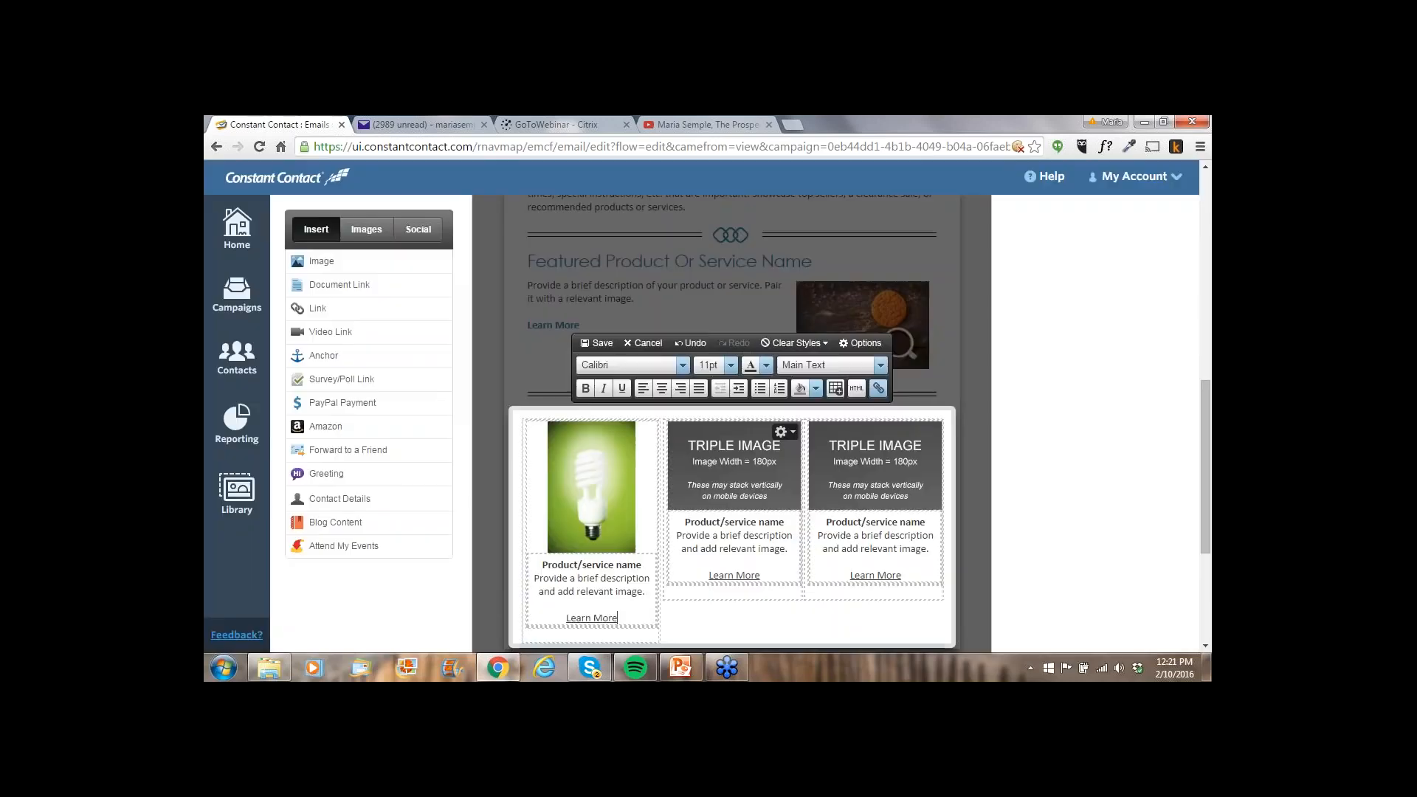
pyautogui.click(602, 343)
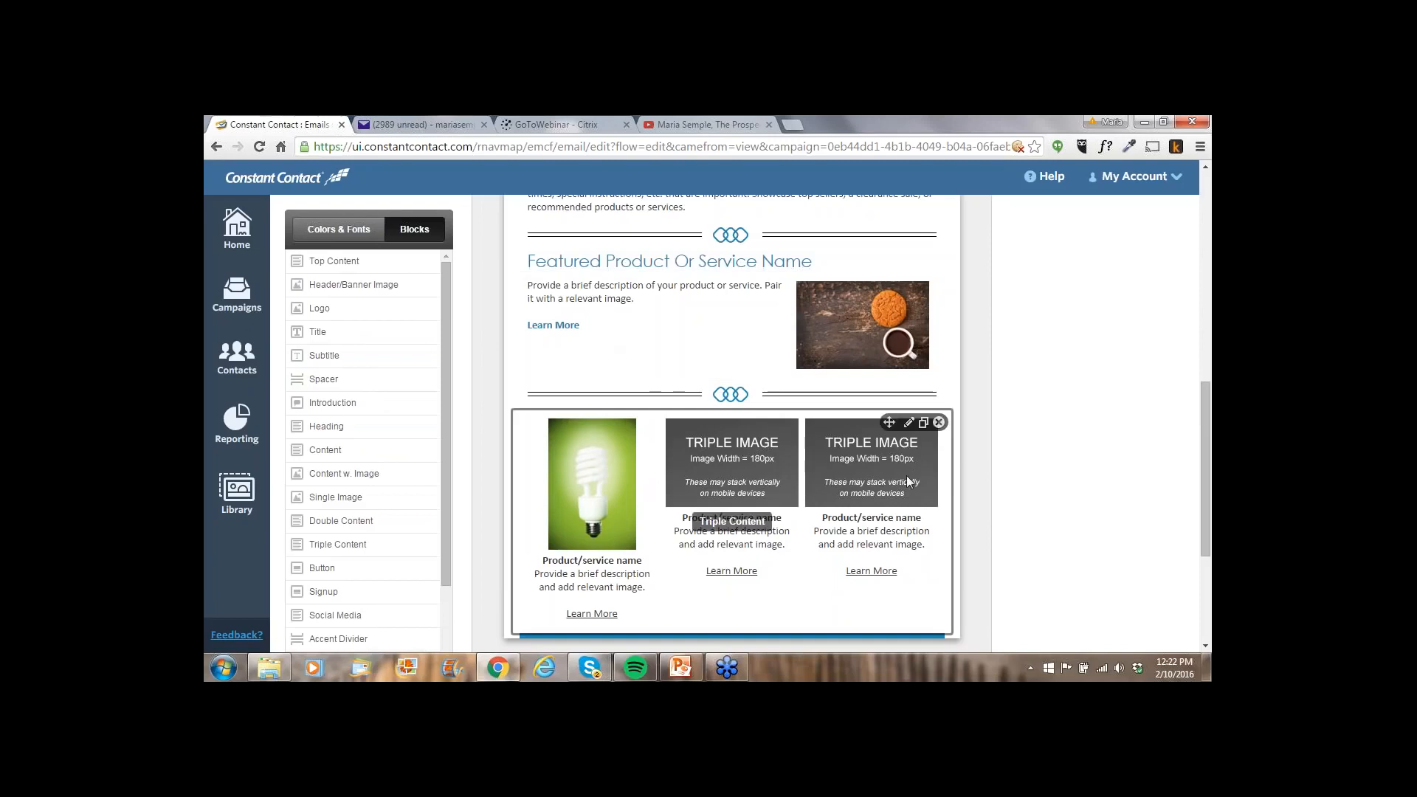
# Review the newsletter layout from the product blocks up to the header and display its color and font settings
pyautogui.scroll(-2, 972, 496)
pyautogui.scroll(10, 972, 499)
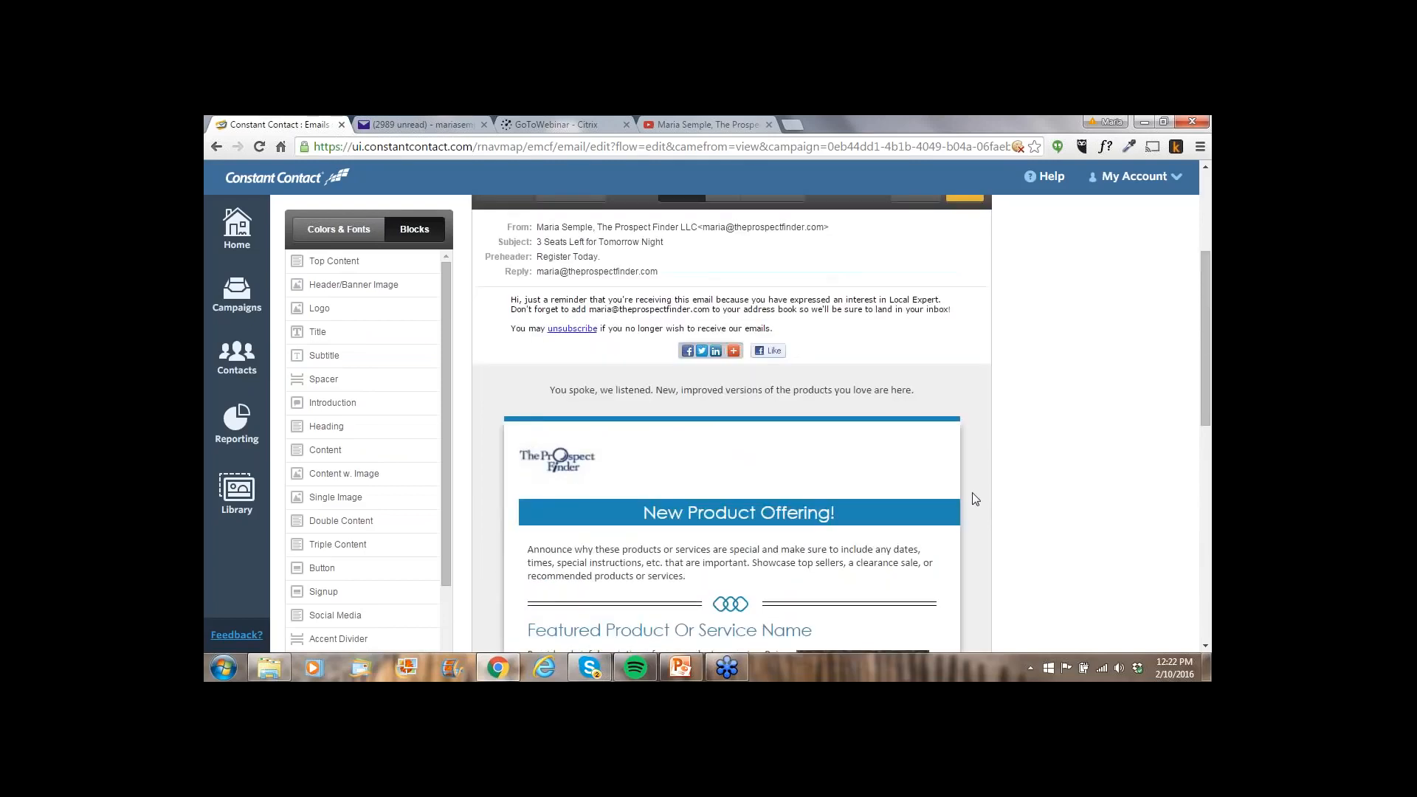
pyautogui.scroll(-2, 976, 499)
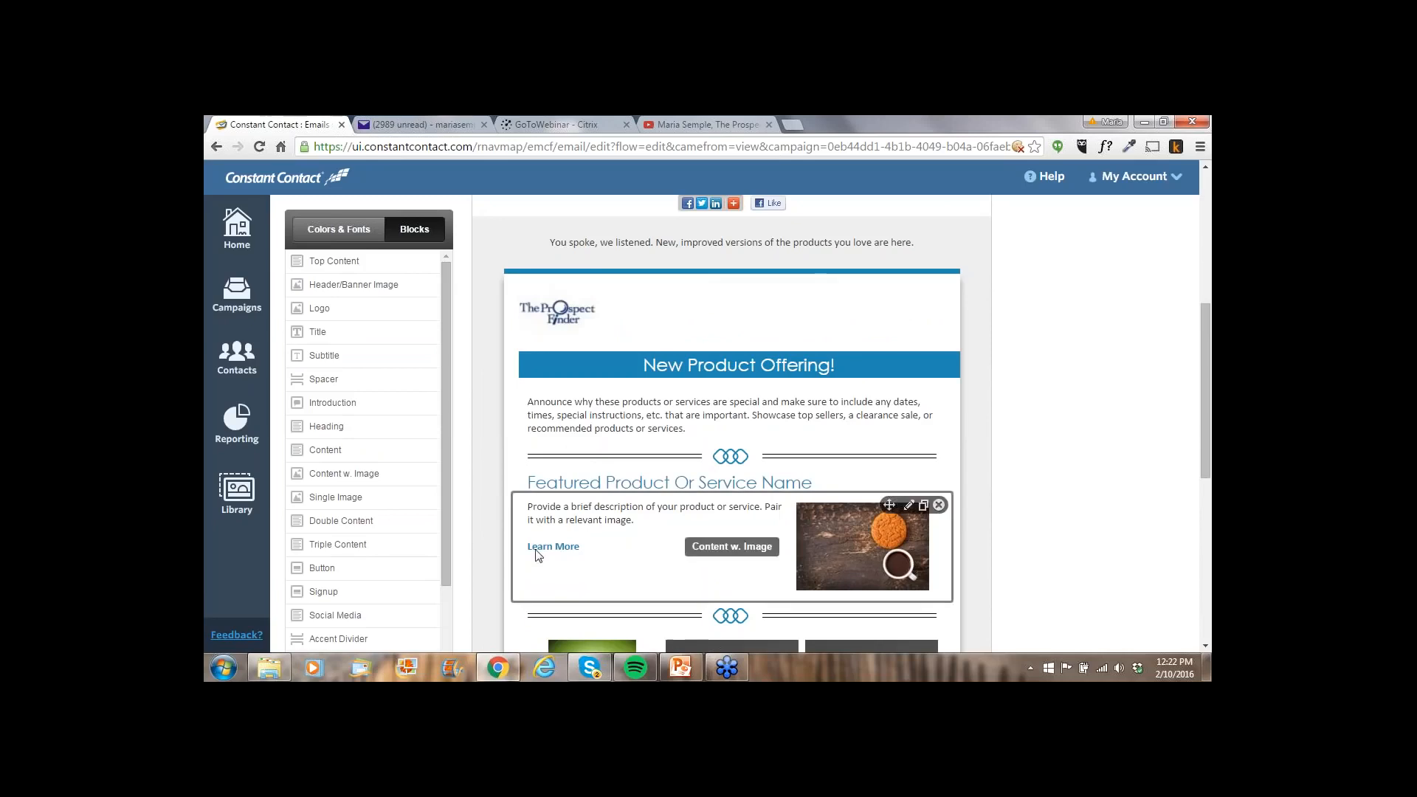
pyautogui.click(340, 235)
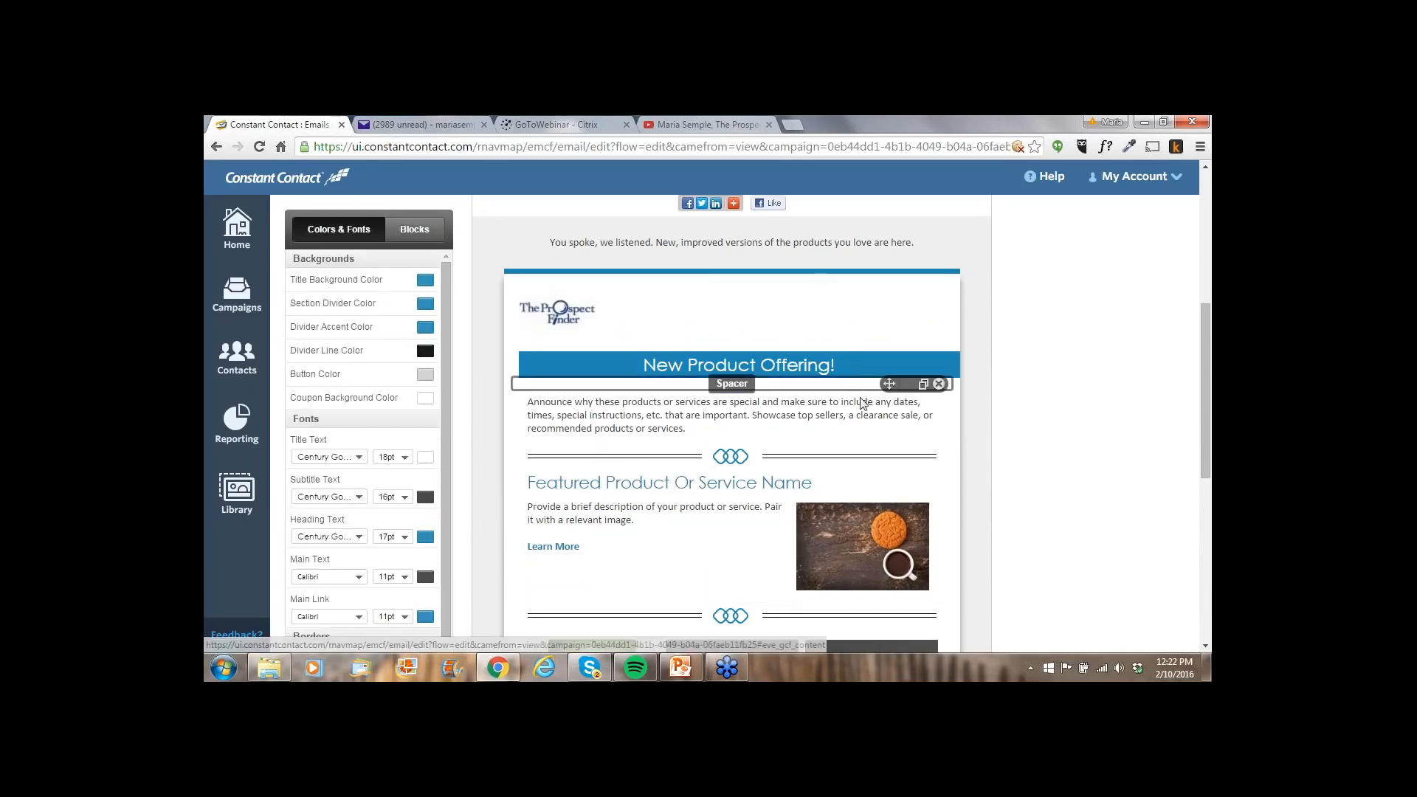
pyautogui.scroll(1, 1057, 417)
pyautogui.scroll(1, 1057, 417)
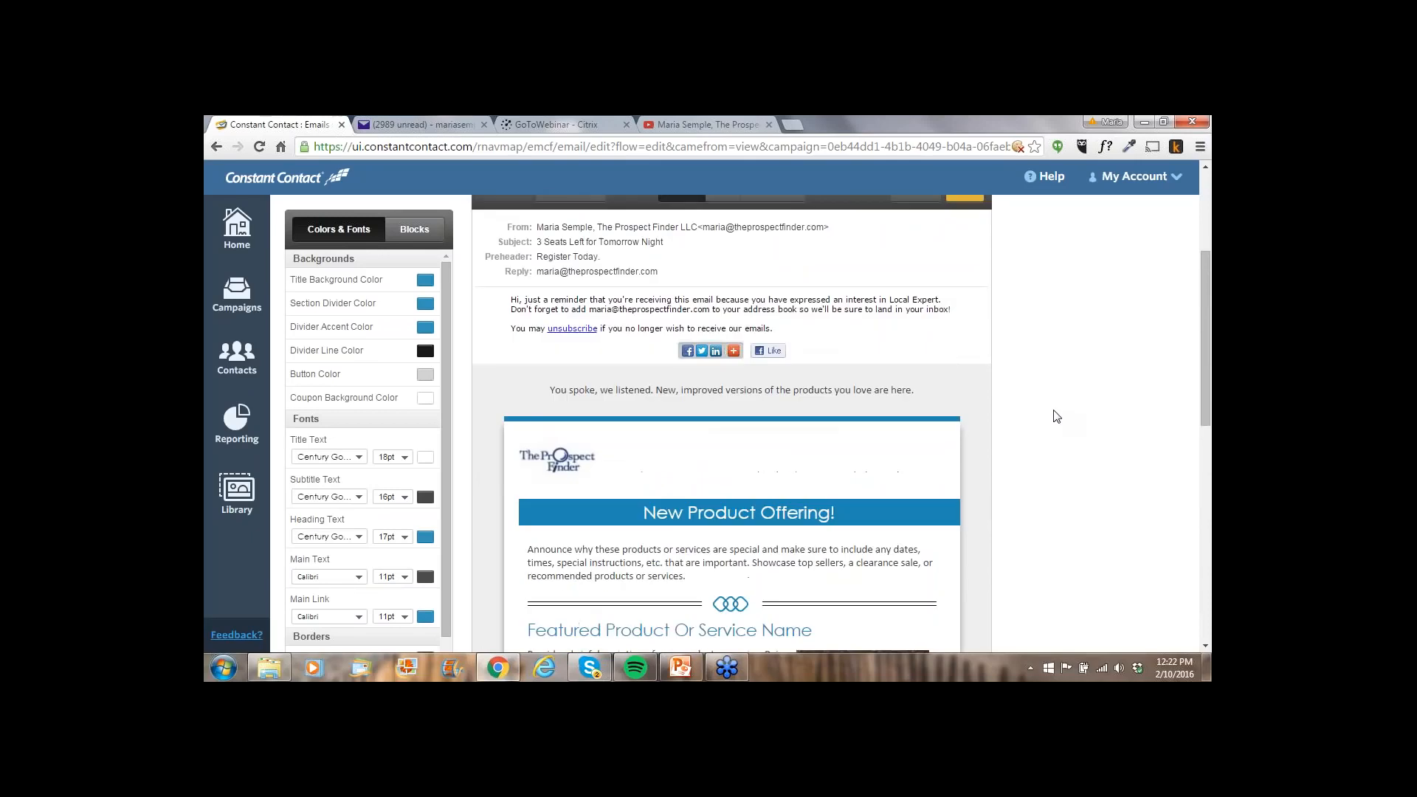
pyautogui.scroll(1, 1057, 417)
pyautogui.scroll(-2, 1057, 417)
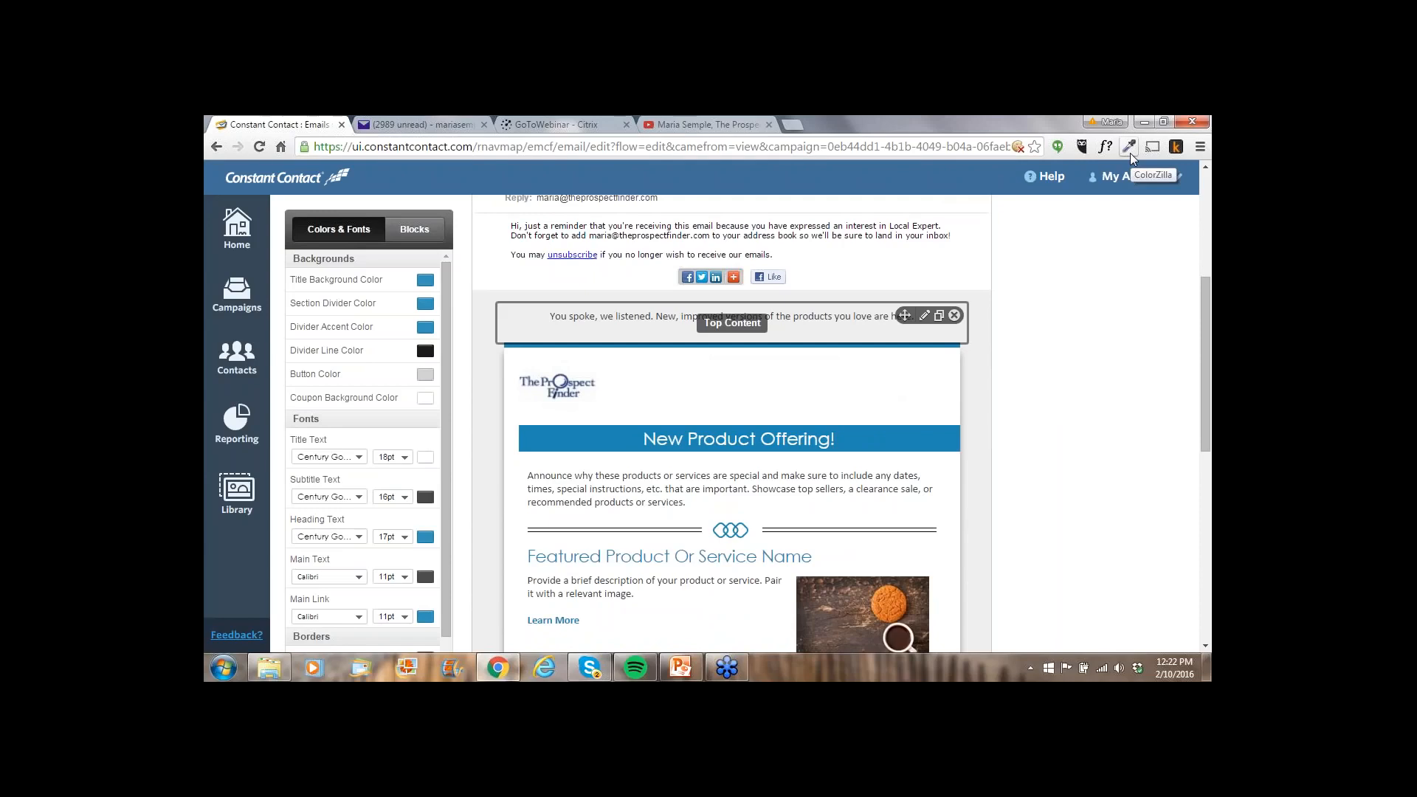
pyautogui.click(799, 124)
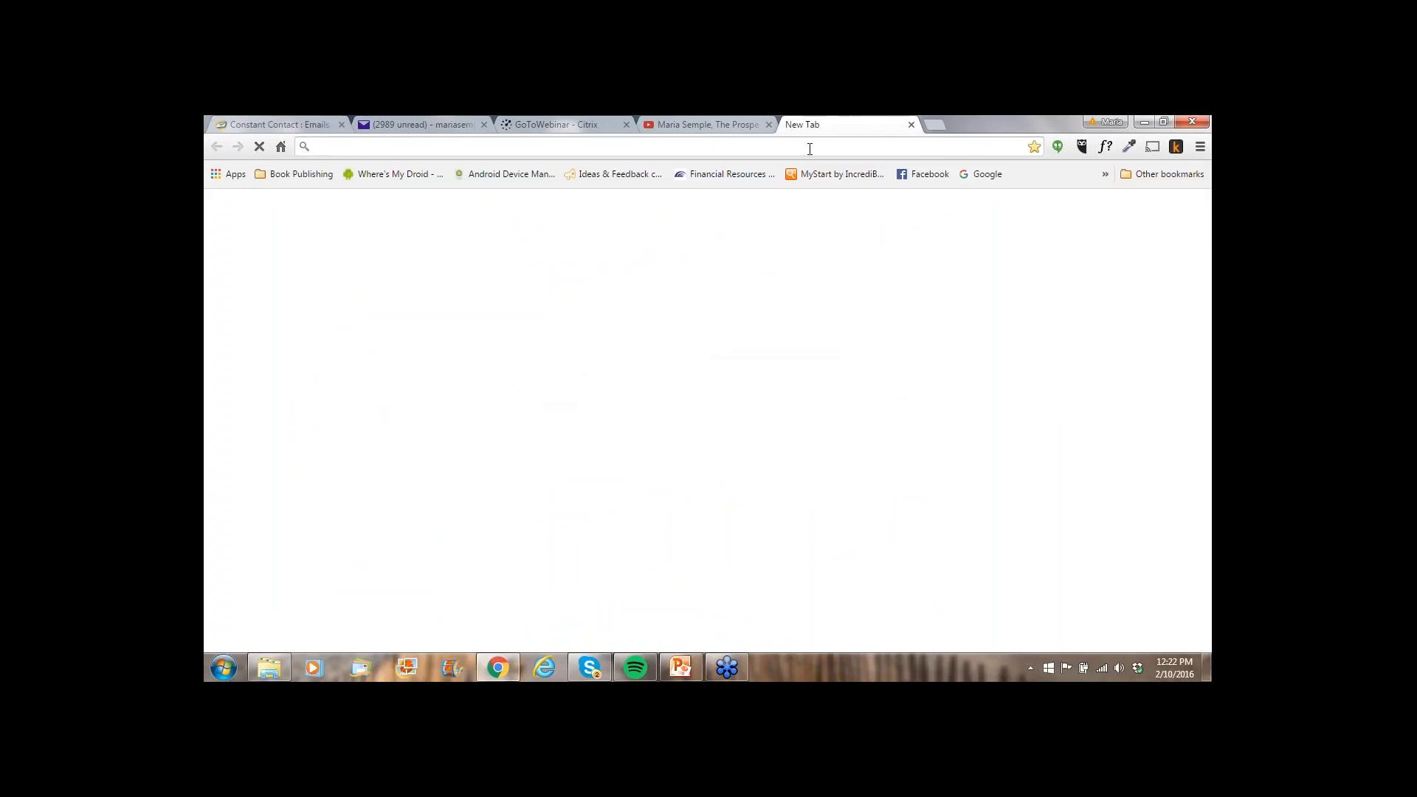
pyautogui.write('the')
pyautogui.press('Return')
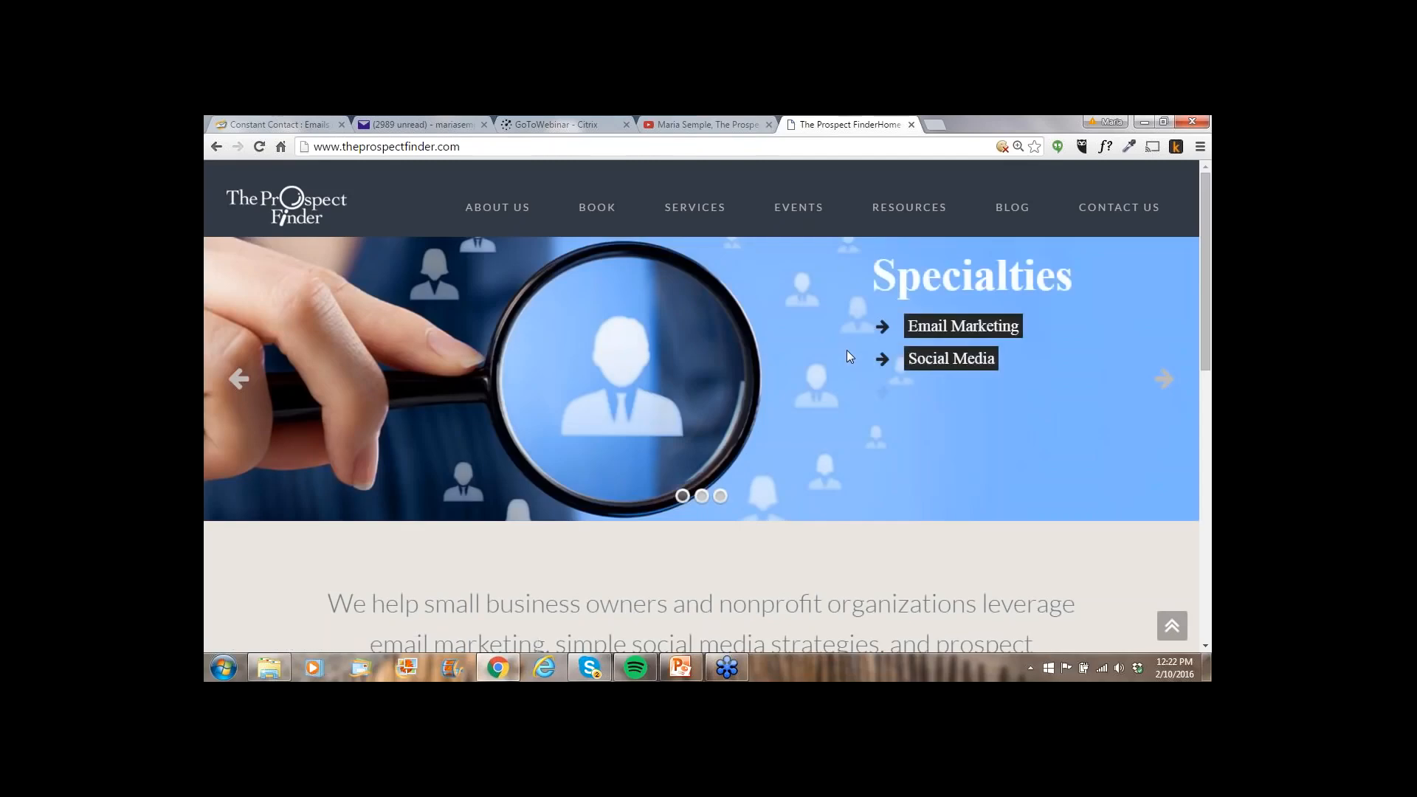
pyautogui.scroll(-10, 847, 356)
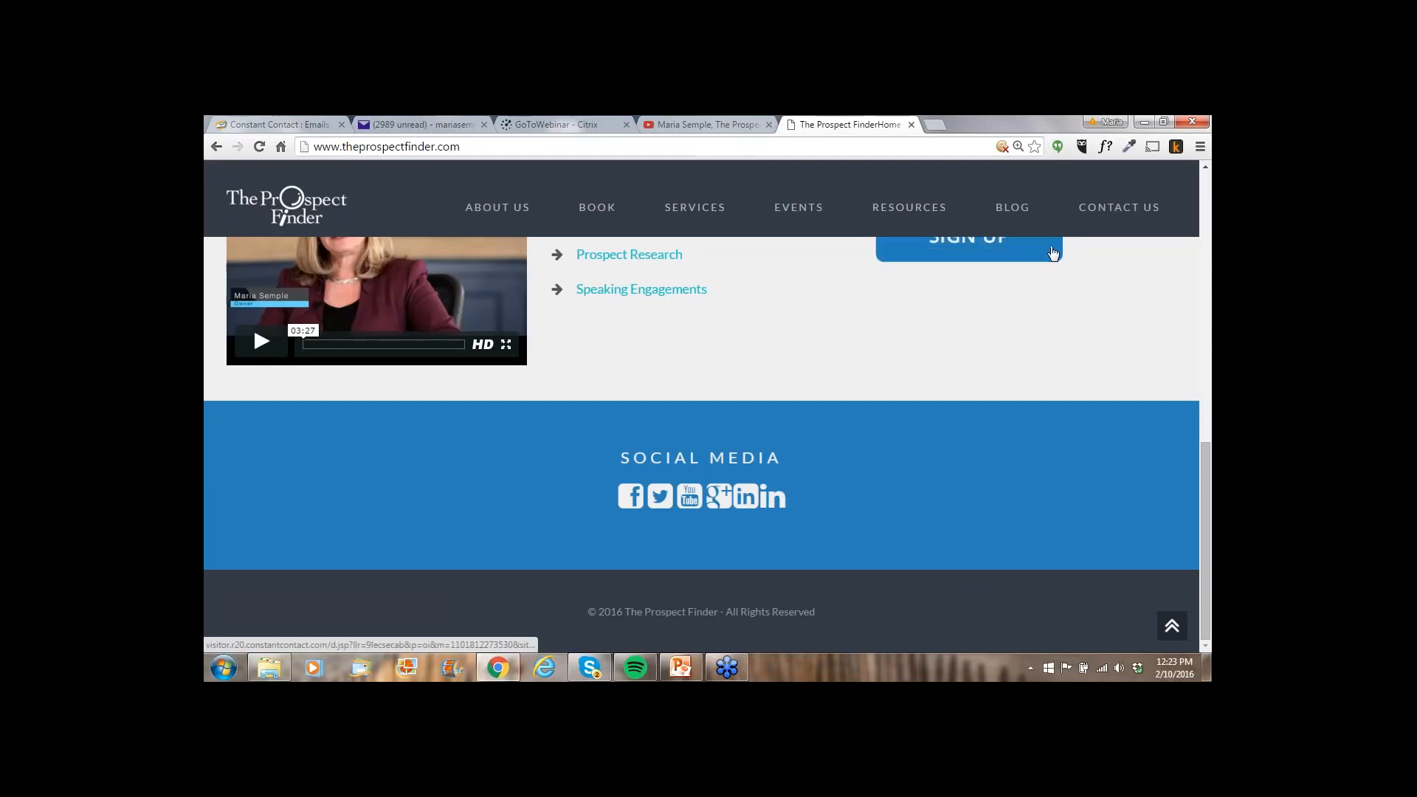
# Sample the blue background of the website's Social Media section with the ColorZilla page color picker
pyautogui.click(1131, 145)
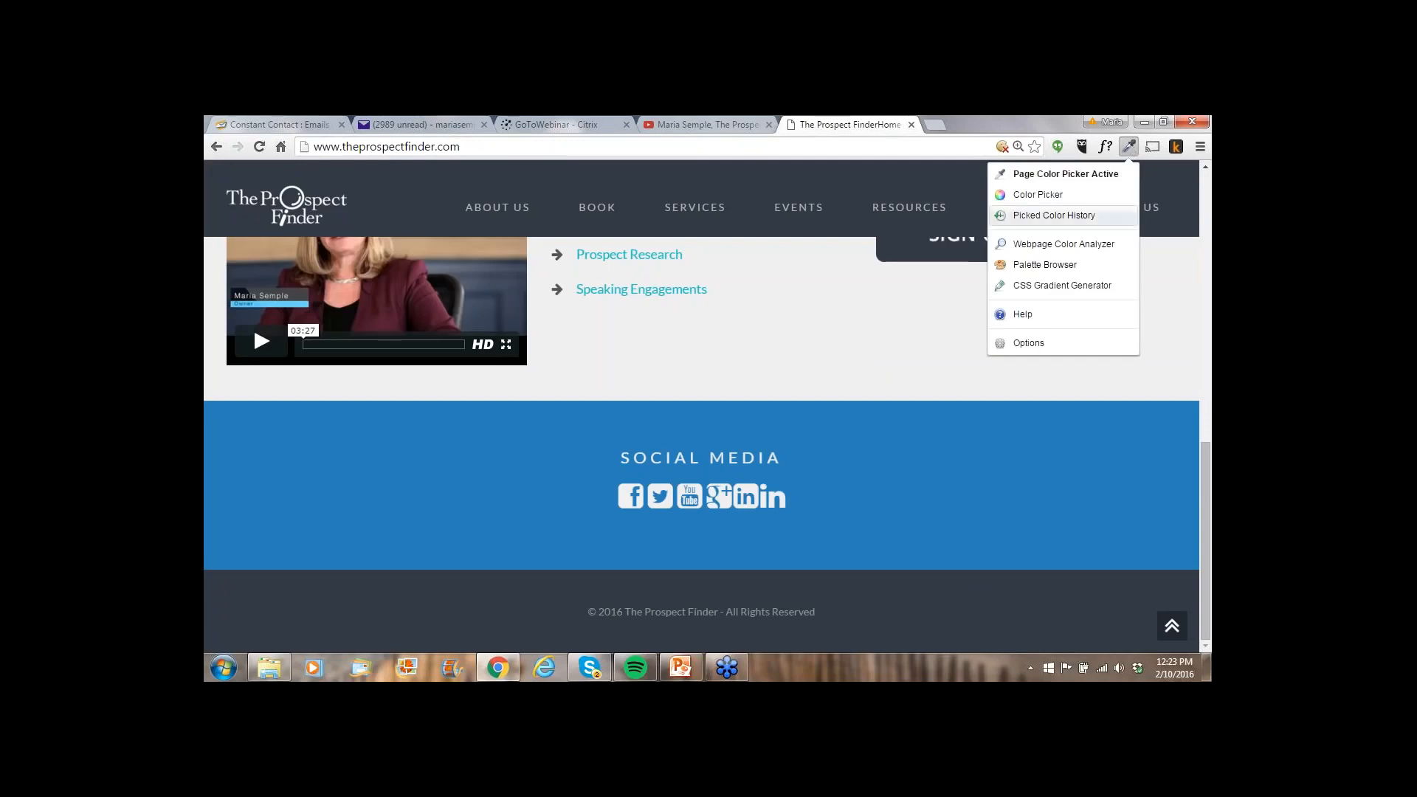
pyautogui.click(1072, 439)
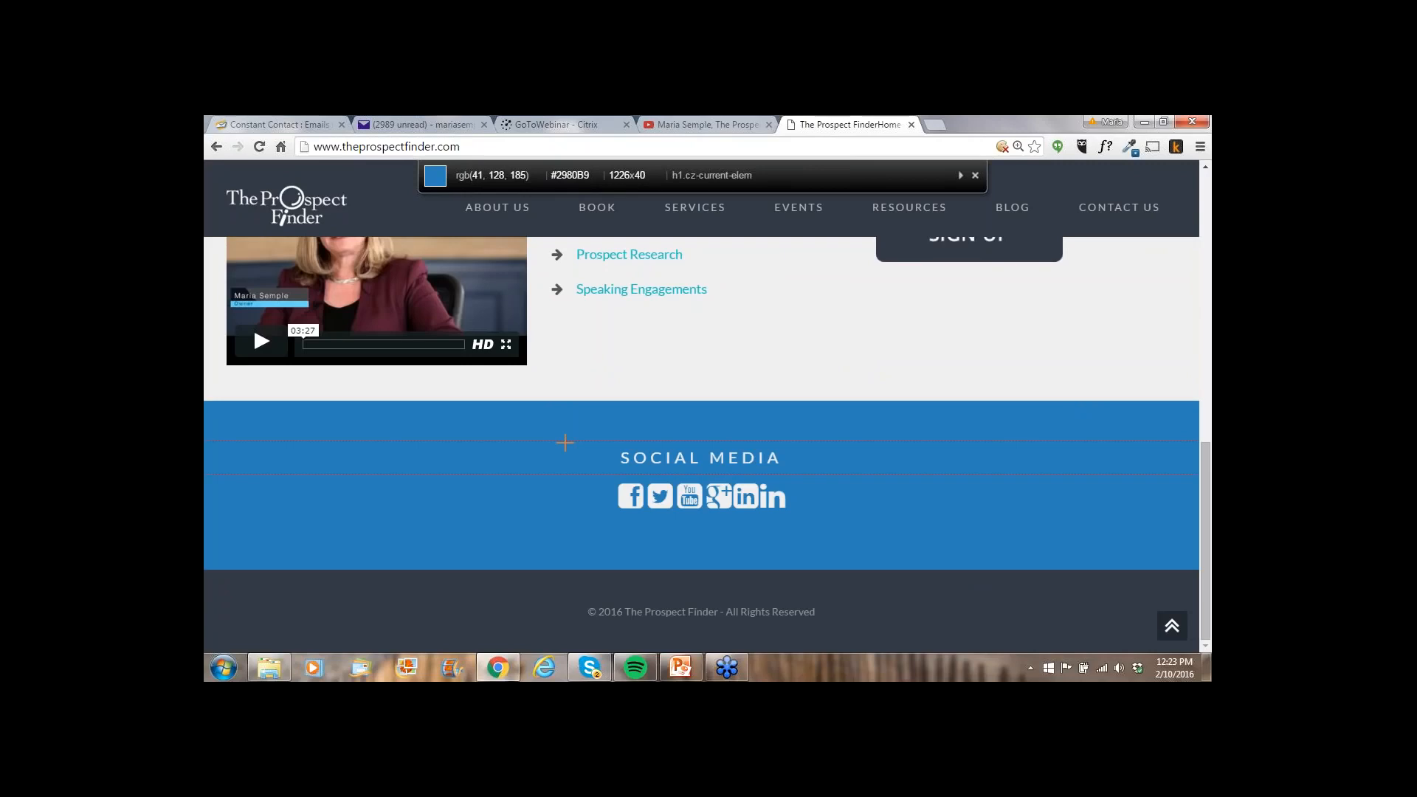
pyautogui.click(507, 431)
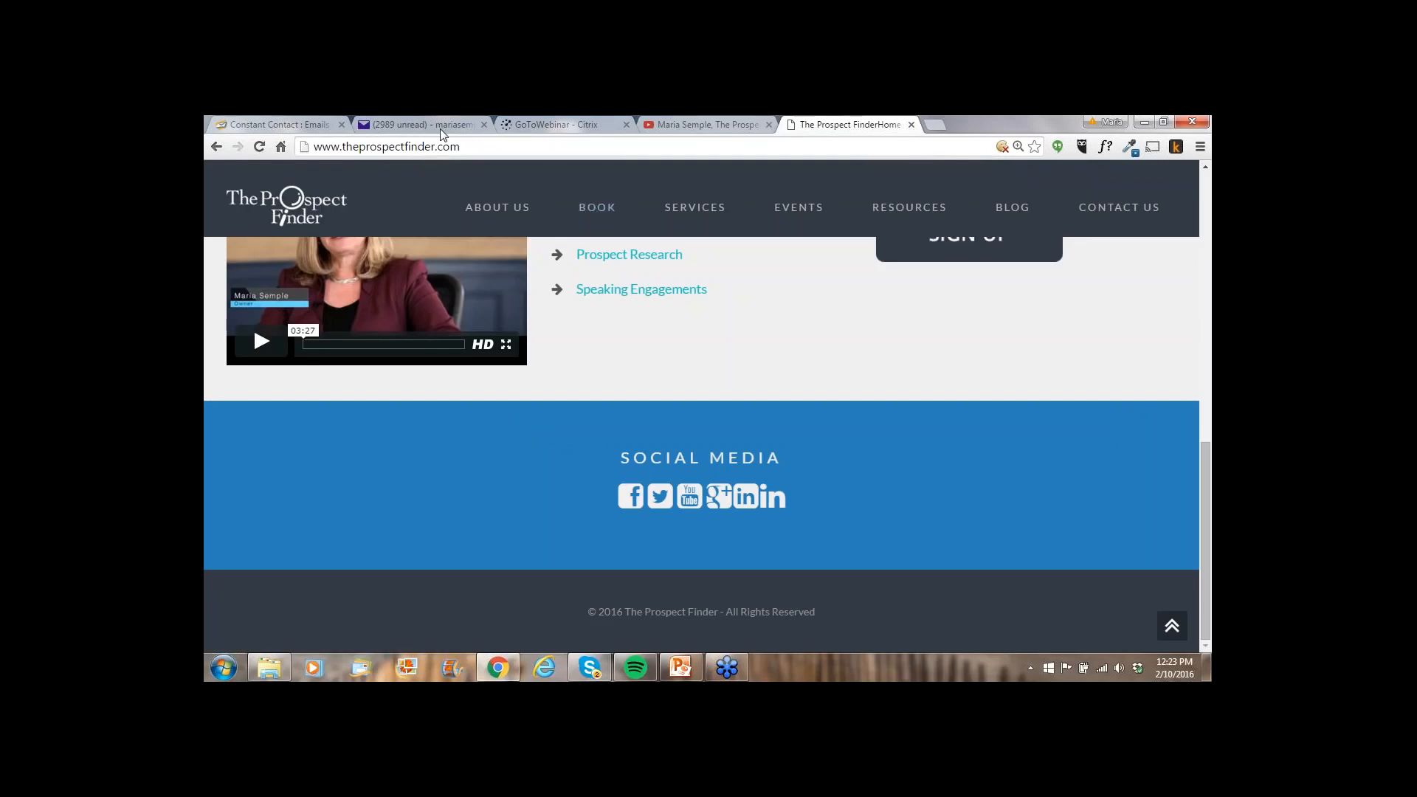
# Return to the newsletter draft and set the Title Background Color to the hex code of the sampled website blue
pyautogui.click(301, 123)
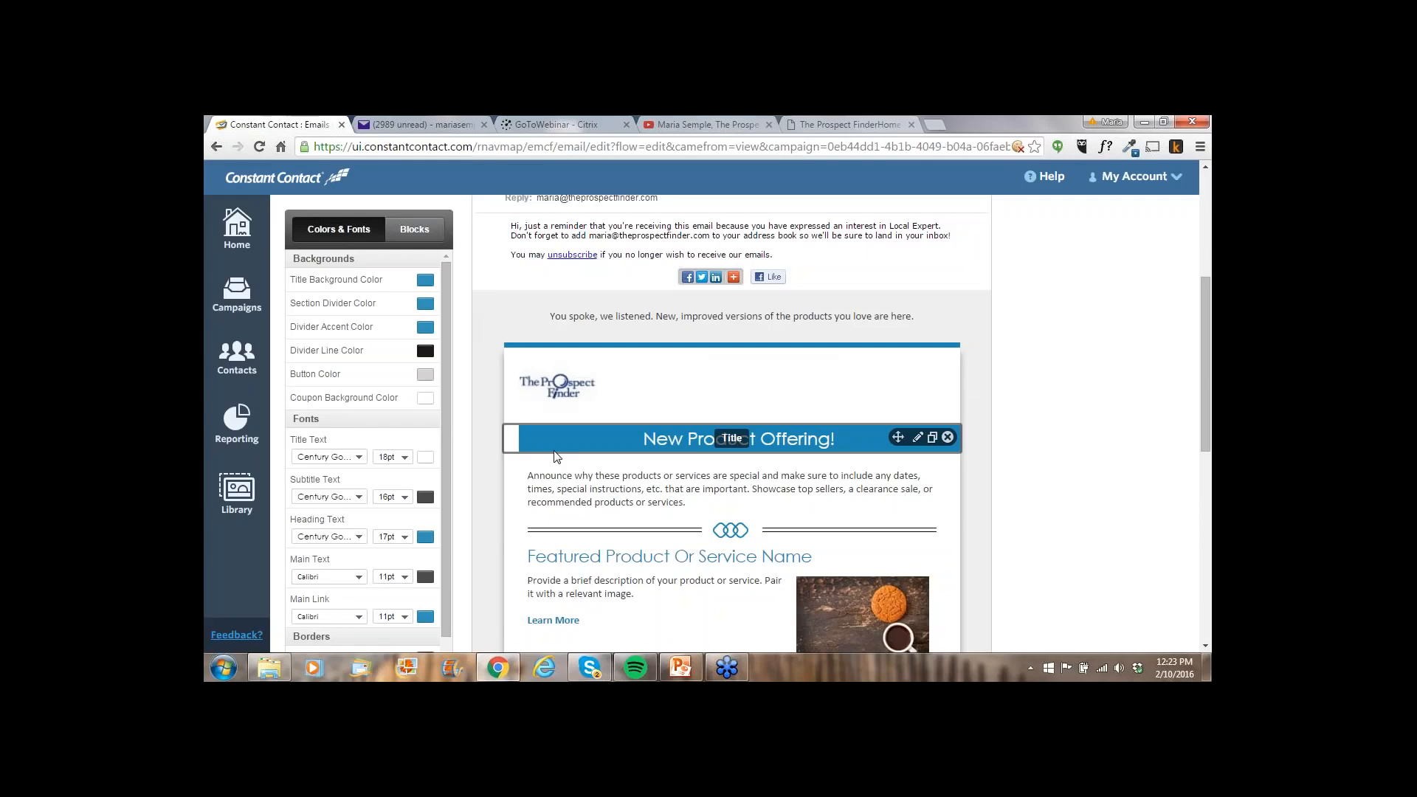
pyautogui.click(426, 280)
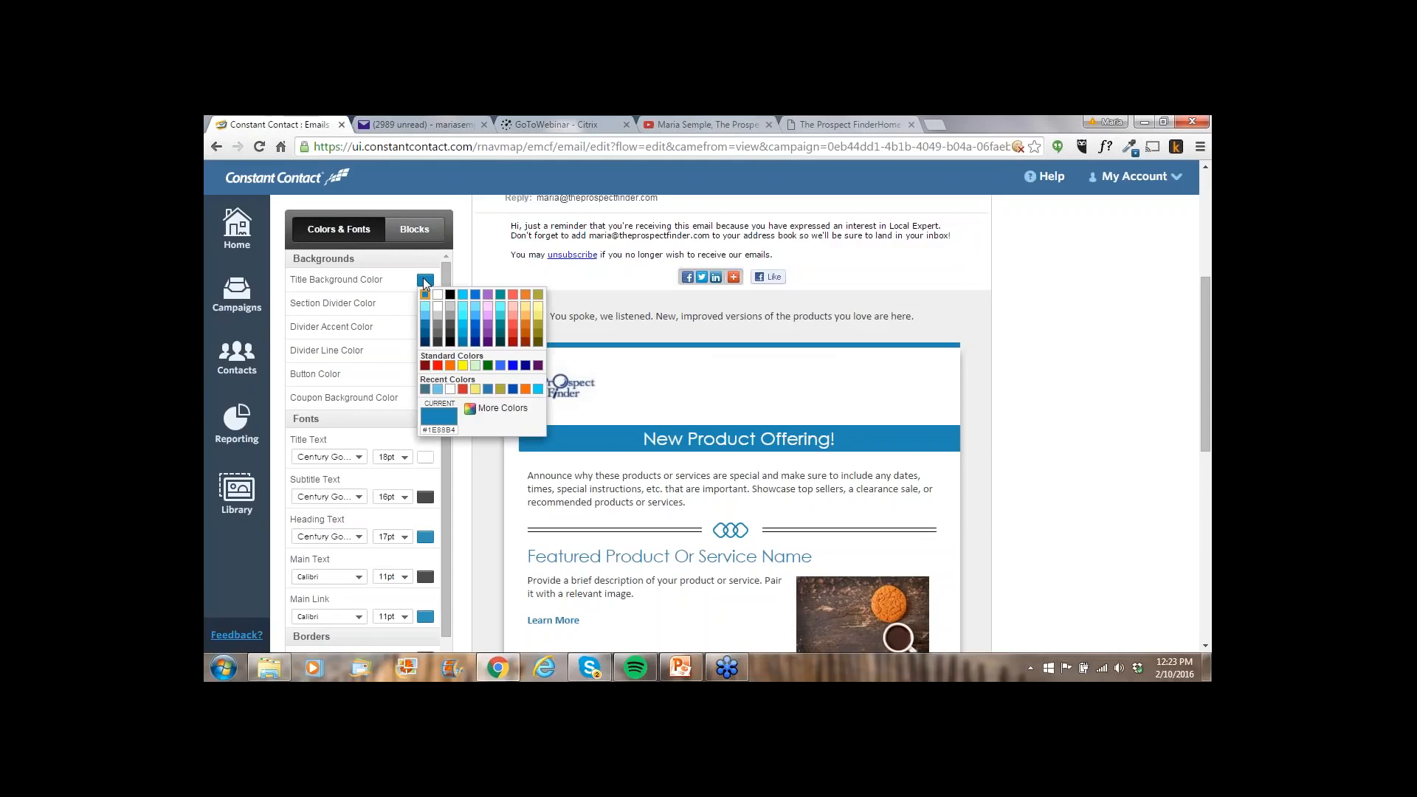
pyautogui.click(505, 409)
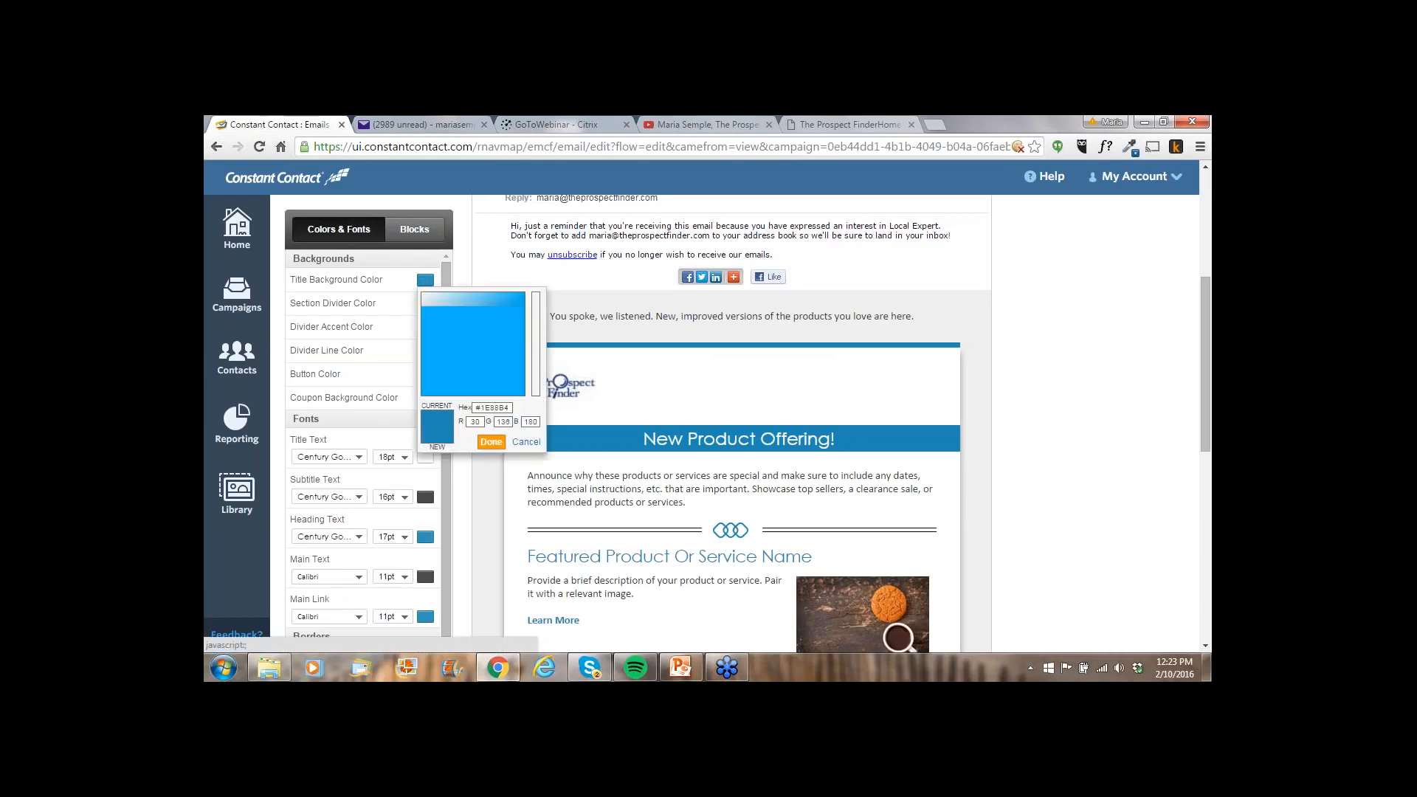
pyautogui.moveTo(508, 410); pyautogui.dragTo(475, 409)
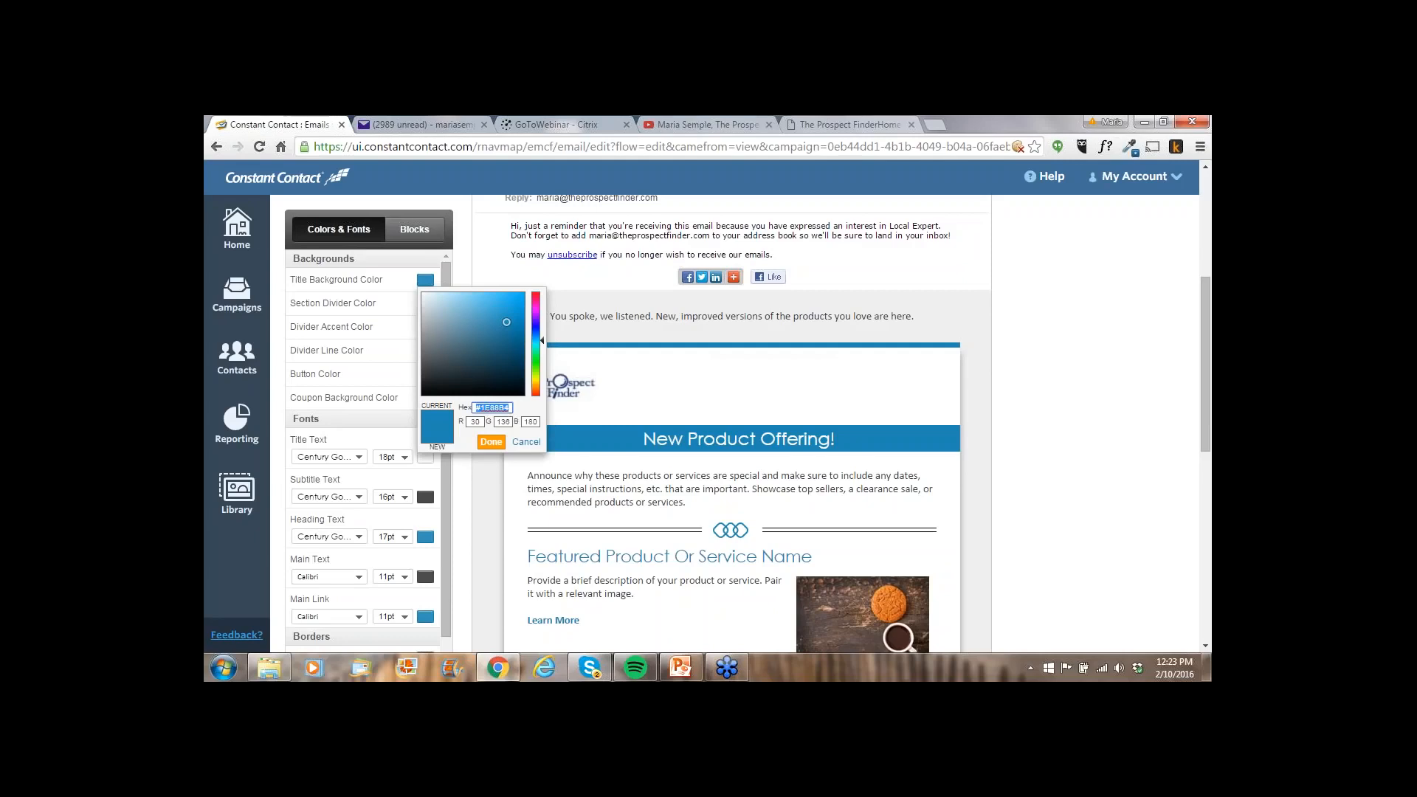
pyautogui.hotkey('ctrl', 'v')
pyautogui.click(491, 441)
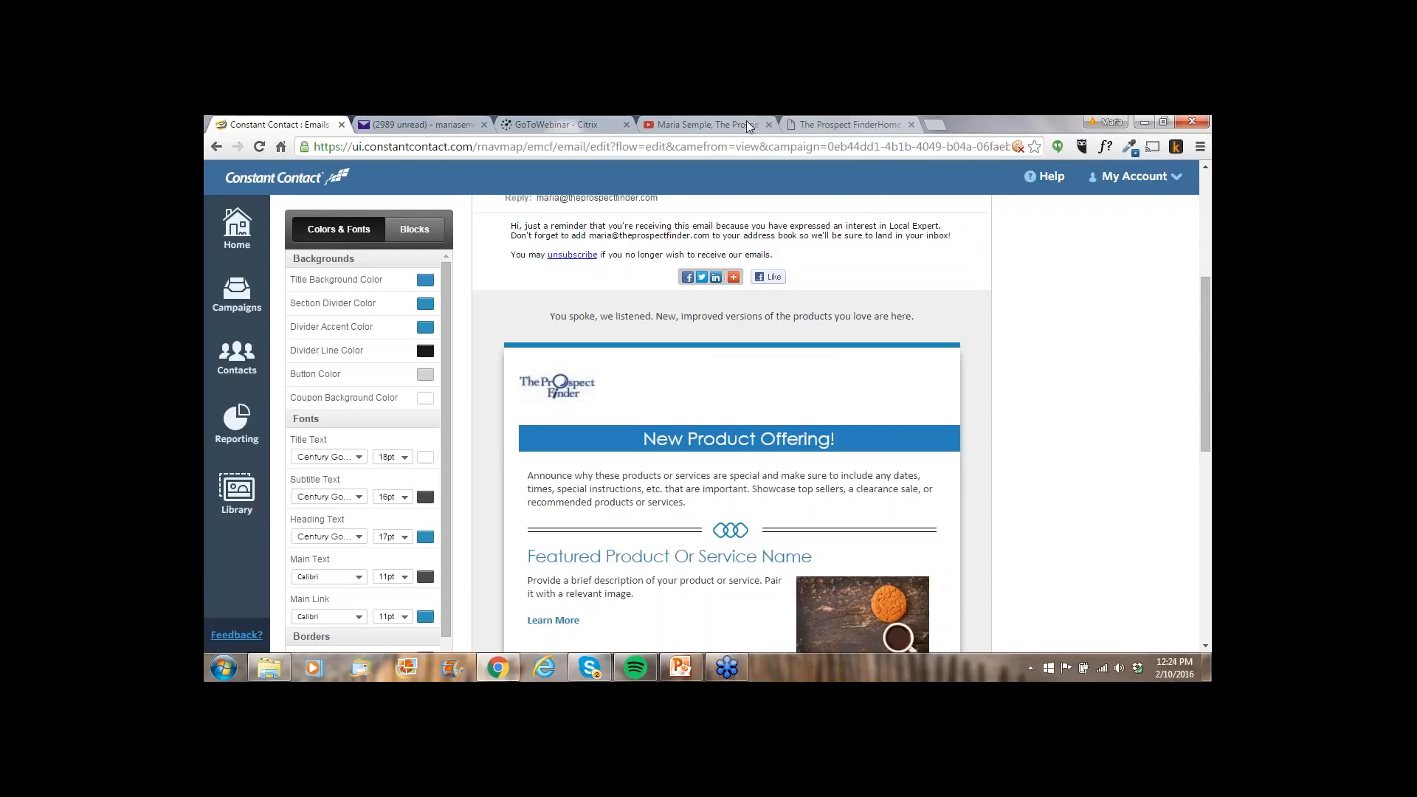
# Switch to the company website and sample the dark footer background with the ColorZilla page color picker
pyautogui.click(814, 124)
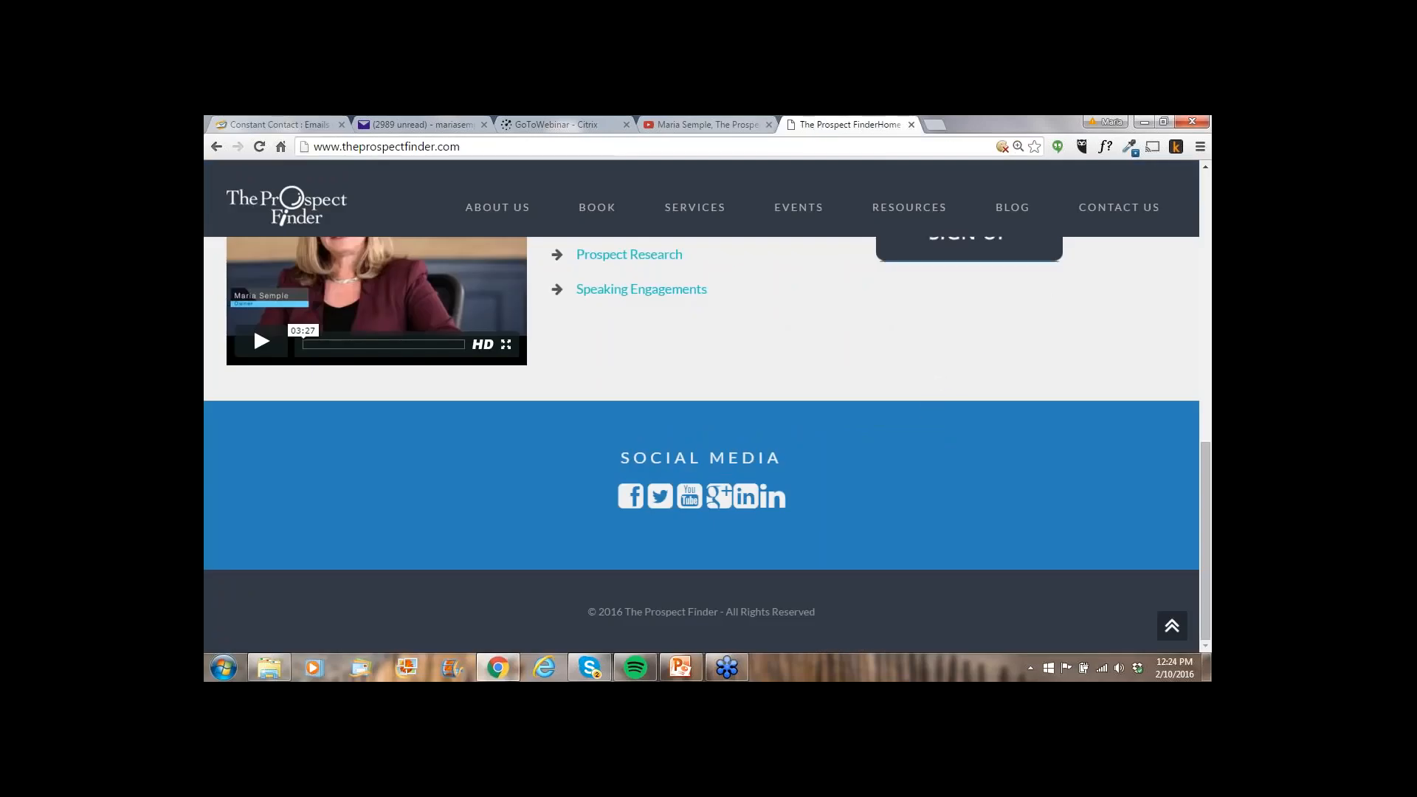
pyautogui.click(1129, 150)
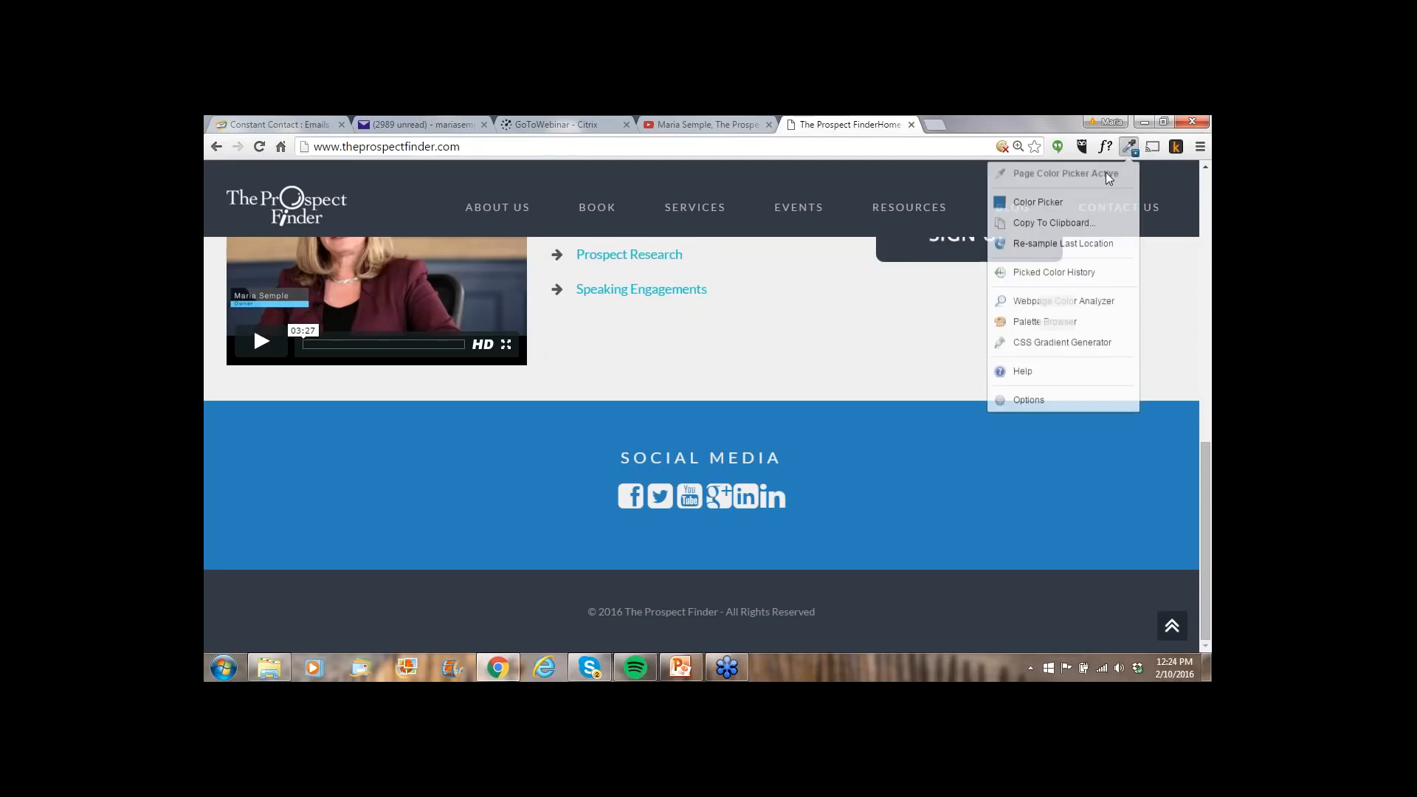
pyautogui.click(1037, 177)
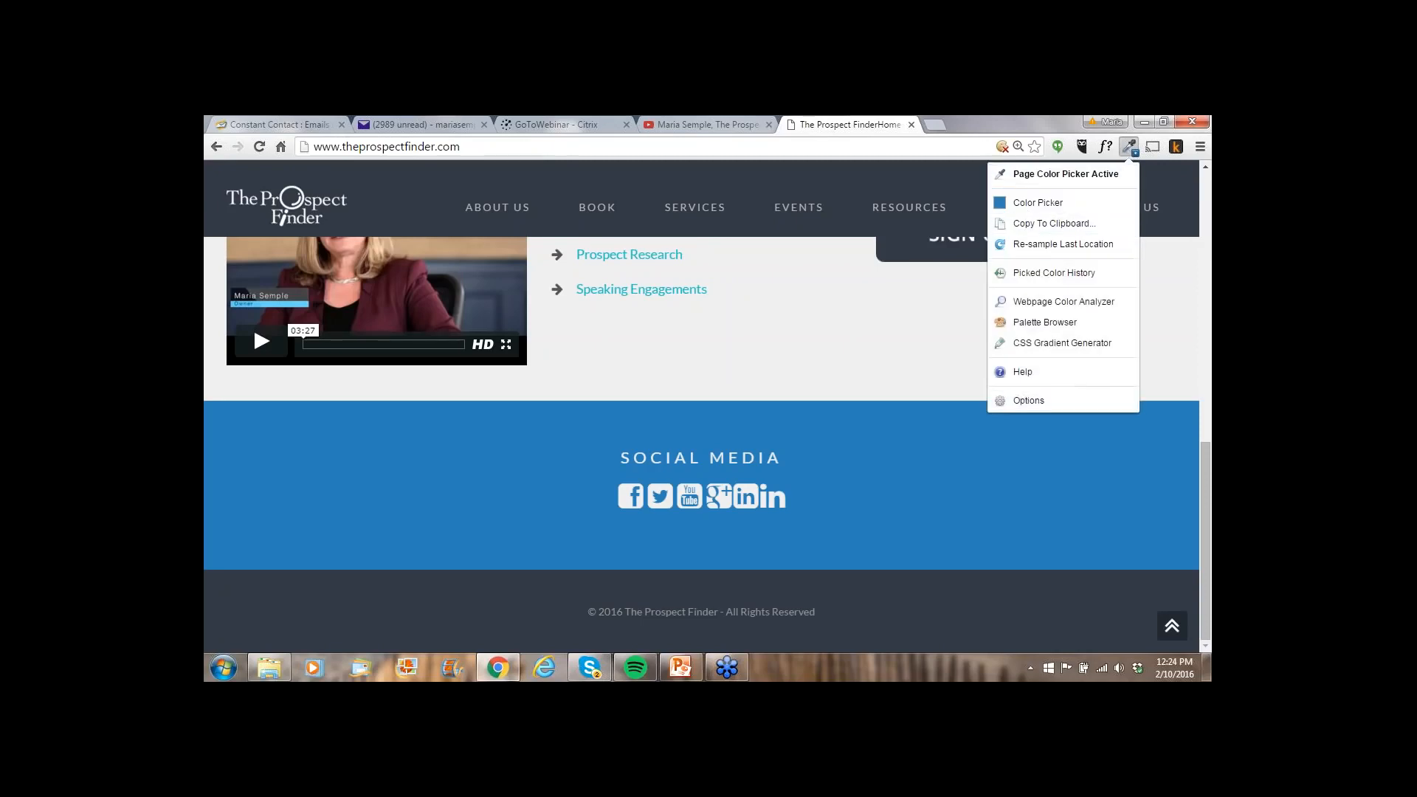
pyautogui.click(910, 594)
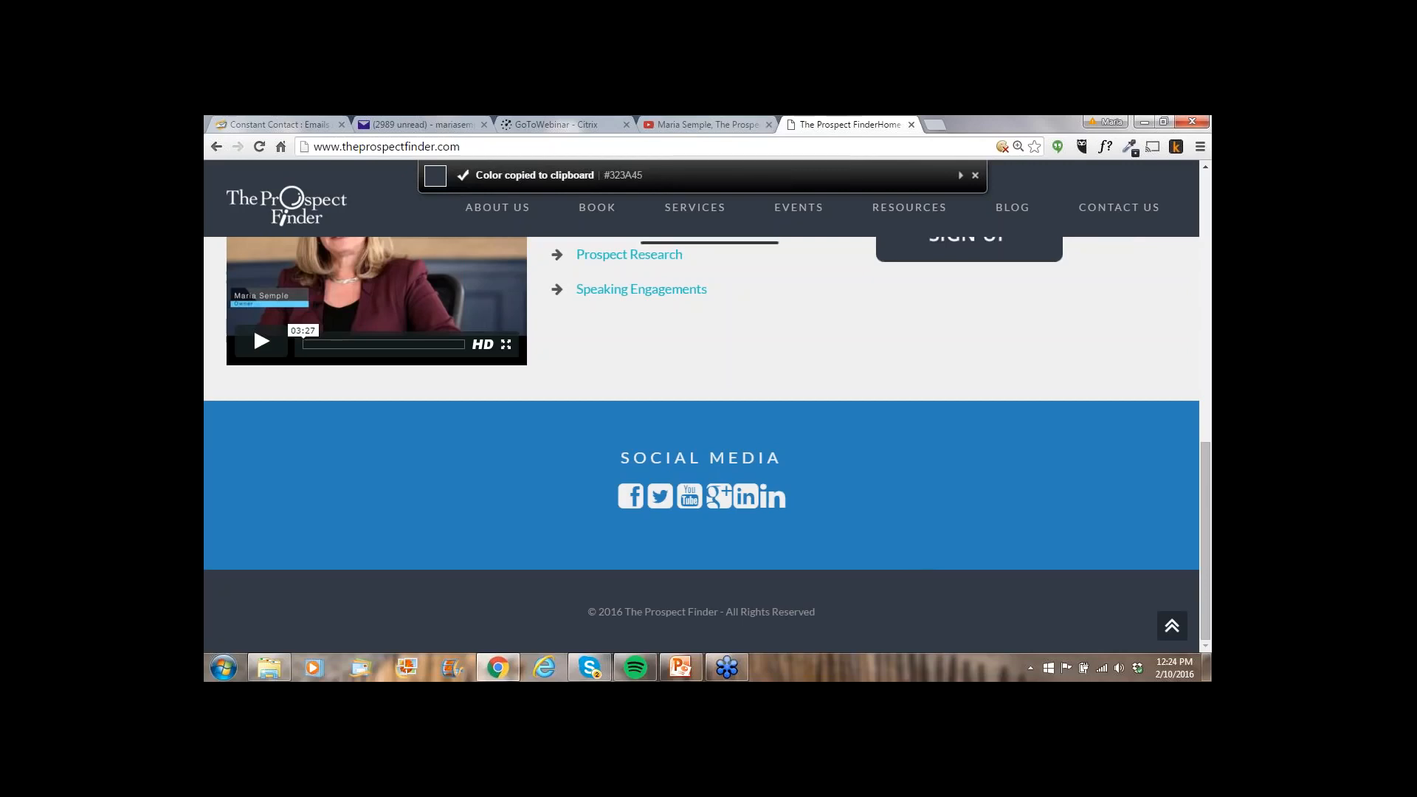
# Return to the newsletter draft and set the Title Background Color to hex #323A45
pyautogui.click(255, 123)
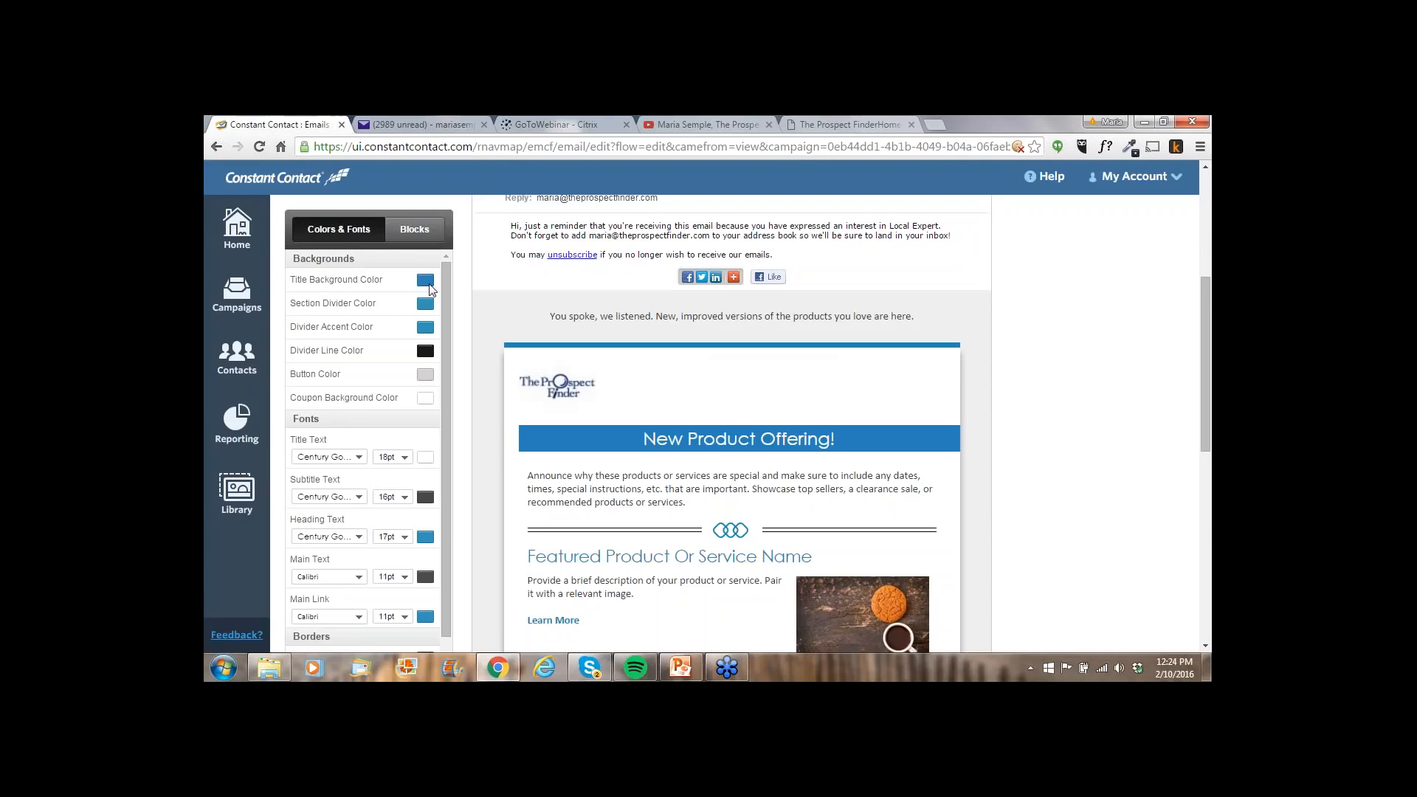
pyautogui.click(426, 281)
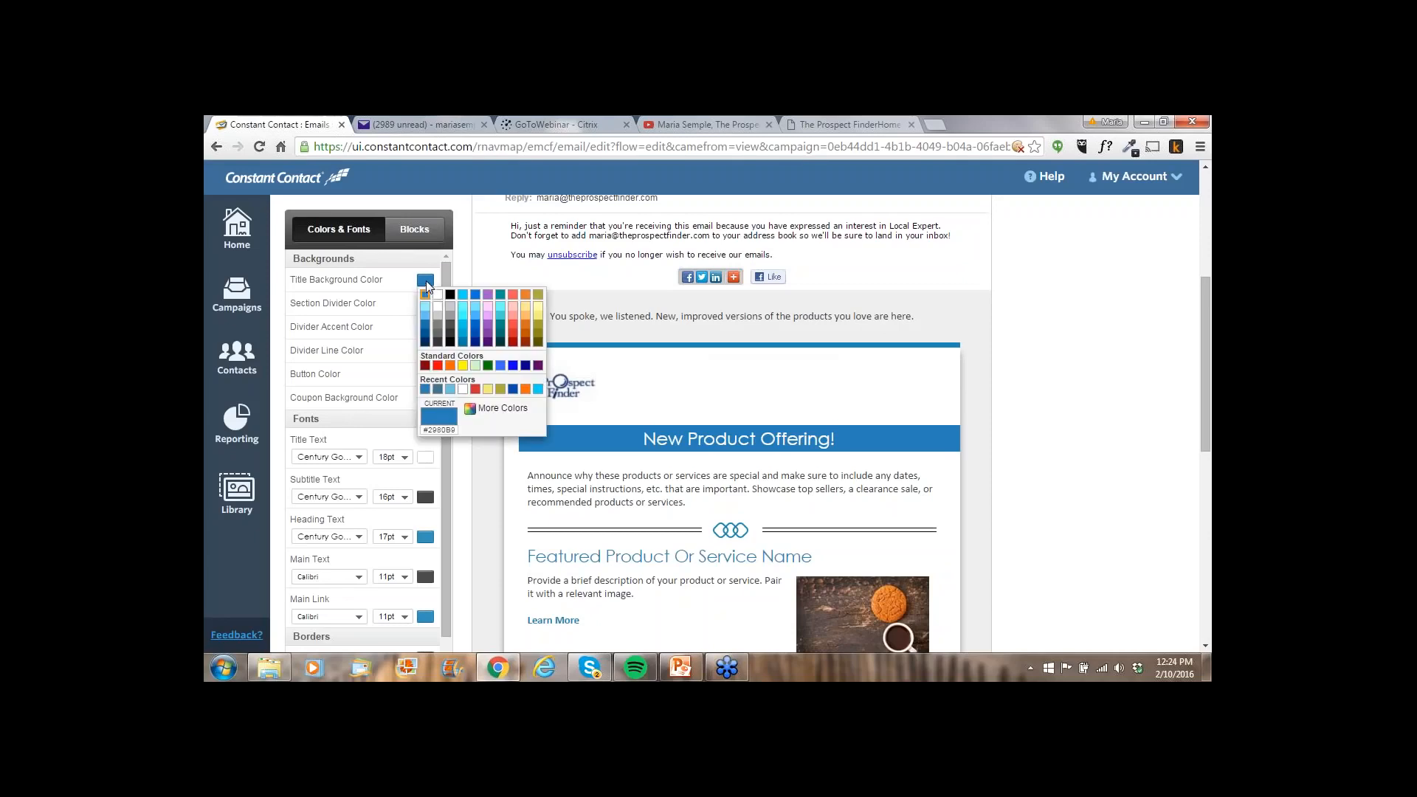
pyautogui.click(502, 408)
pyautogui.click(473, 408)
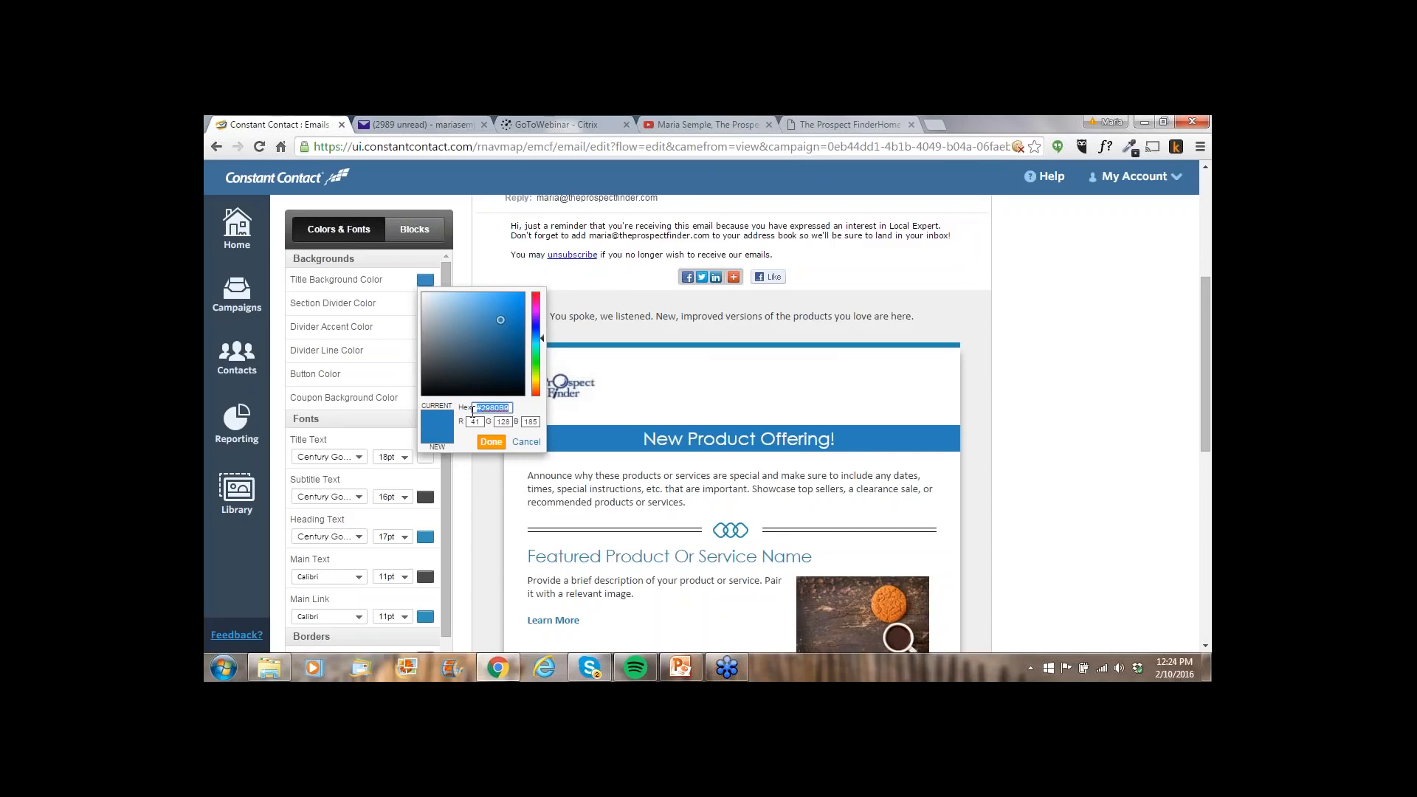
pyautogui.hotkey('ctrl', 'v')
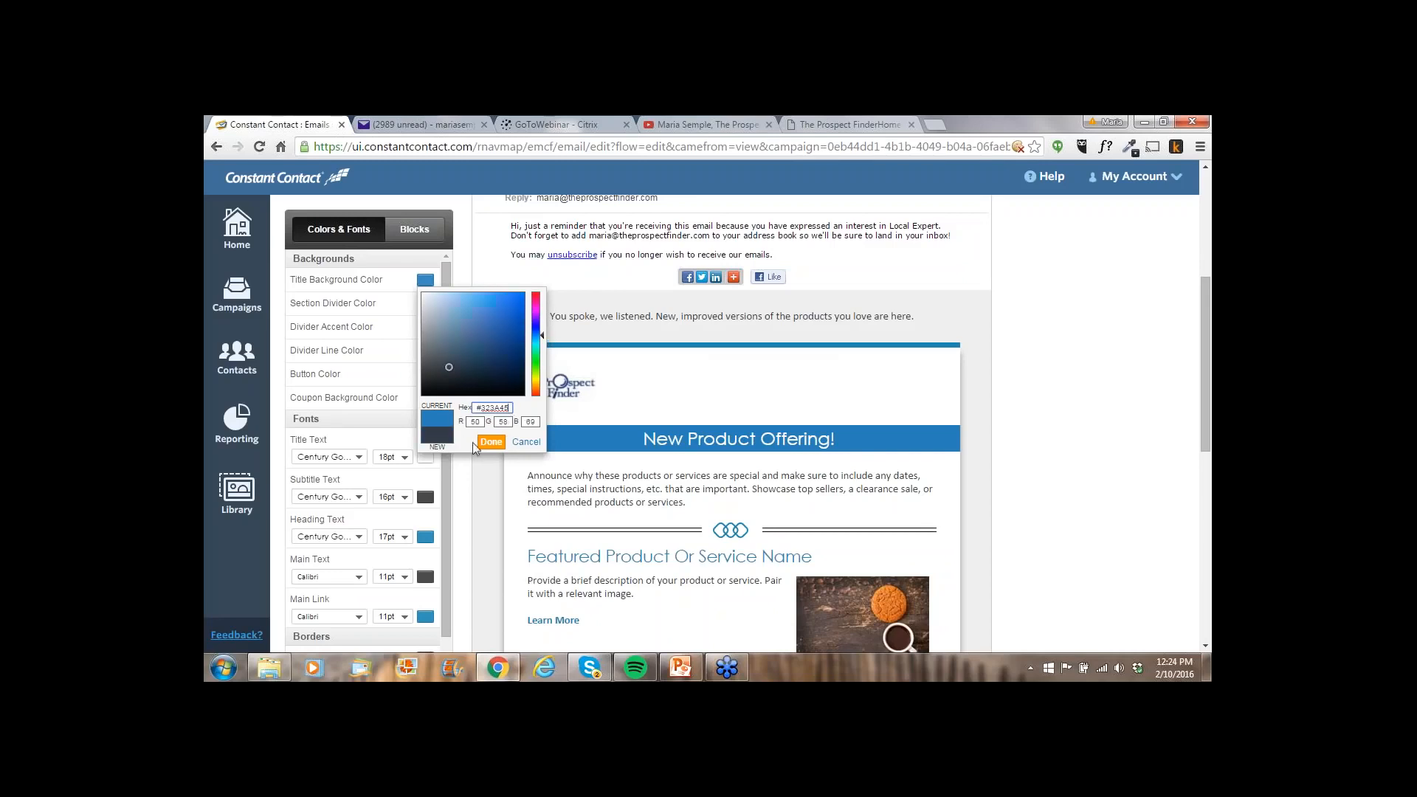
pyautogui.click(491, 443)
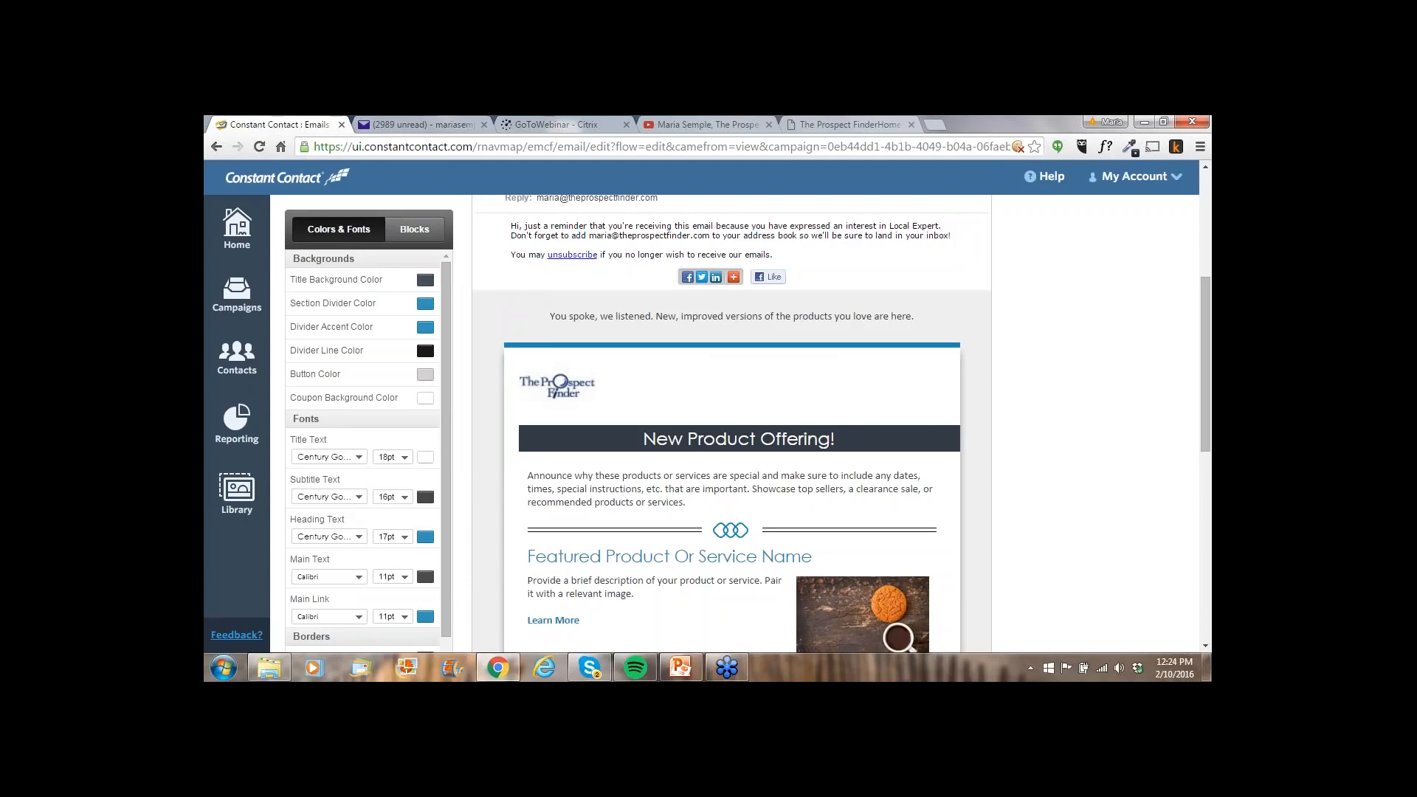
# Delete the Triple Content block with the light bulb image from the newsletter
pyautogui.scroll(-2, 730, 420)
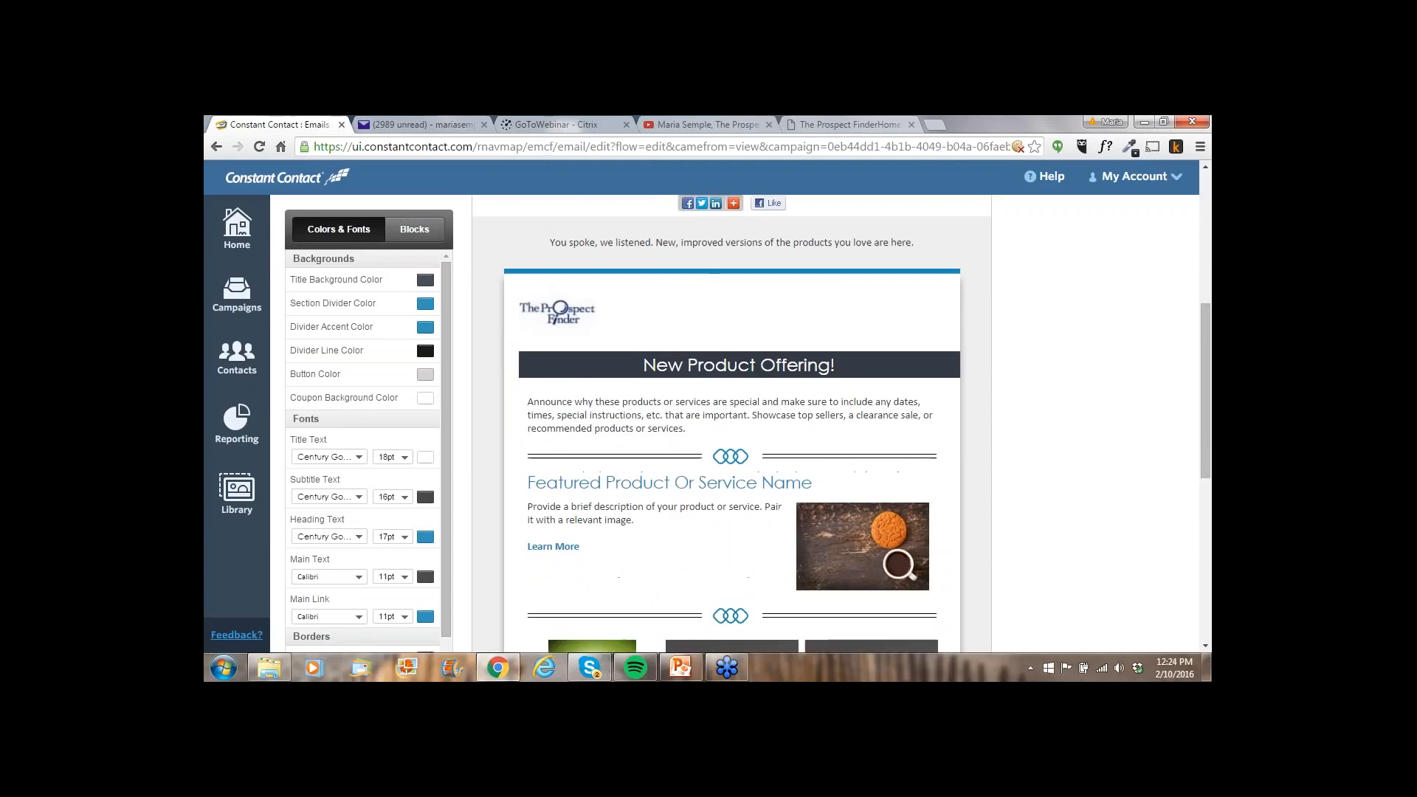
pyautogui.scroll(-2, 731, 421)
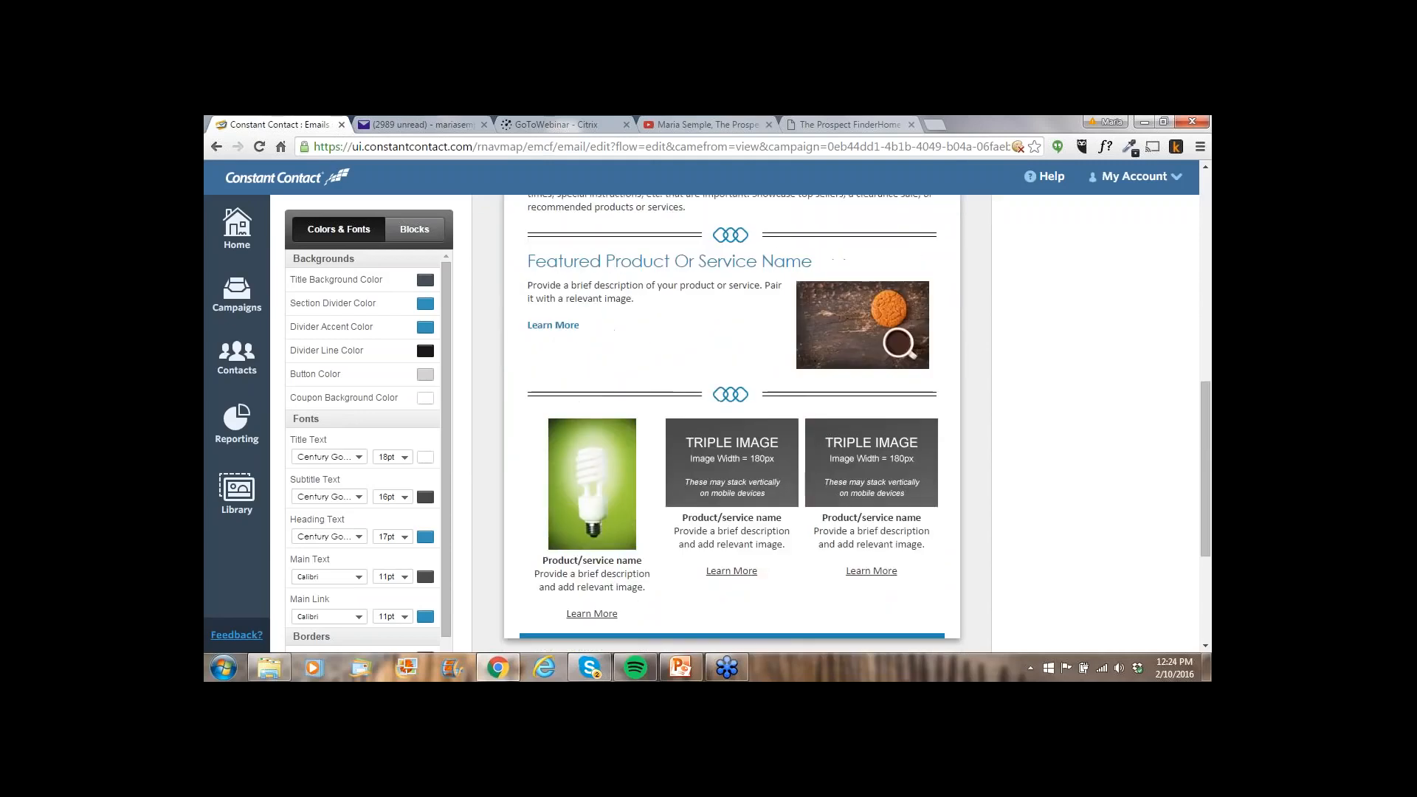
pyautogui.scroll(2, 731, 421)
pyautogui.scroll(1, 731, 421)
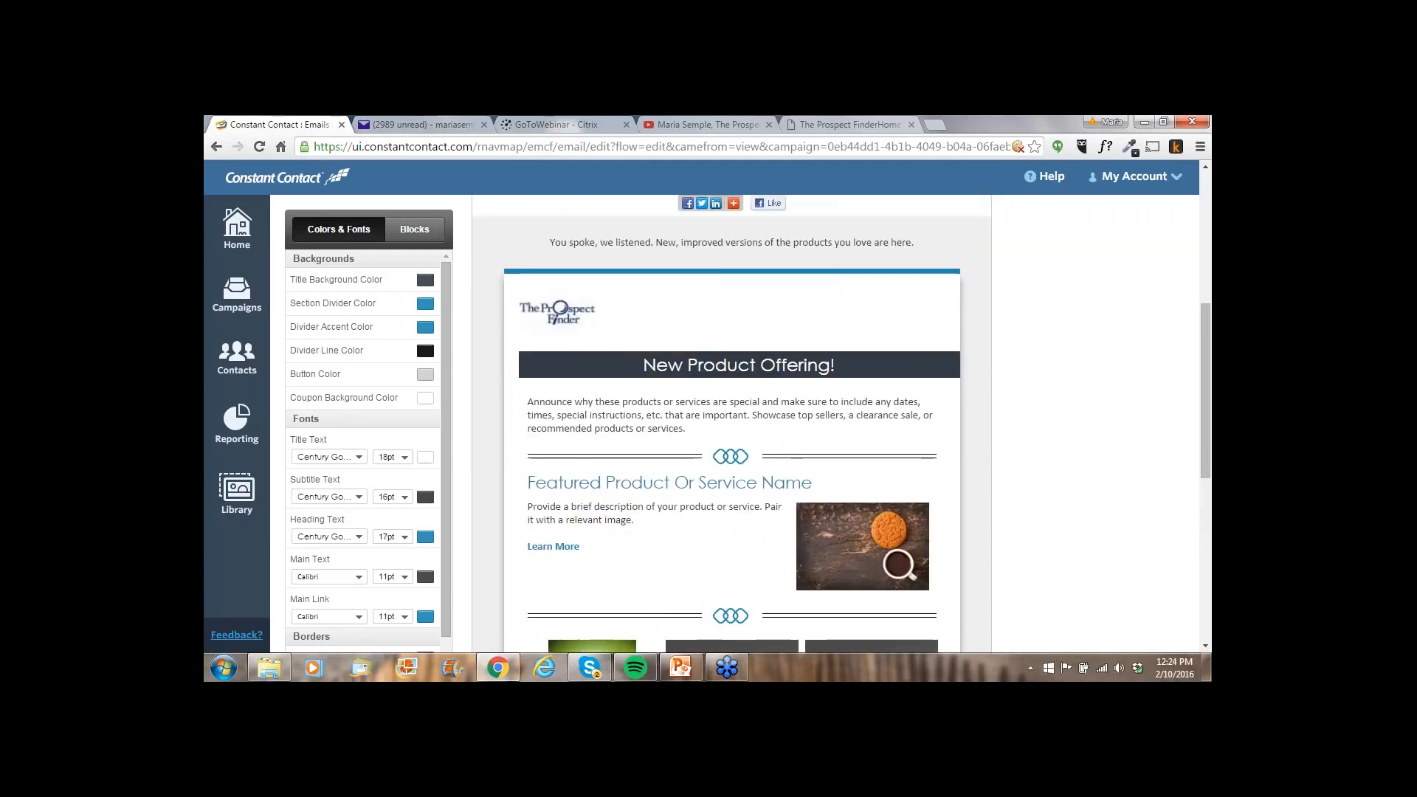
pyautogui.scroll(-2, 737, 508)
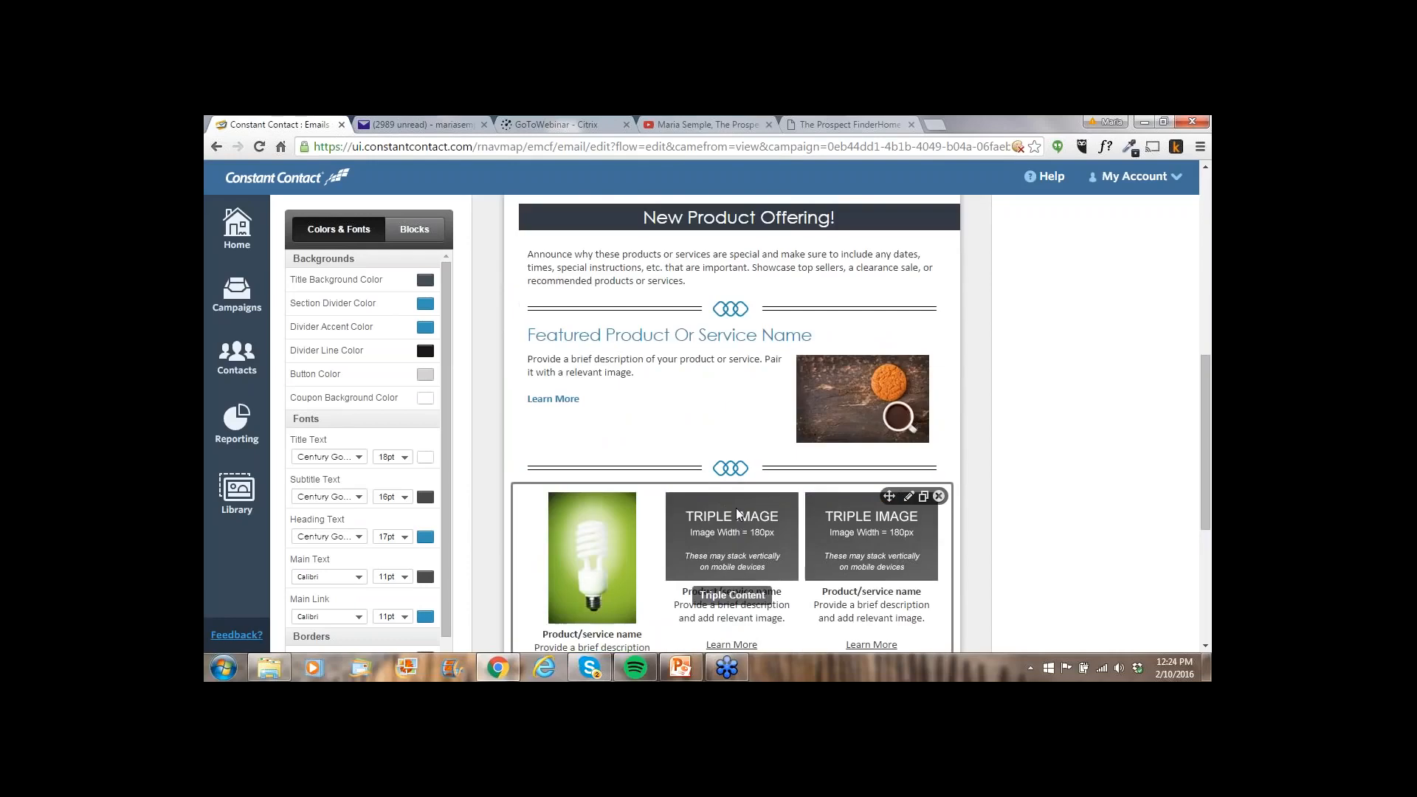
pyautogui.scroll(-2, 737, 508)
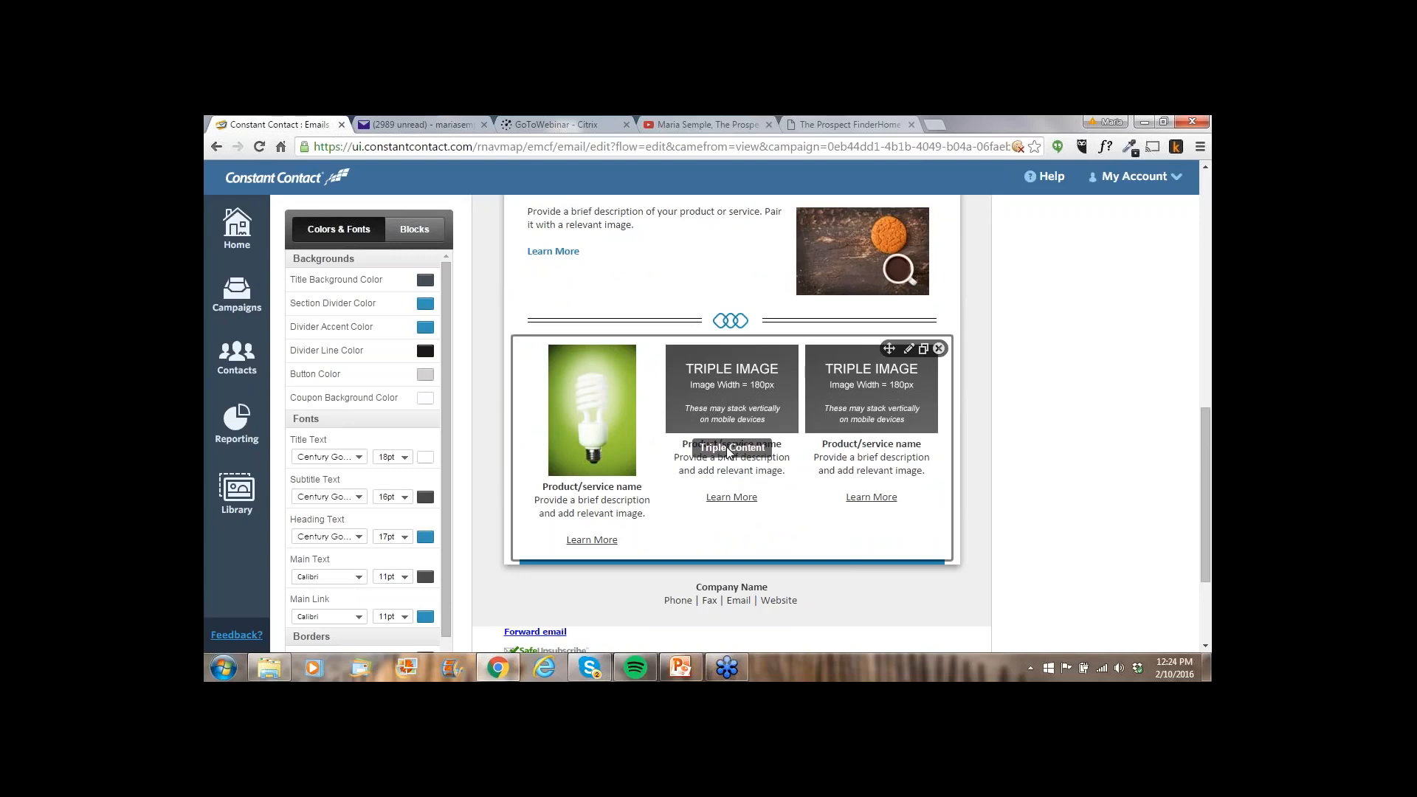
pyautogui.click(939, 350)
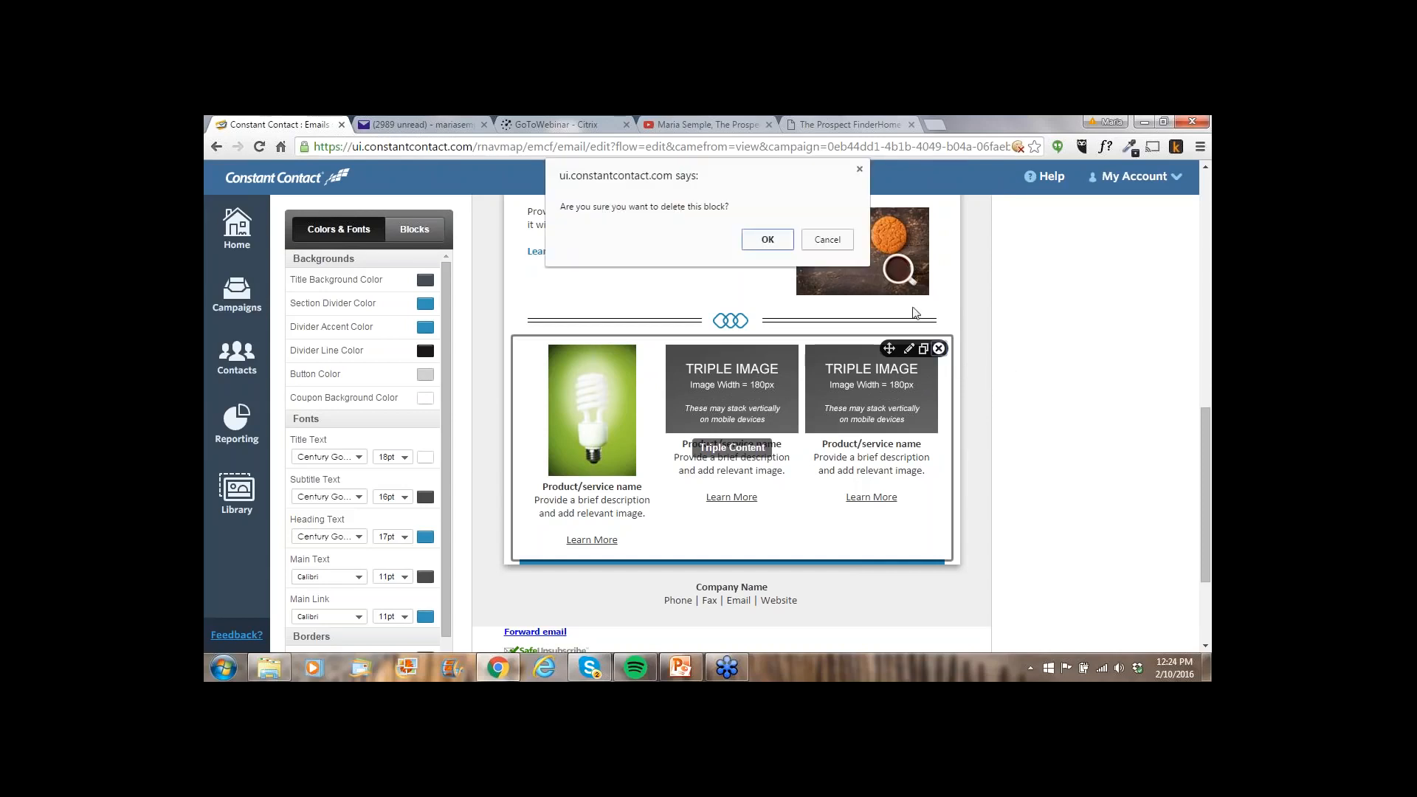
pyautogui.click(765, 241)
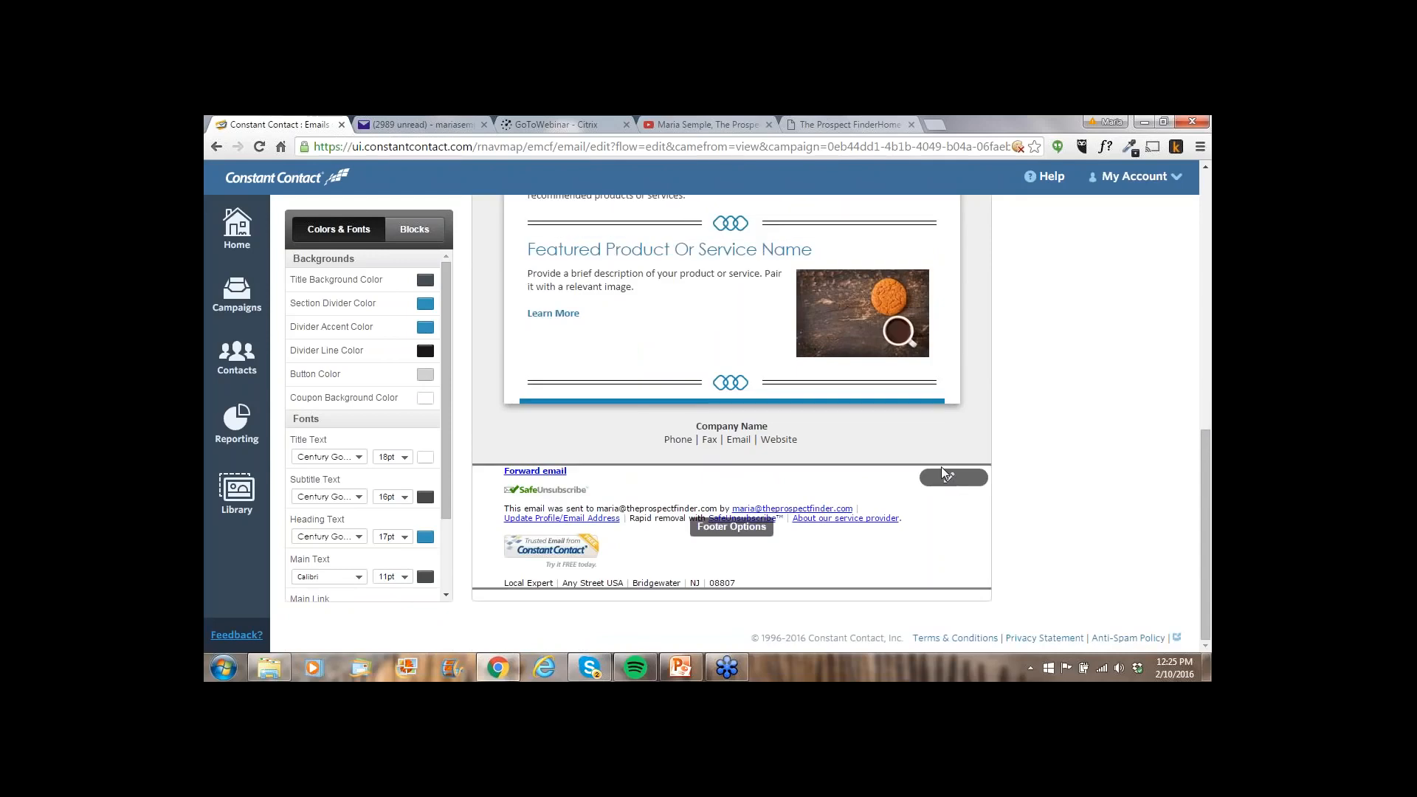
# Insert a Social Media block between the featured product block and the accent divider beneath it
pyautogui.scroll(2, 1002, 391)
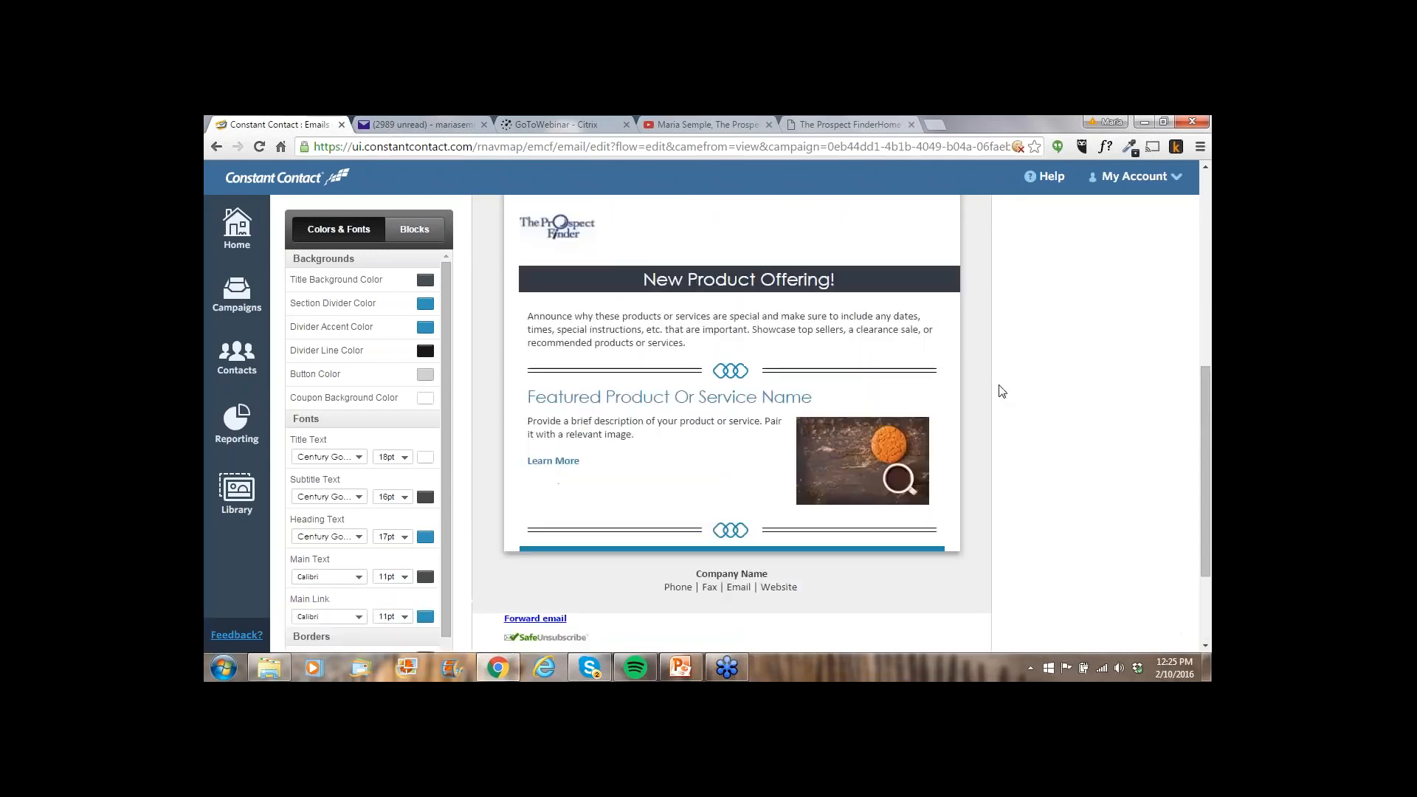
pyautogui.scroll(1, 1002, 392)
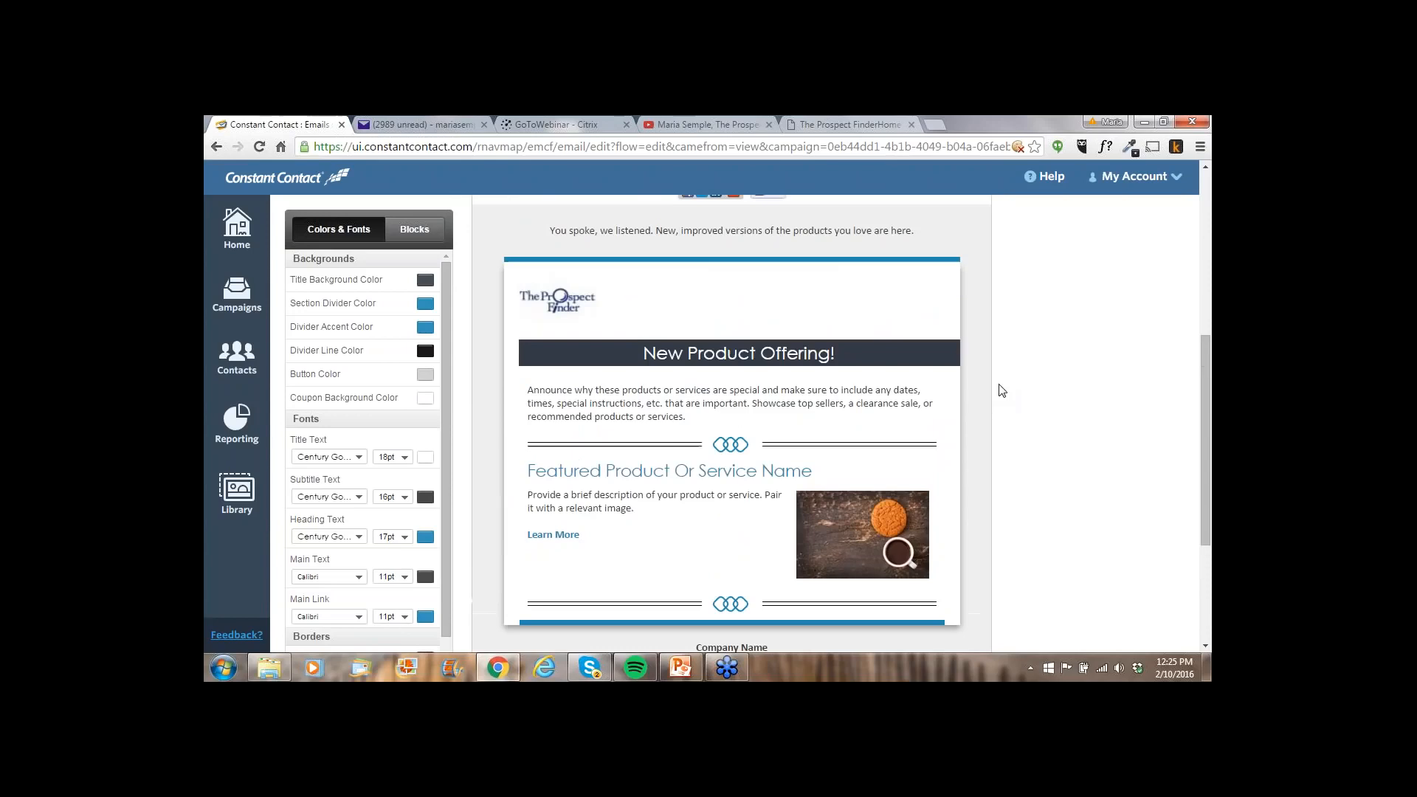
pyautogui.click(414, 229)
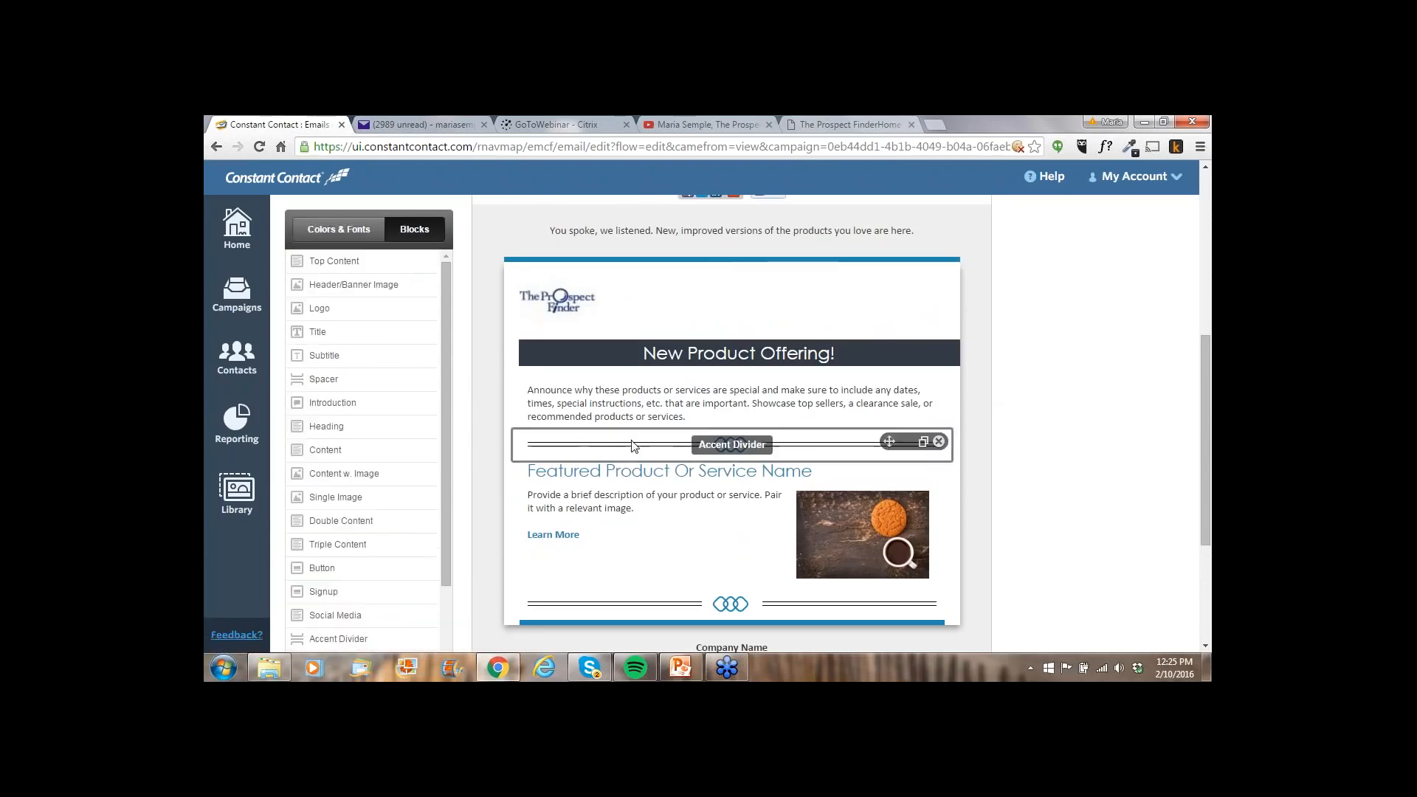
pyautogui.scroll(-1, 631, 445)
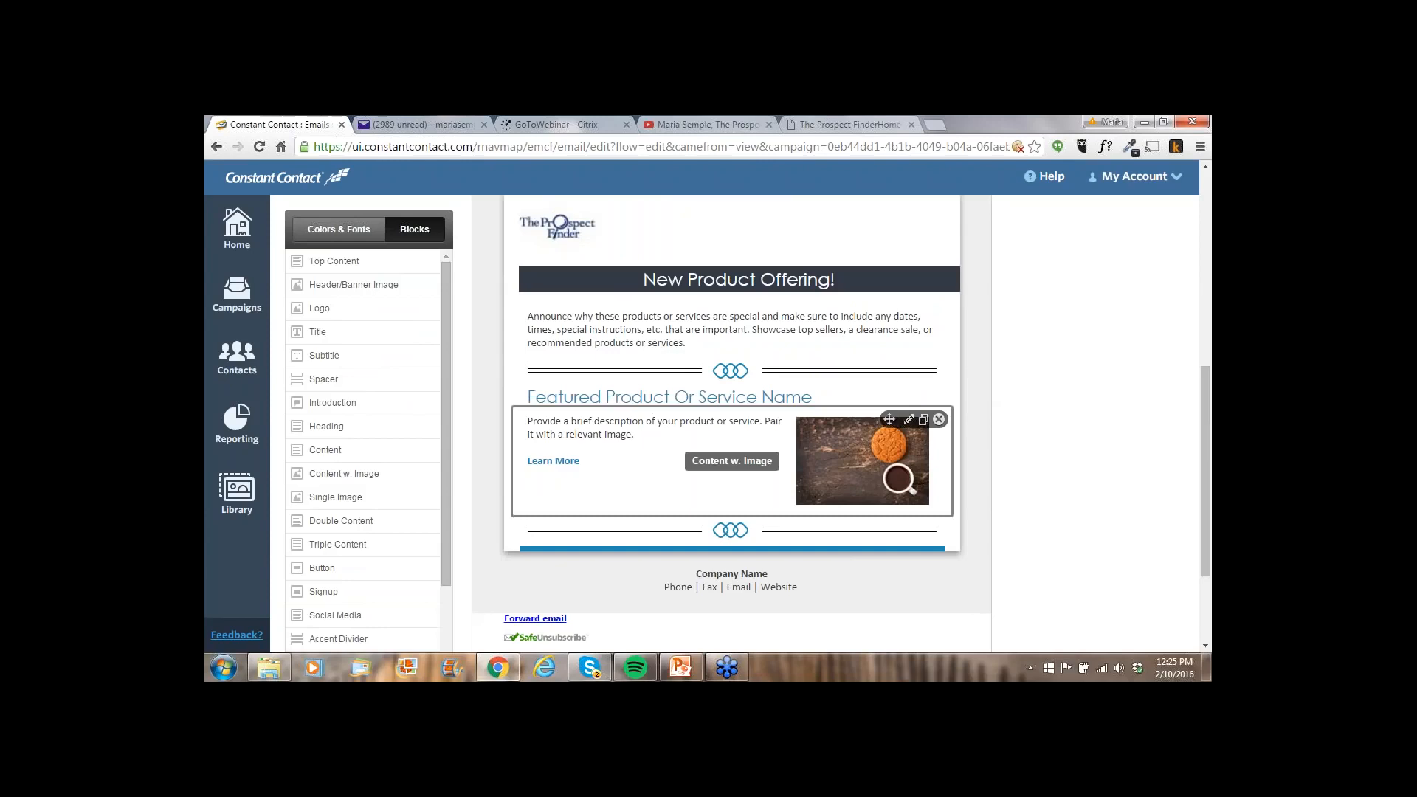
pyautogui.moveTo(446, 495); pyautogui.dragTo(454, 594)
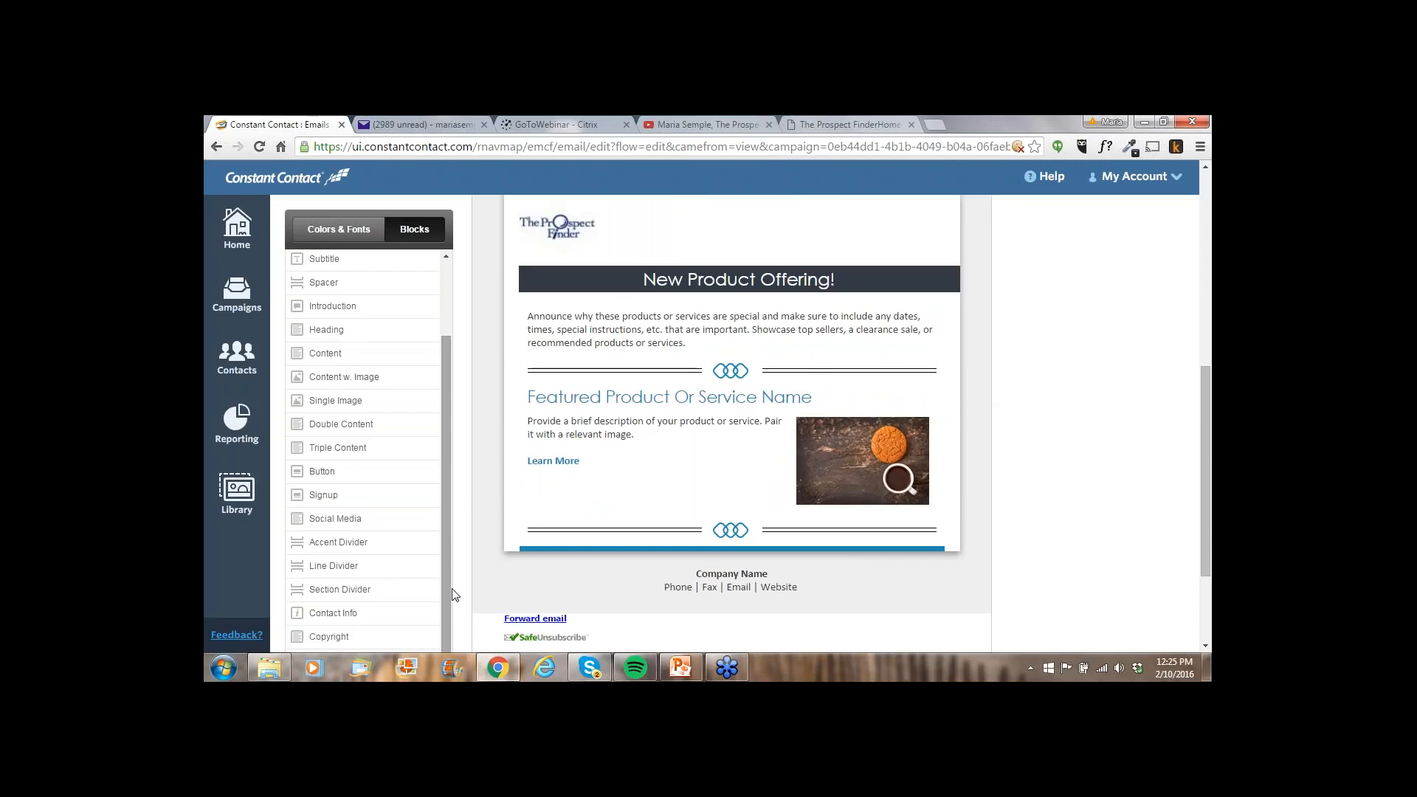
pyautogui.moveTo(454, 595); pyautogui.dragTo(446, 626)
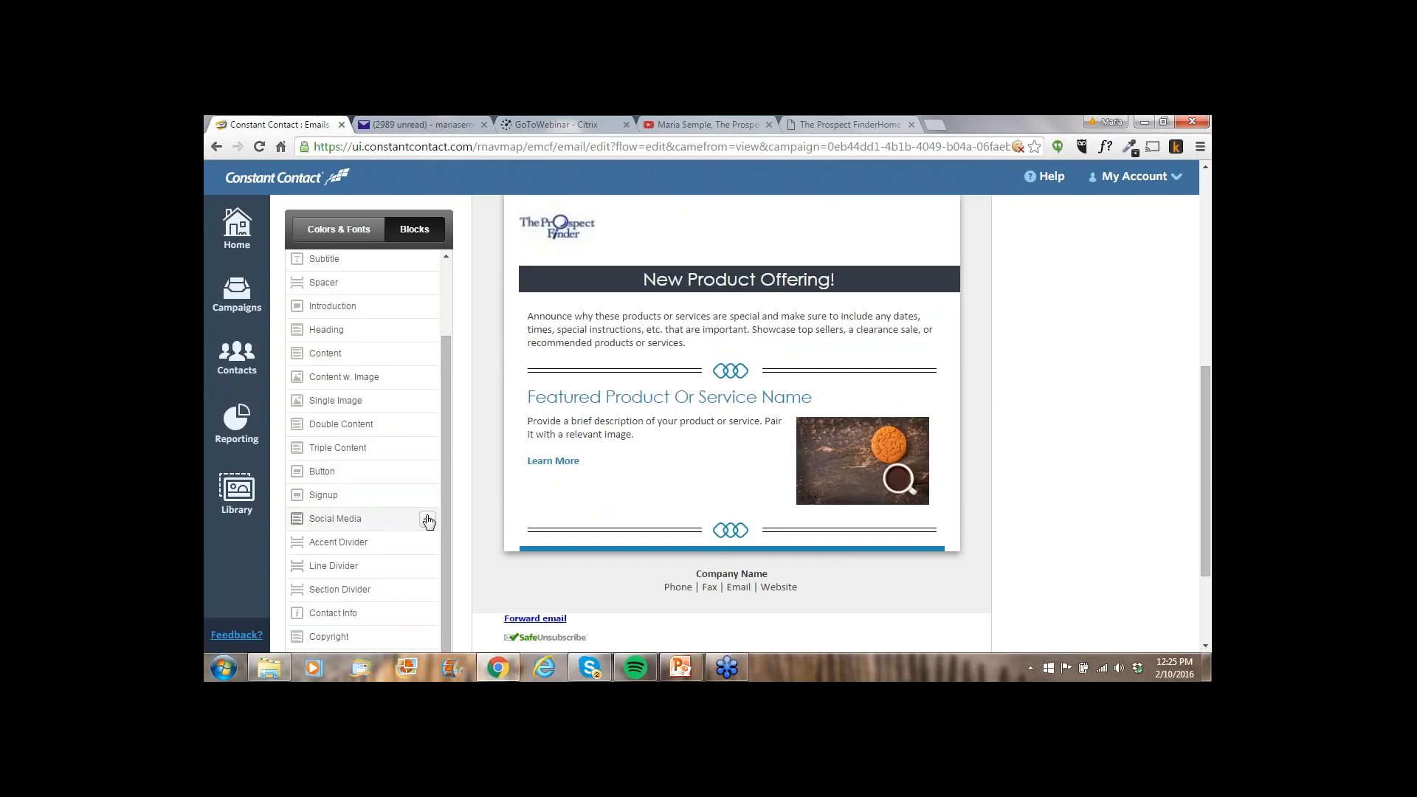
pyautogui.moveTo(428, 519); pyautogui.dragTo(775, 536)
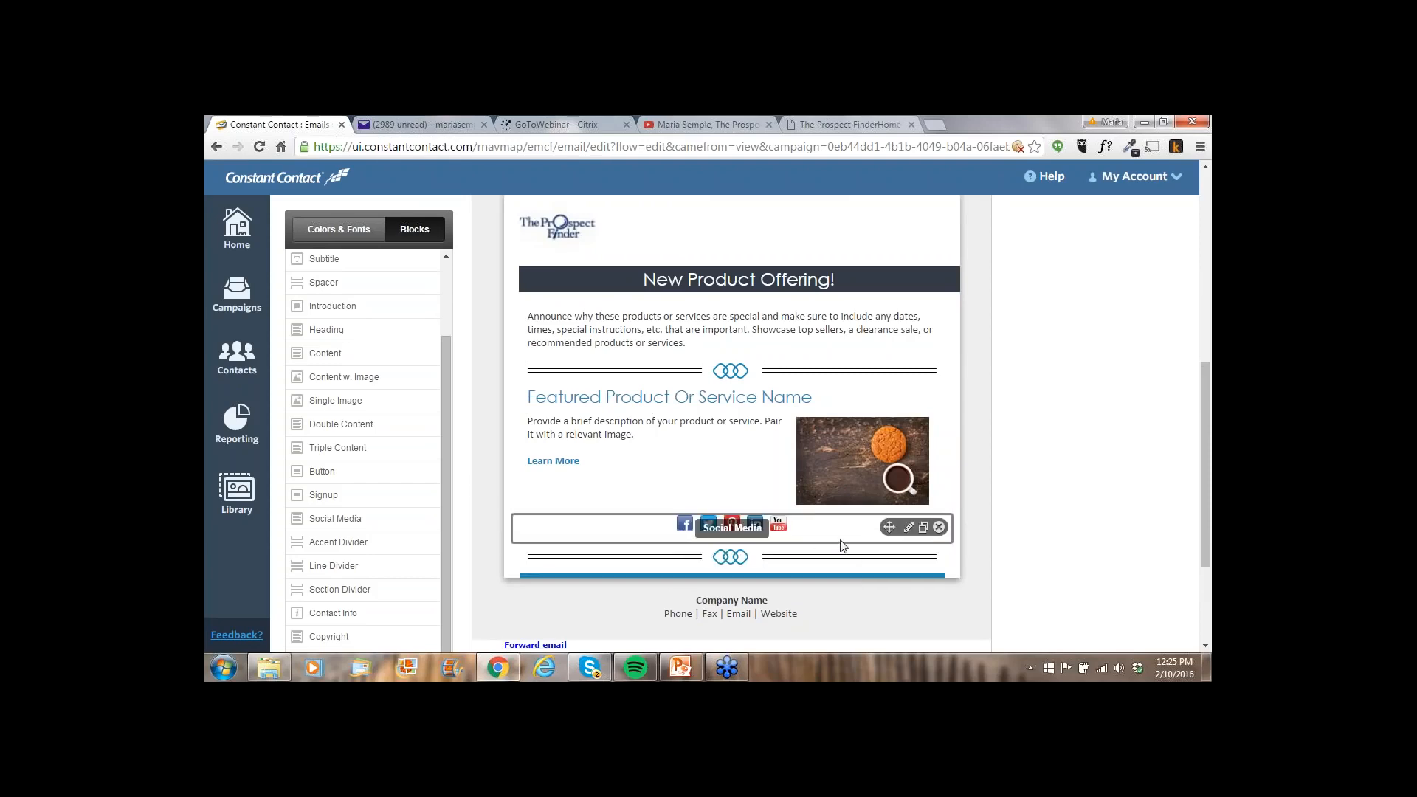
# Open the Social Media block for editing and delete its Pinterest icon
pyautogui.click(909, 529)
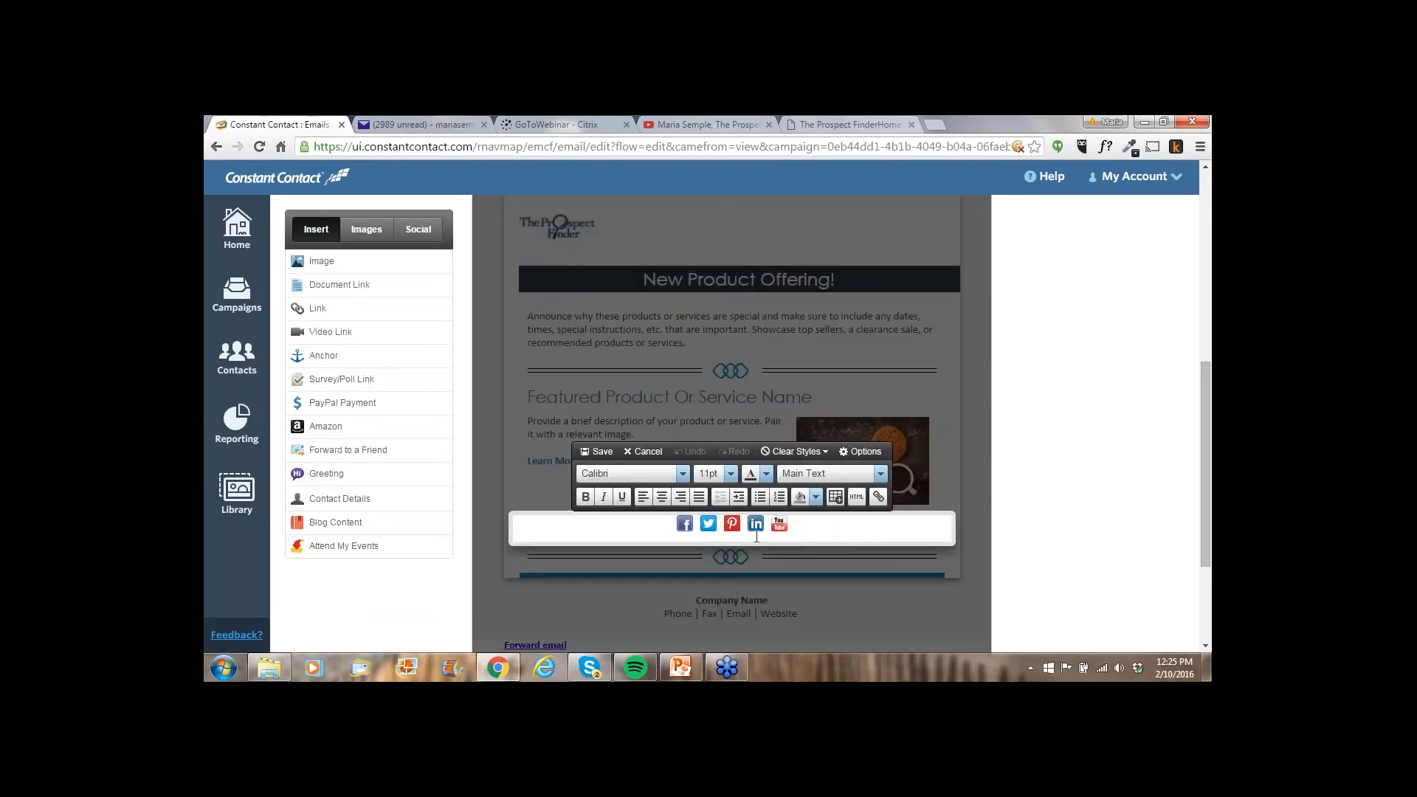
pyautogui.moveTo(736, 539)
pyautogui.click(736, 534)
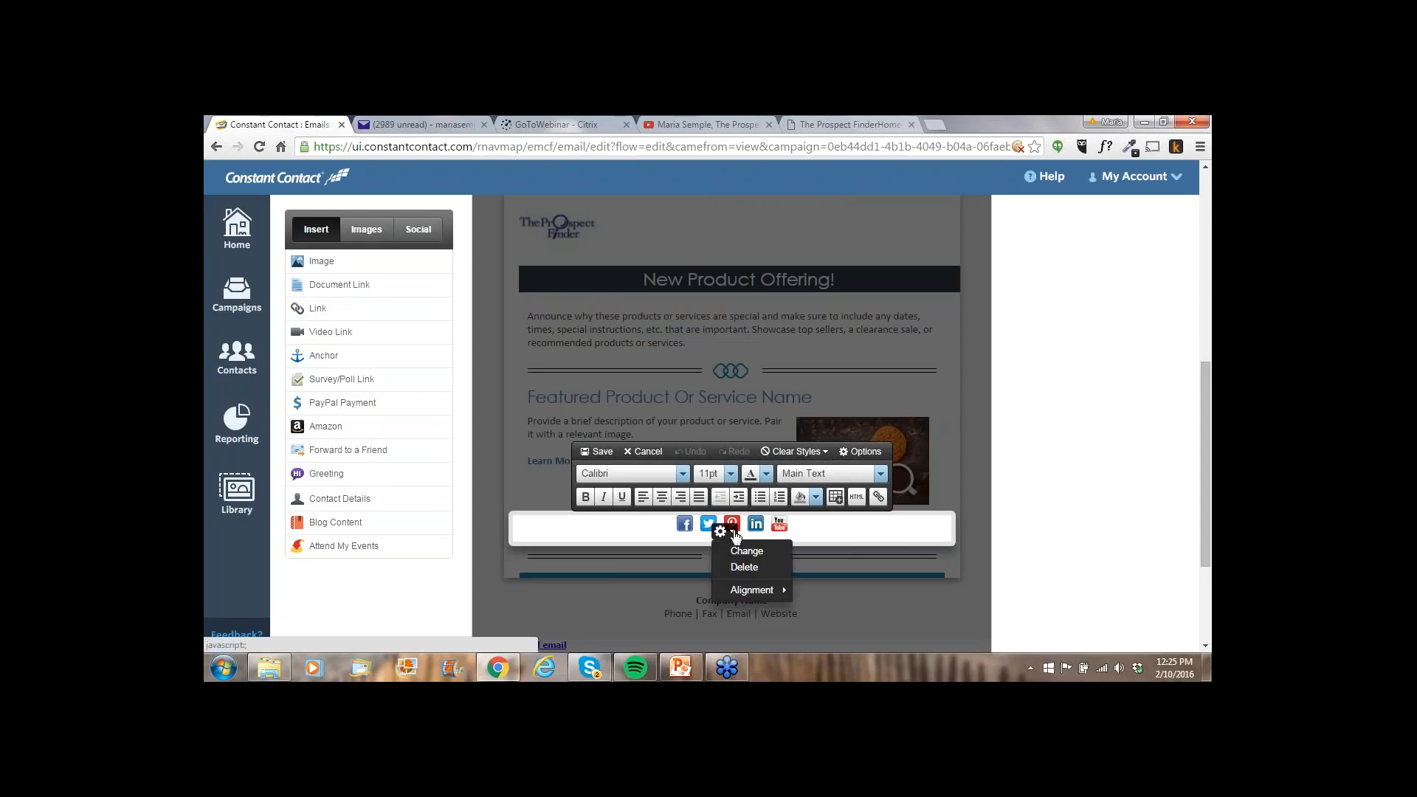
pyautogui.click(737, 566)
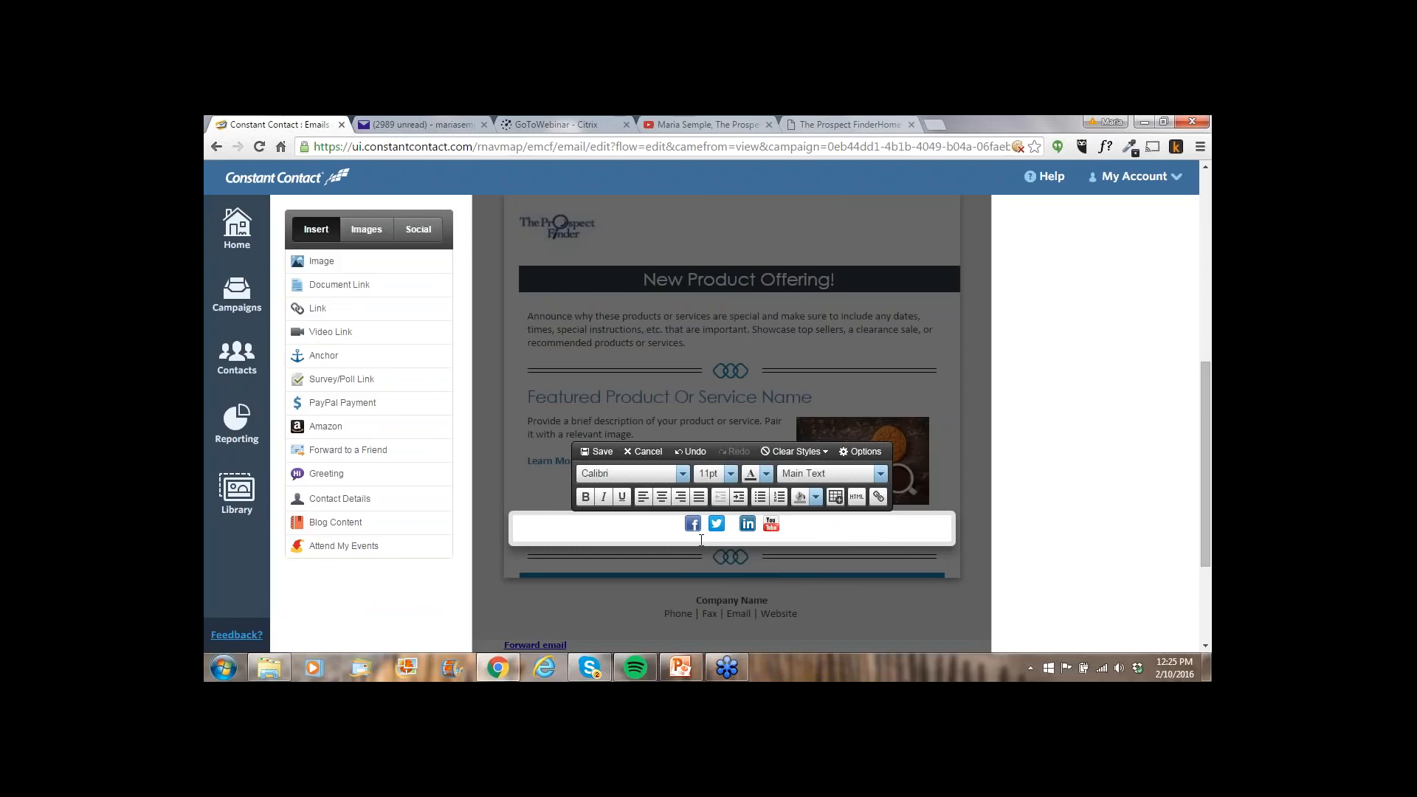
pyautogui.moveTo(696, 535)
pyautogui.click(693, 527)
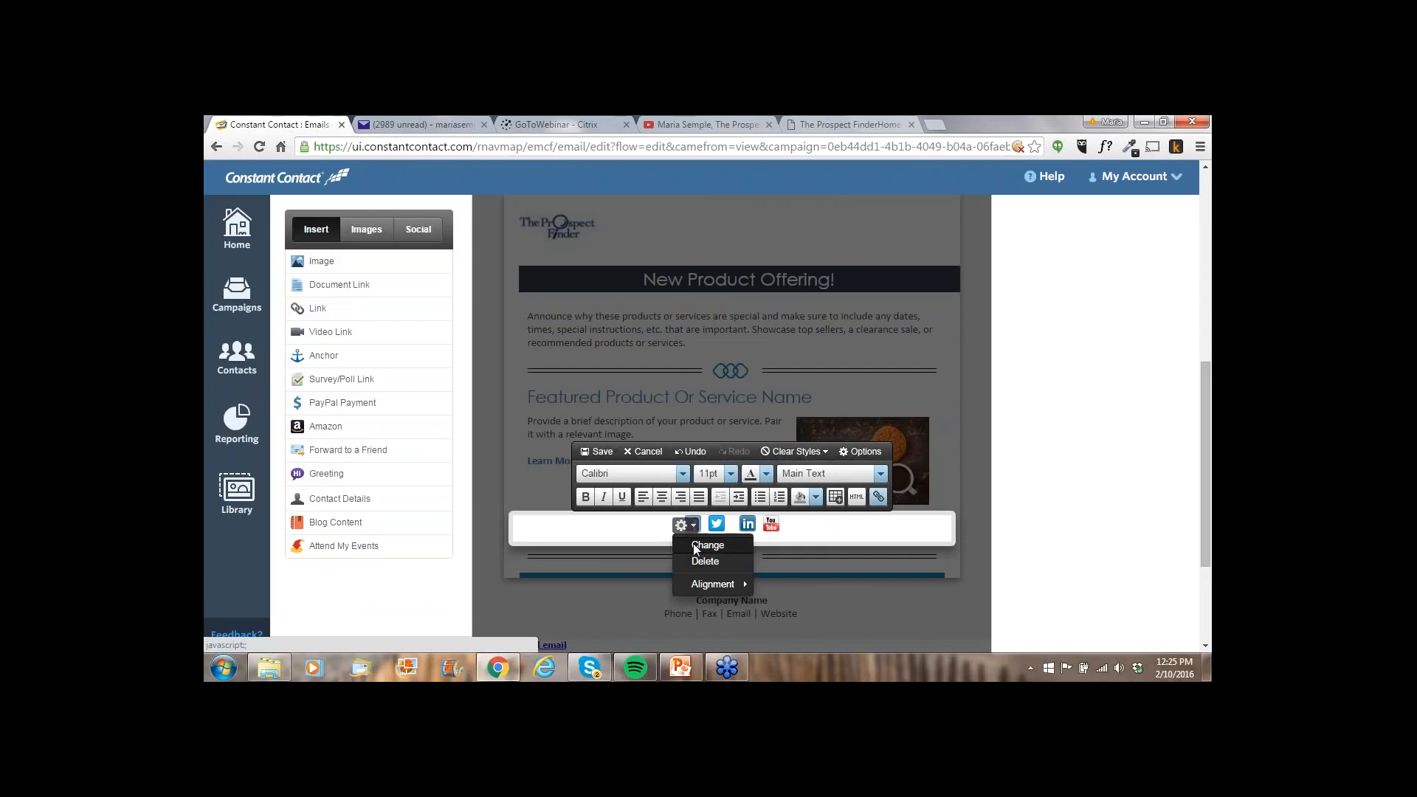
pyautogui.click(695, 547)
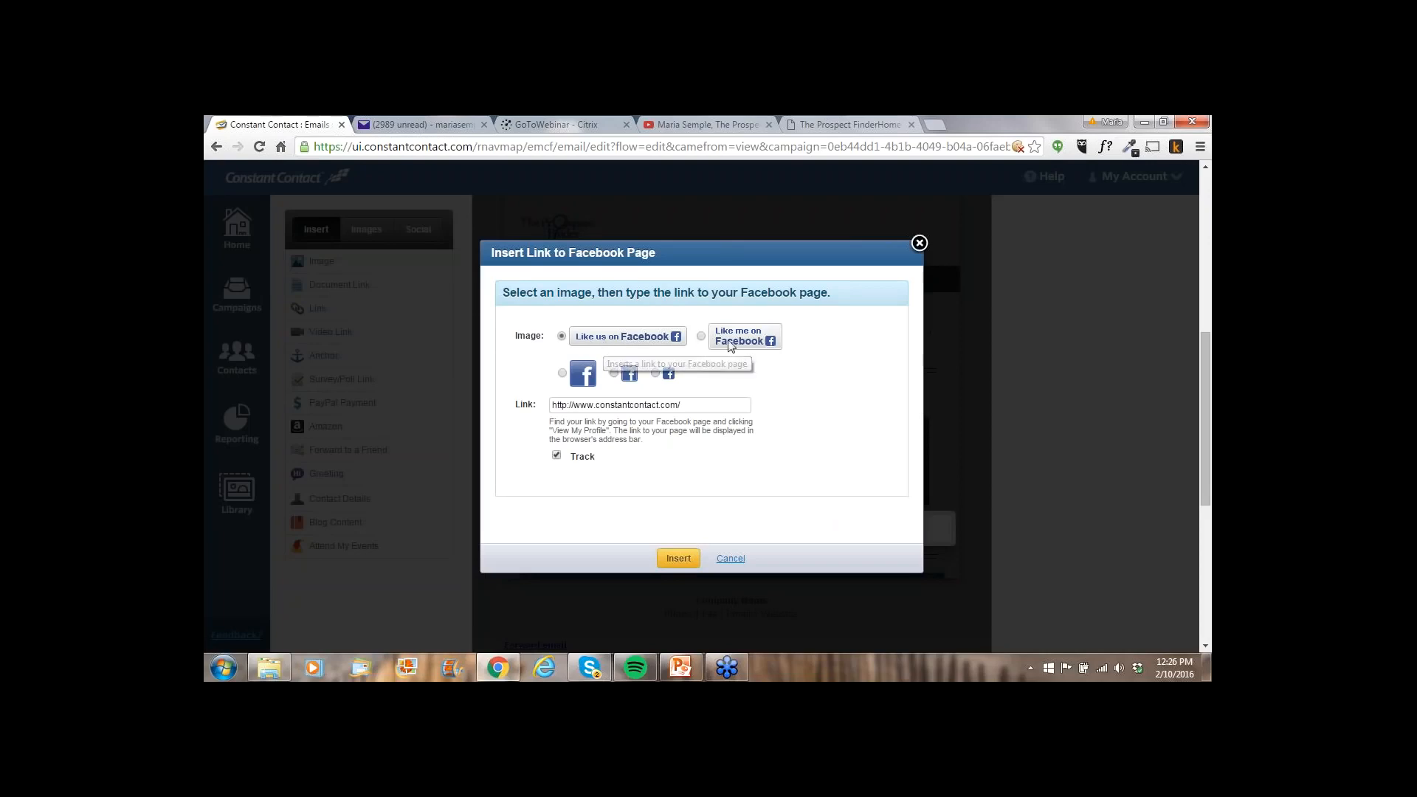
pyautogui.click(614, 374)
pyautogui.moveTo(680, 405); pyautogui.dragTo(530, 405)
pyautogui.write('ht')
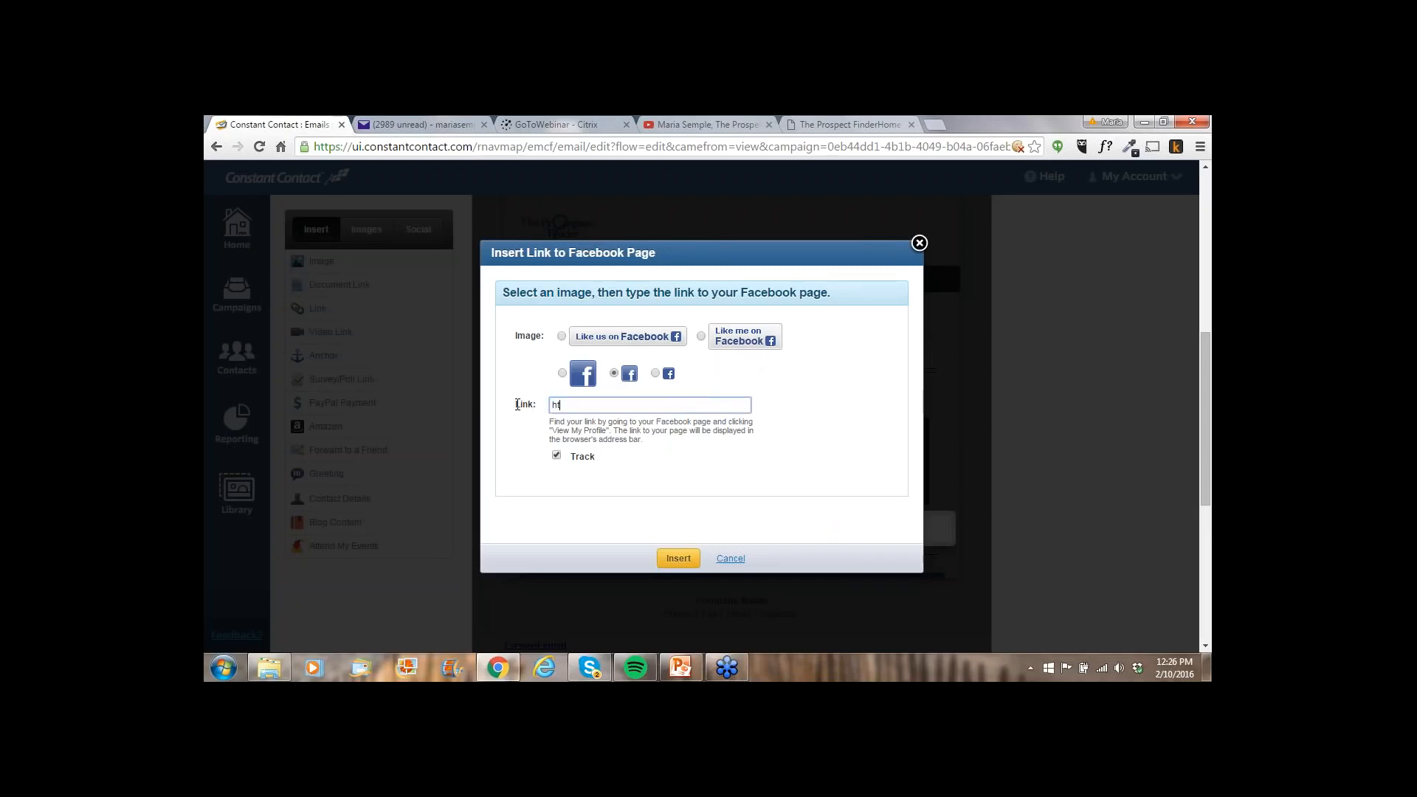
pyautogui.write('tp://www.facebook.com/theprospec')
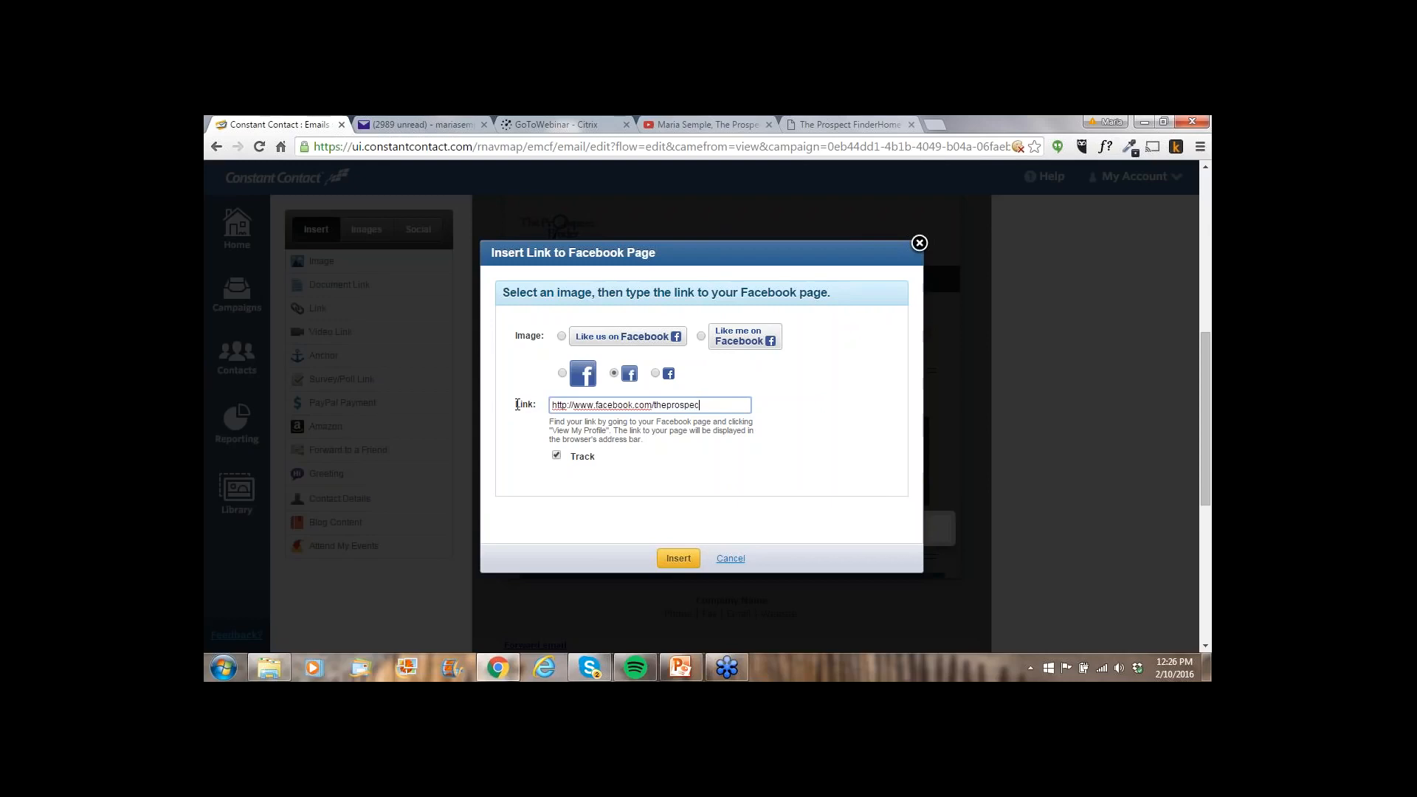
pyautogui.write('tfinder')
pyautogui.click(674, 560)
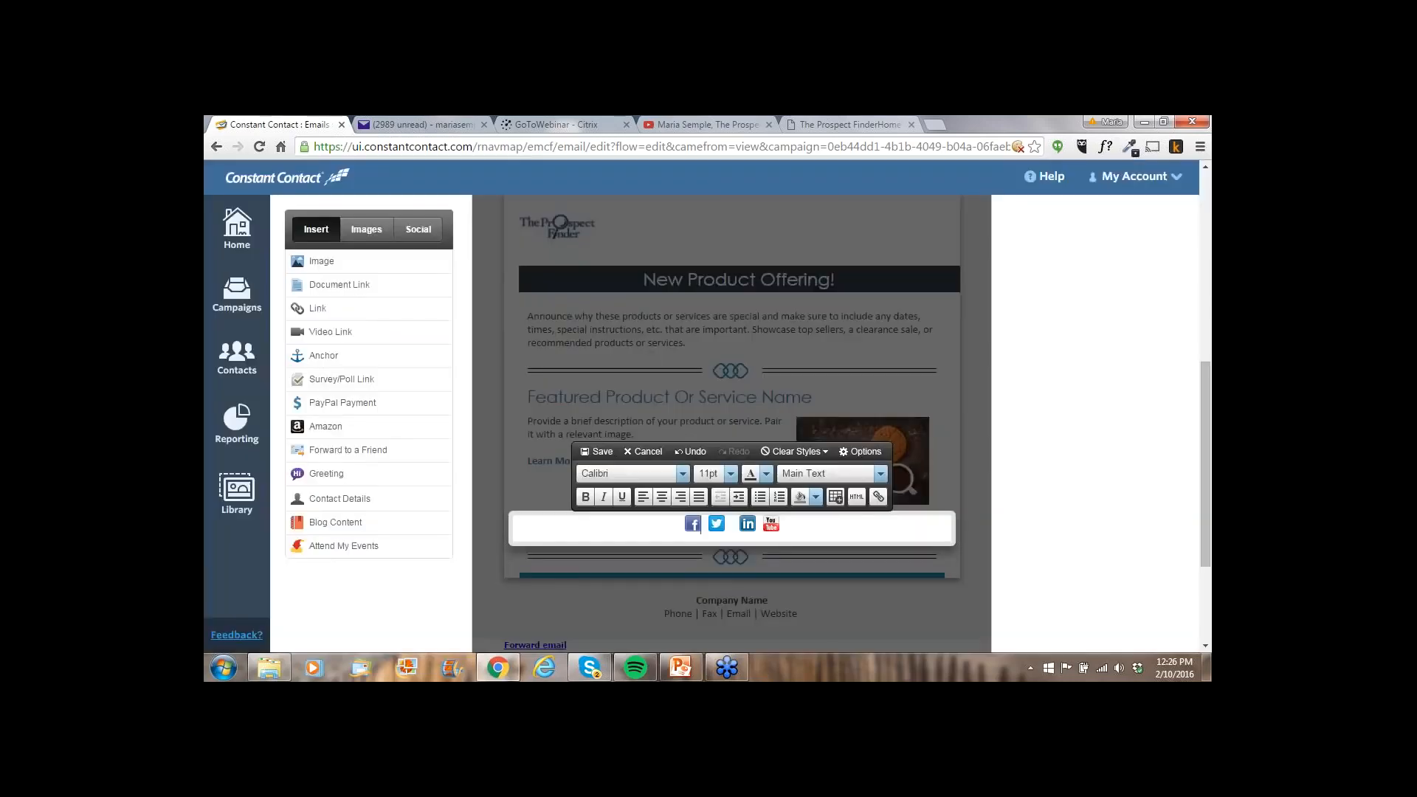
pyautogui.click(596, 451)
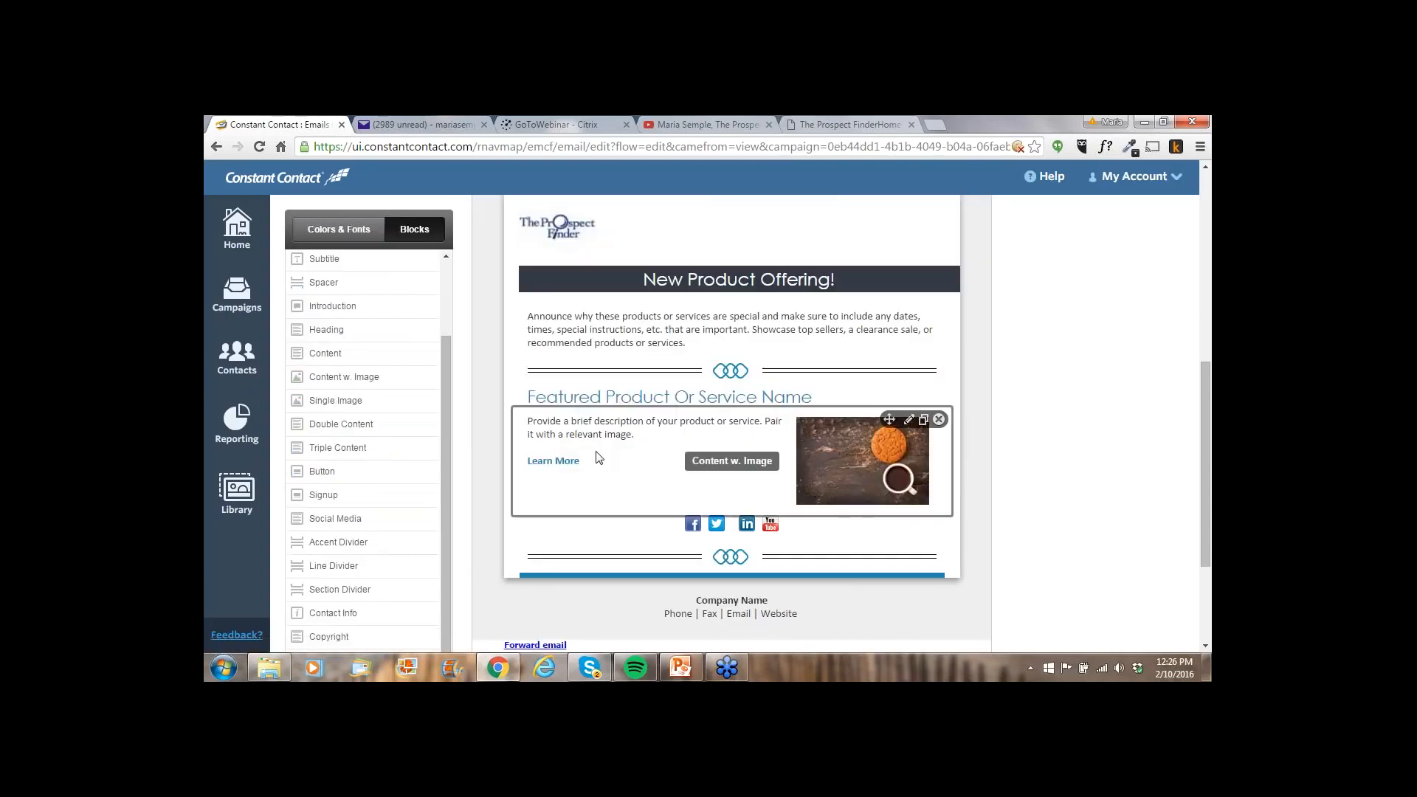
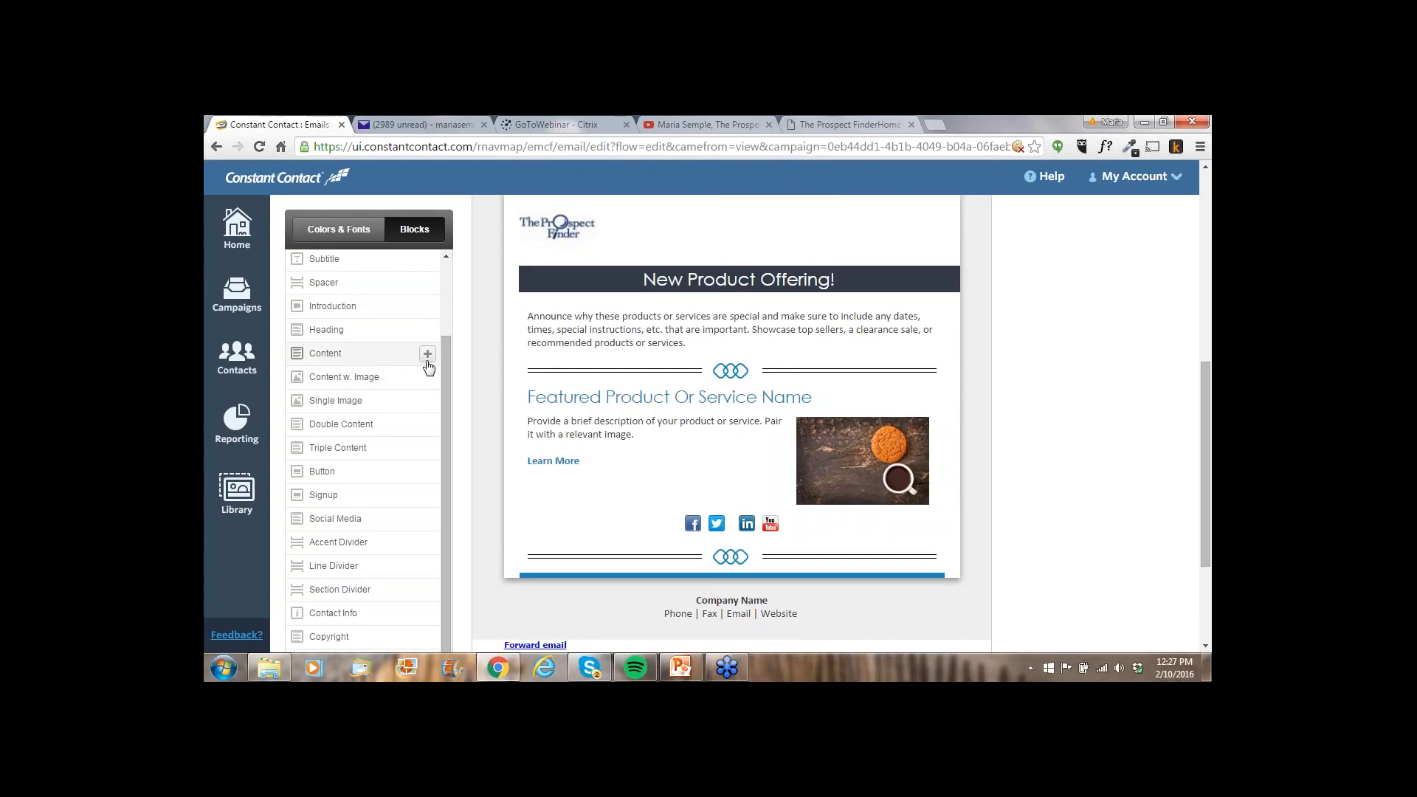
# Insert a Content block below the introduction text and duplicate the accent divider above the Featured Product heading
pyautogui.moveTo(426, 357); pyautogui.dragTo(773, 380)
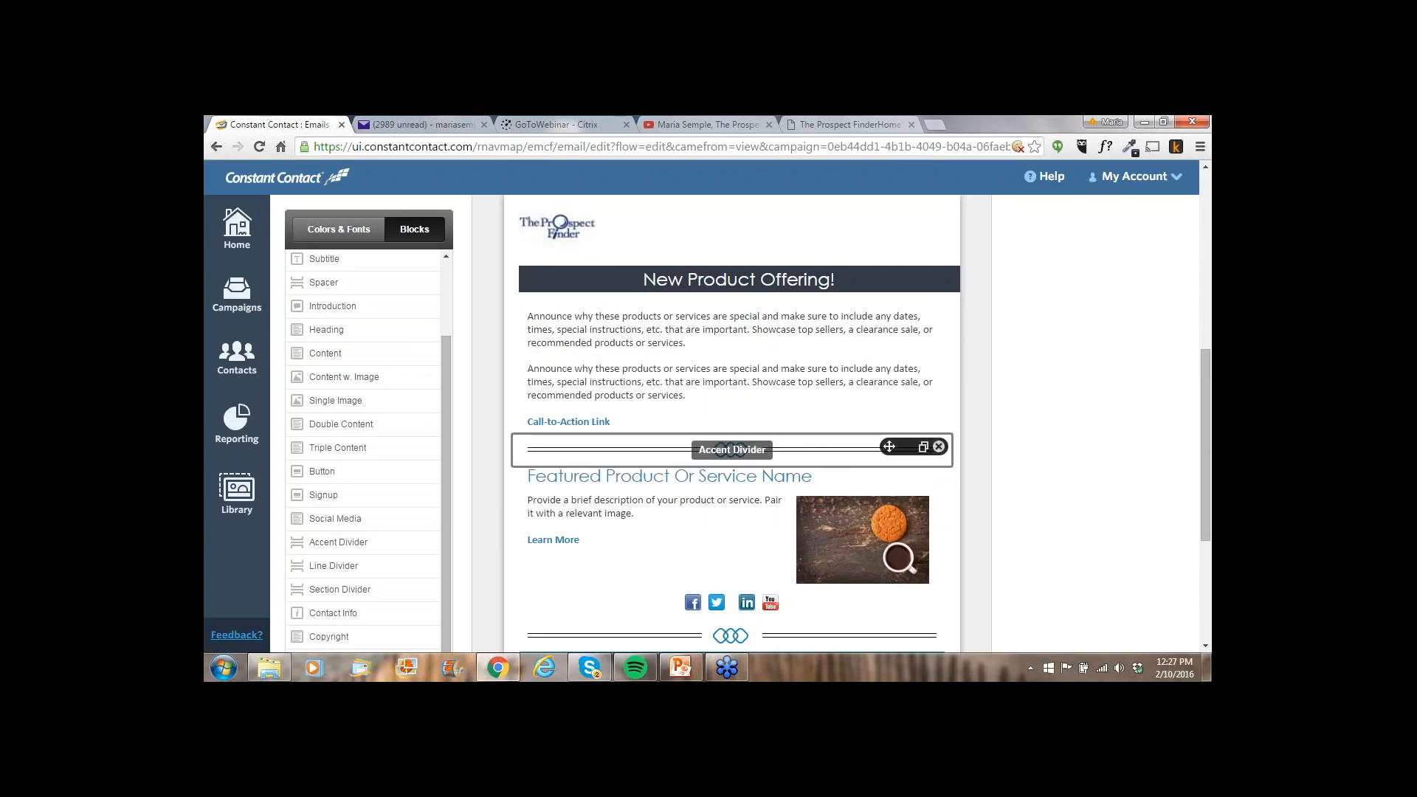
pyautogui.click(924, 448)
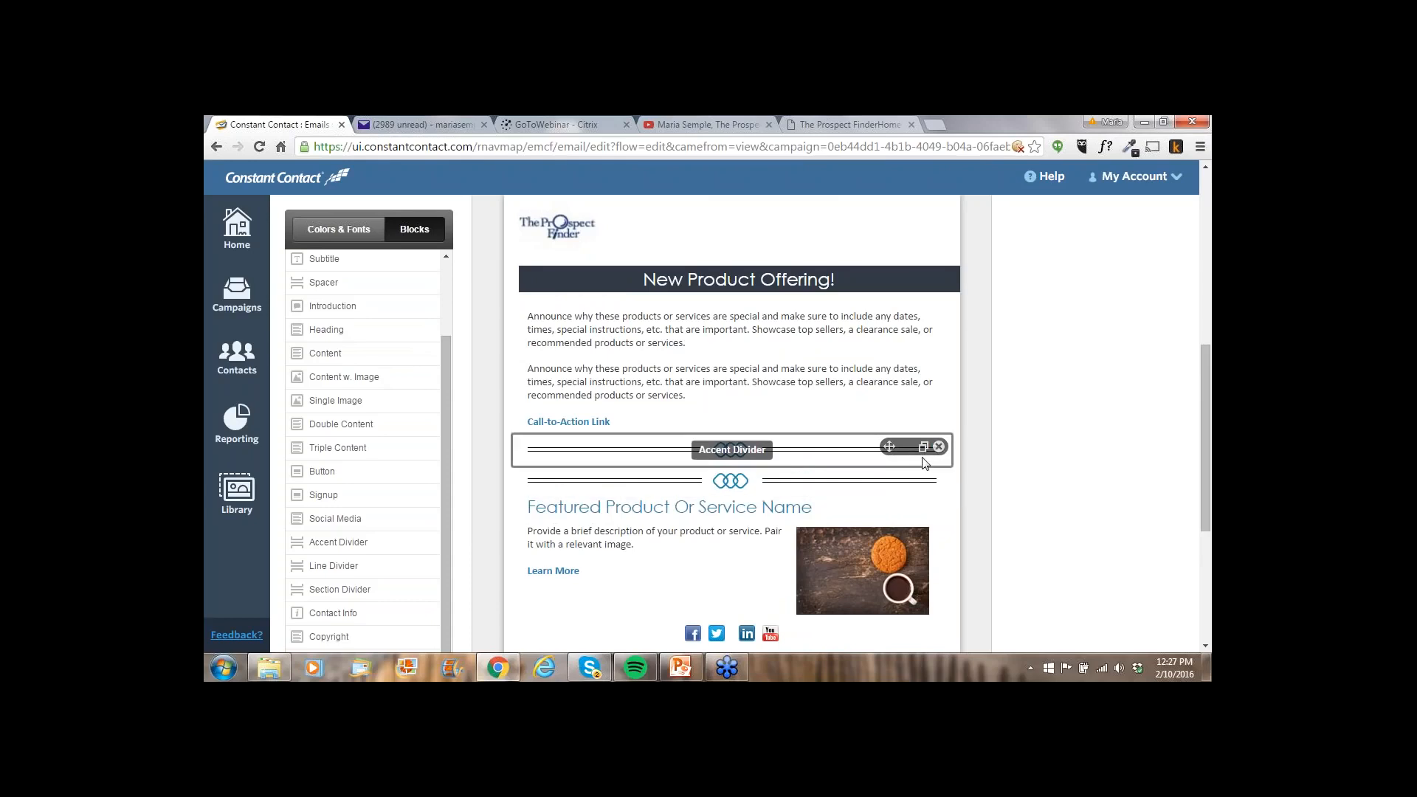
# Move the upper accent divider between the introduction and the Content block, and delete the Content block's Call-to-Action Link text
pyautogui.moveTo(889, 449); pyautogui.dragTo(873, 375)
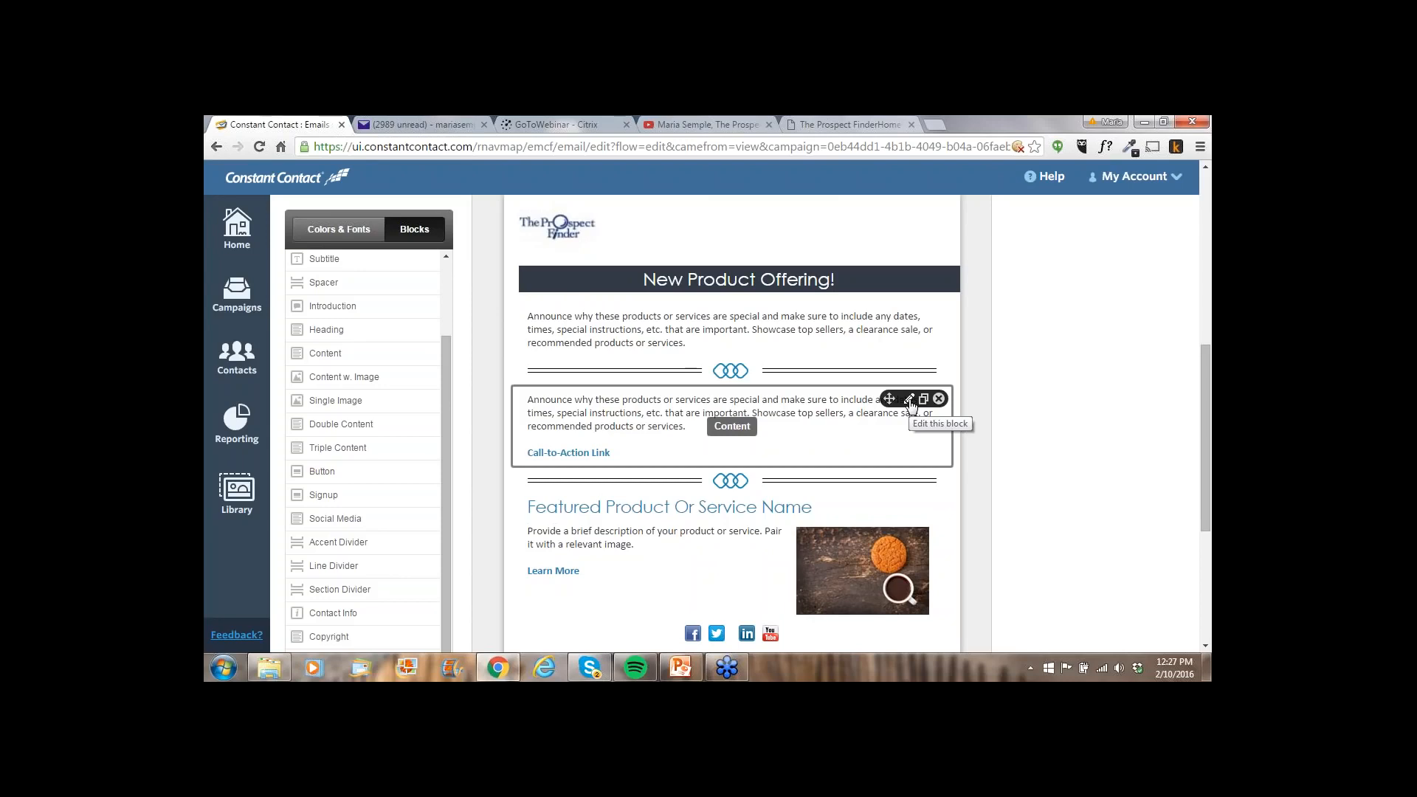
pyautogui.click(909, 400)
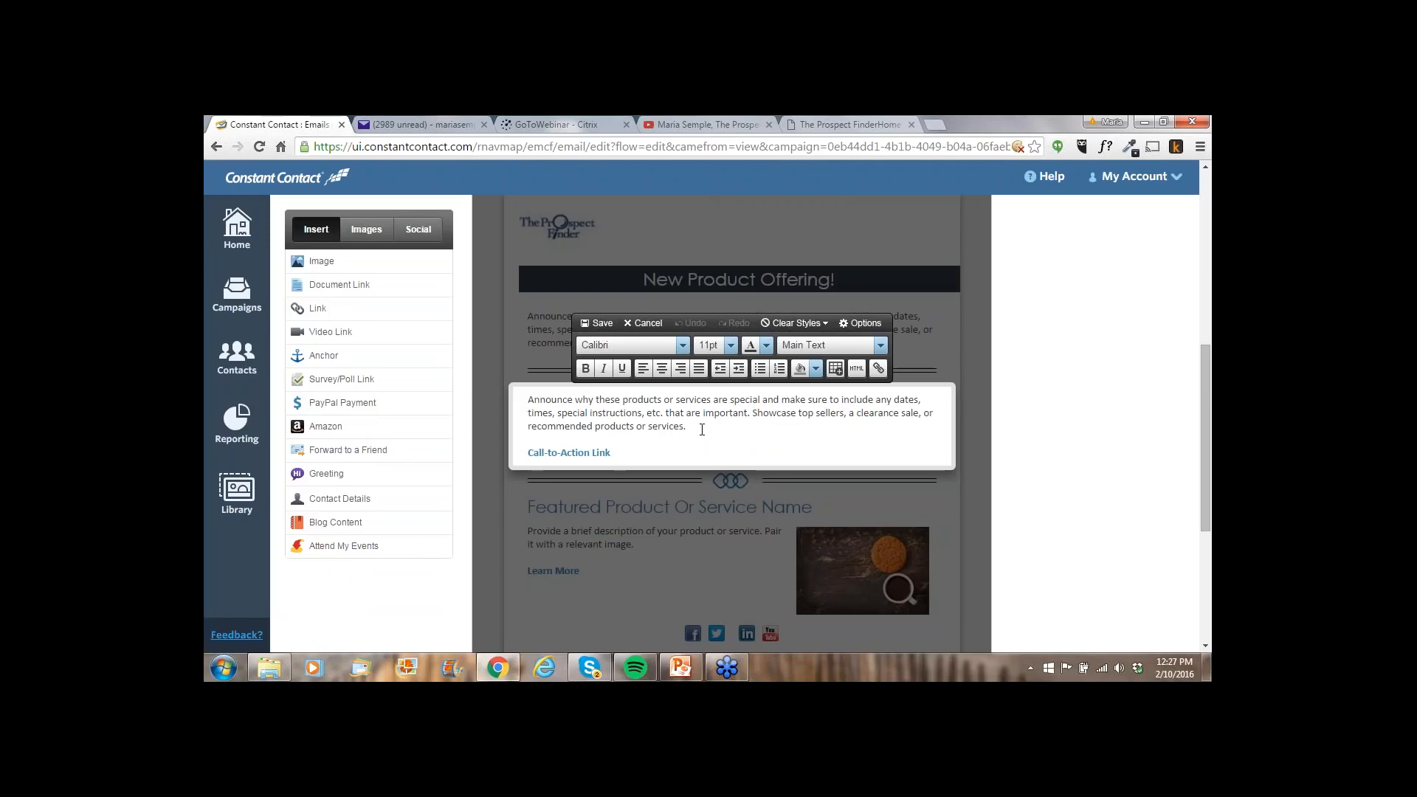
pyautogui.moveTo(618, 453); pyautogui.dragTo(495, 456)
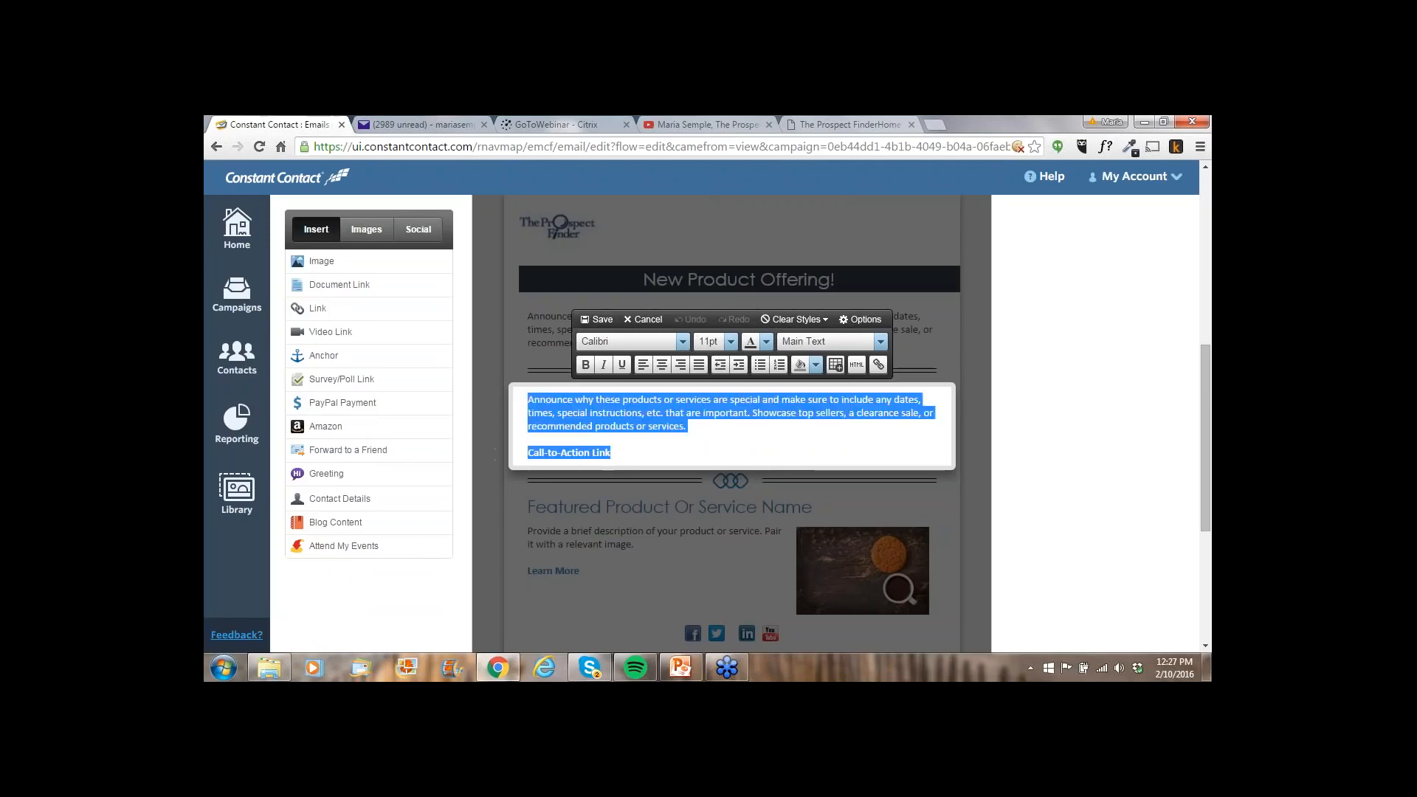
pyautogui.click(618, 453)
pyautogui.moveTo(613, 452); pyautogui.dragTo(527, 459)
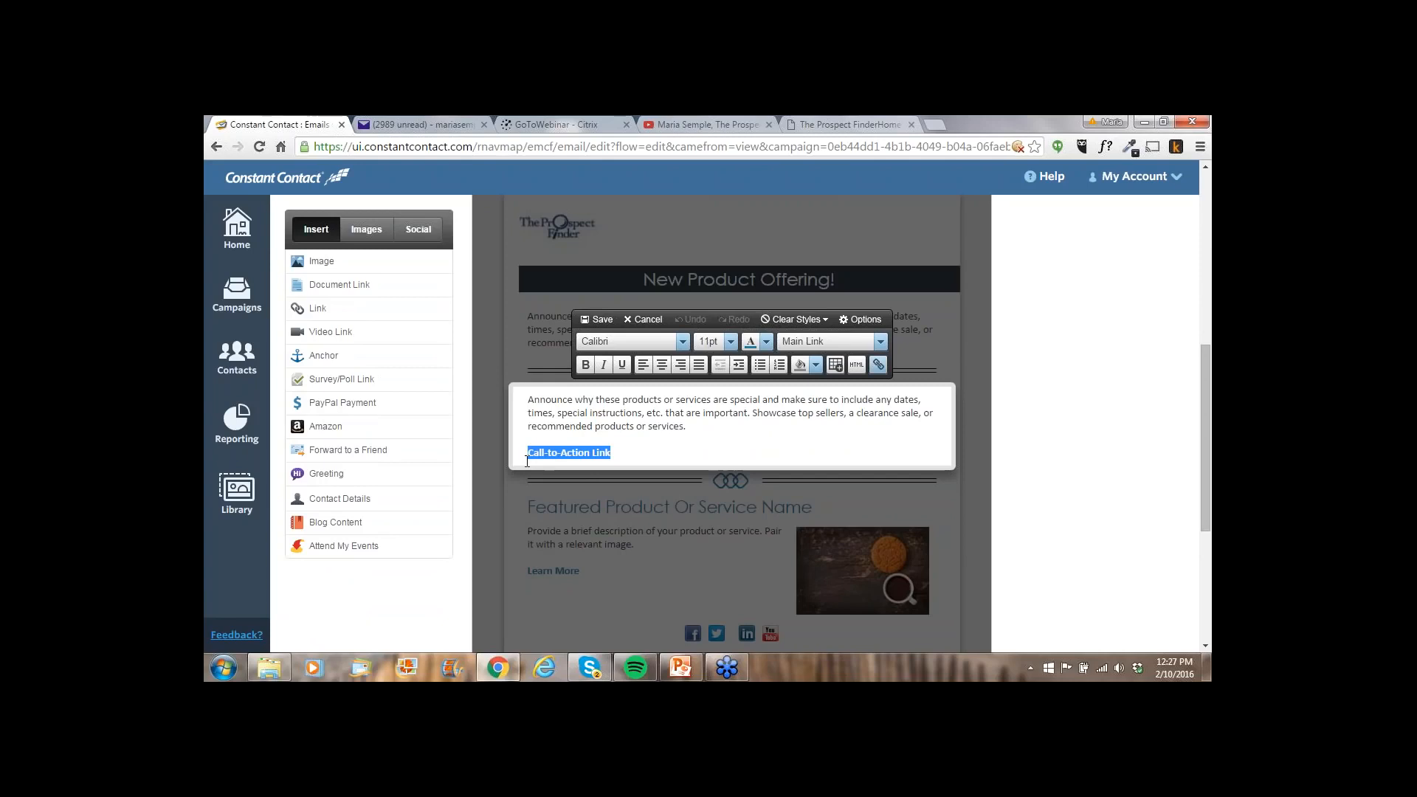
pyautogui.press('Delete')
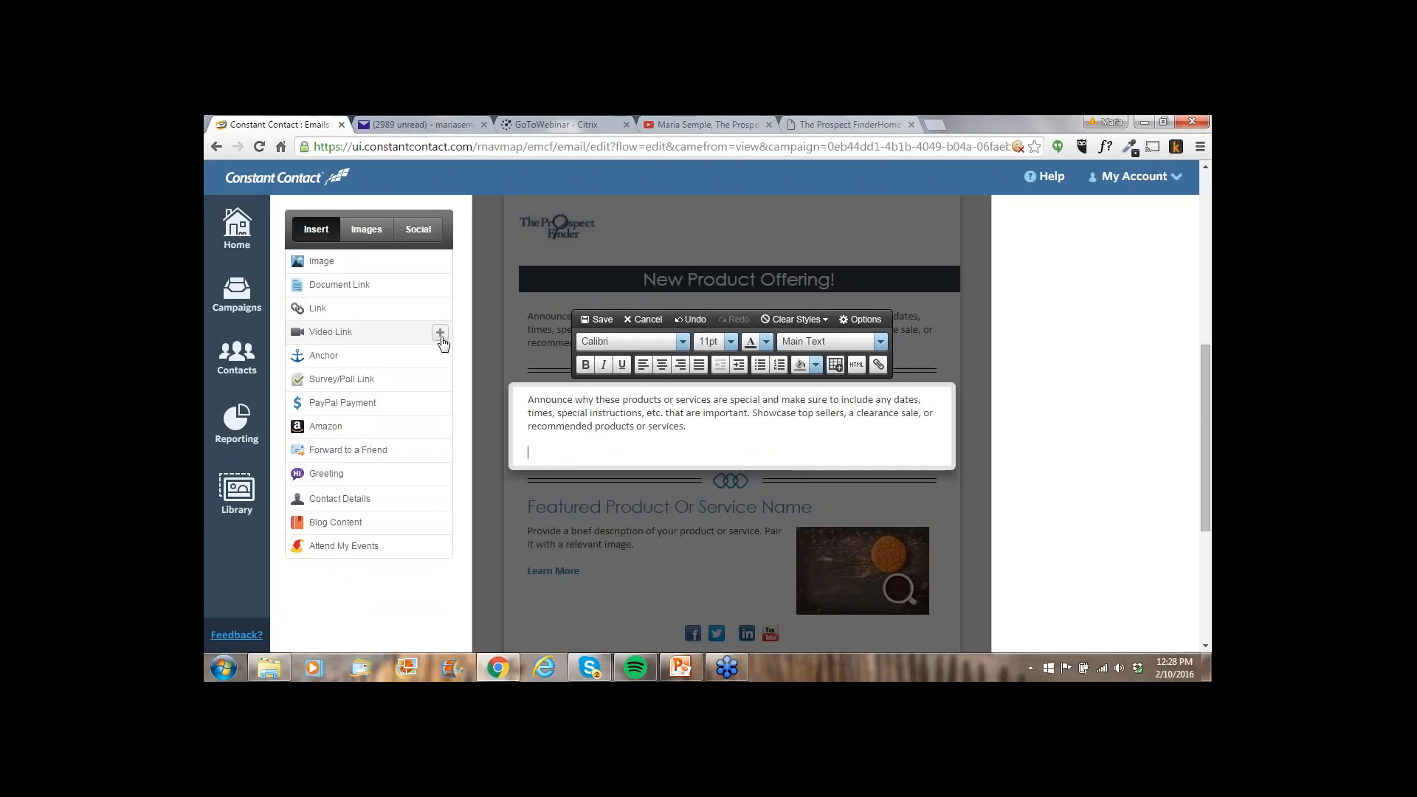
# Start a video link in the Content block and copy the share link of The Prospect Finder LLC: Company Overview video on YouTube
pyautogui.click(440, 333)
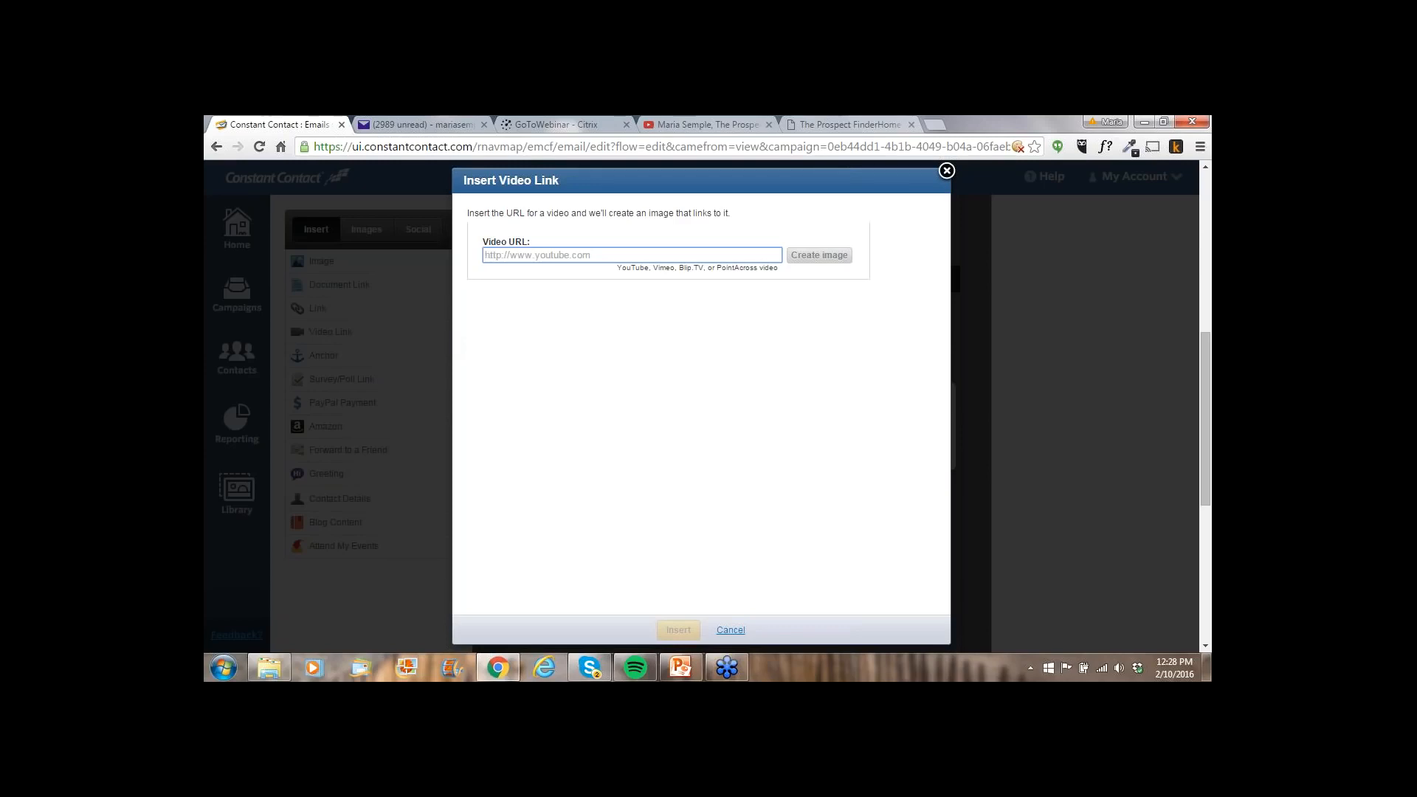
pyautogui.click(685, 125)
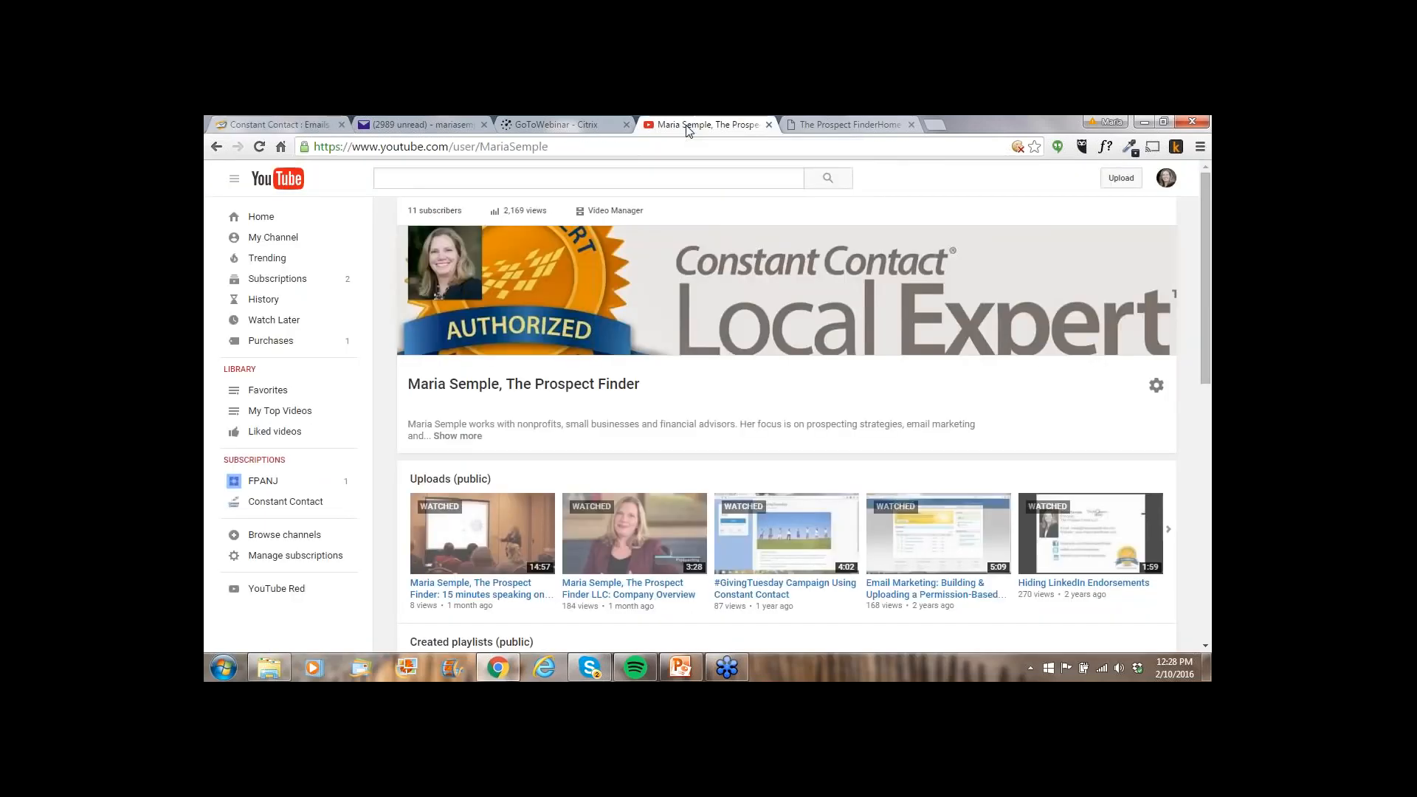
pyautogui.scroll(-1, 719, 449)
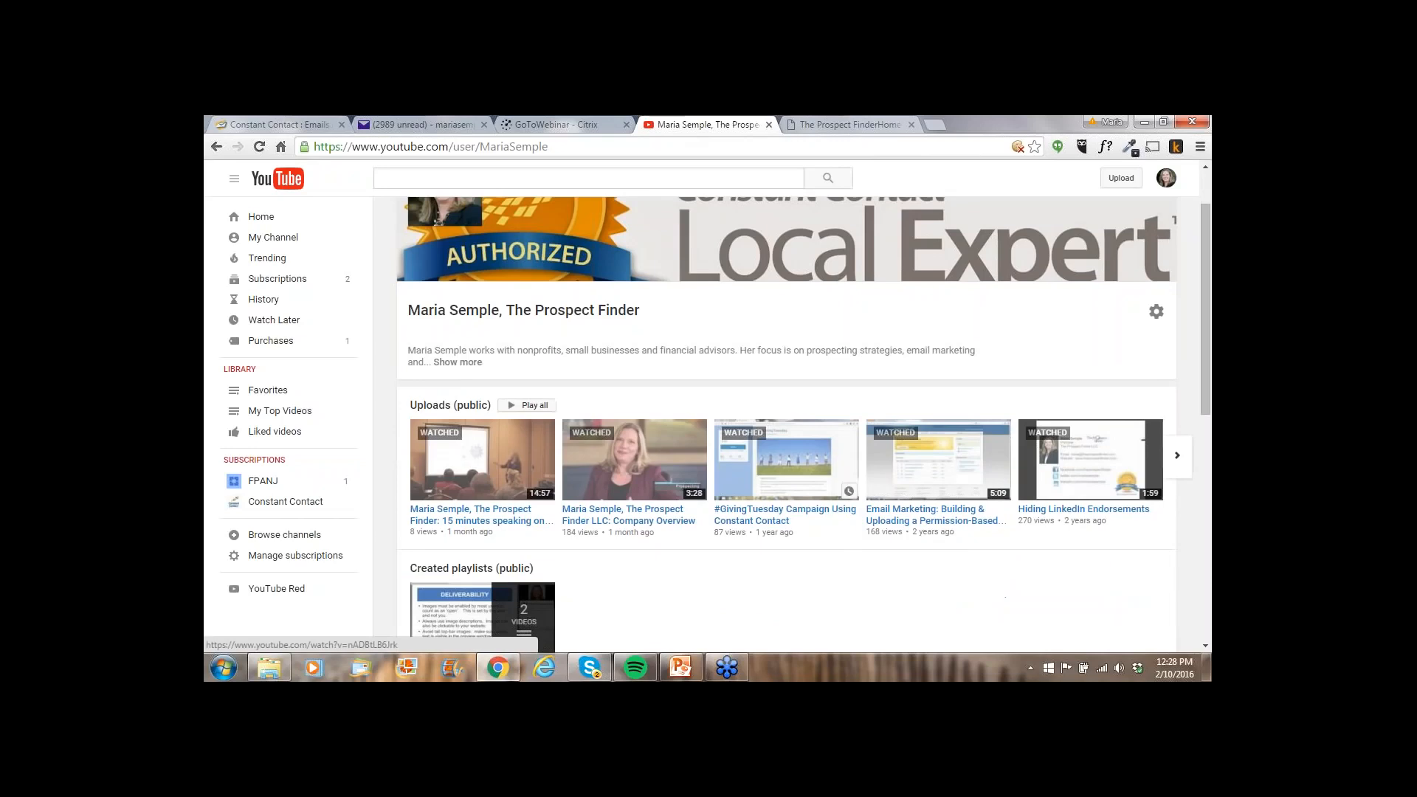
pyautogui.click(620, 470)
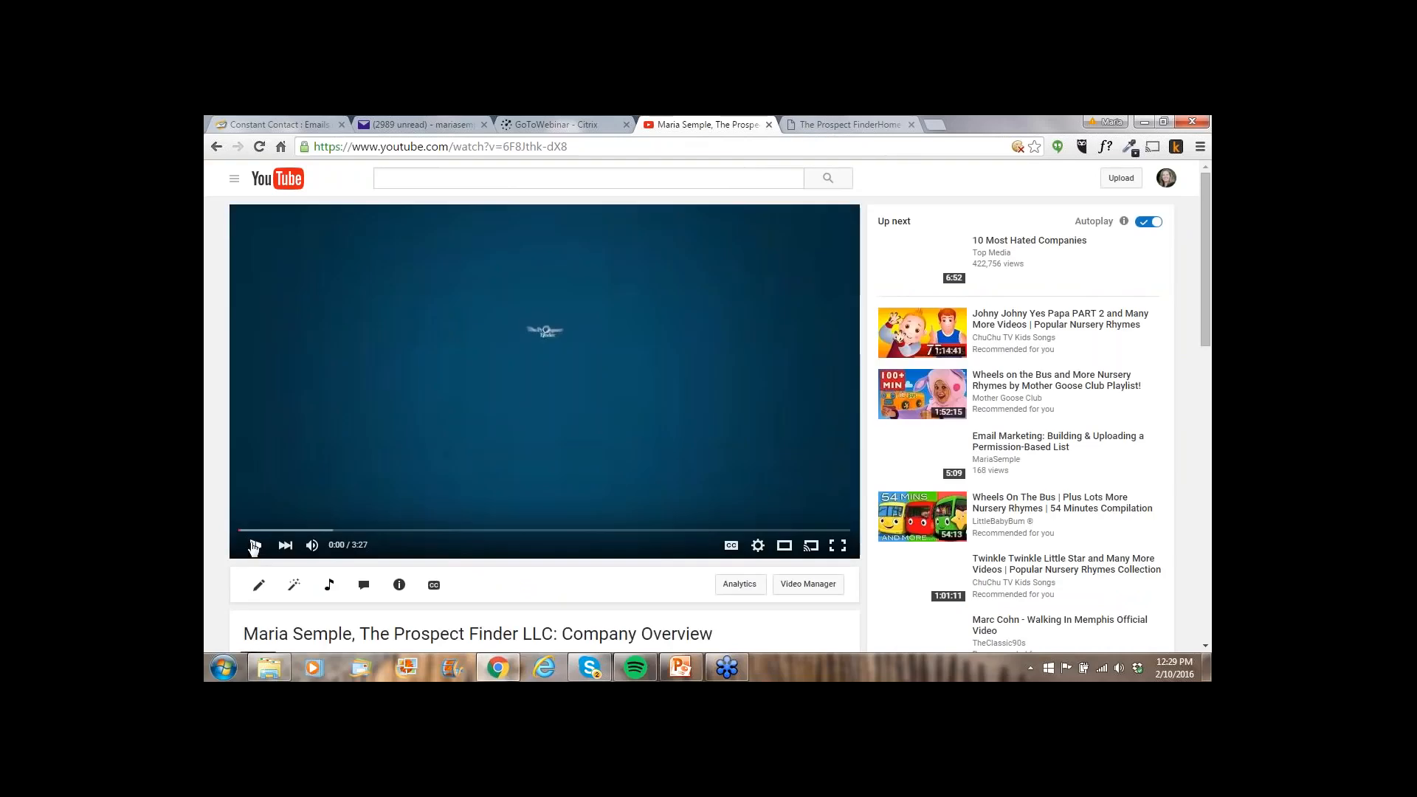
pyautogui.scroll(-3, 555, 535)
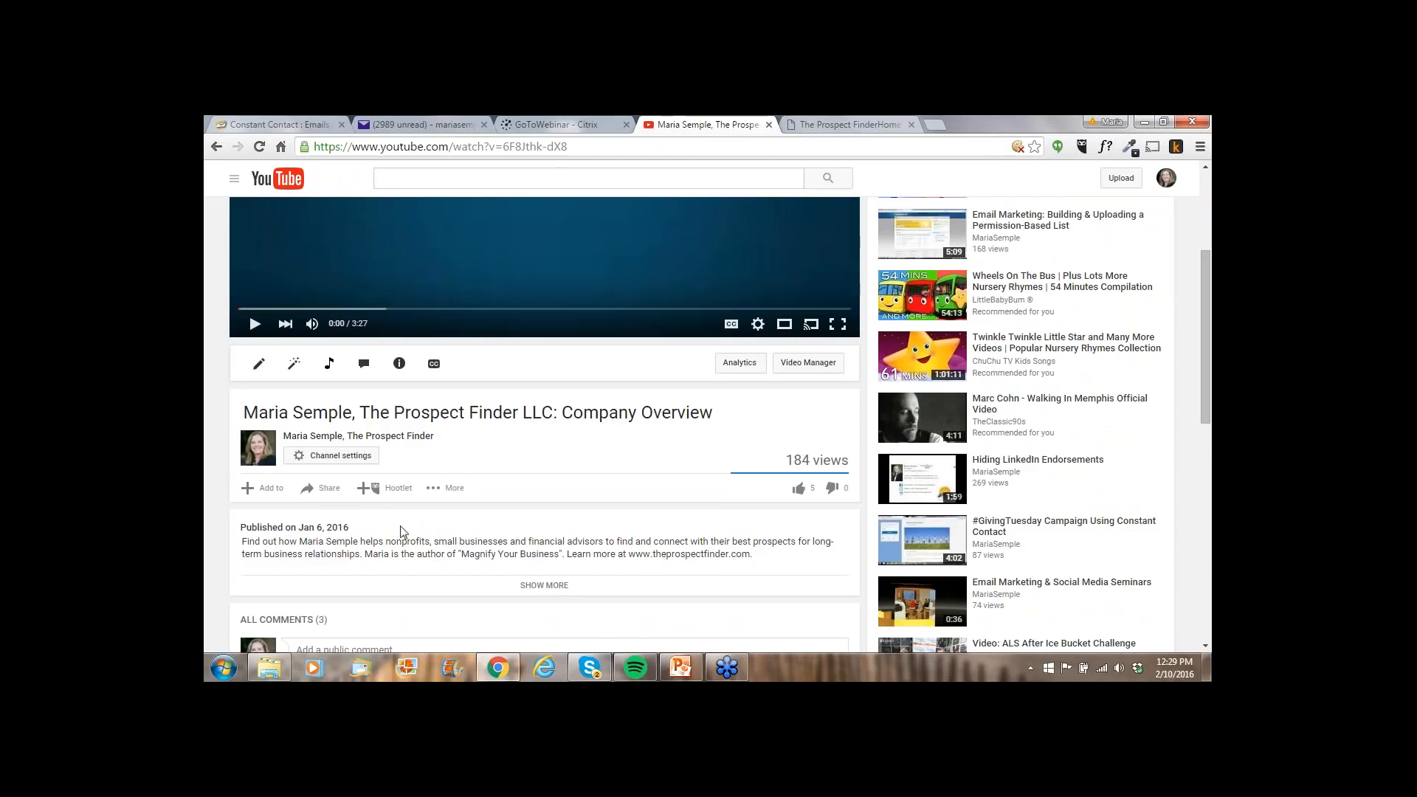
pyautogui.scroll(-1, 404, 533)
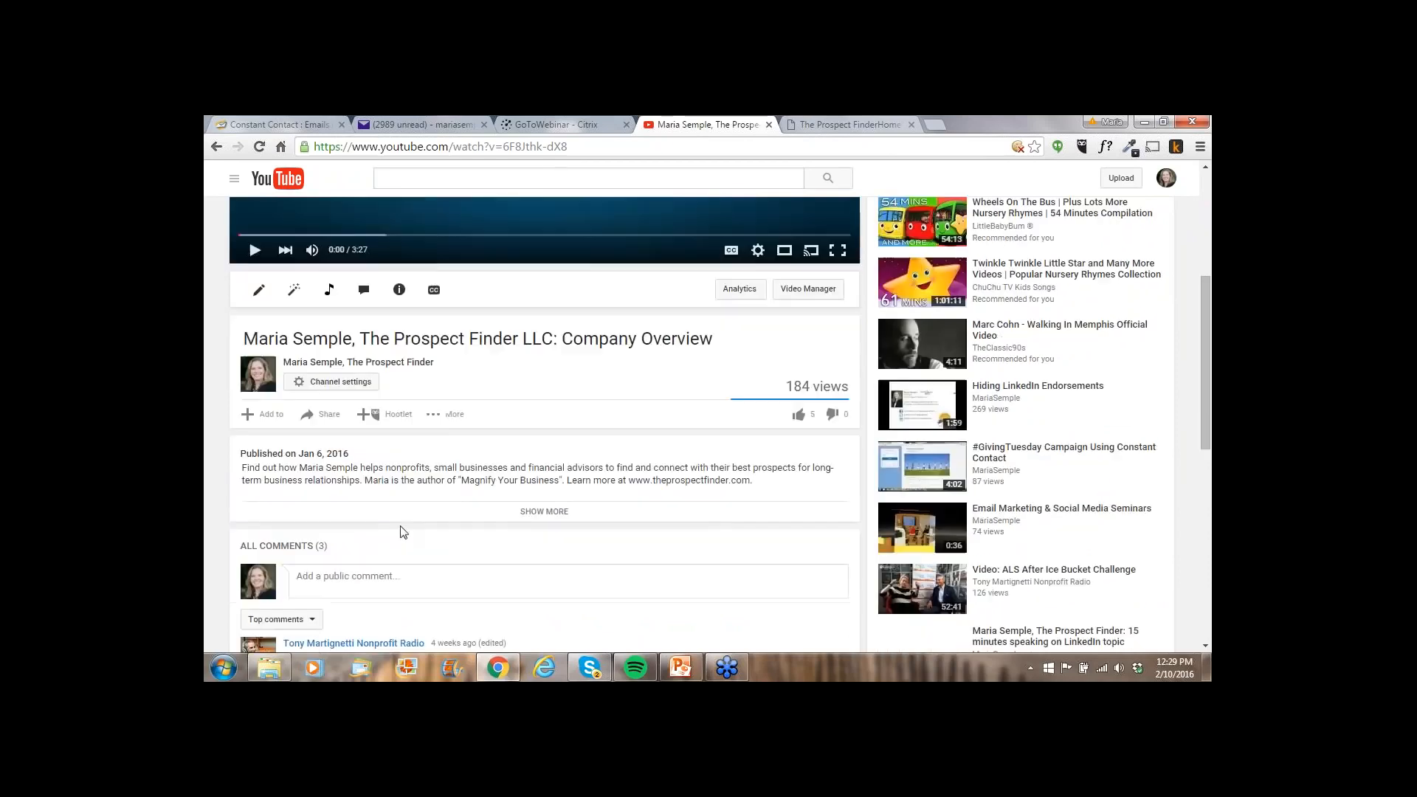
pyautogui.click(328, 415)
pyautogui.hotkey('ctrl', 'c')
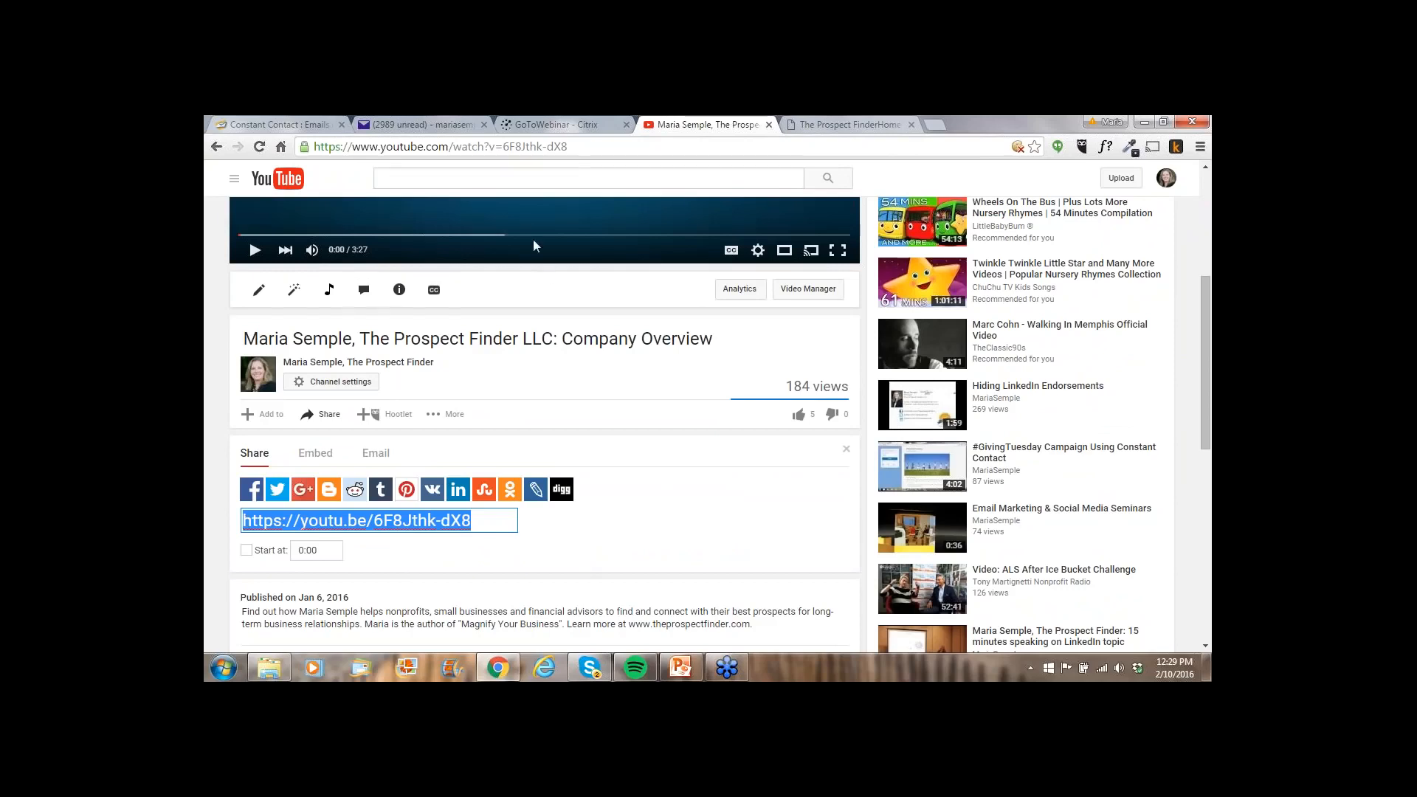
pyautogui.click(302, 126)
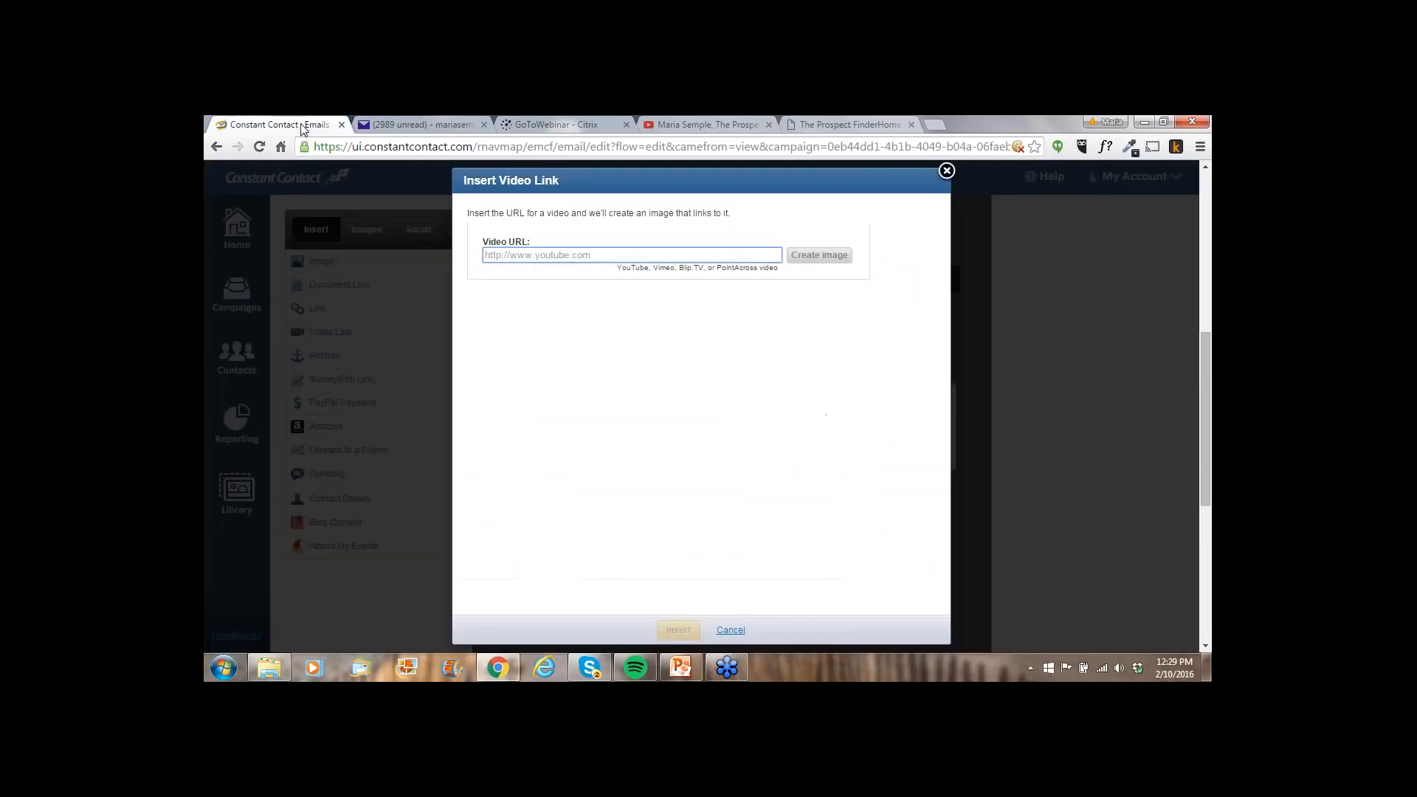
pyautogui.click(541, 257)
pyautogui.hotkey('ctrl', 'v')
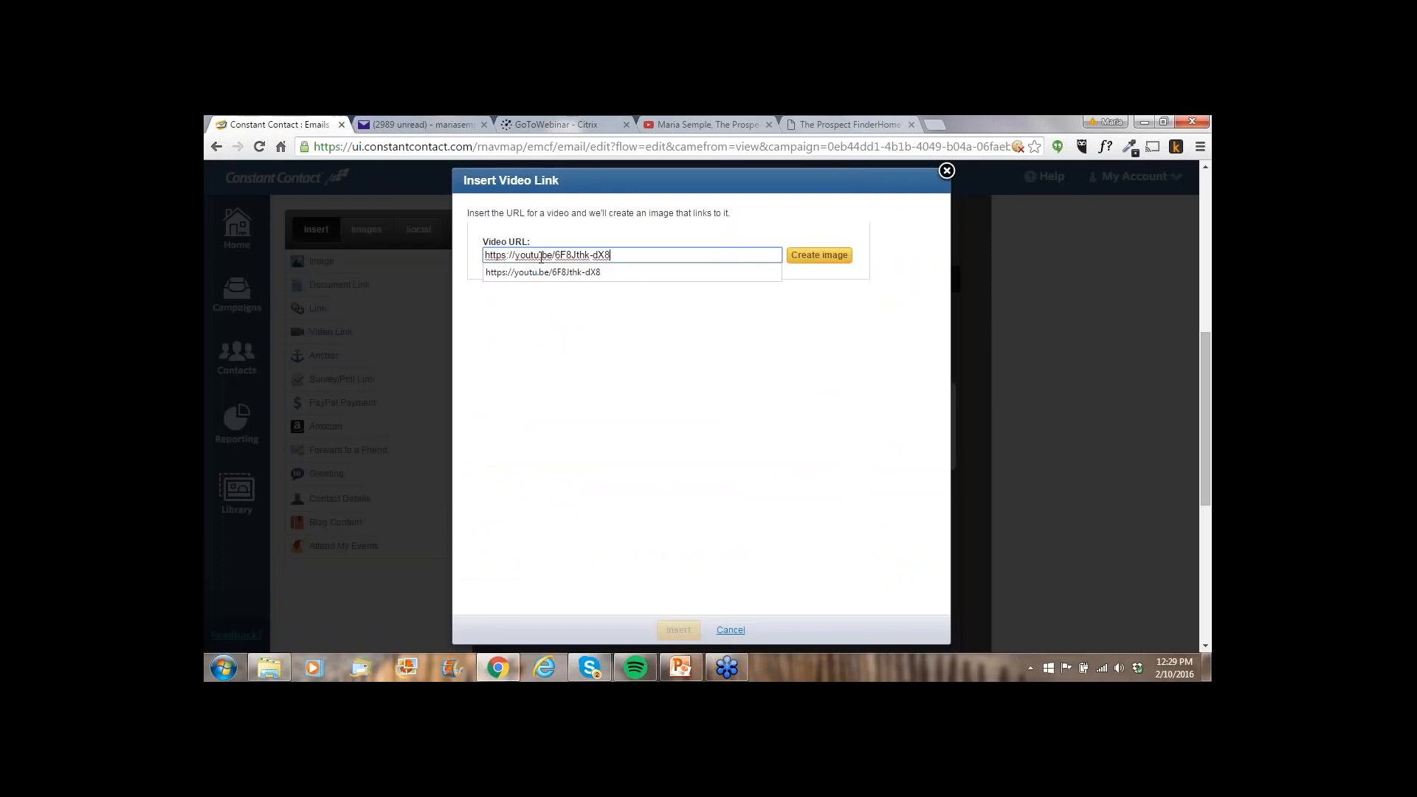
pyautogui.click(821, 258)
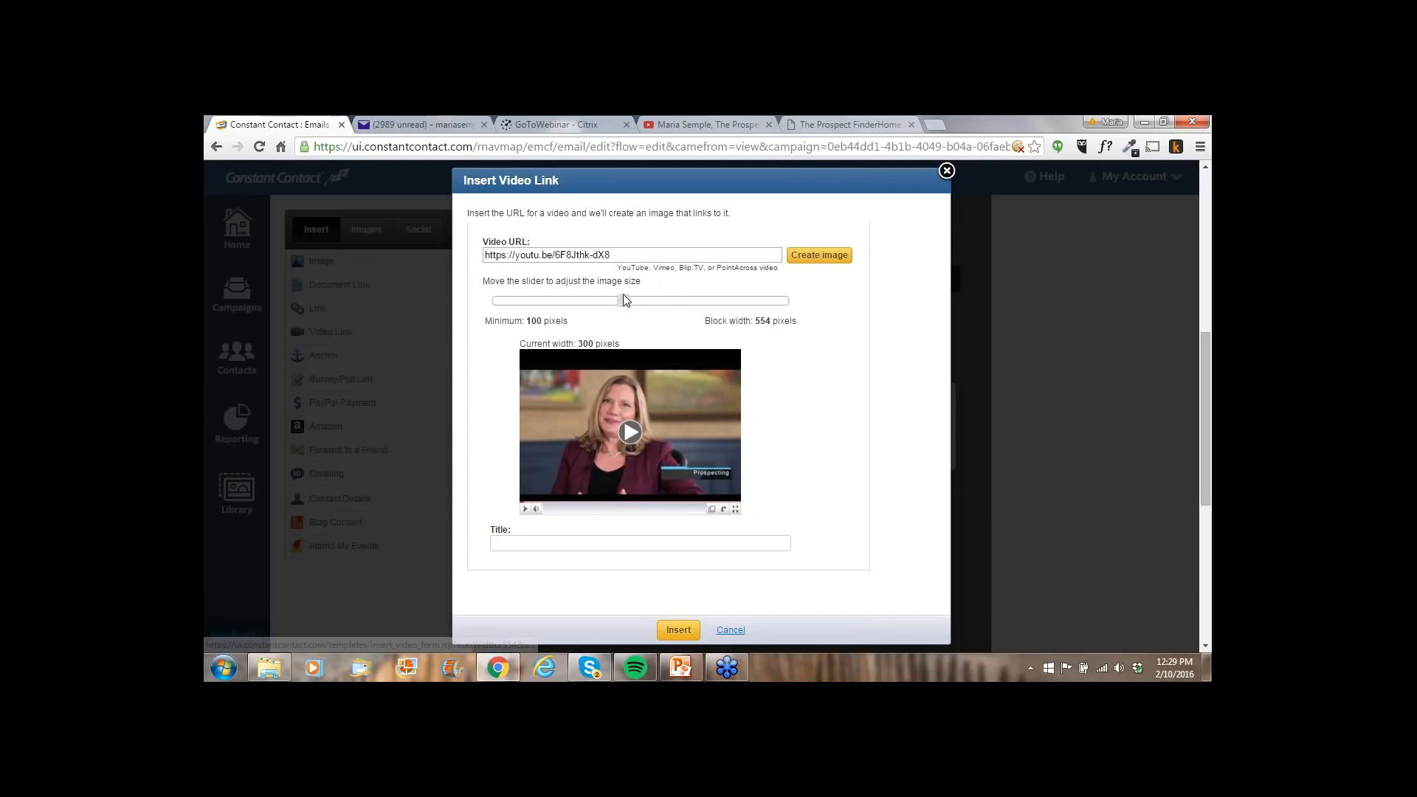
pyautogui.moveTo(624, 298)
pyautogui.mouseDown()
pyautogui.moveTo(569, 303)
pyautogui.moveTo(701, 303)
pyautogui.moveTo(589, 300)
pyautogui.moveTo(667, 304)
pyautogui.moveTo(651, 306)
pyautogui.mouseUp()
# Title the video "[3 min. video: Firm Overview]", insert it into the Content block, and save the block
pyautogui.click(633, 564)
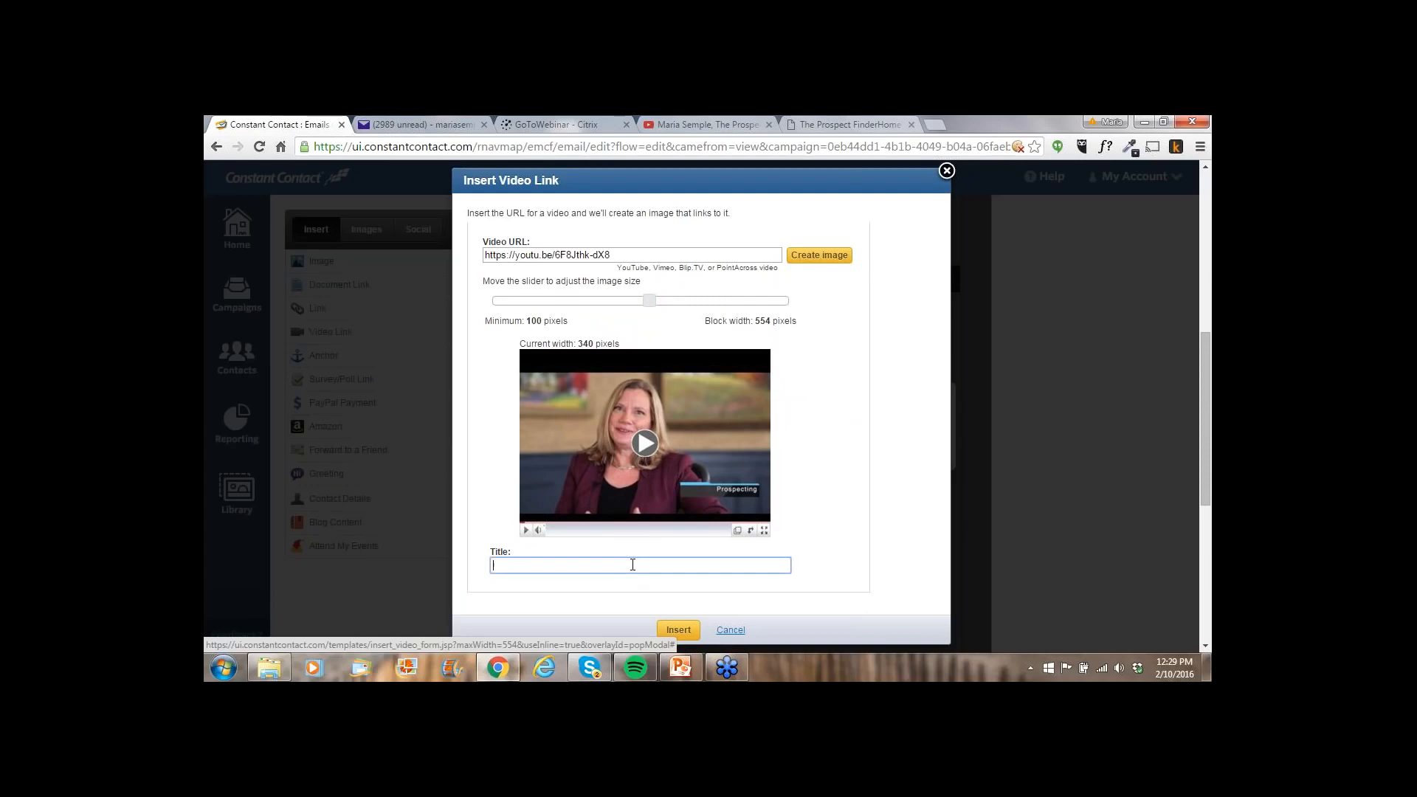
pyautogui.write('[')
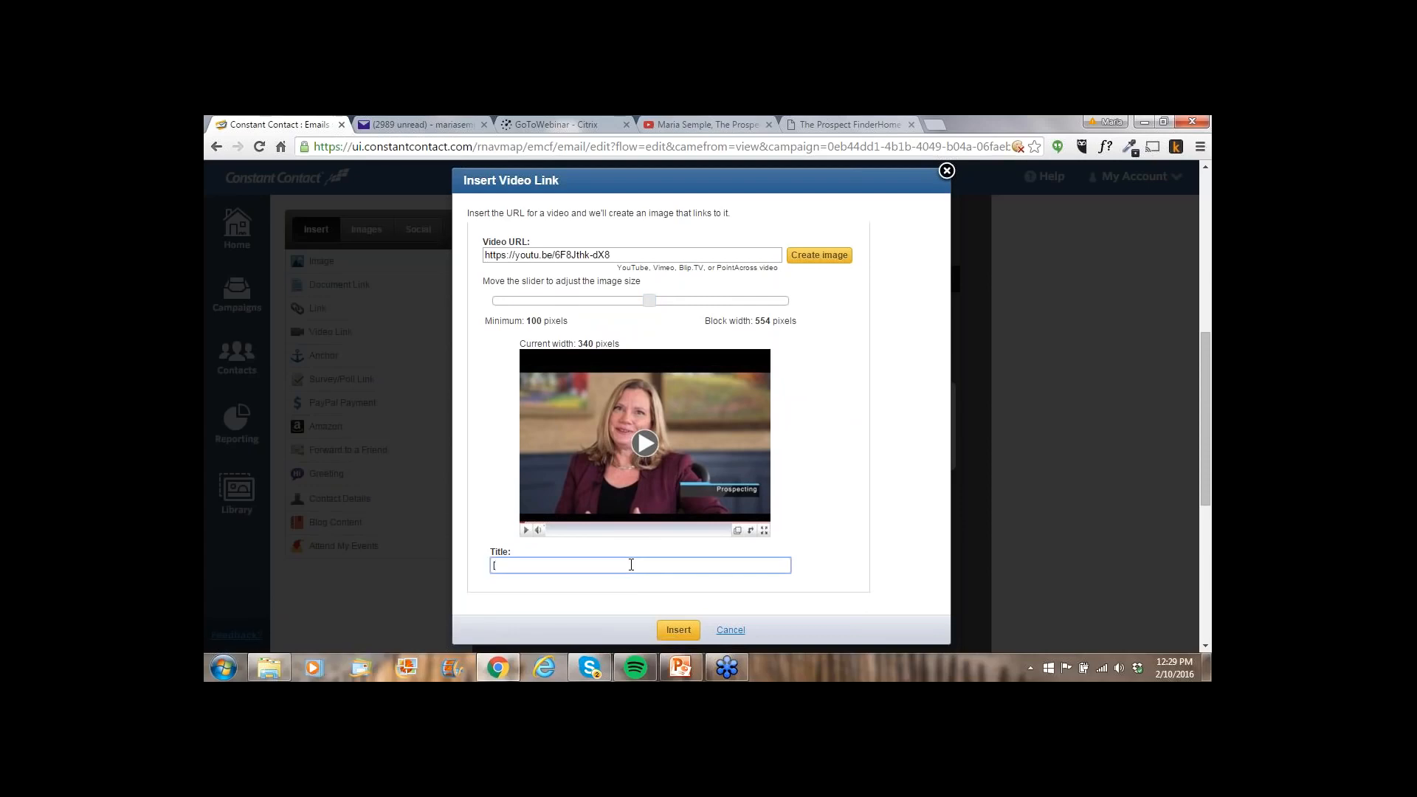
pyautogui.write('Video')
pyautogui.press('BackSpace')
pyautogui.press('BackSpace')
pyautogui.press('BackSpace')
pyautogui.press('BackSpace')
pyautogui.write('3 min. video:  Firm Overview]')
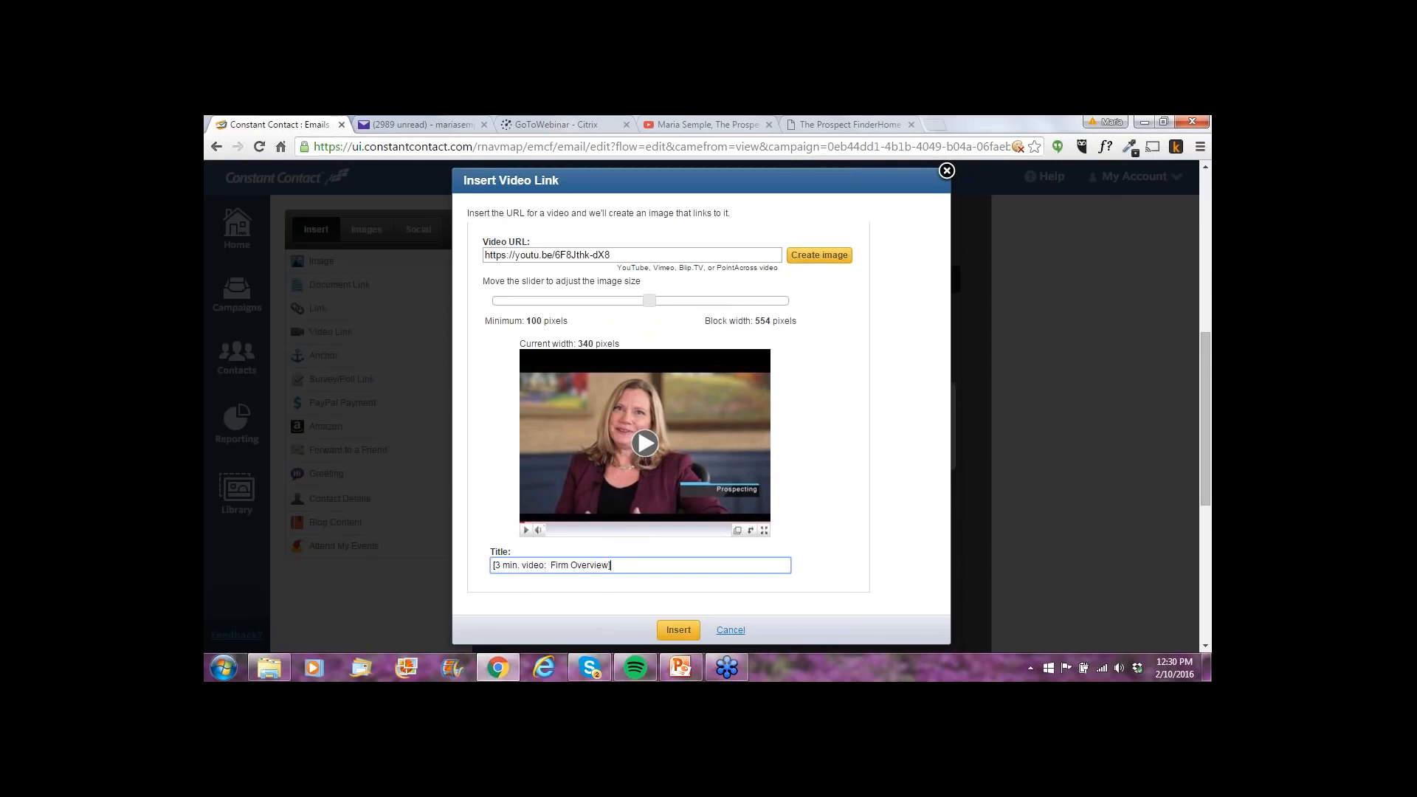
pyautogui.click(678, 630)
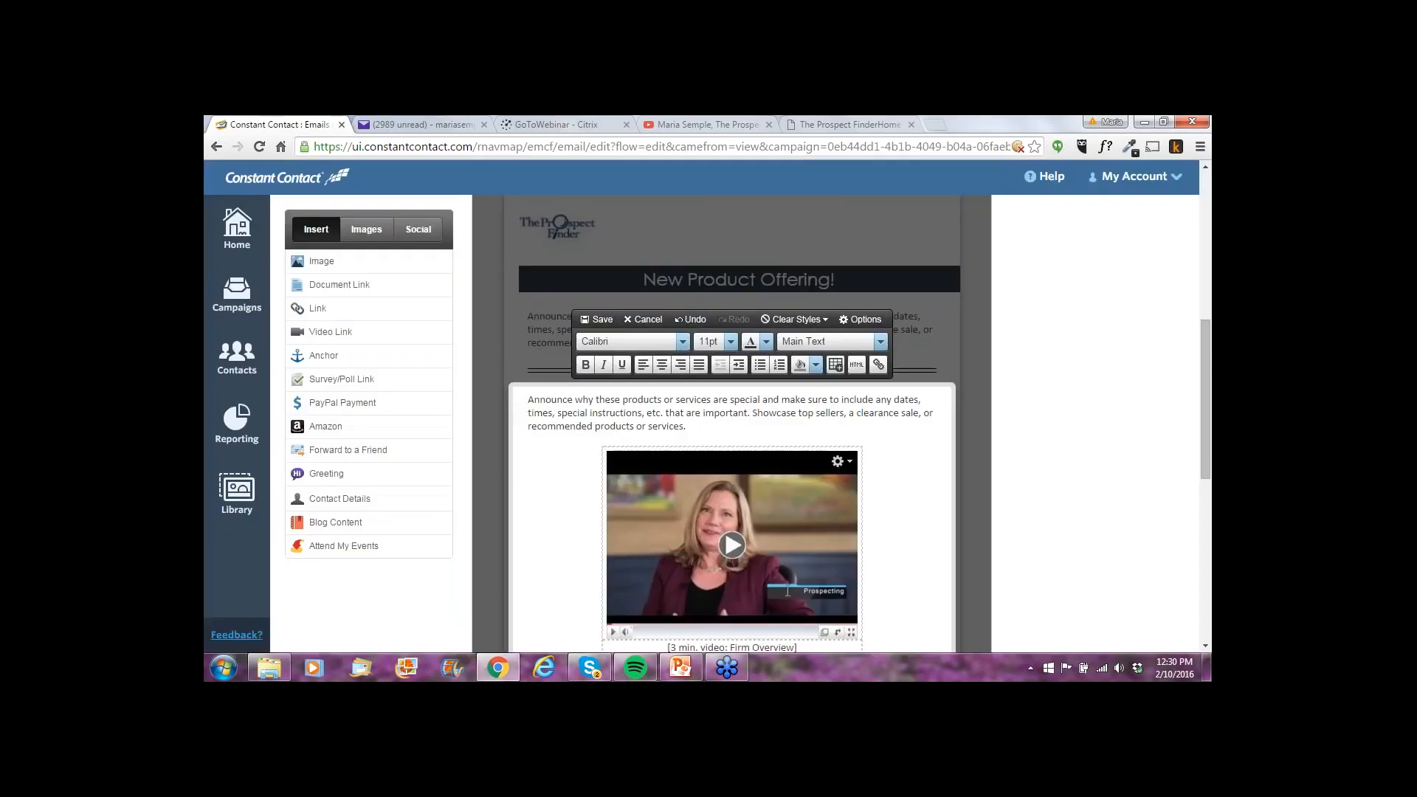
pyautogui.click(604, 318)
pyautogui.scroll(-1, 1174, 455)
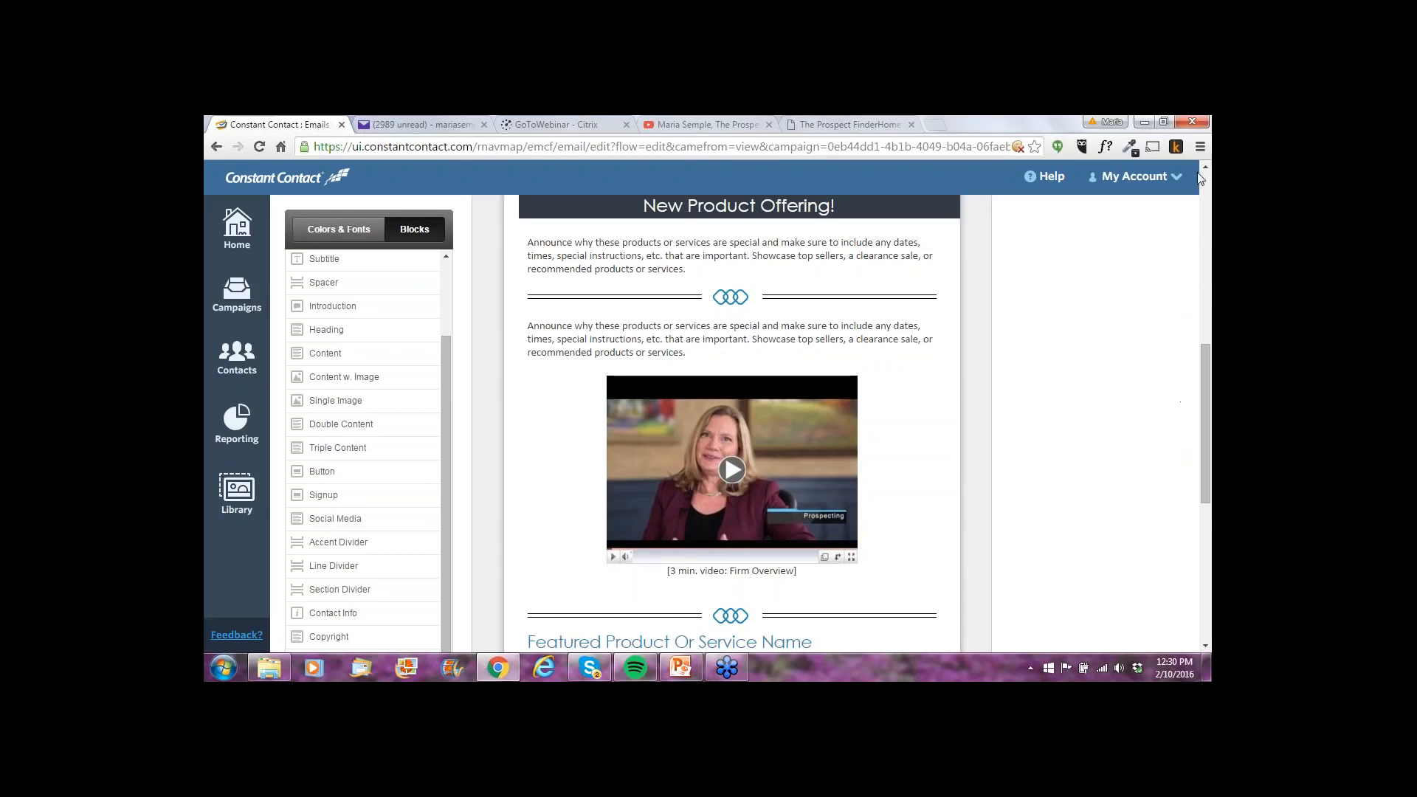
pyautogui.click(1199, 149)
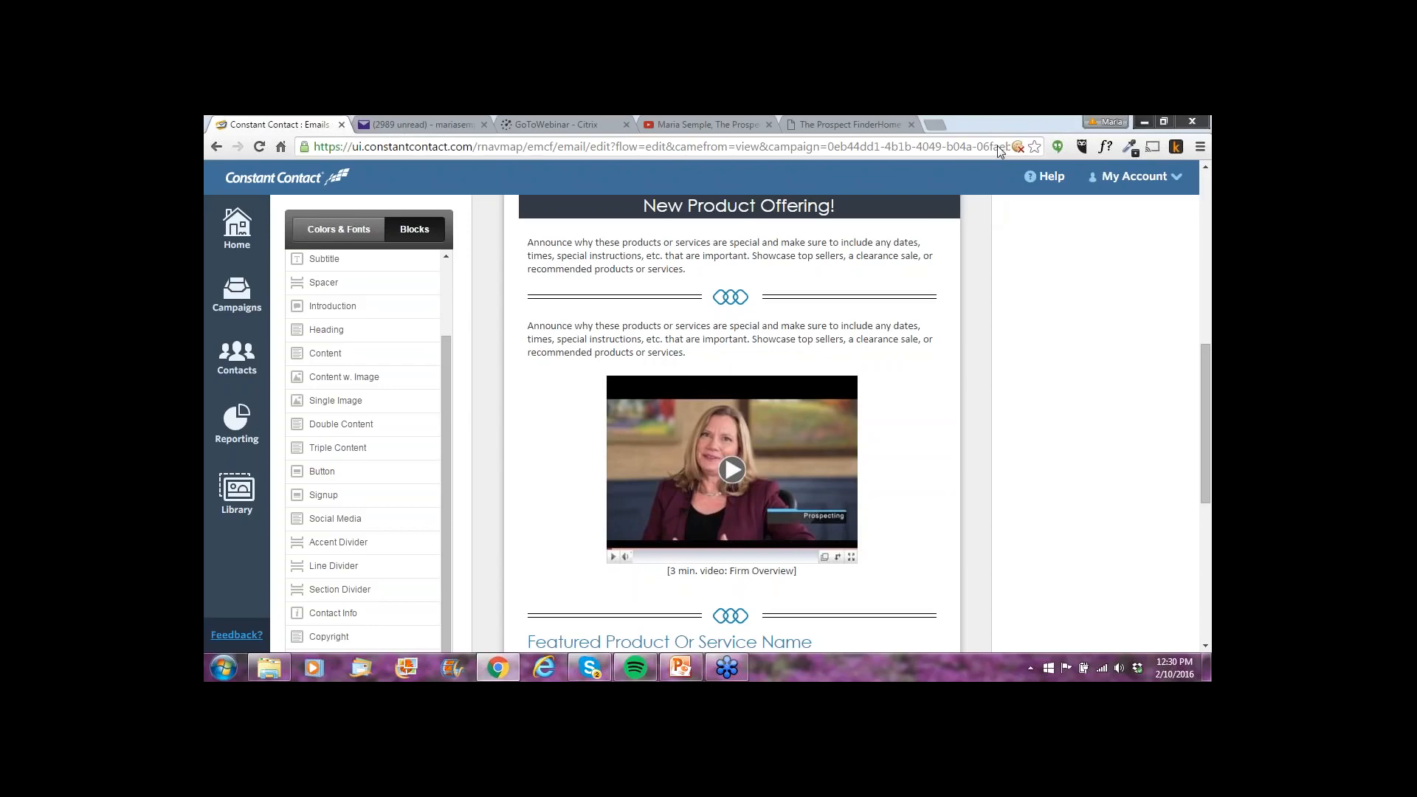
# Preview the email down to its footer, test the Facebook icon's link, and close the preview
pyautogui.scroll(6, 990, 352)
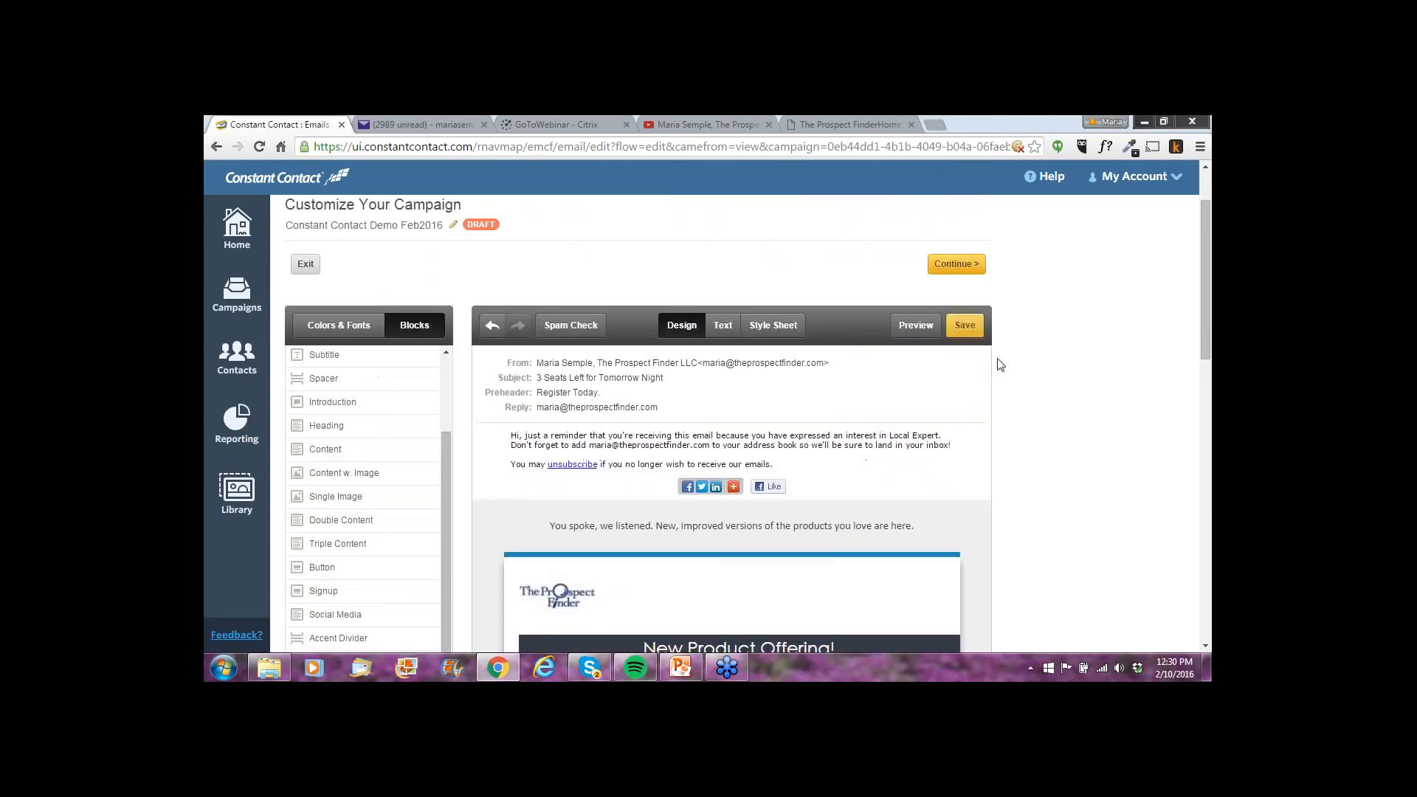
pyautogui.click(910, 331)
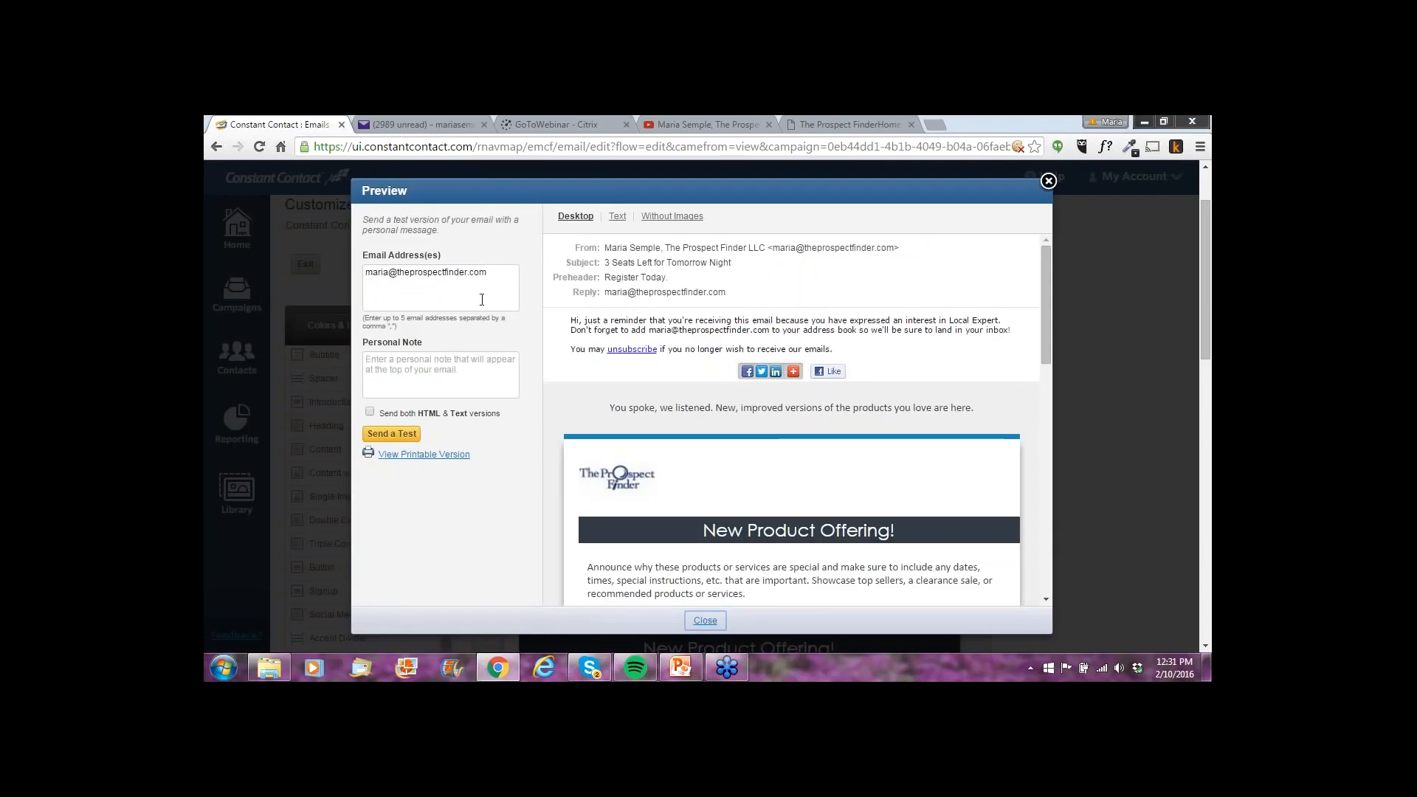
pyautogui.click(493, 271)
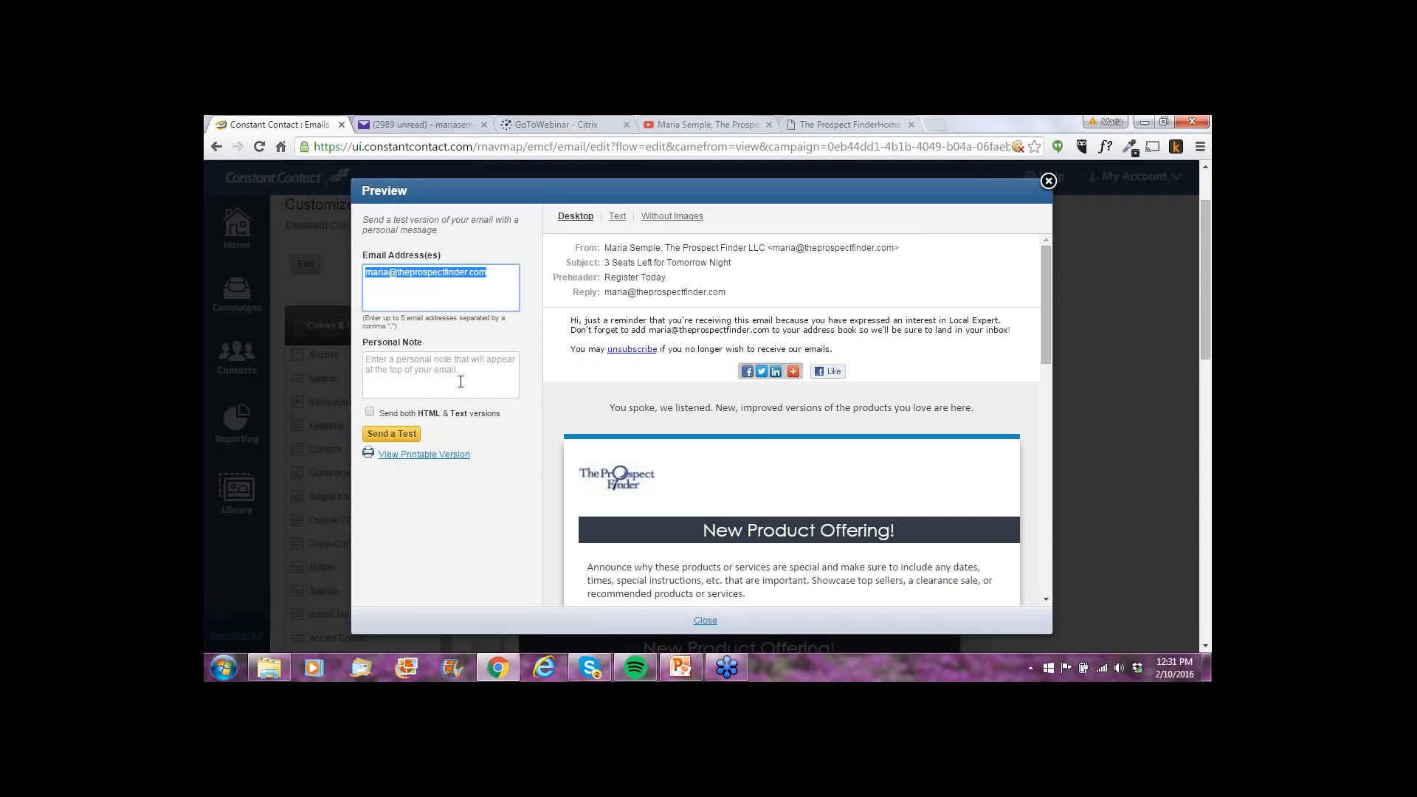
pyautogui.scroll(-10, 554, 410)
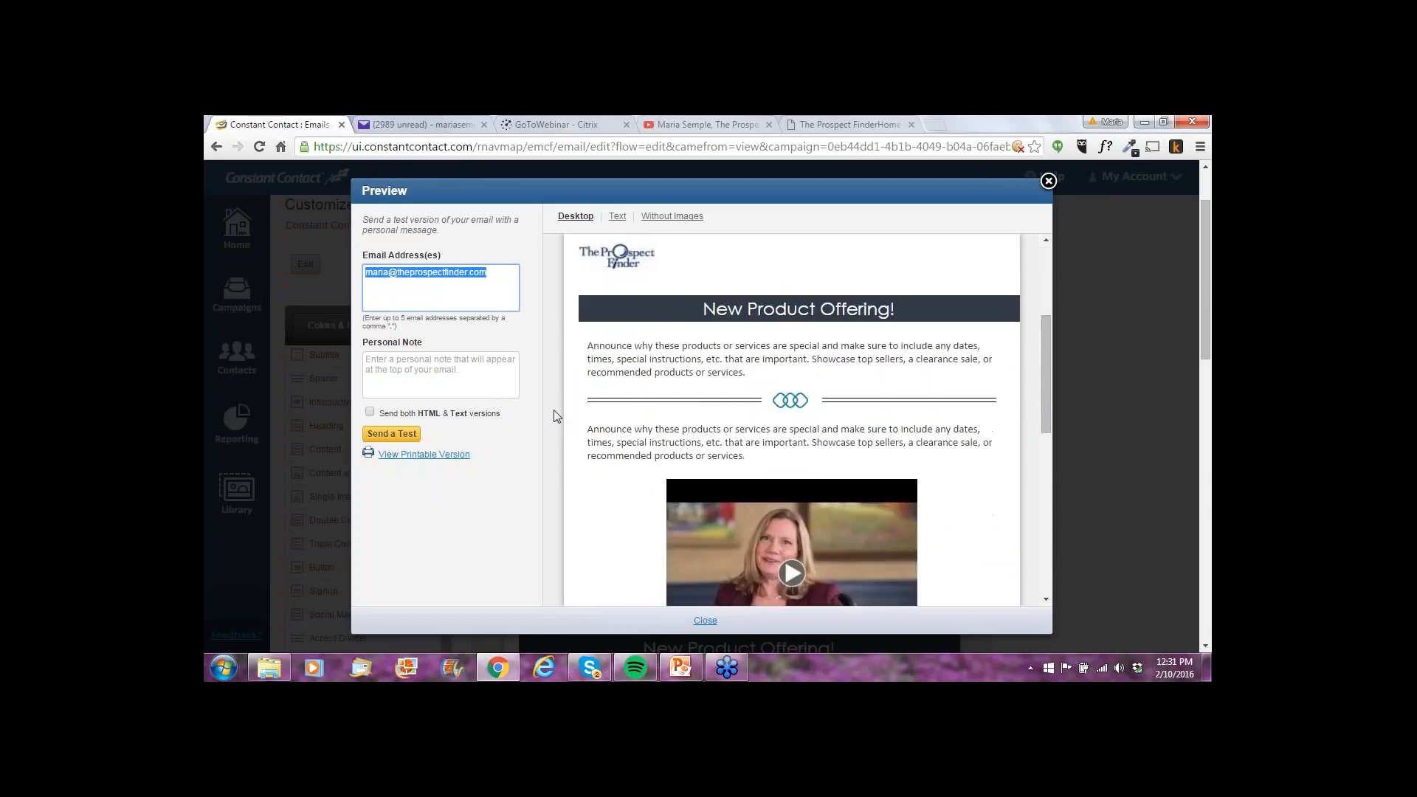
pyautogui.scroll(-1, 554, 410)
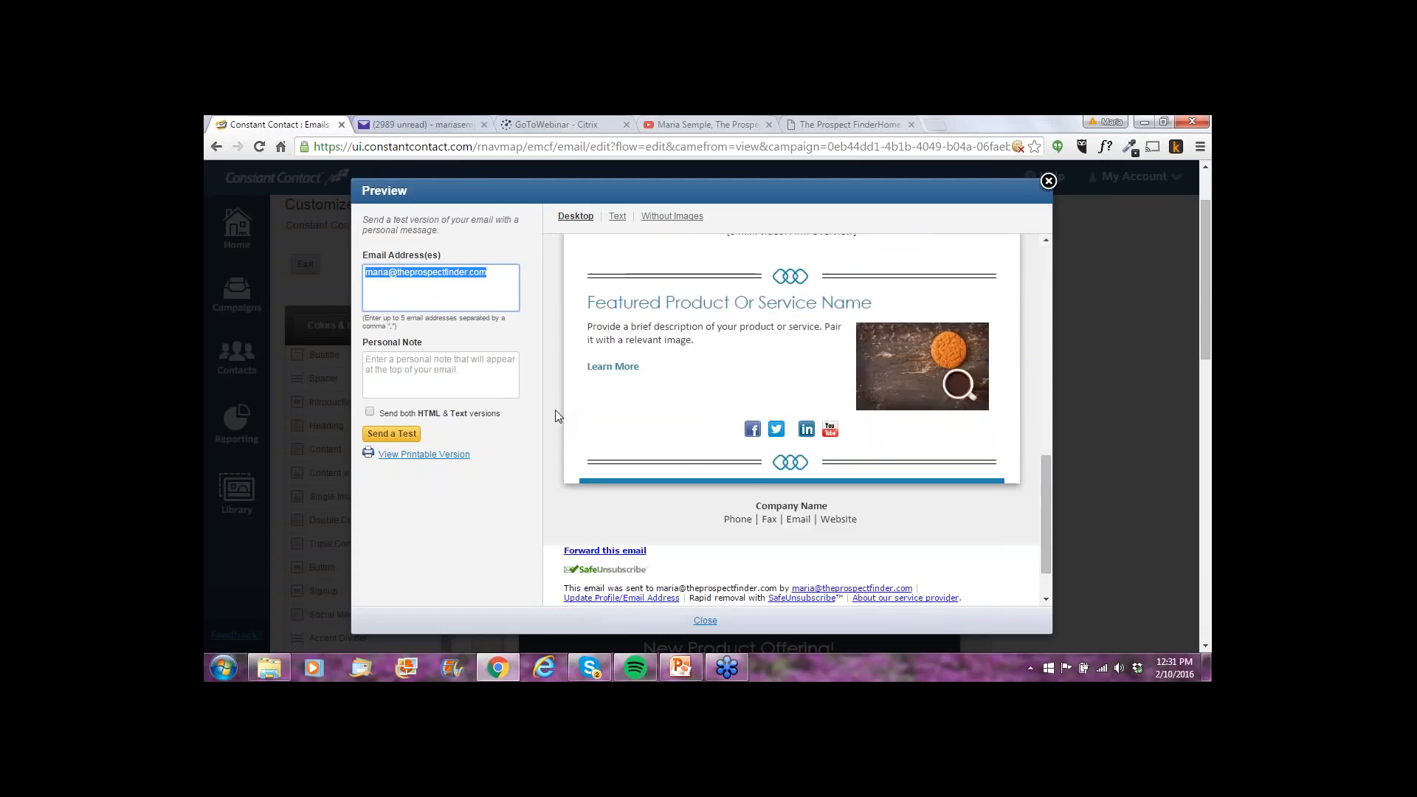
pyautogui.click(753, 431)
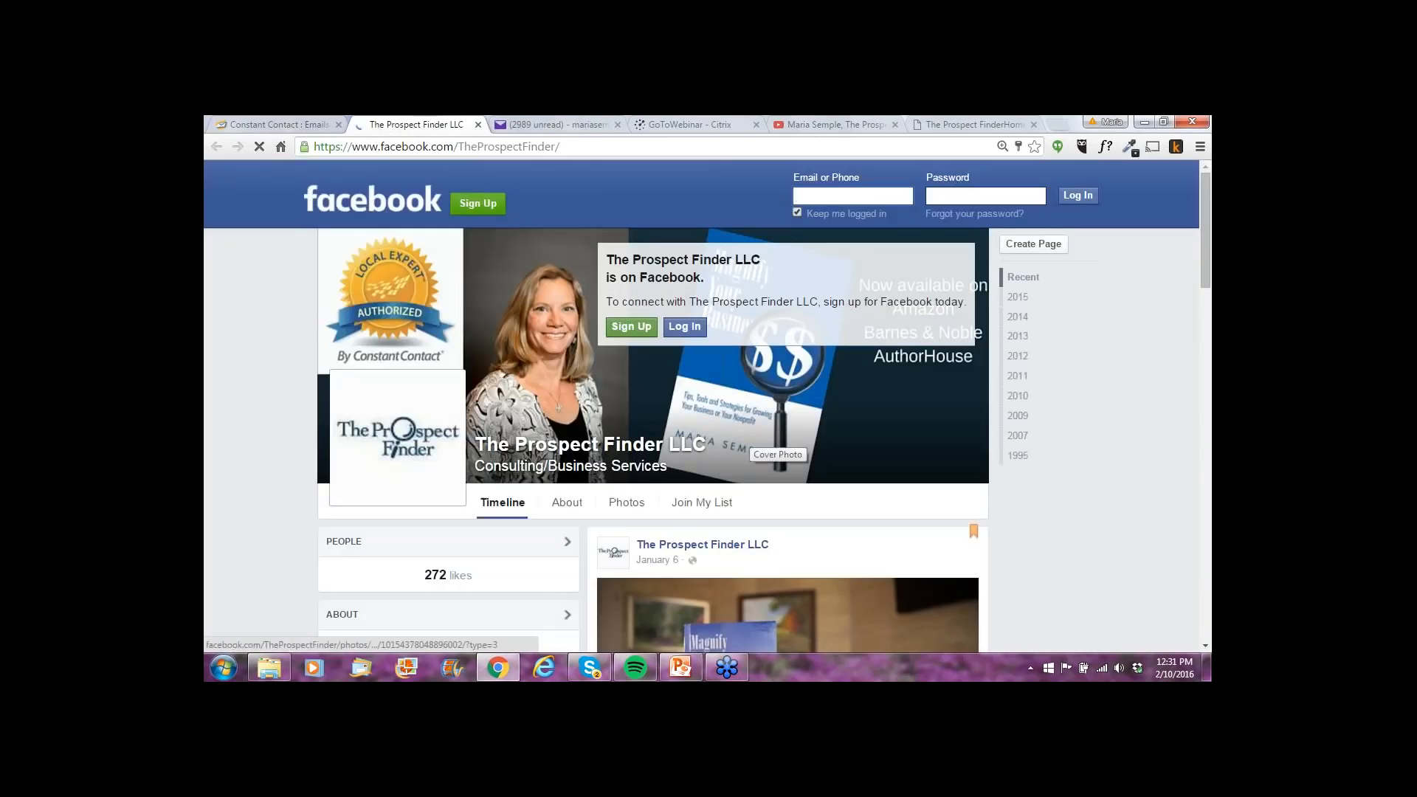
pyautogui.click(479, 126)
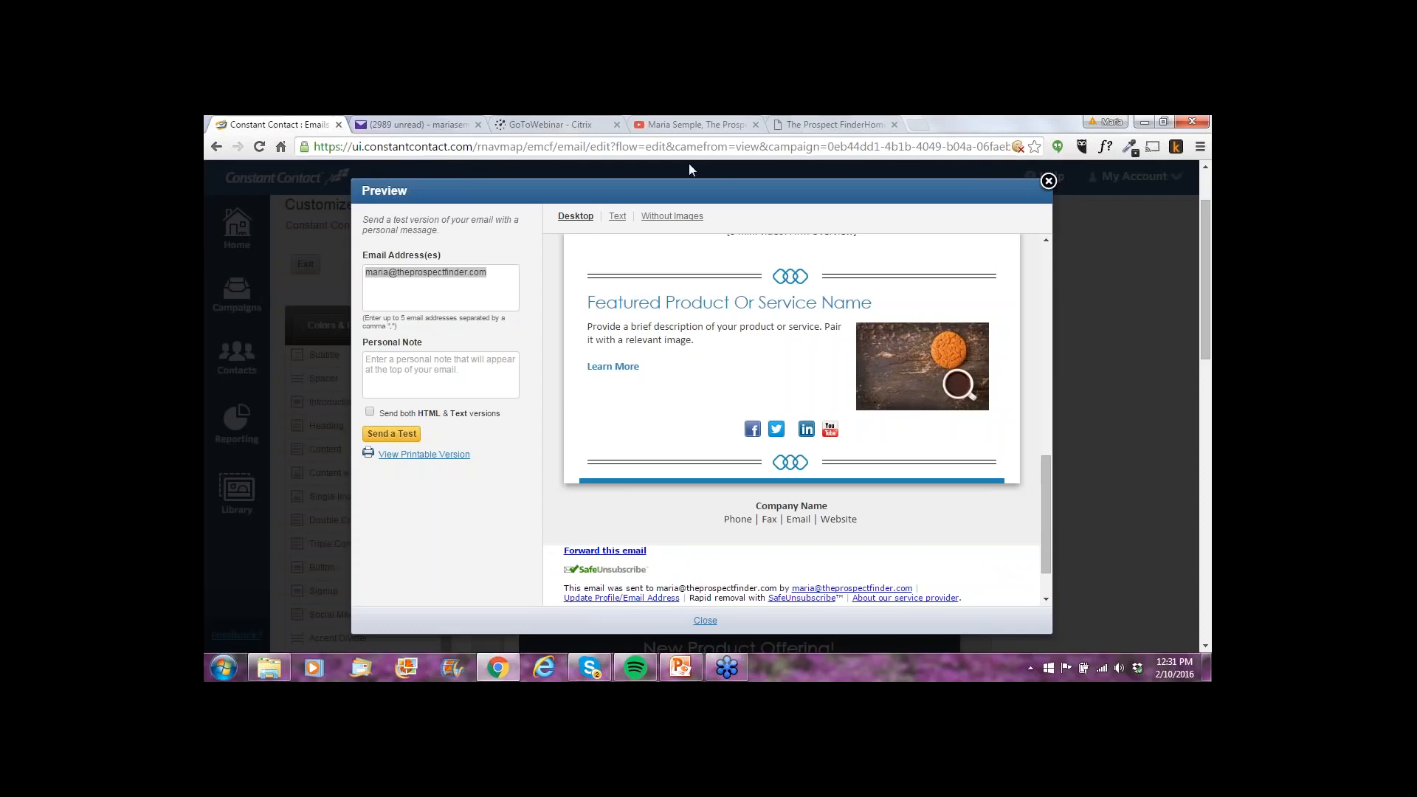
pyautogui.click(1049, 182)
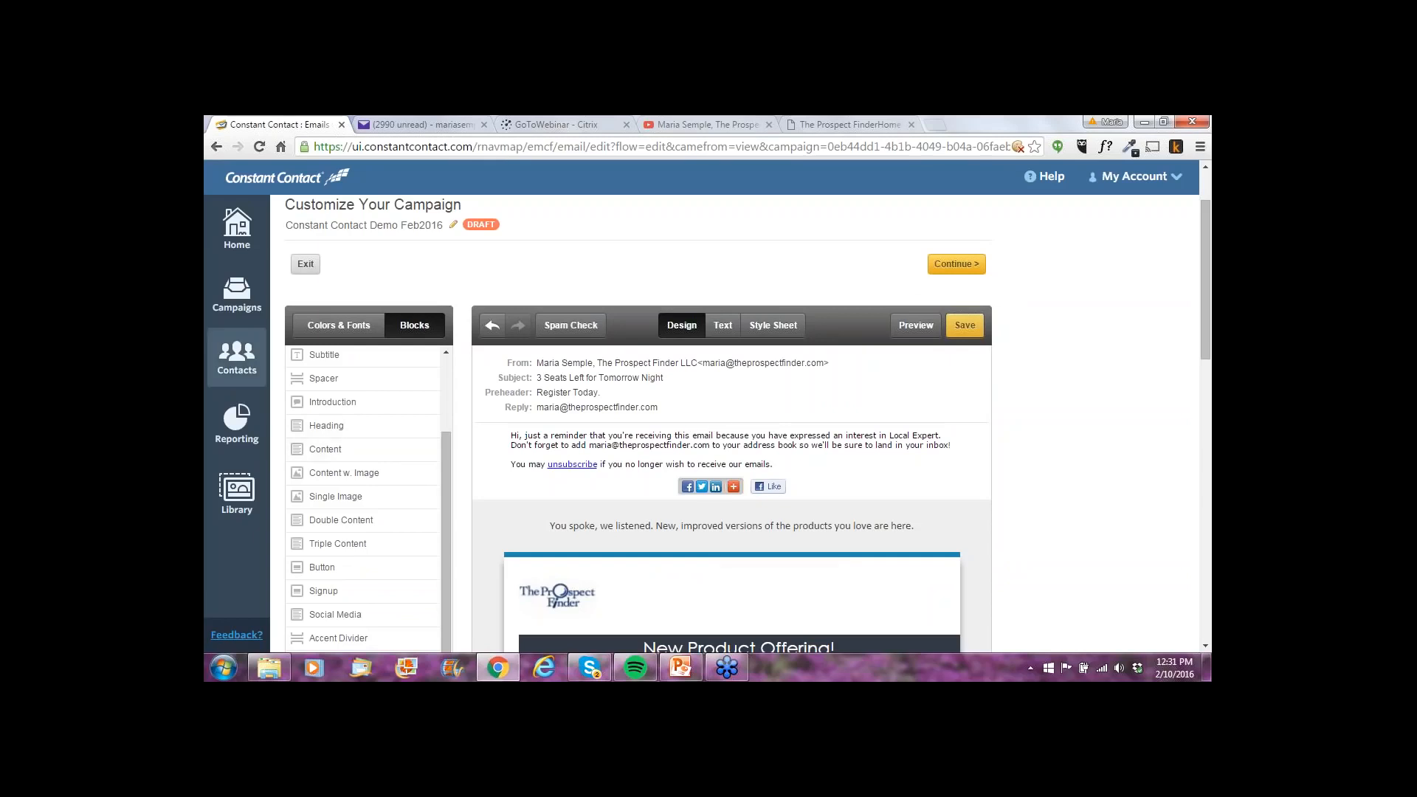
# Start adding contacts from a file in Contact Management and choose Spreadsheet Sample--Getting Started.xlsx for the upload
pyautogui.click(234, 369)
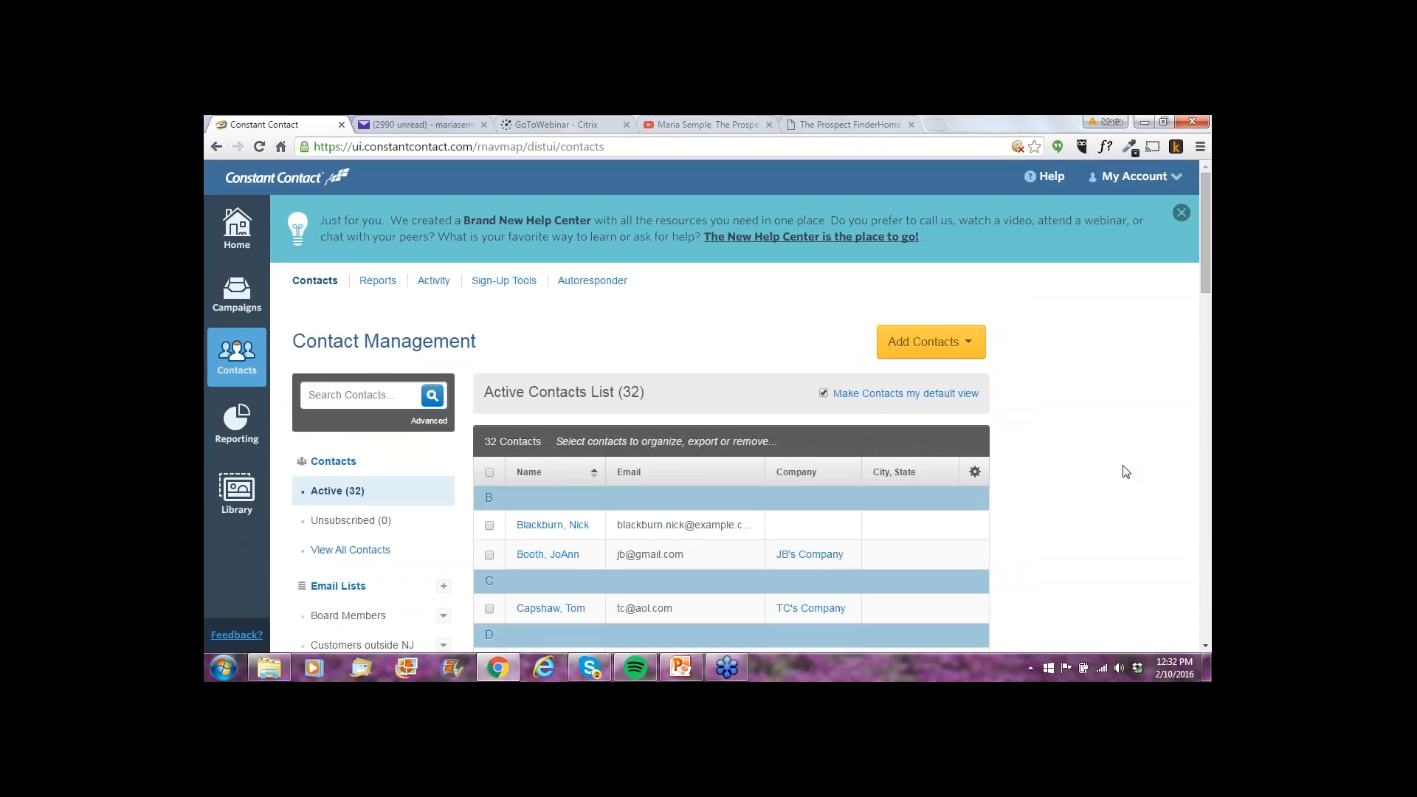
pyautogui.click(966, 356)
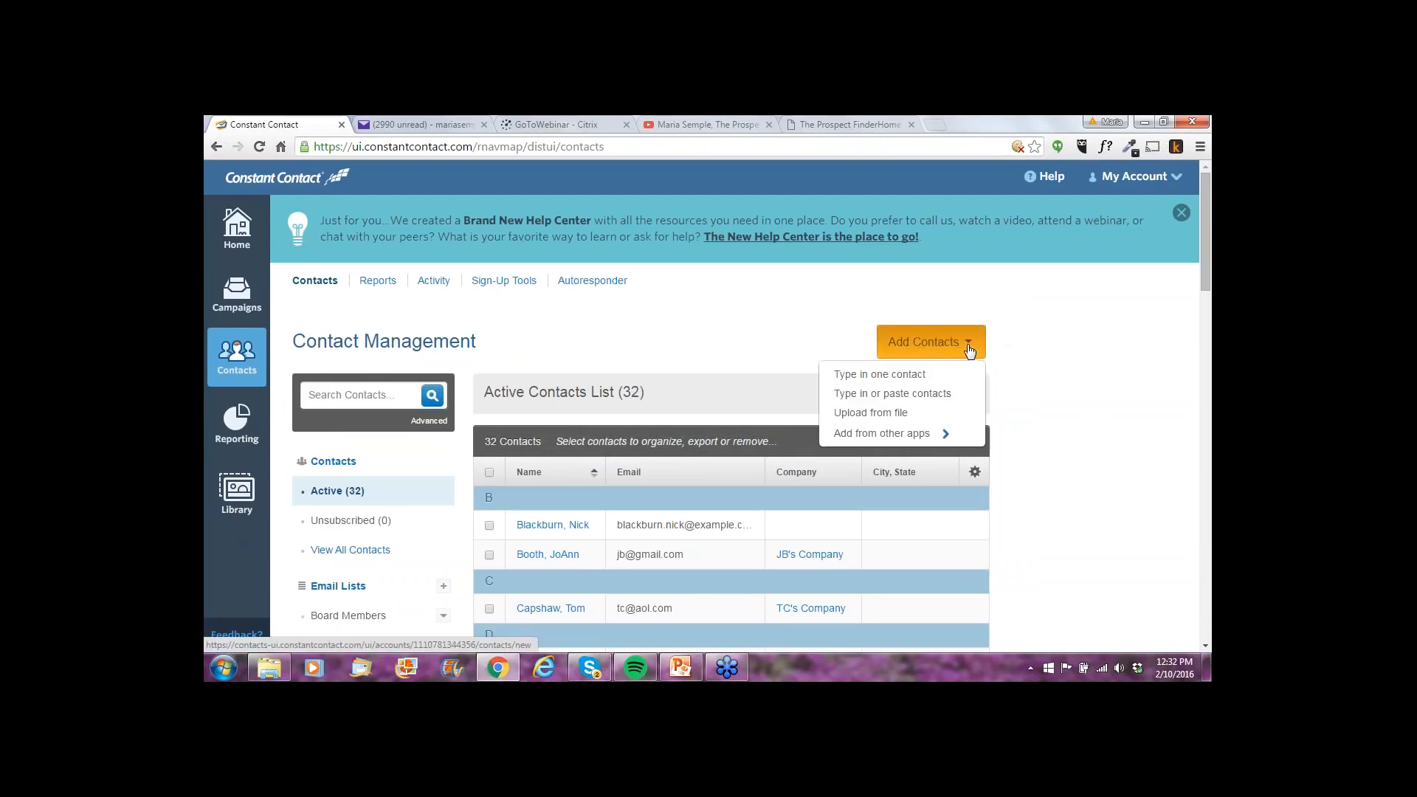
pyautogui.click(901, 416)
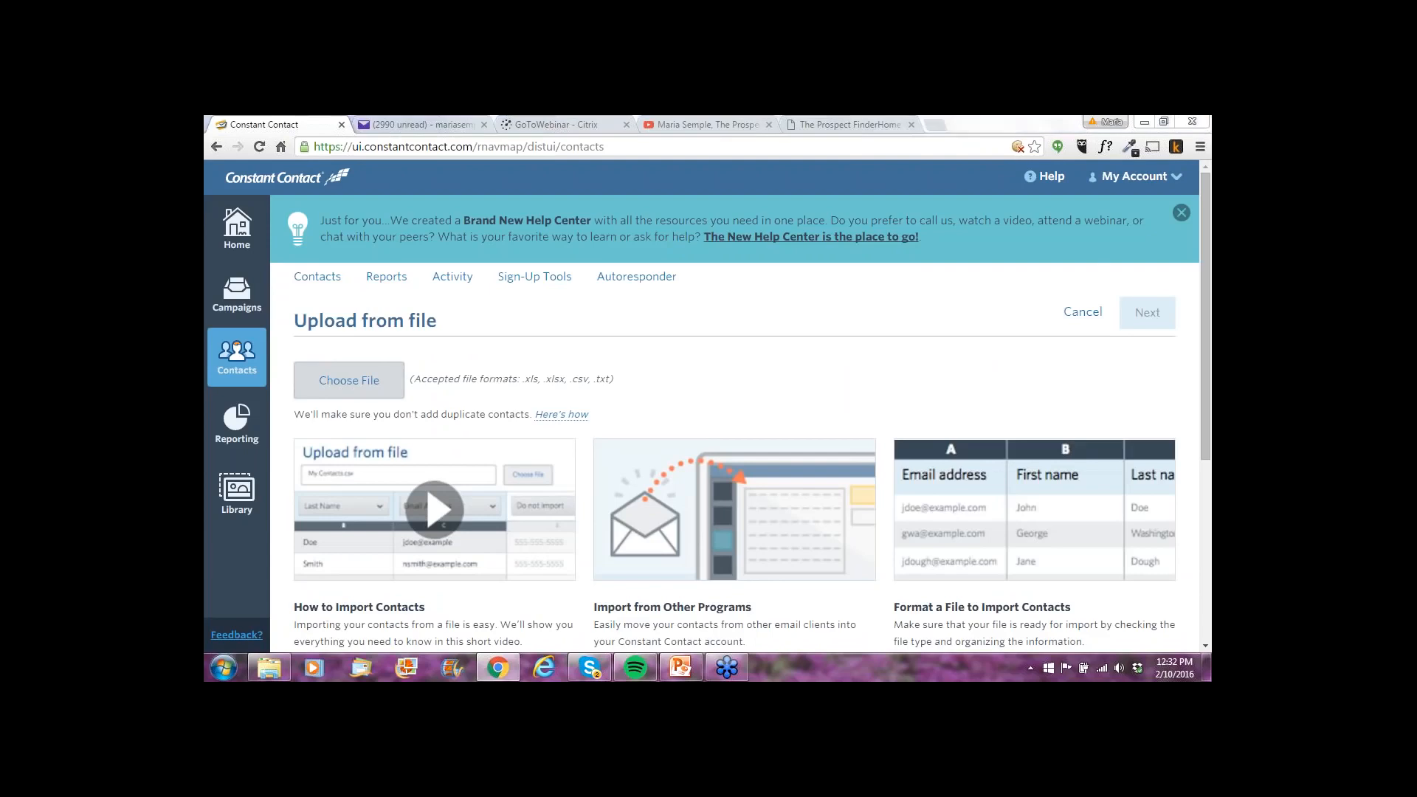
pyautogui.click(348, 387)
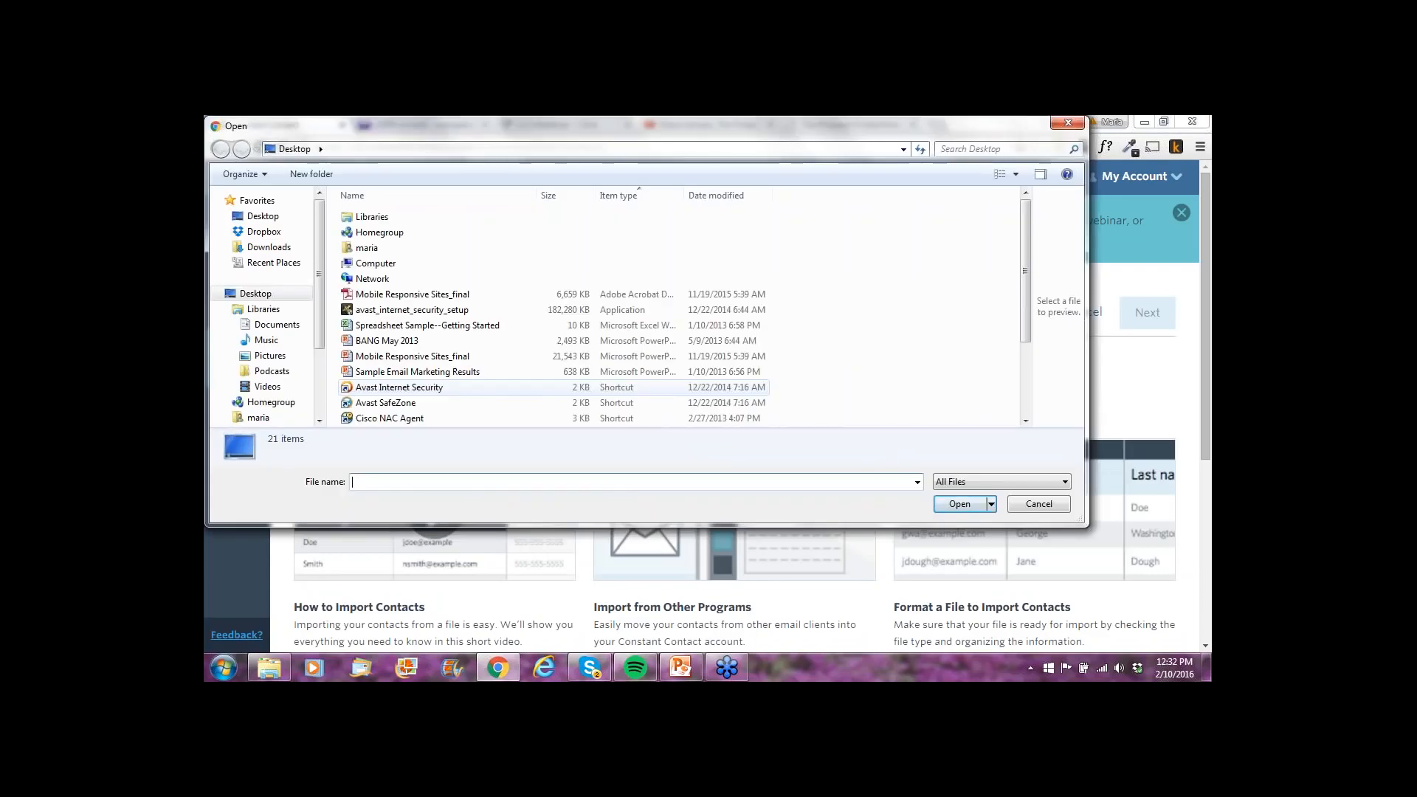
pyautogui.click(391, 327)
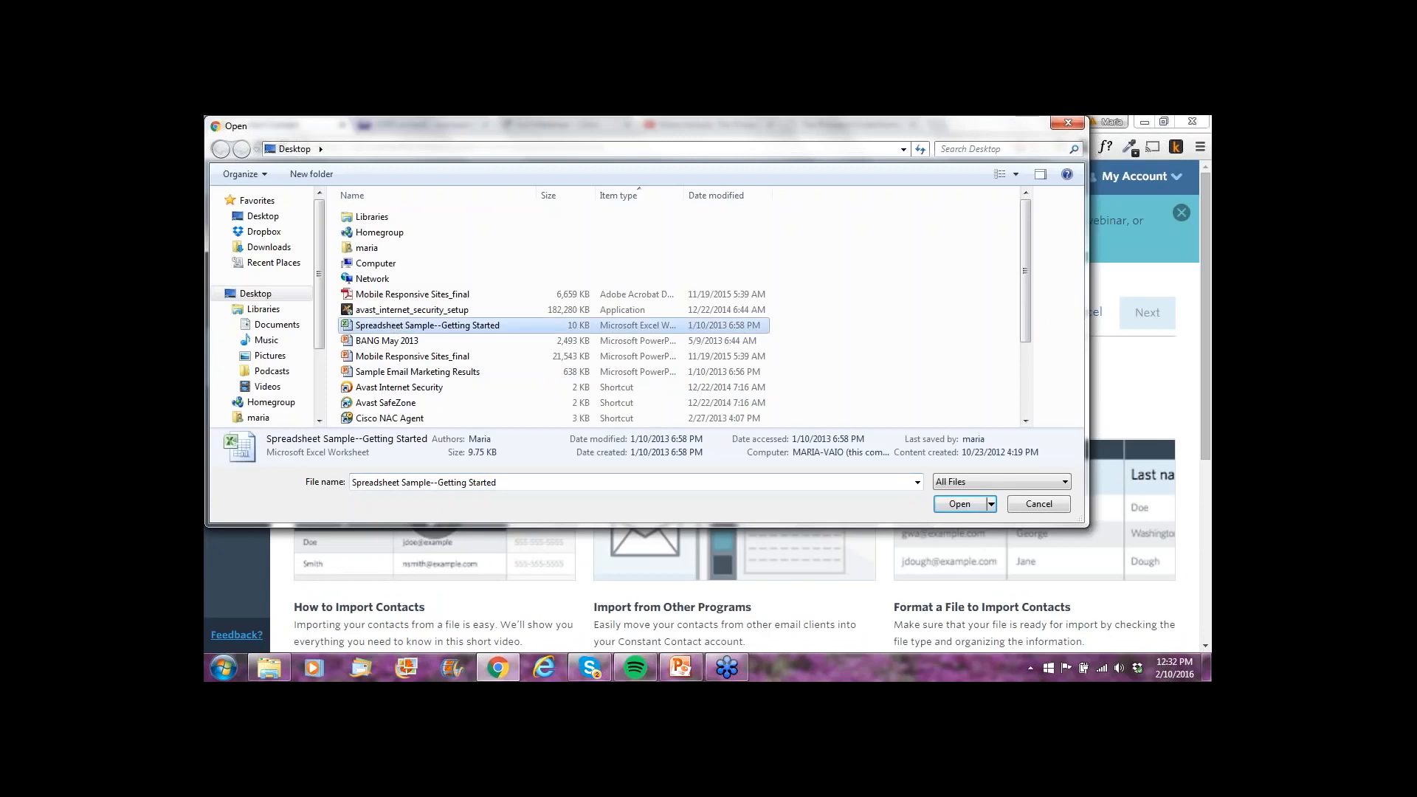
pyautogui.click(957, 504)
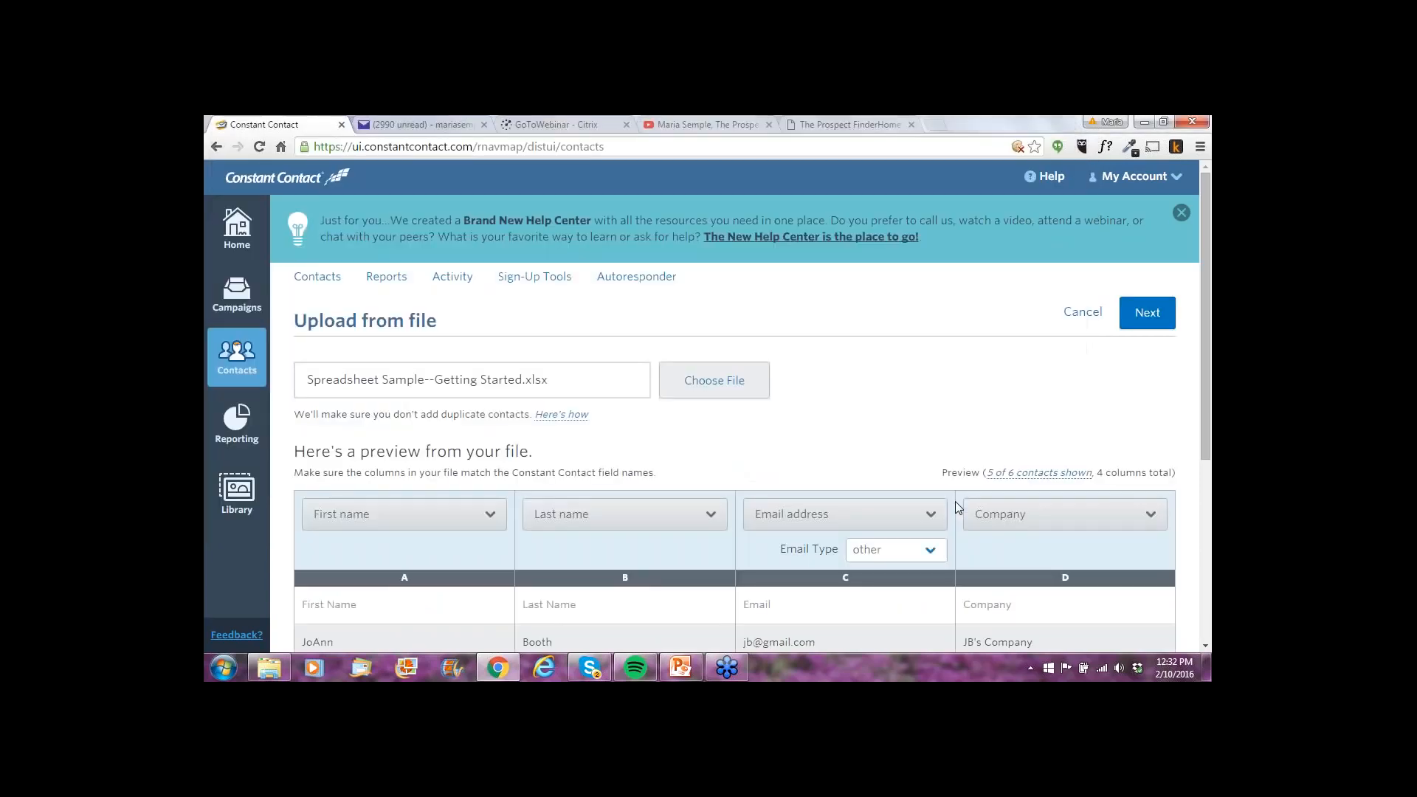
# Set the email type of the email address column in the upload preview to work
pyautogui.scroll(-3, 964, 347)
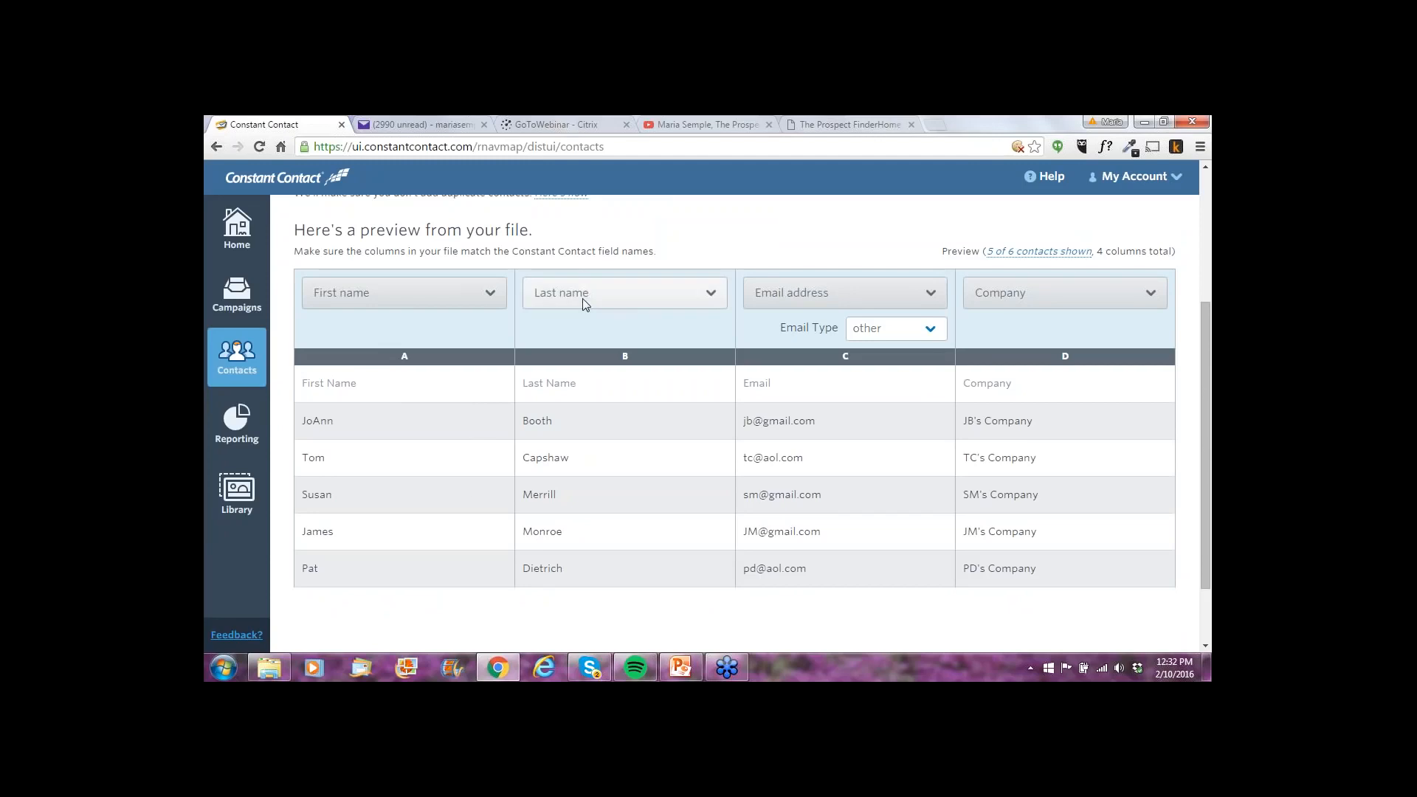
pyautogui.click(933, 331)
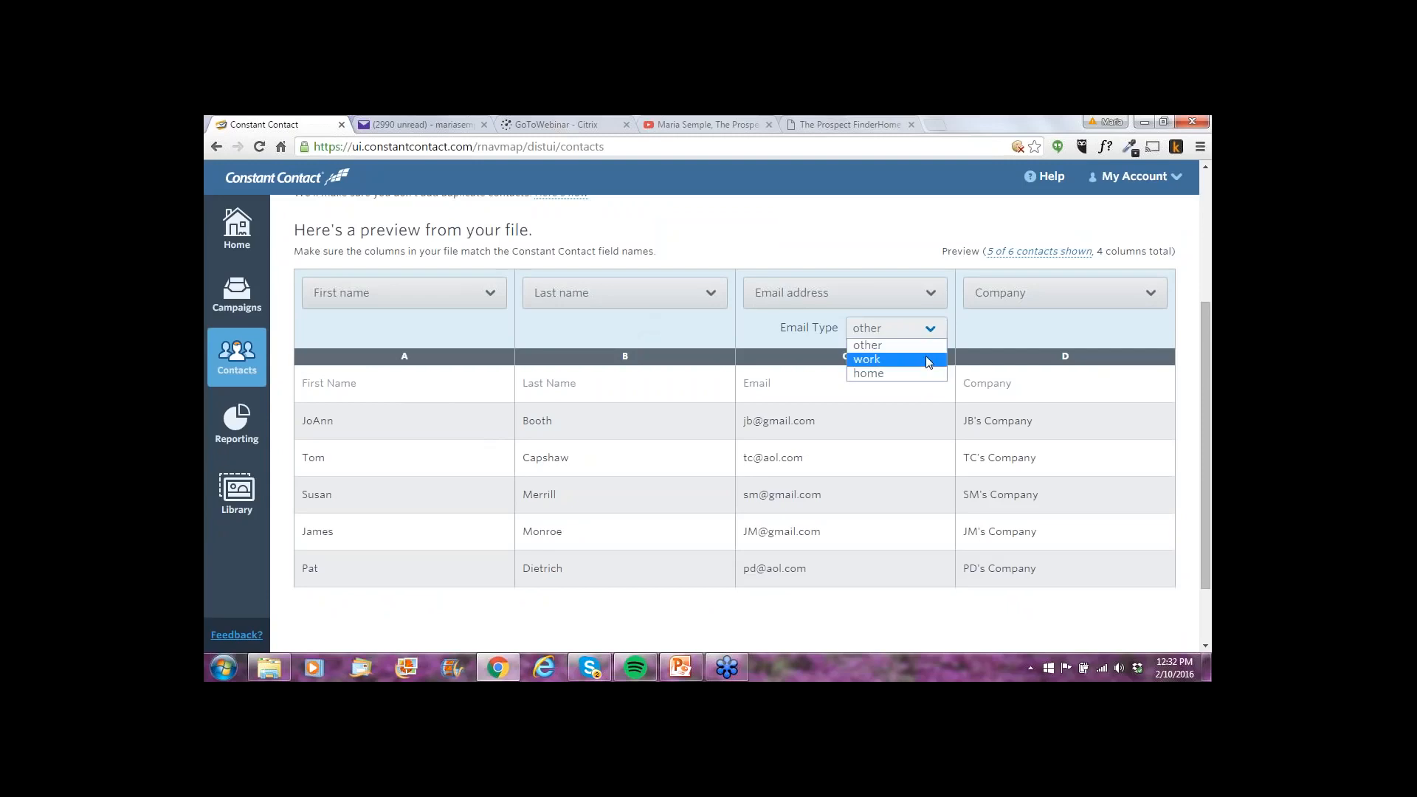
pyautogui.click(925, 358)
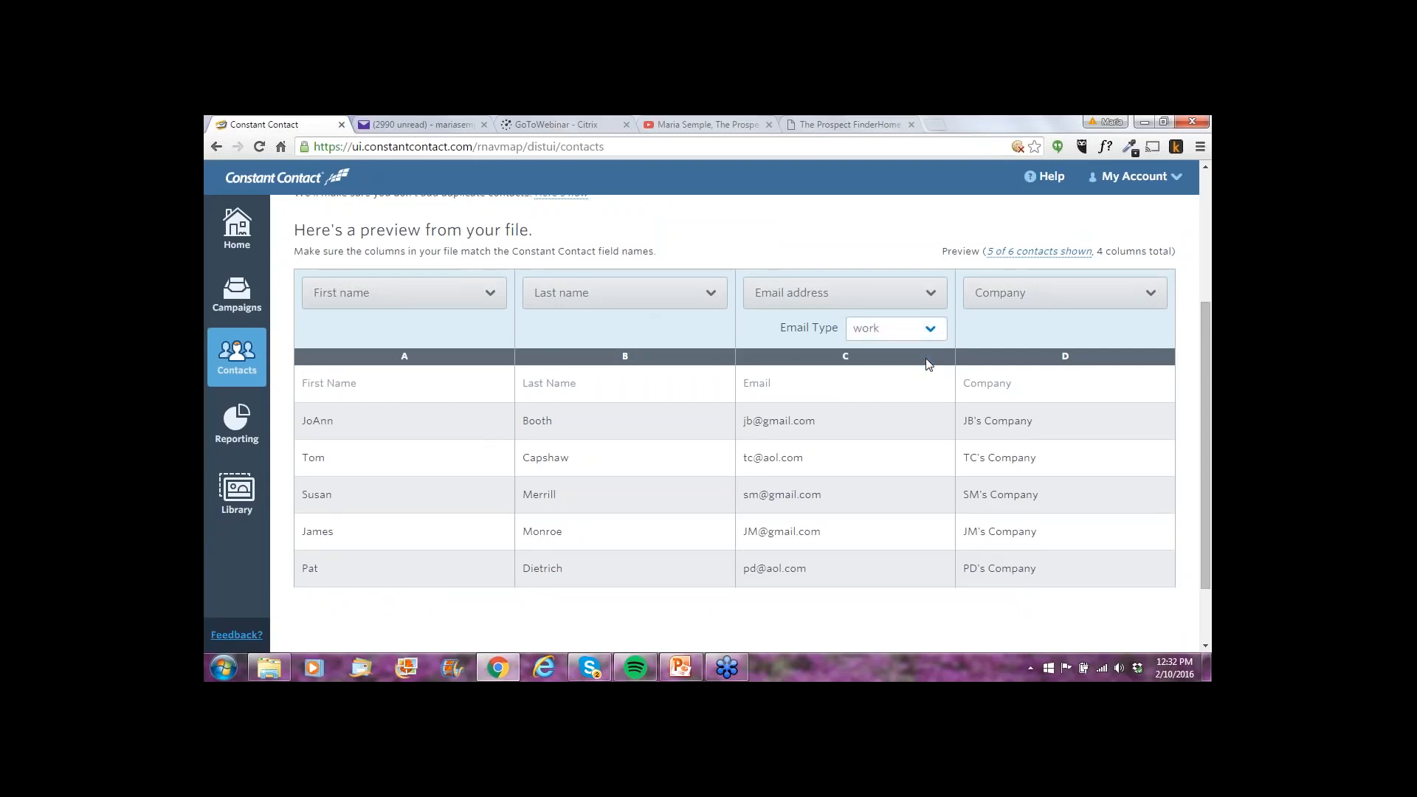
# Examine the import fields available for the Company column, from the basic fields to the custom ones, keeping Company as its match
pyautogui.click(1155, 295)
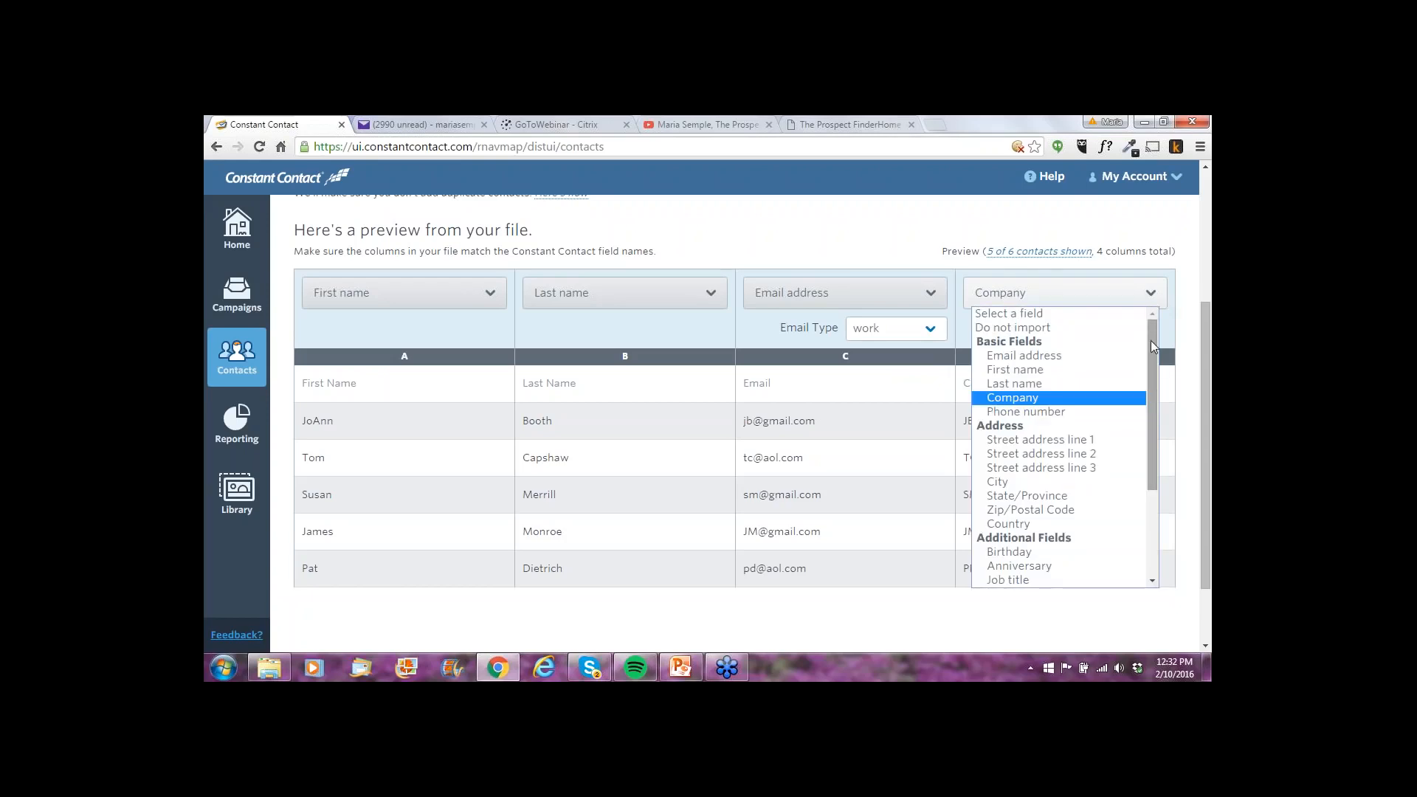
pyautogui.moveTo(1152, 345); pyautogui.dragTo(1148, 433)
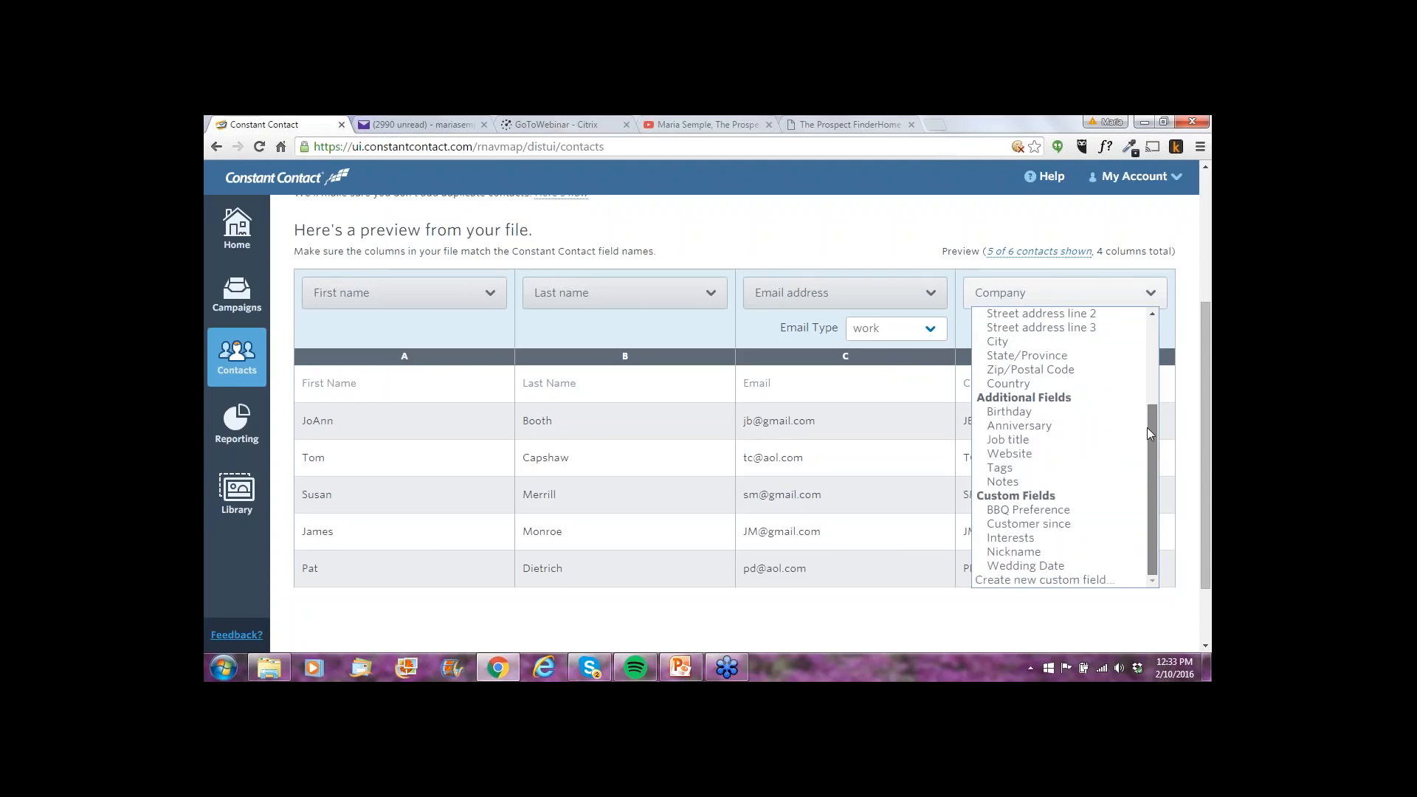
pyautogui.moveTo(1149, 433); pyautogui.dragTo(1150, 404)
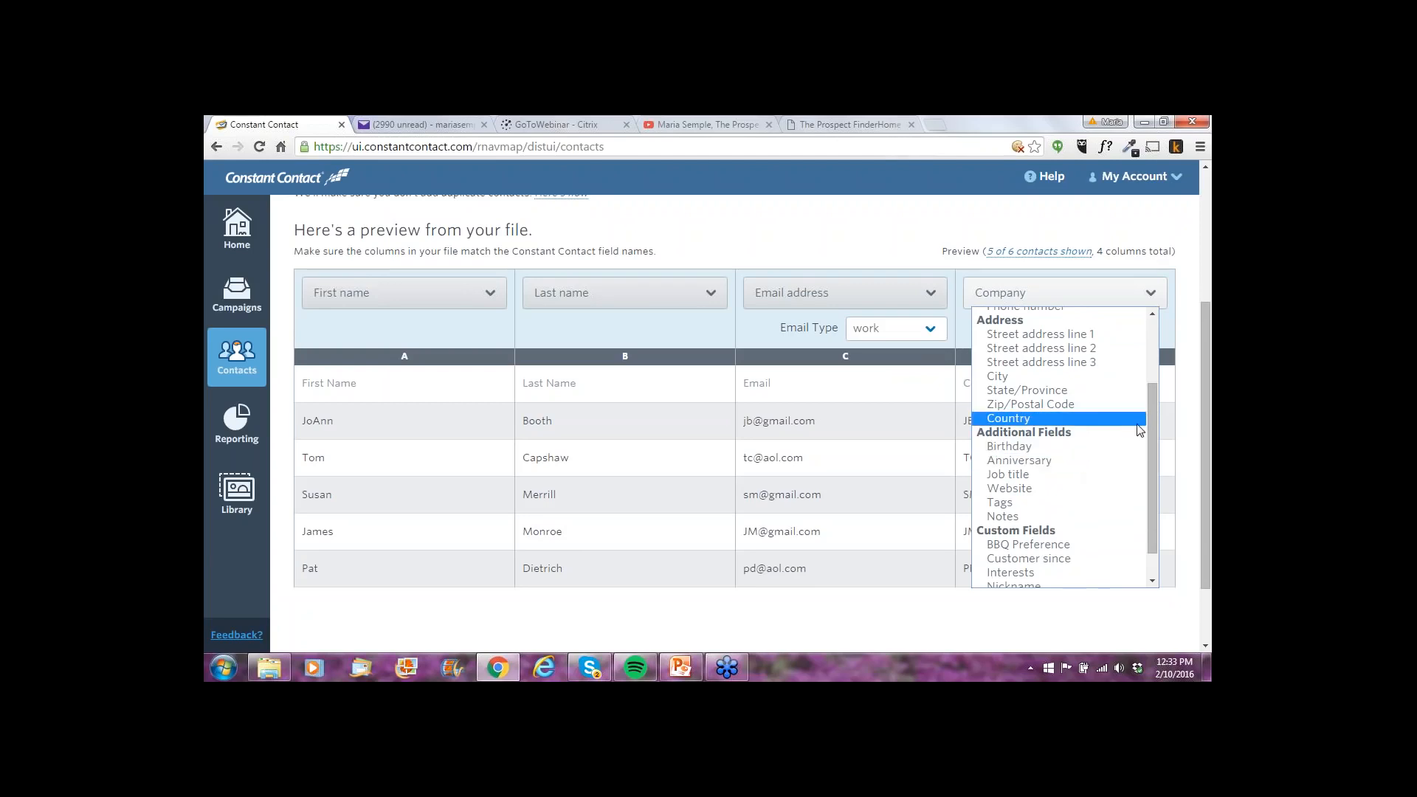
pyautogui.moveTo(1153, 442); pyautogui.dragTo(1140, 508)
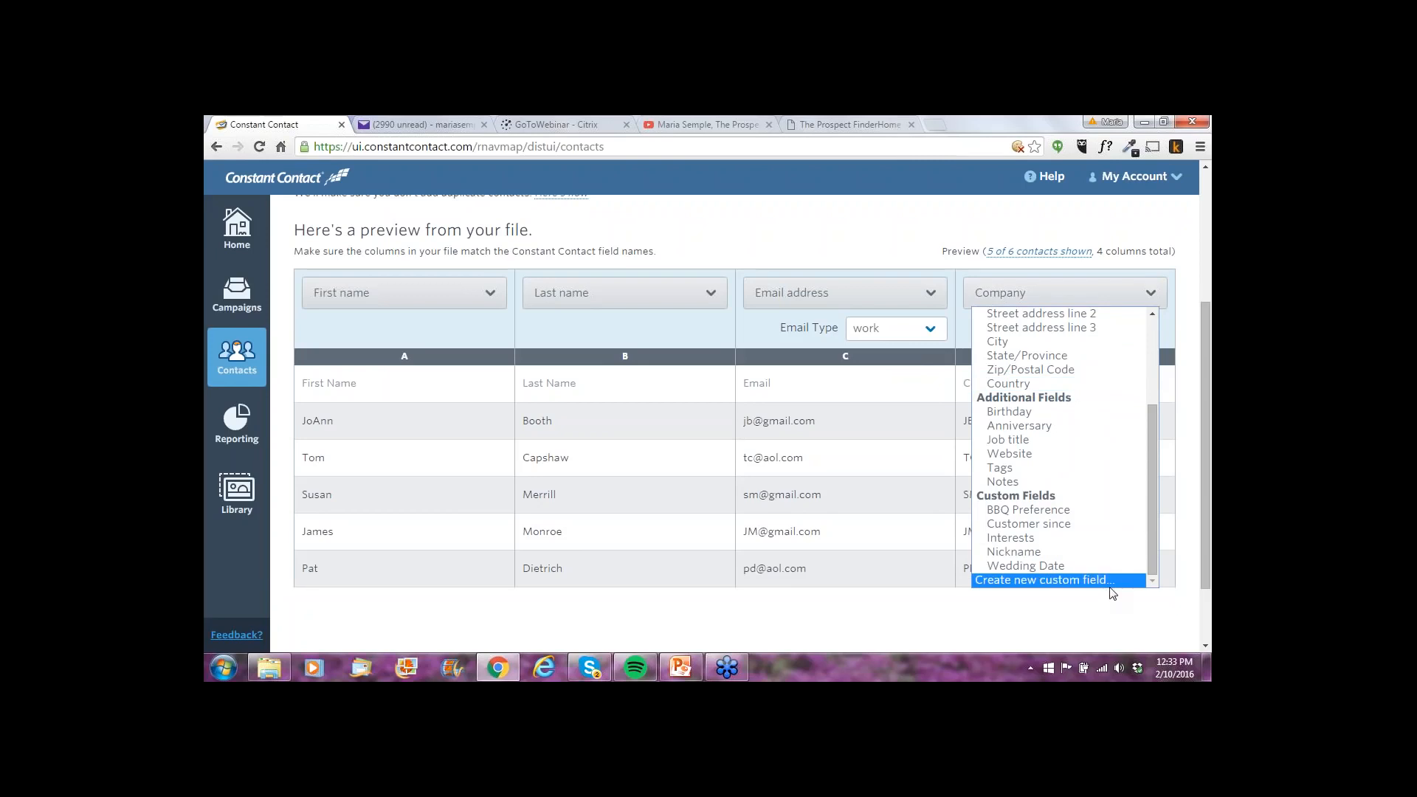
pyautogui.moveTo(1154, 460); pyautogui.dragTo(1152, 352)
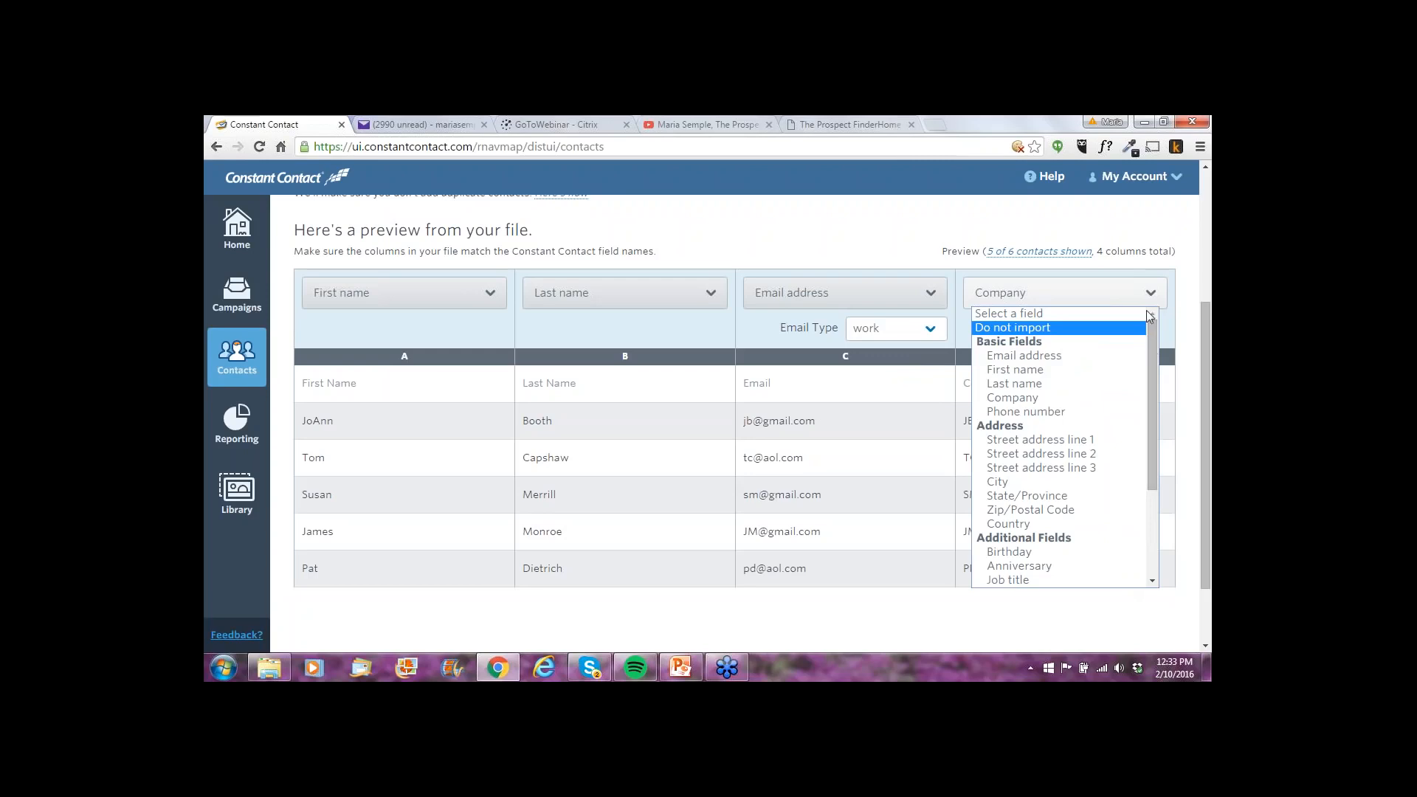
pyautogui.click(1119, 297)
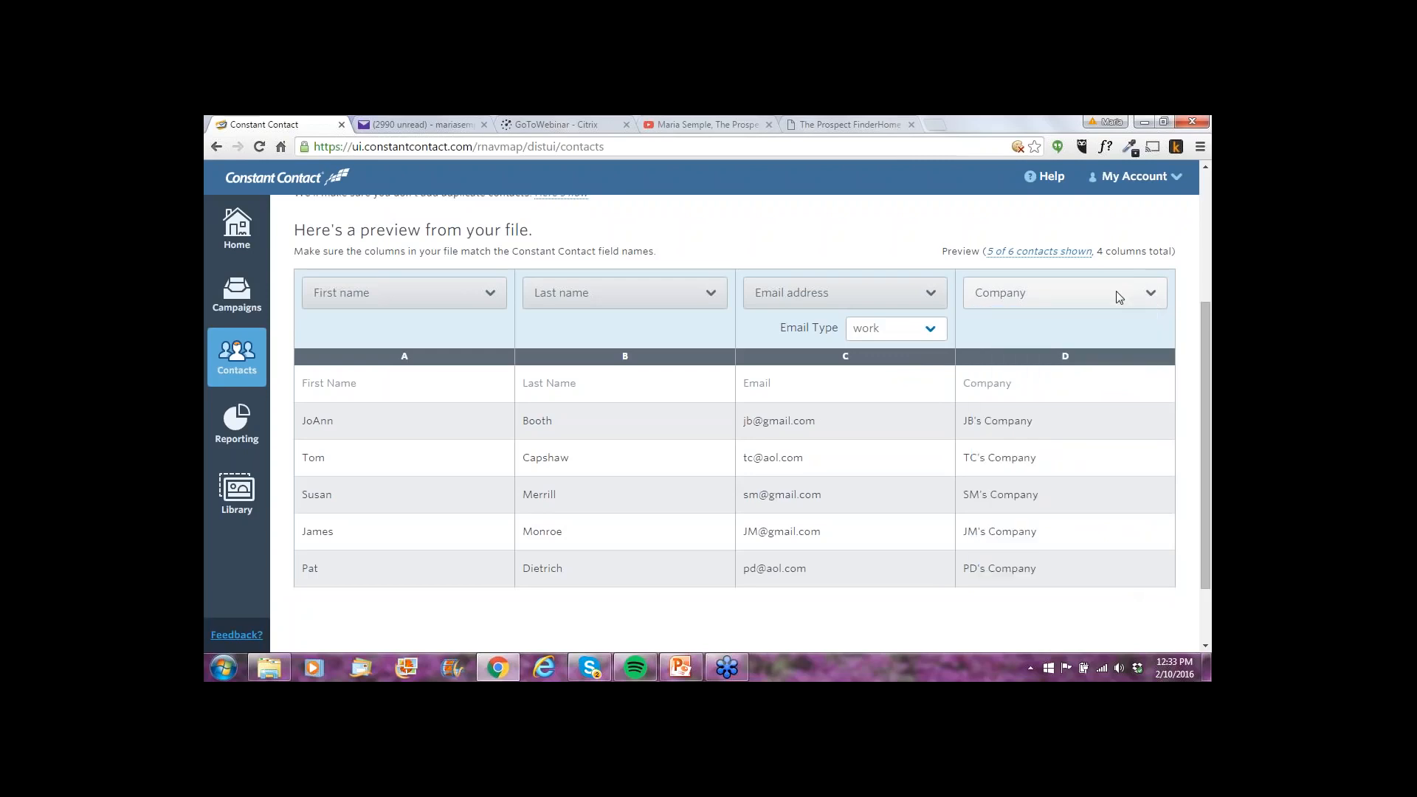
# Continue to list selection, create a new list named "February prospects list", and upload the contacts to it
pyautogui.scroll(2, 1084, 453)
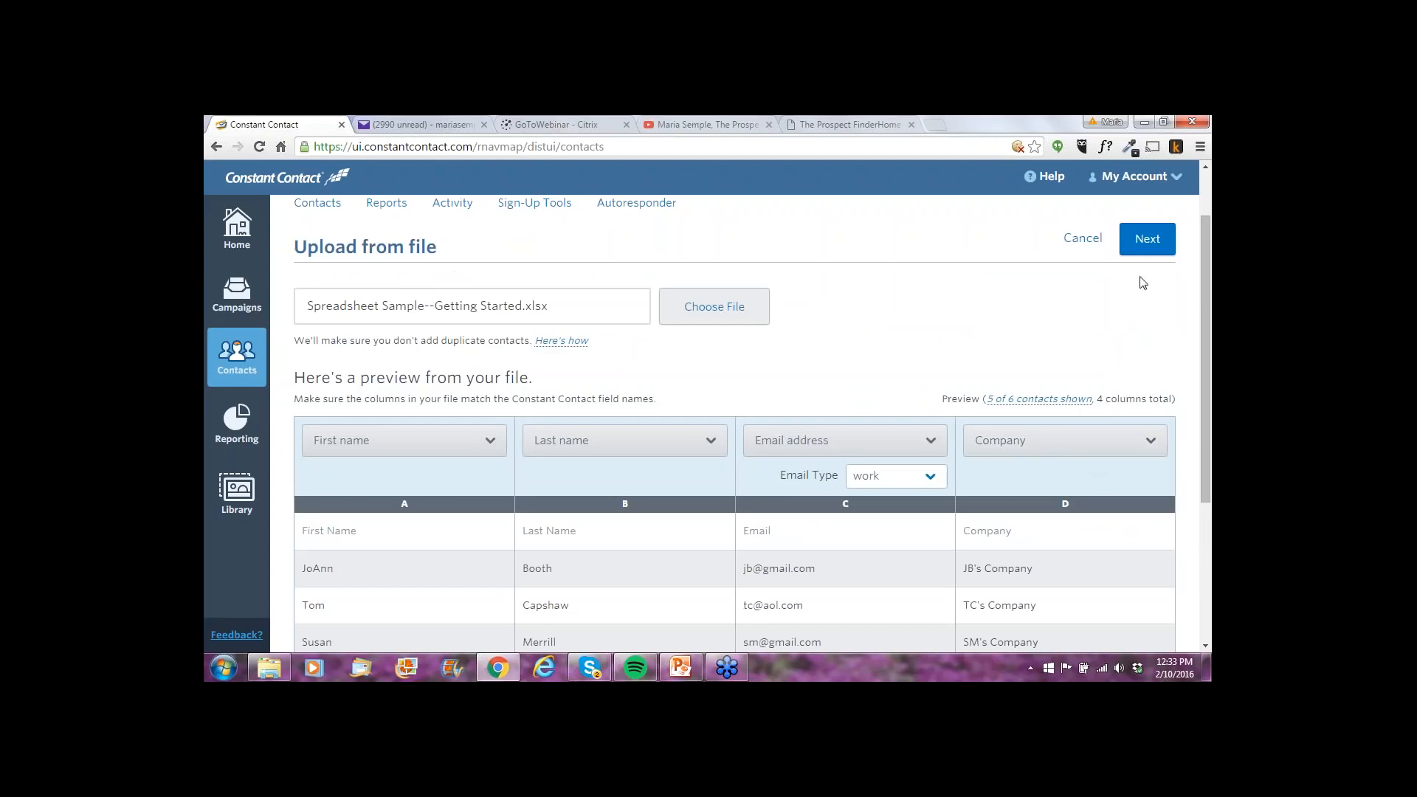
pyautogui.click(1149, 243)
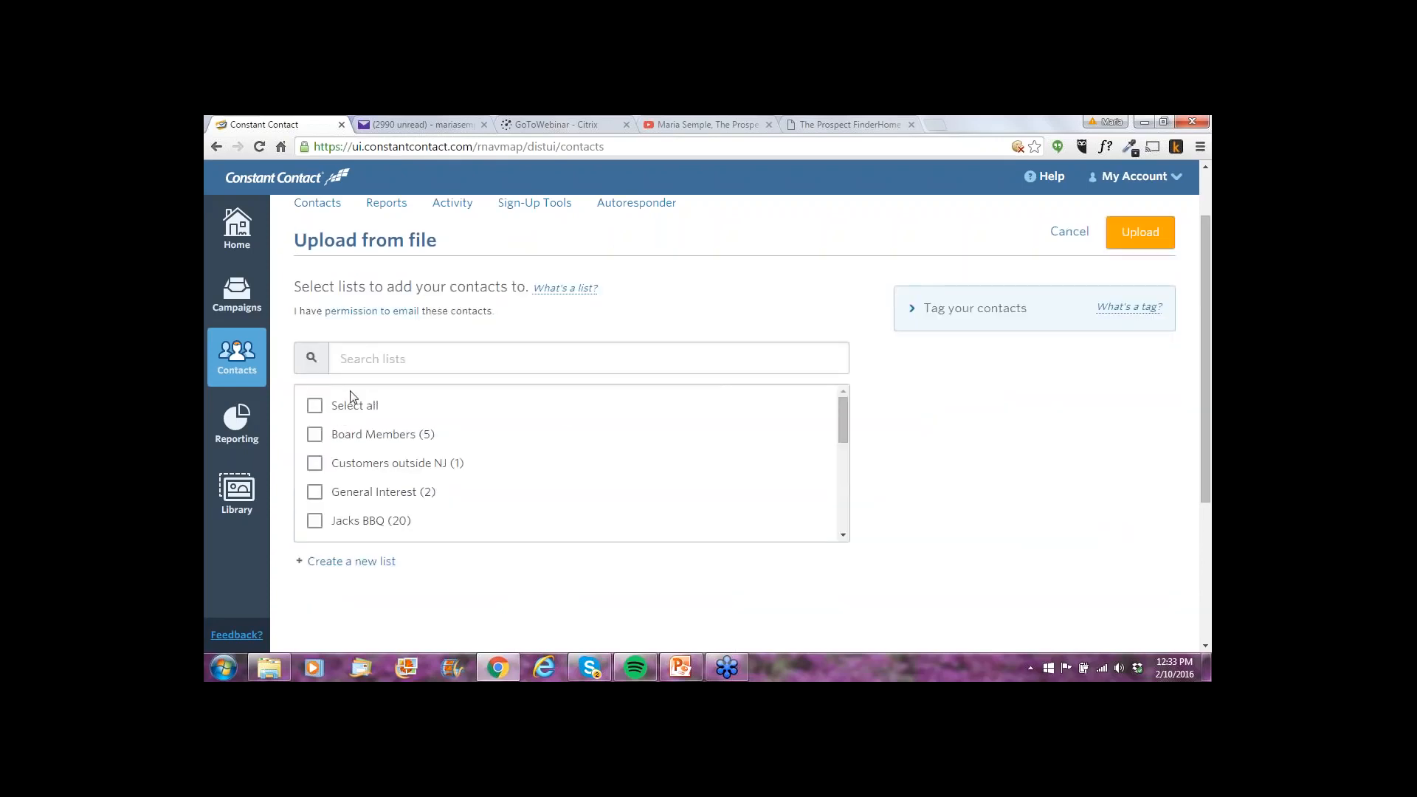
pyautogui.click(374, 563)
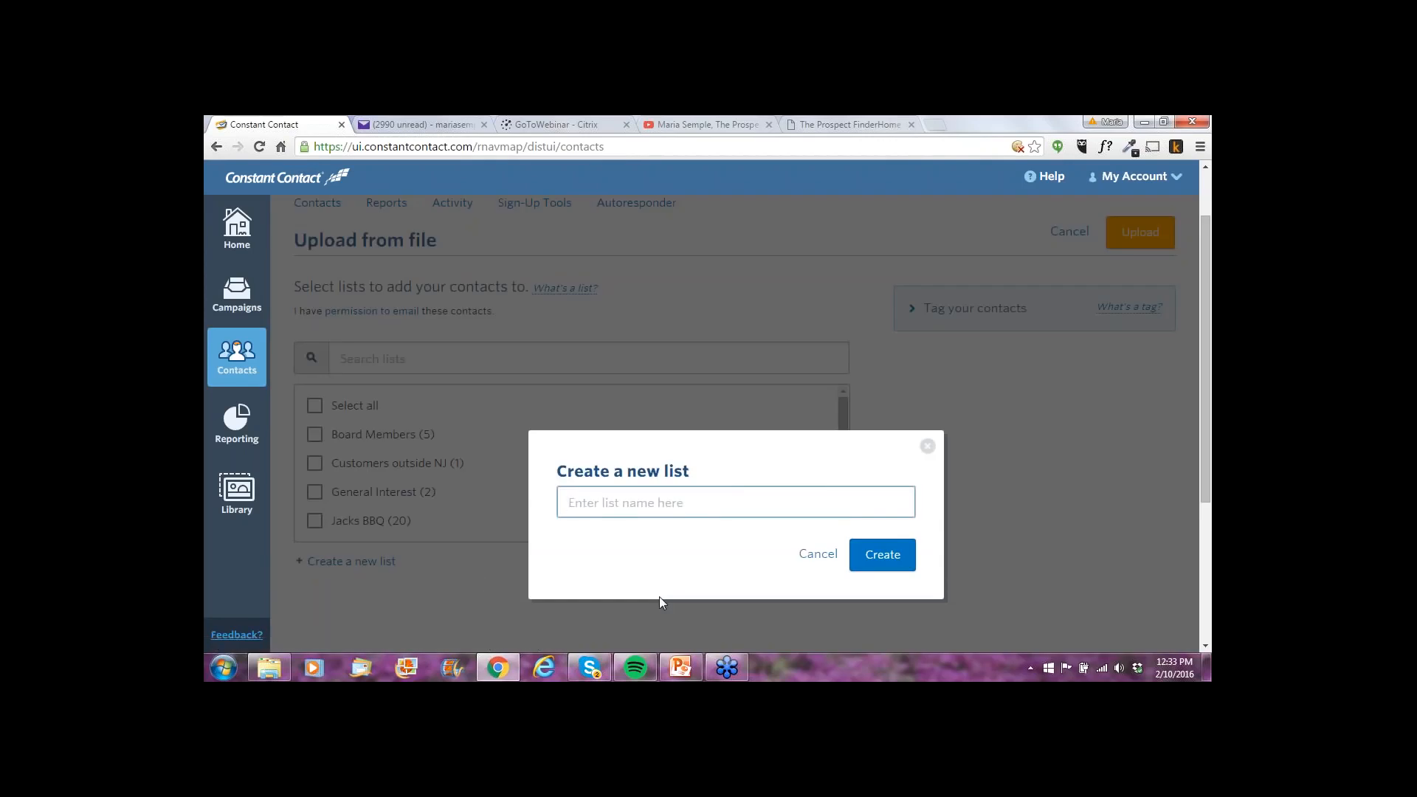
pyautogui.write('February prospects')
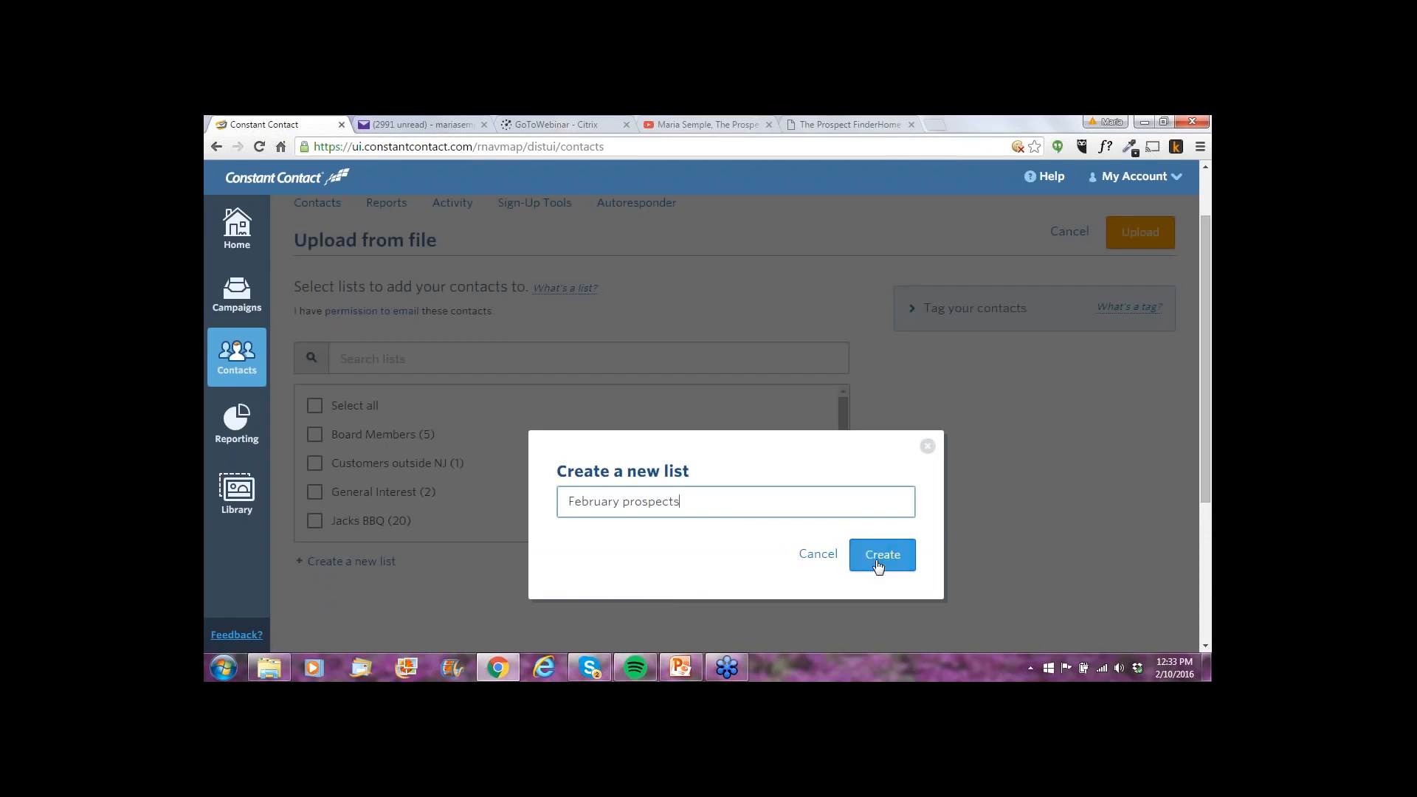
pyautogui.write('list')
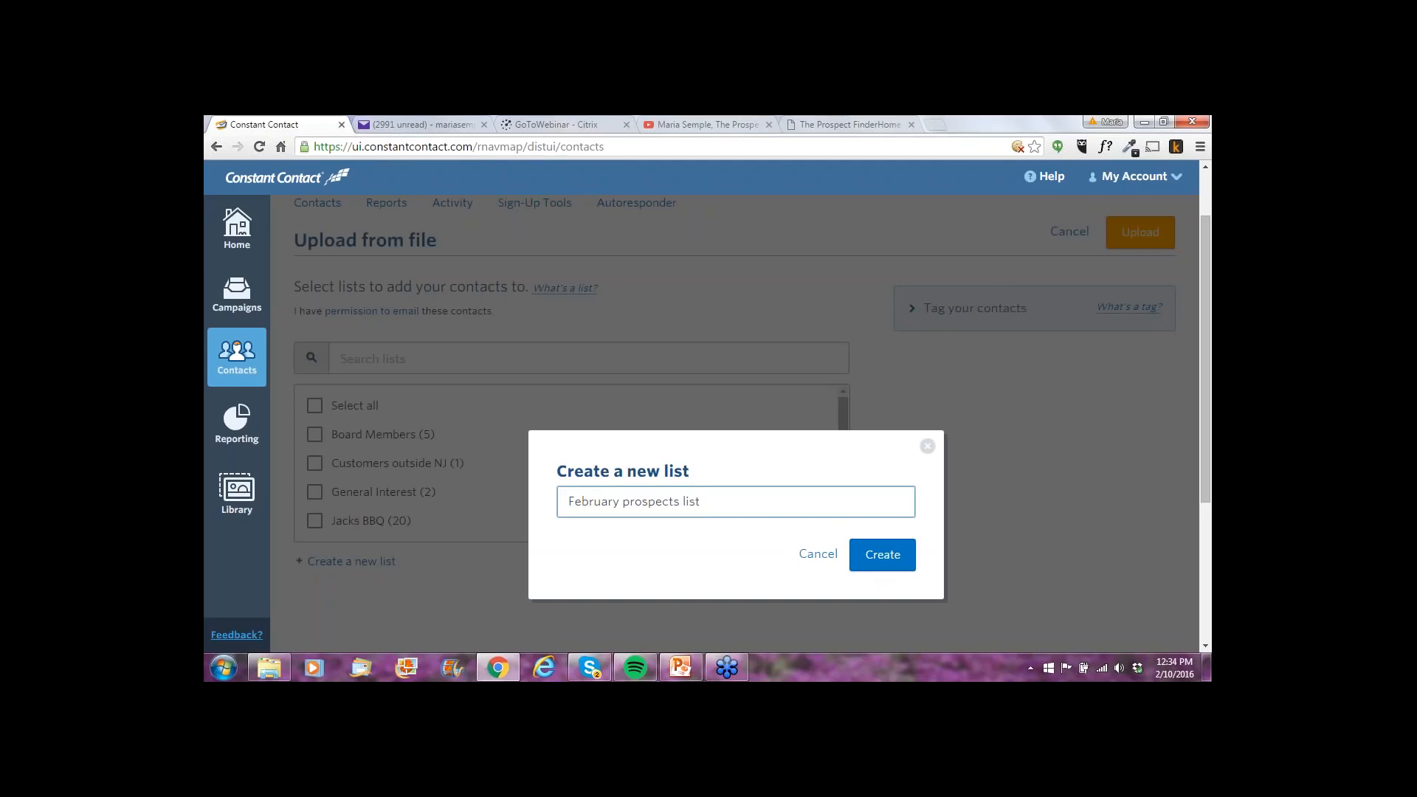
pyautogui.click(883, 559)
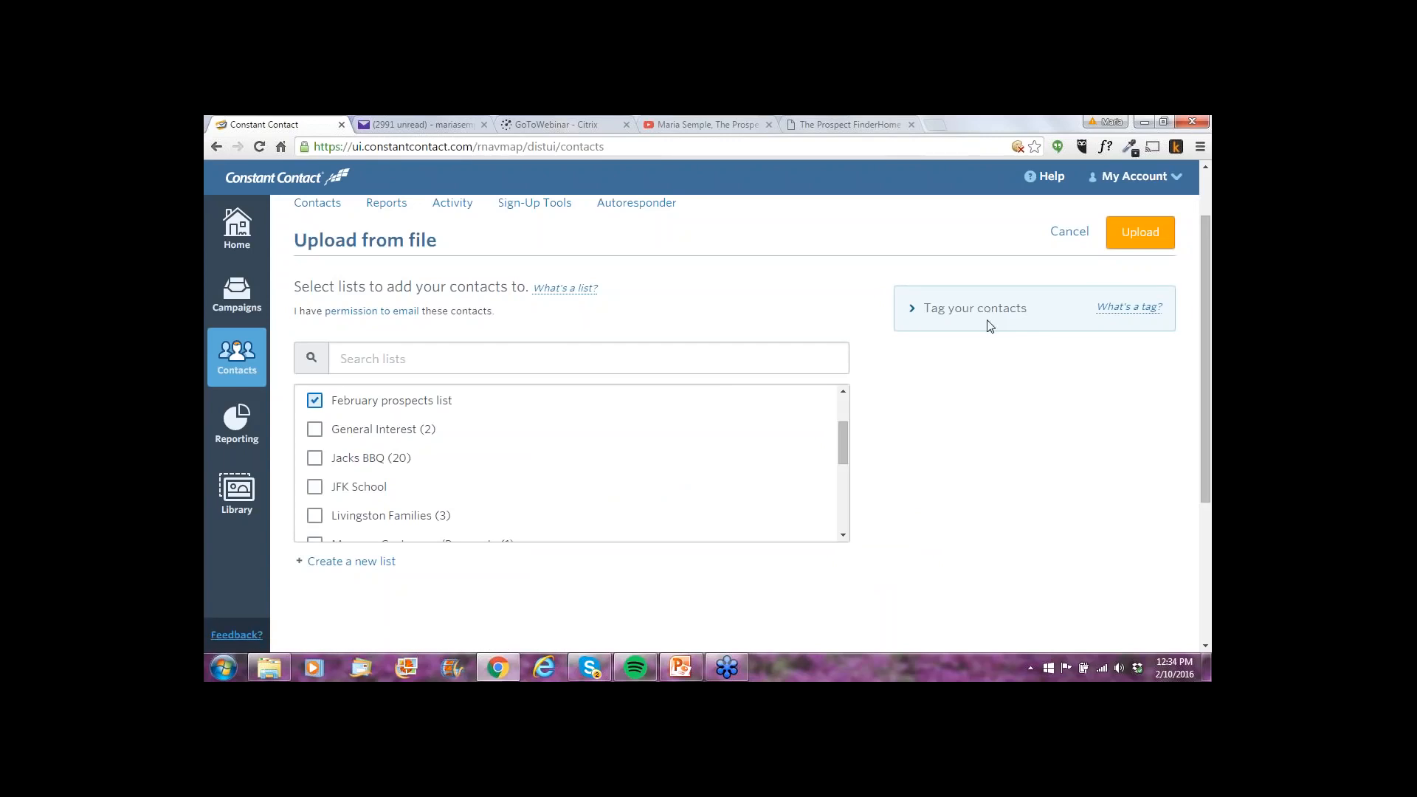
pyautogui.click(1145, 240)
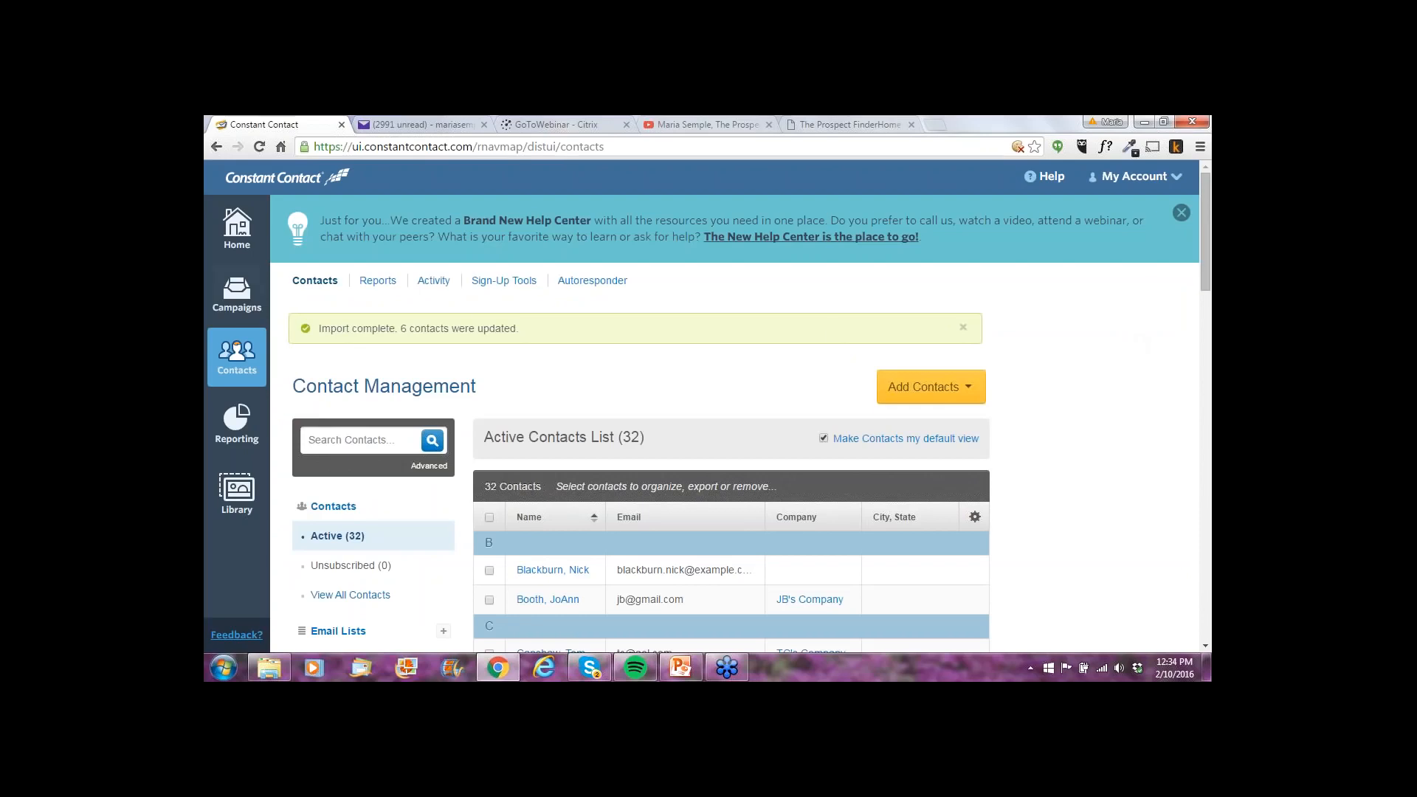
# Open the Constant Contact Demo Feb2016 draft campaign for editing
pyautogui.click(237, 306)
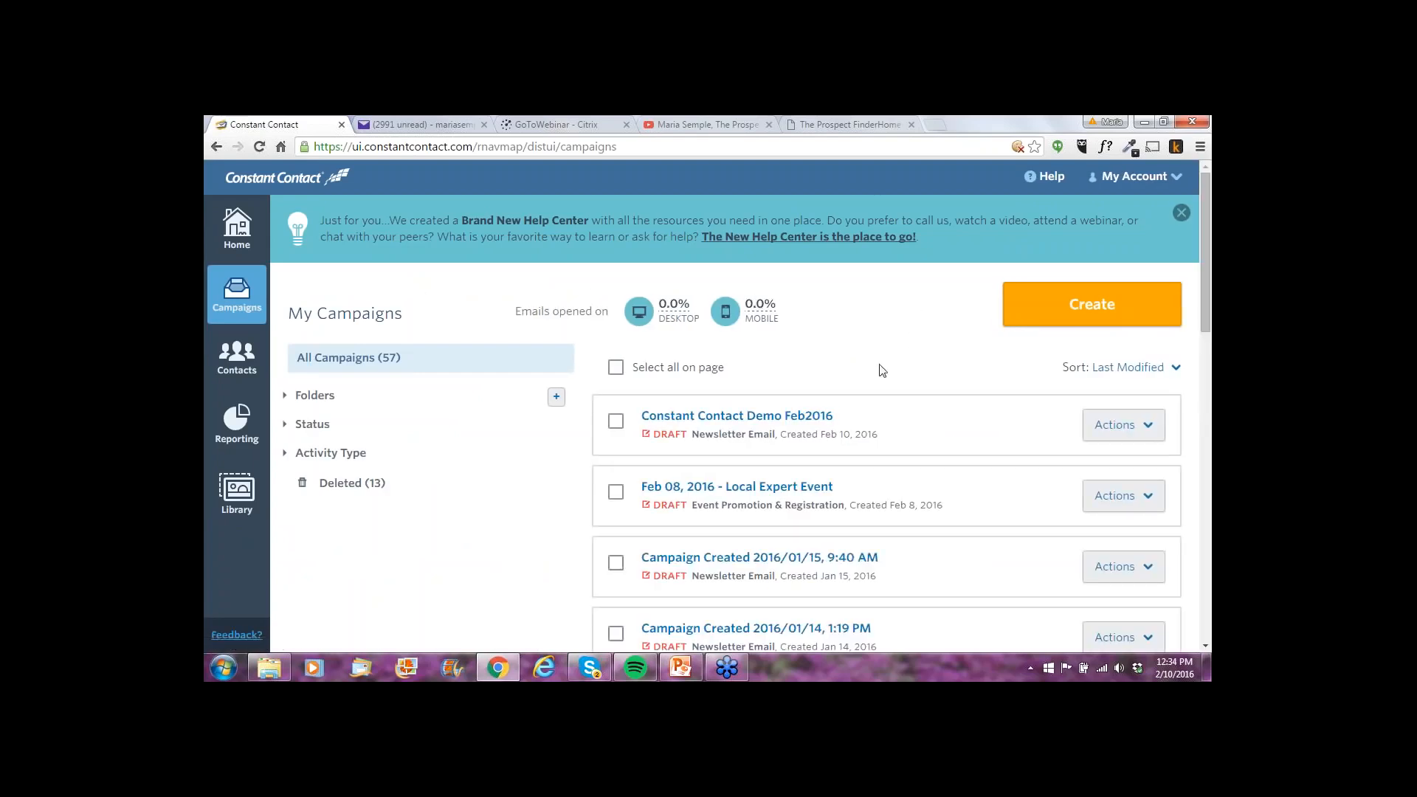
pyautogui.click(1125, 434)
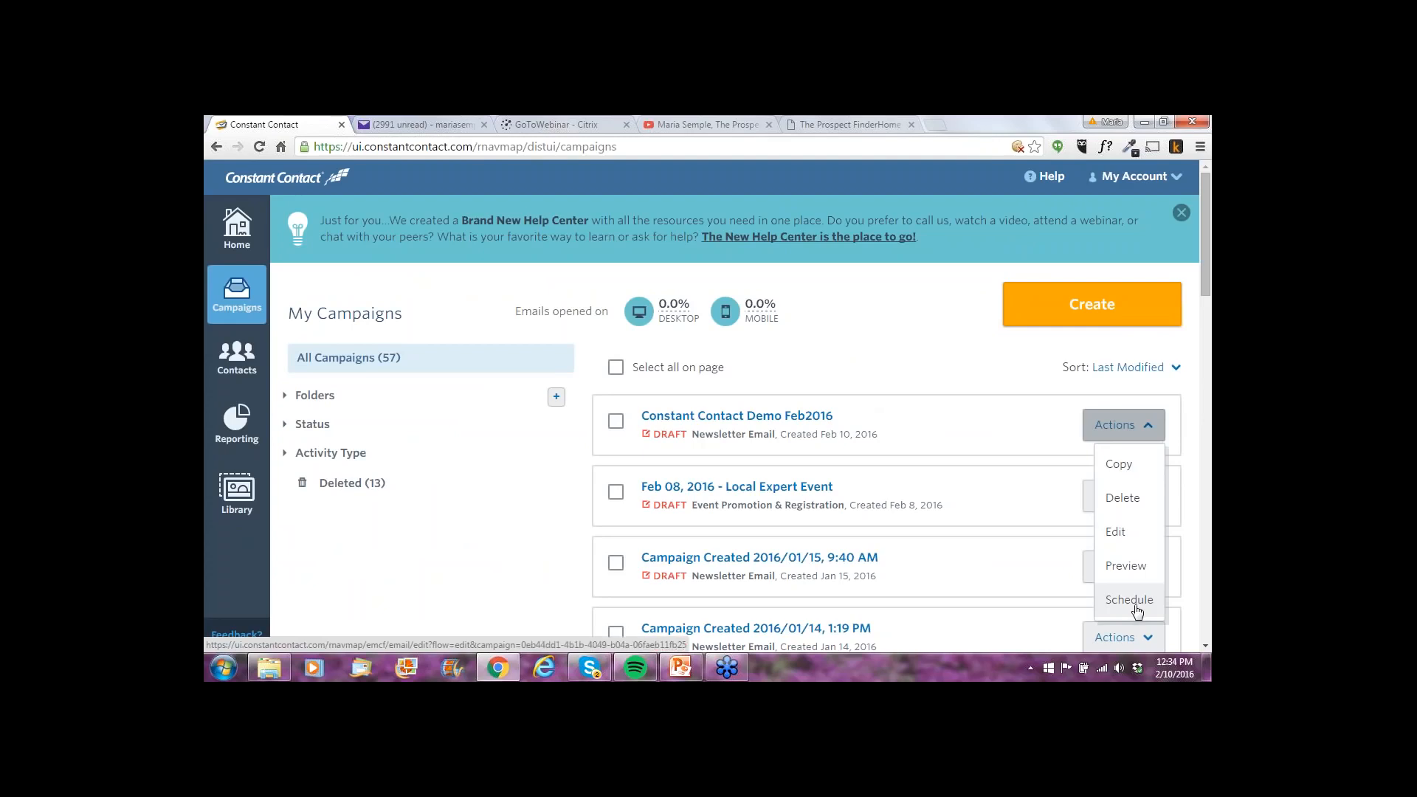
pyautogui.click(1118, 533)
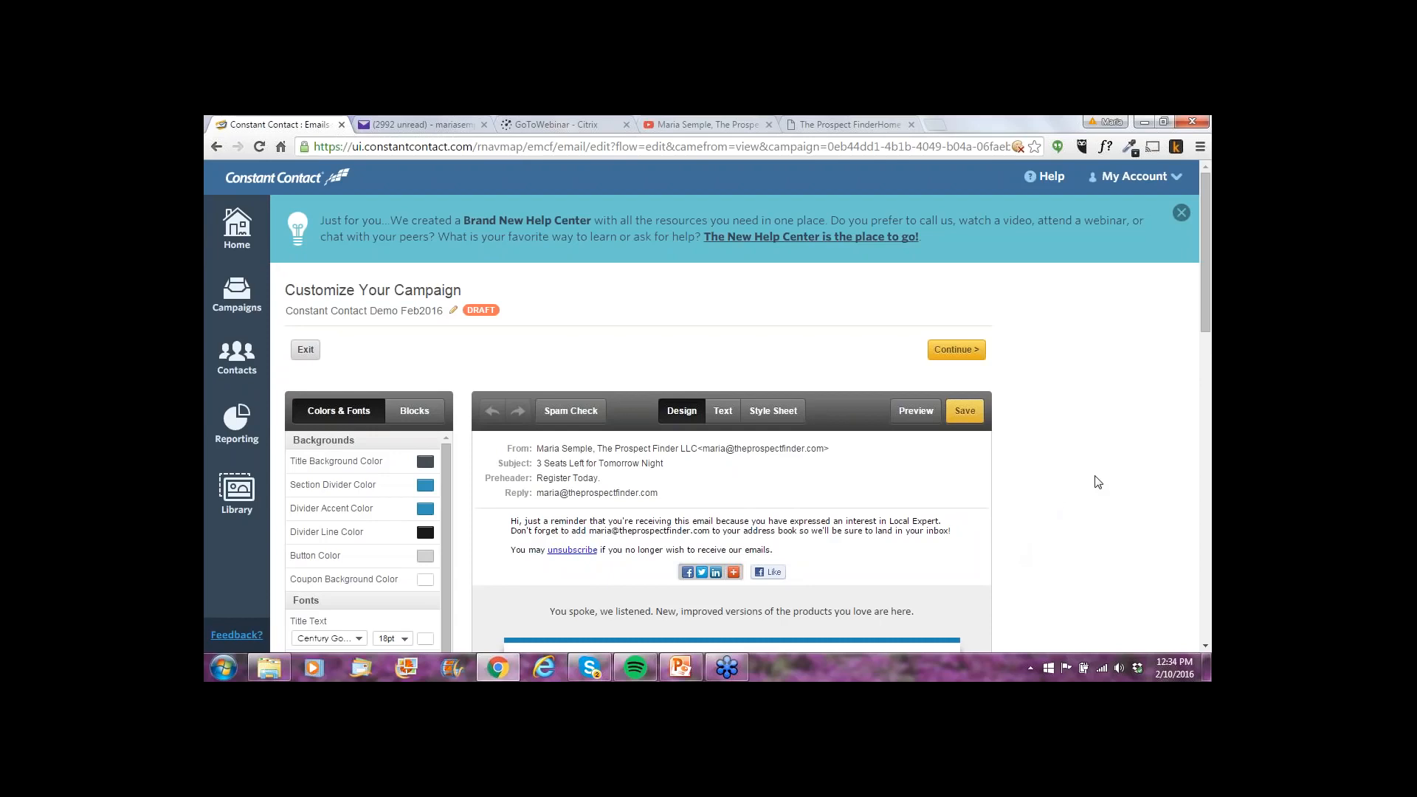
# Review the newsletter design down to its footer and continue to the campaign's sending options
pyautogui.scroll(-6, 1099, 482)
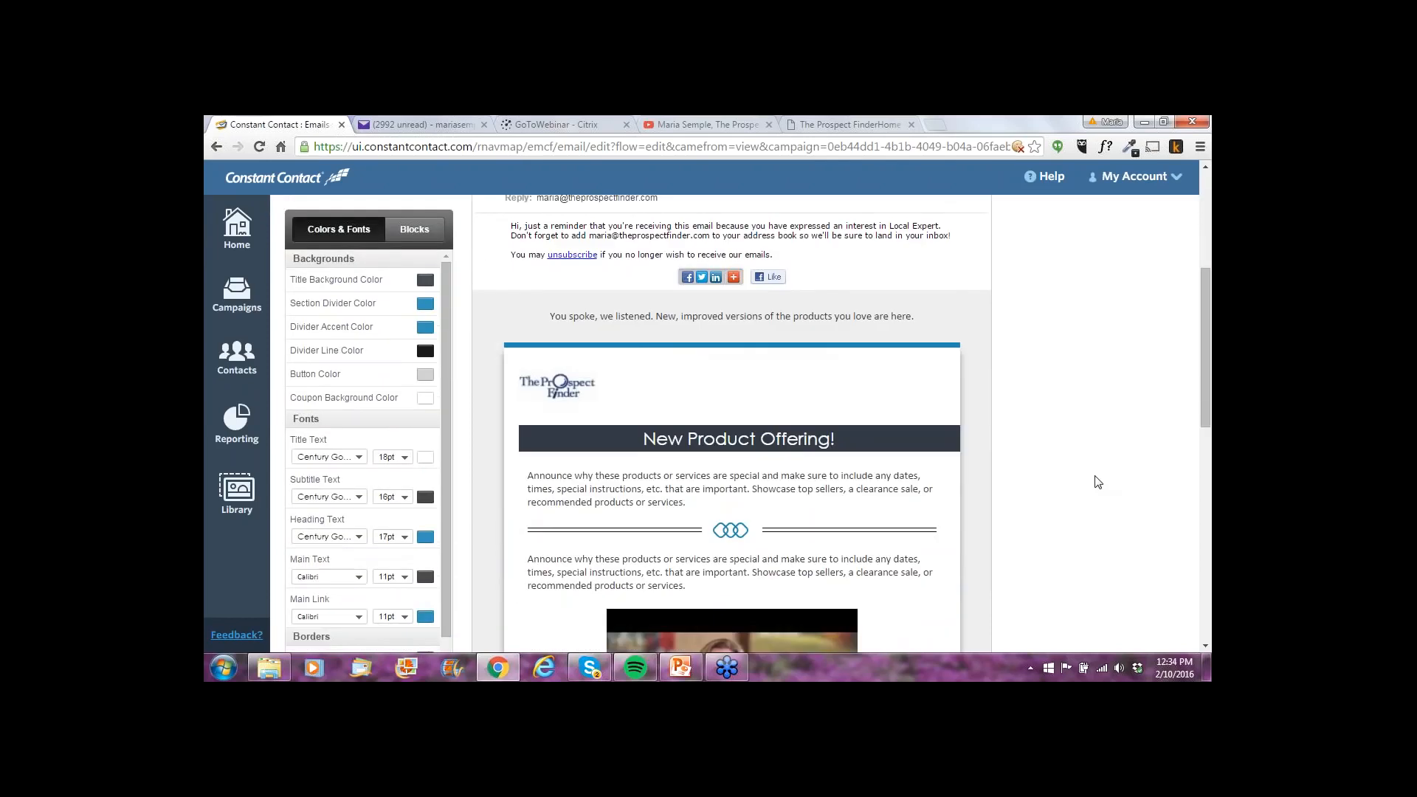
pyautogui.scroll(-5, 1099, 482)
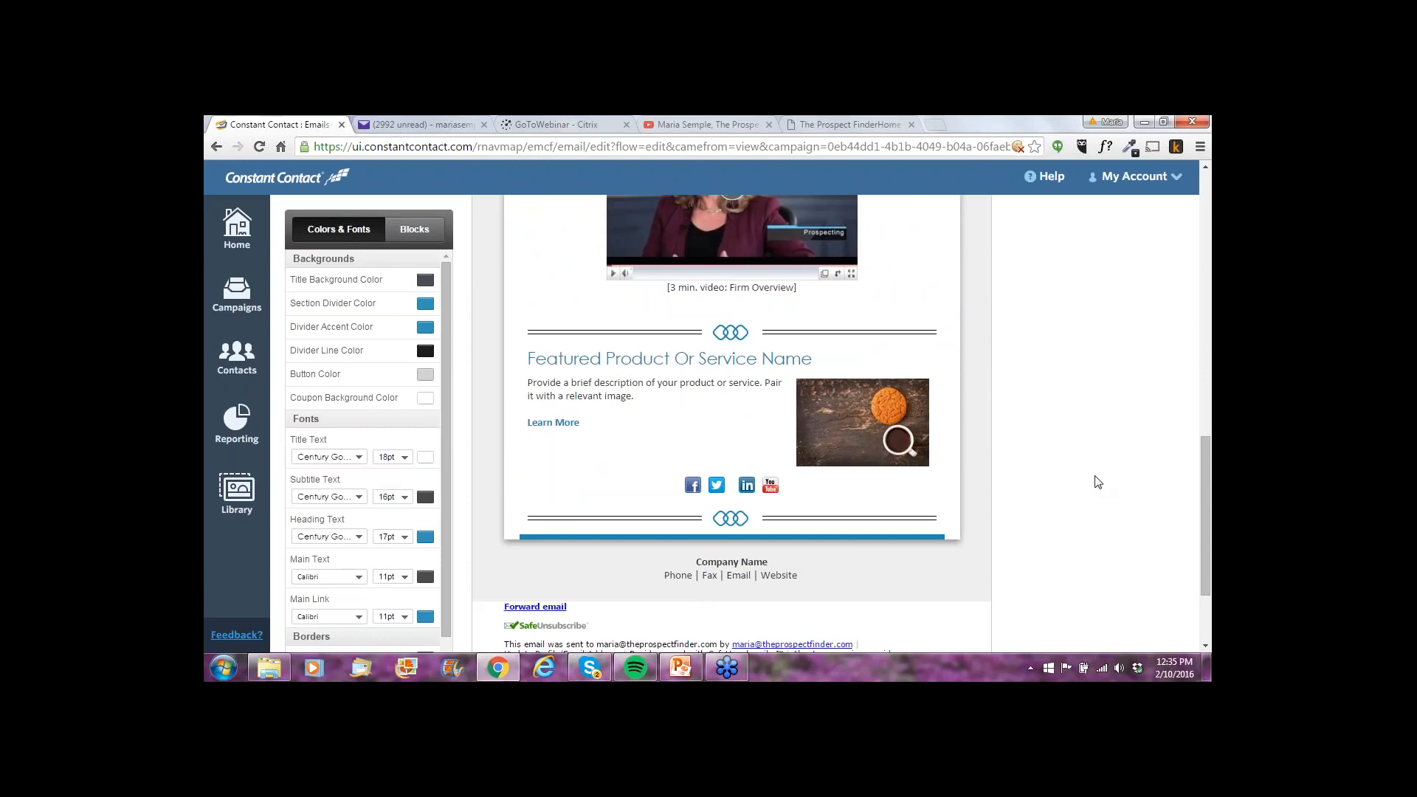
pyautogui.scroll(6, 1098, 482)
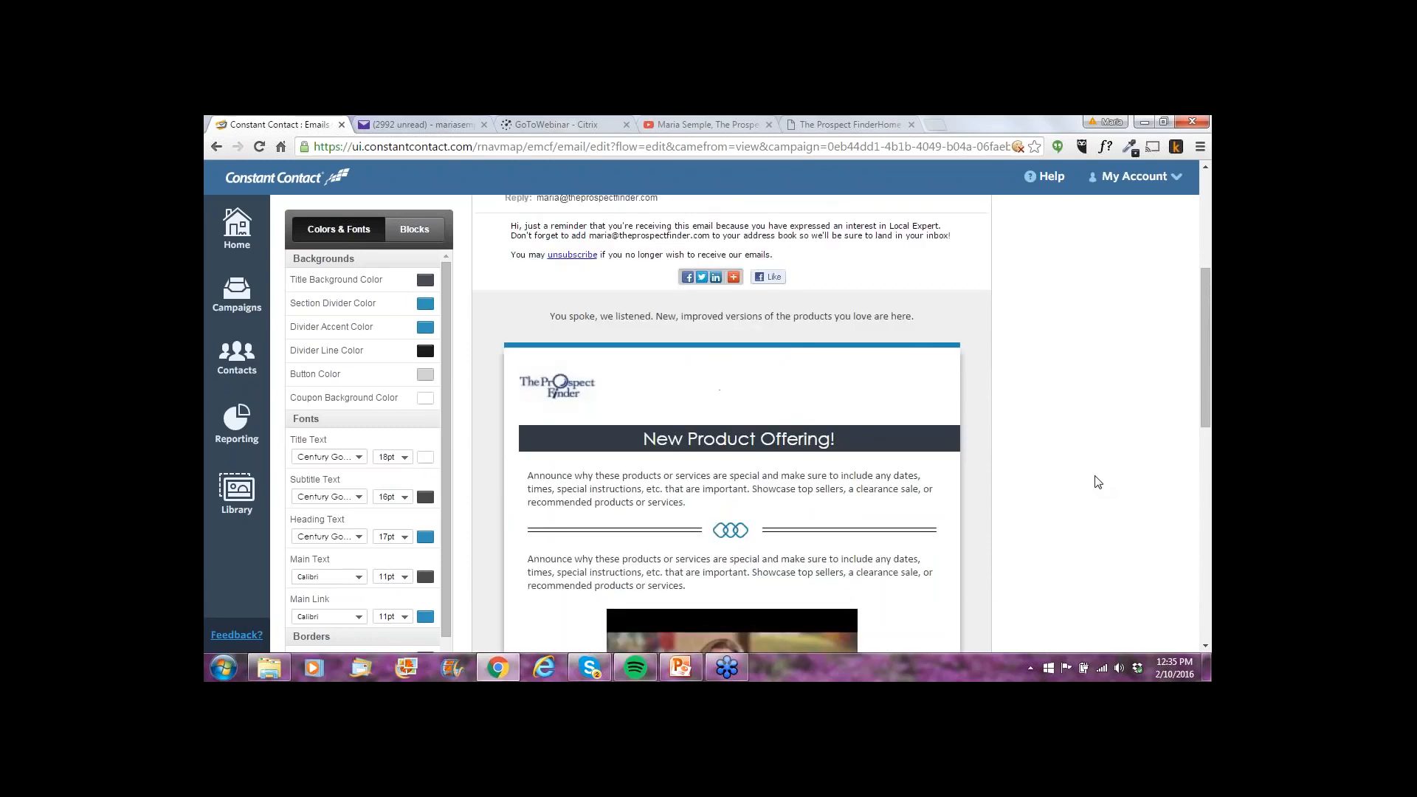
pyautogui.scroll(3, 1099, 482)
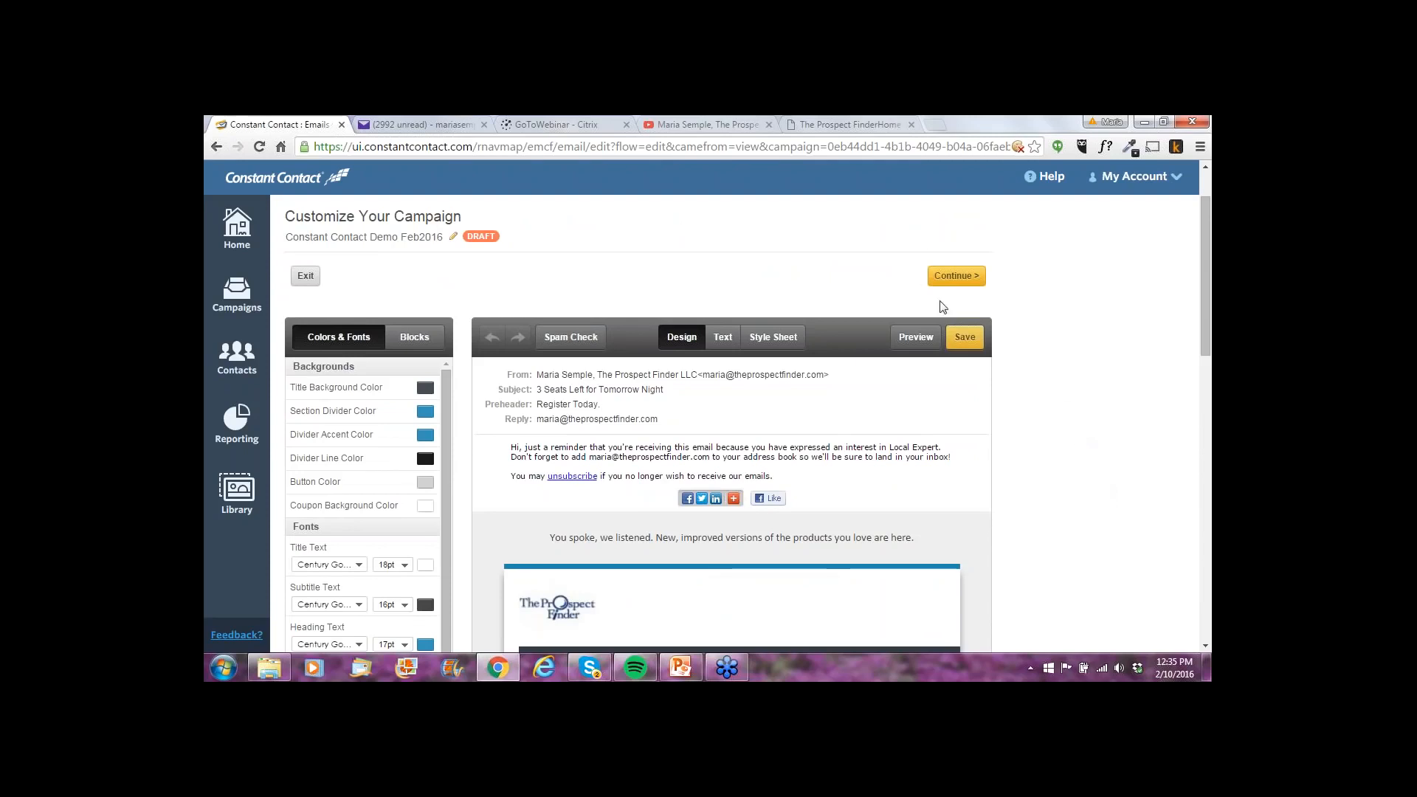
pyautogui.click(958, 280)
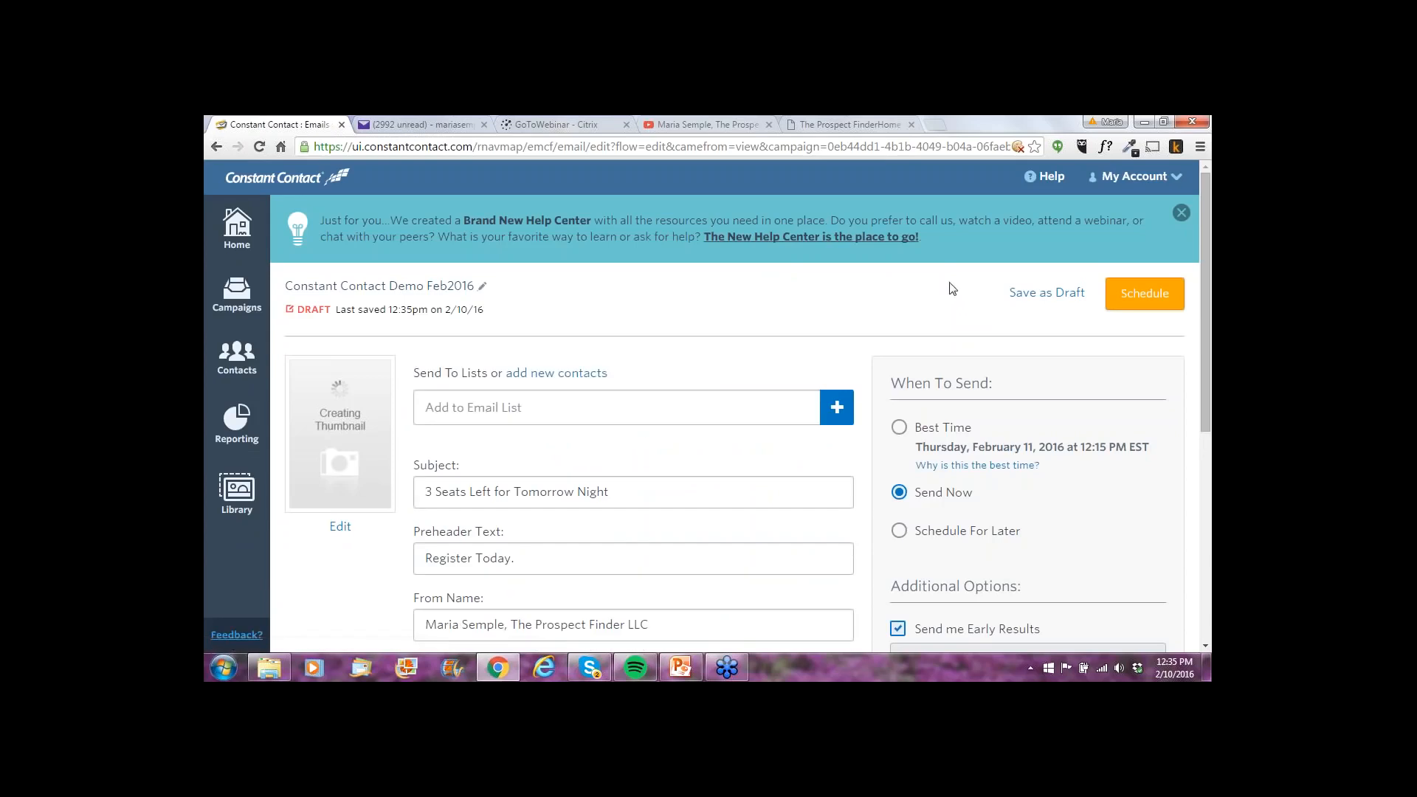
# Add the February prospects list and Livingston Families as the email's recipient lists and save the selection
pyautogui.click(838, 415)
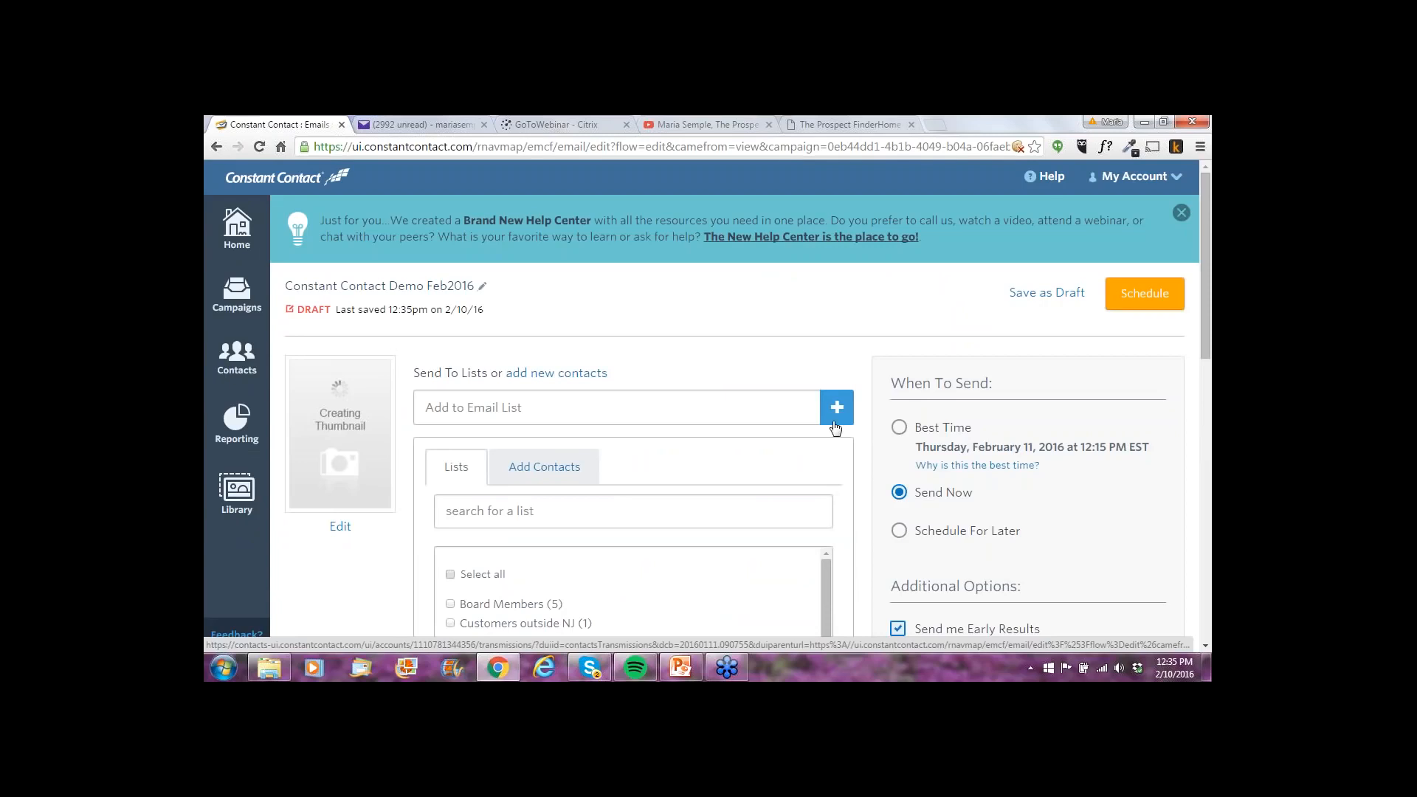
pyautogui.scroll(-3, 866, 551)
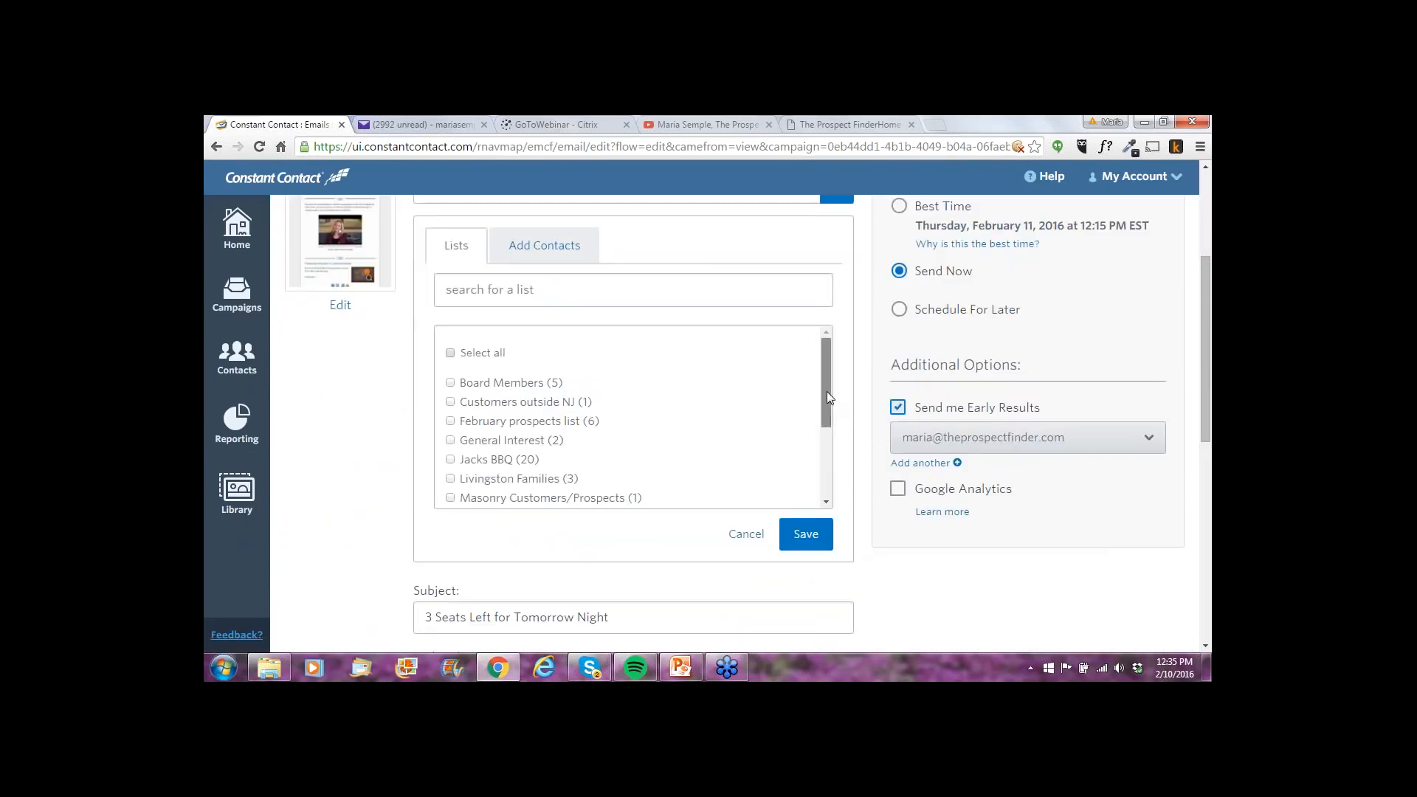
pyautogui.moveTo(827, 391)
pyautogui.mouseDown()
pyautogui.moveTo(825, 443)
pyautogui.moveTo(841, 378)
pyautogui.mouseUp()
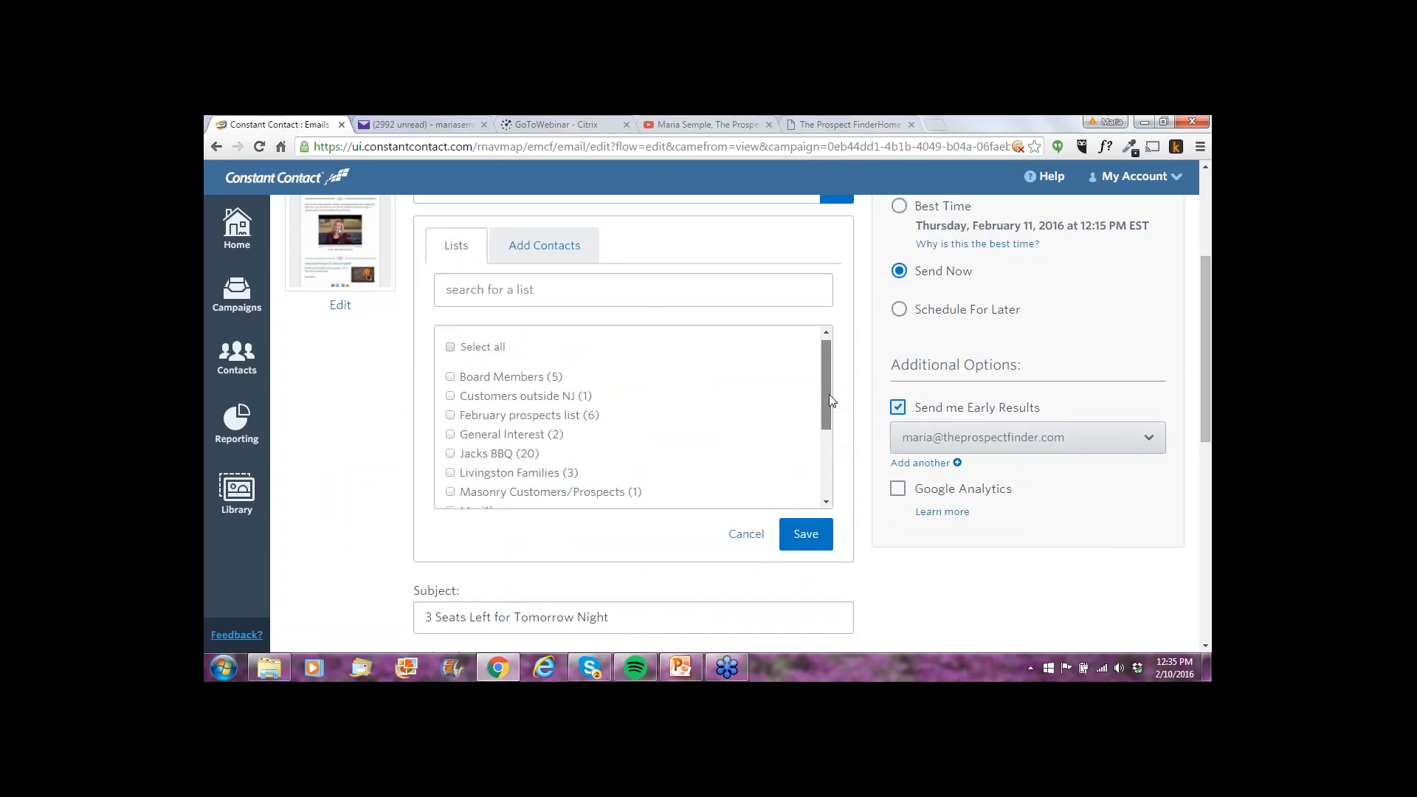
pyautogui.click(450, 416)
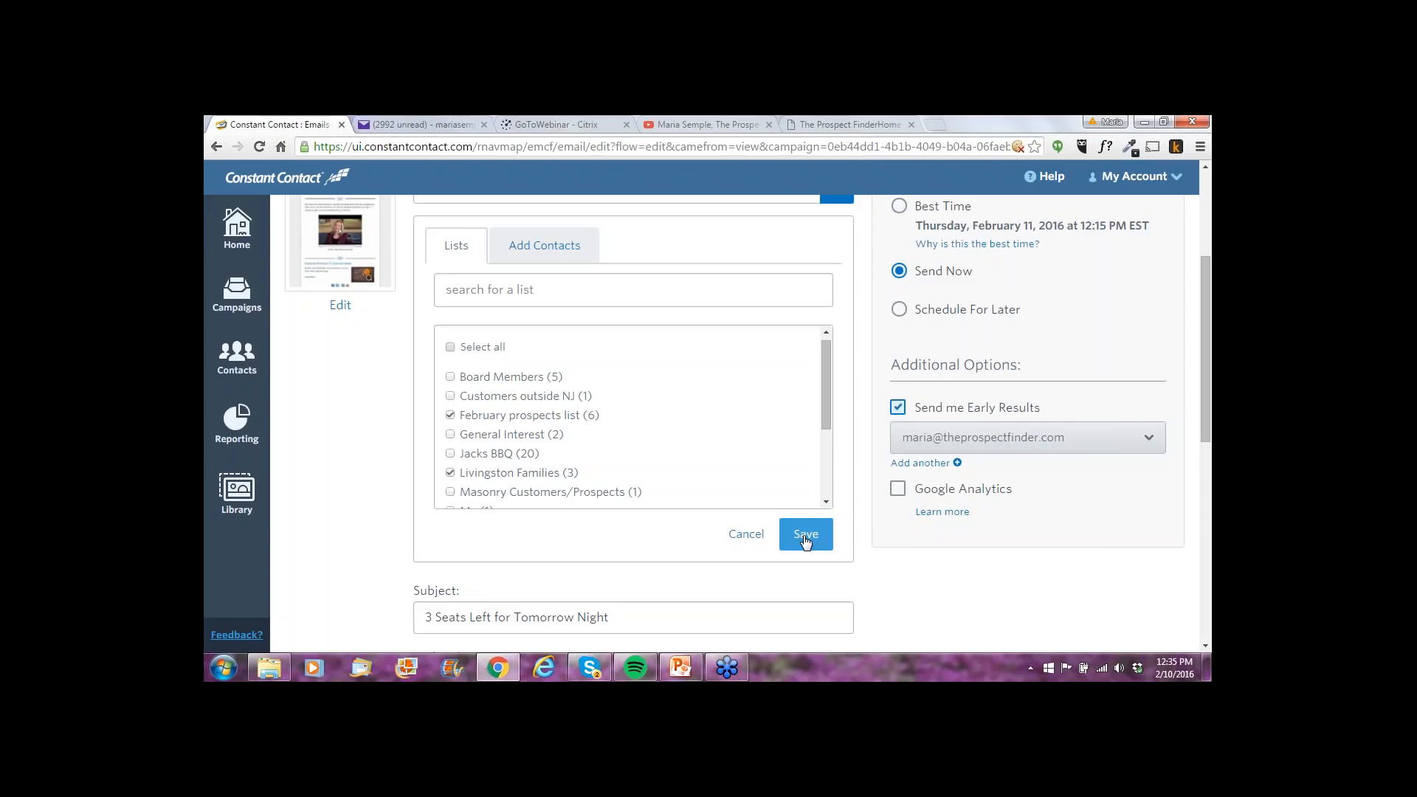
pyautogui.click(805, 541)
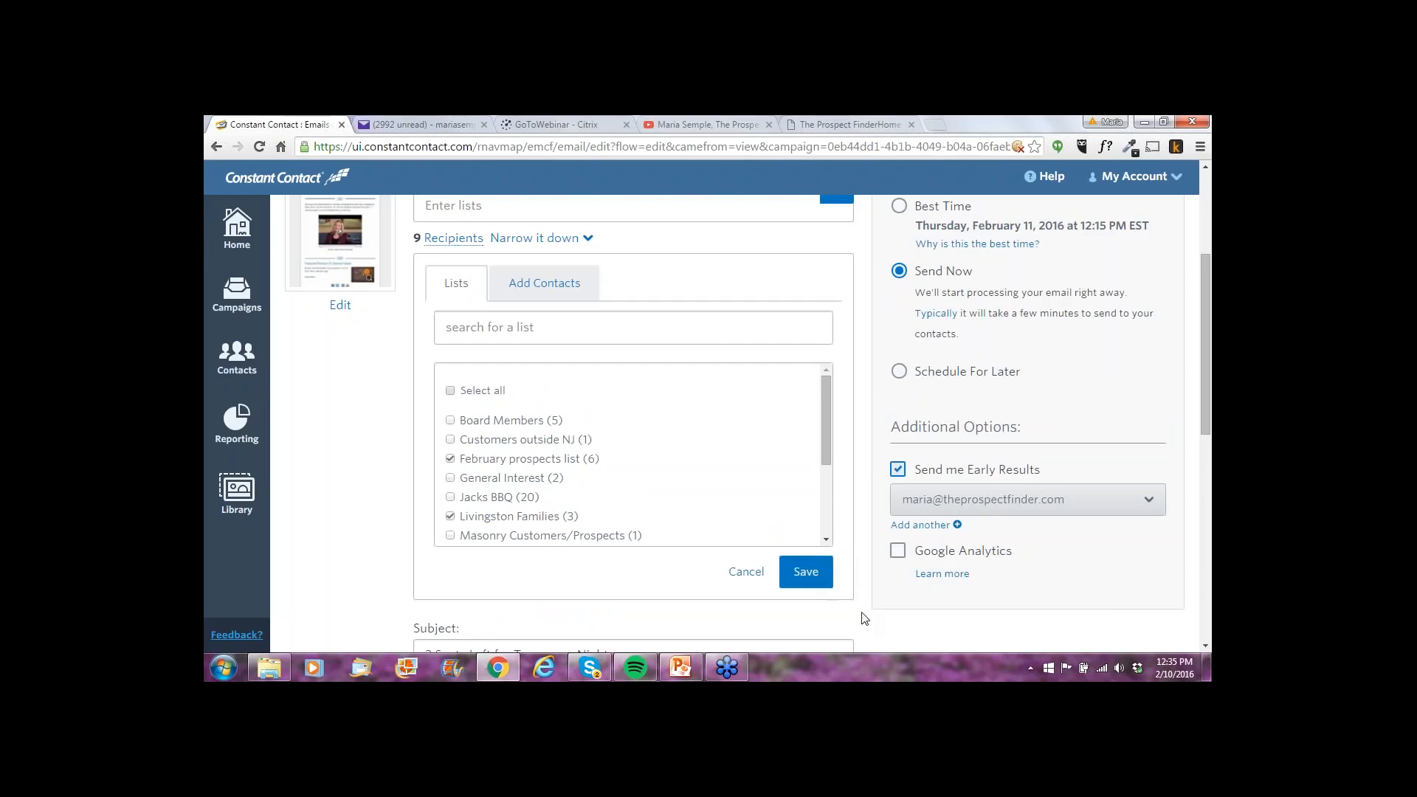
# Schedule the email to be sent on 02/12/2016 at 10:00 am EST
pyautogui.scroll(2, 864, 617)
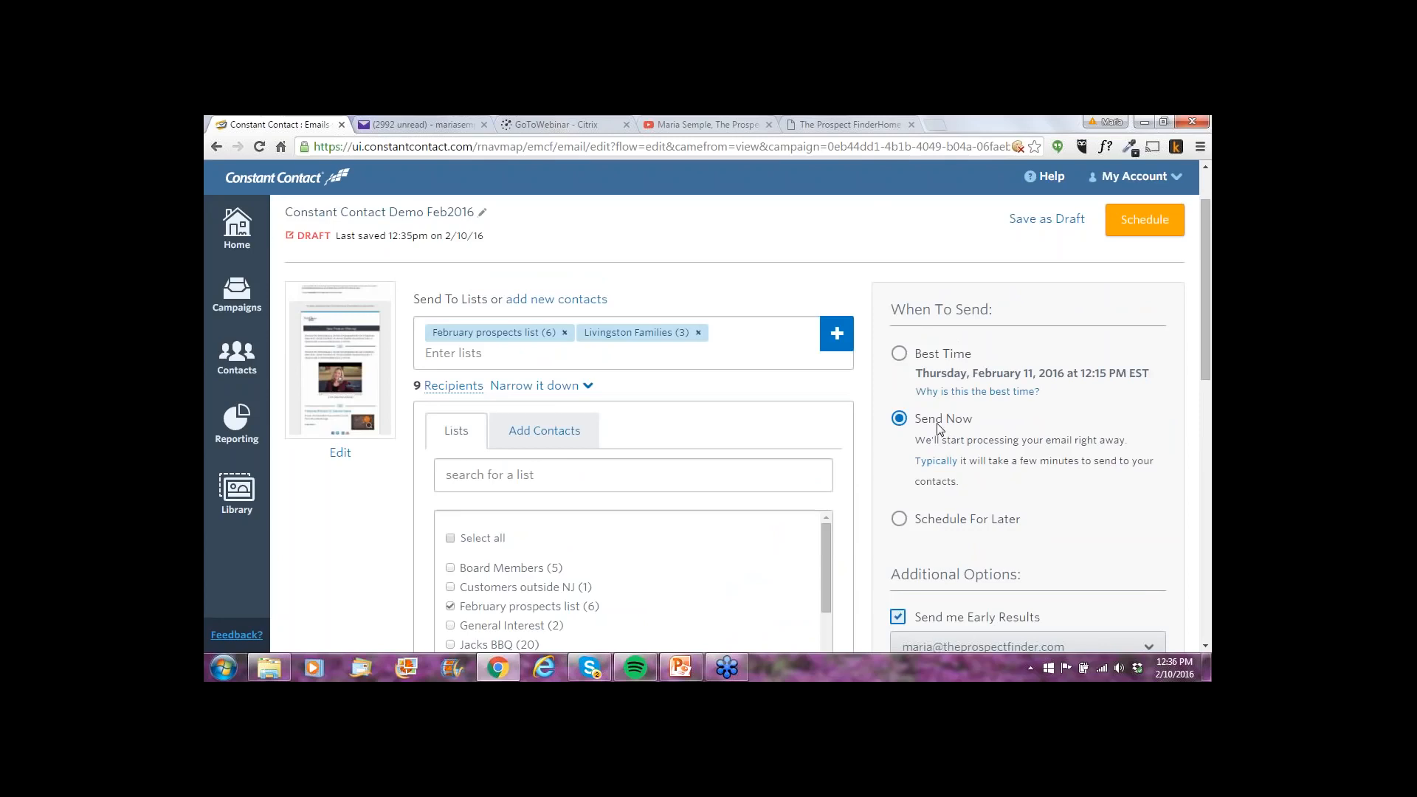
pyautogui.scroll(-2, 1042, 480)
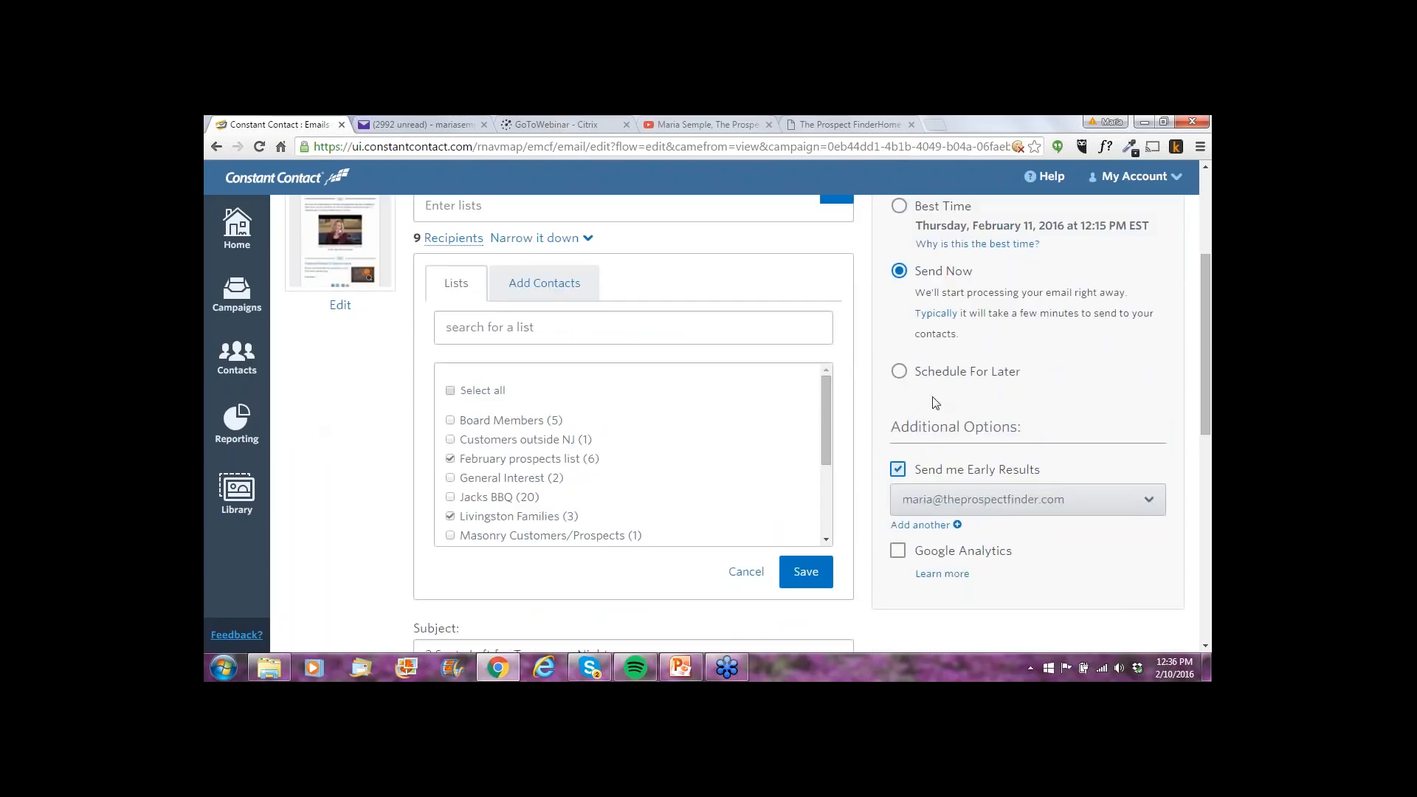
pyautogui.click(899, 375)
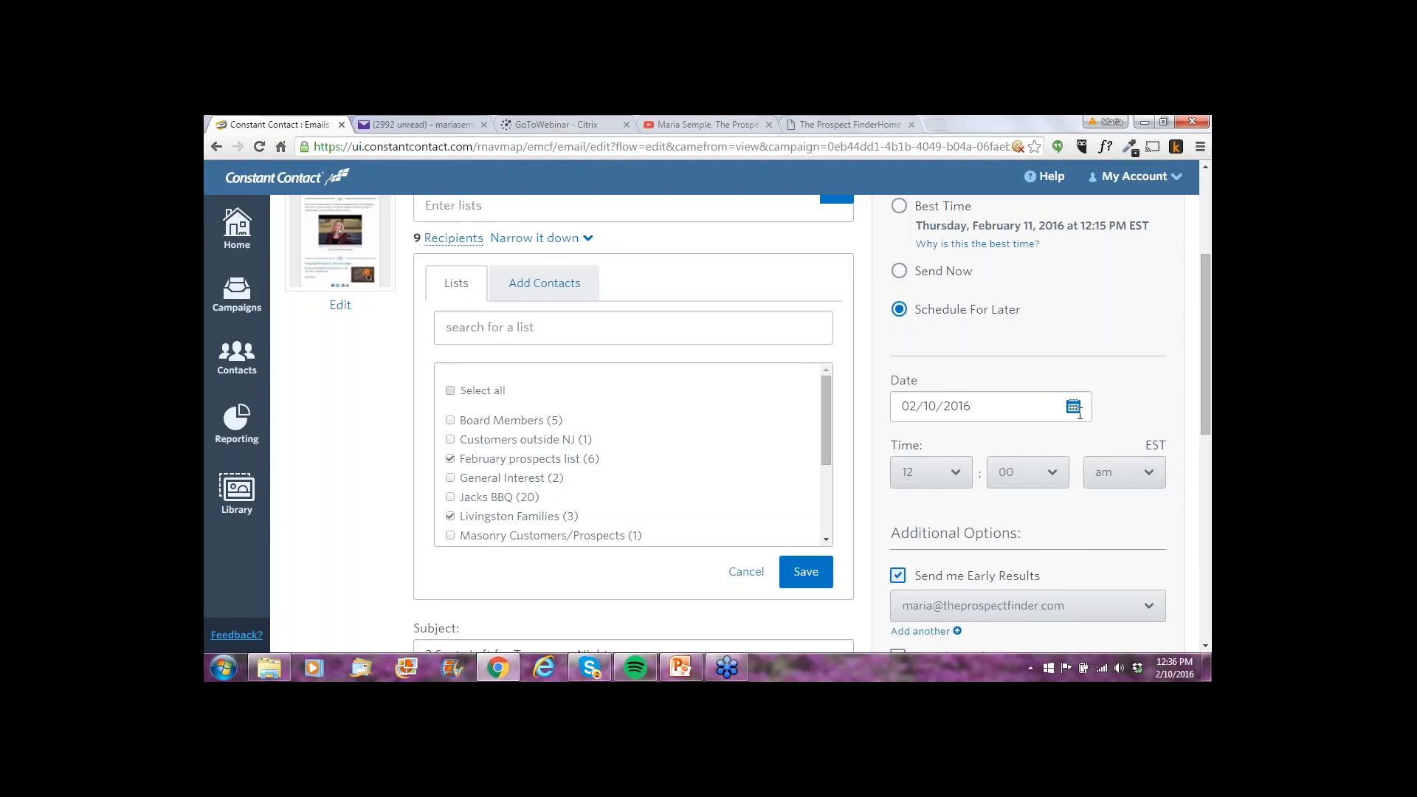
pyautogui.click(1075, 408)
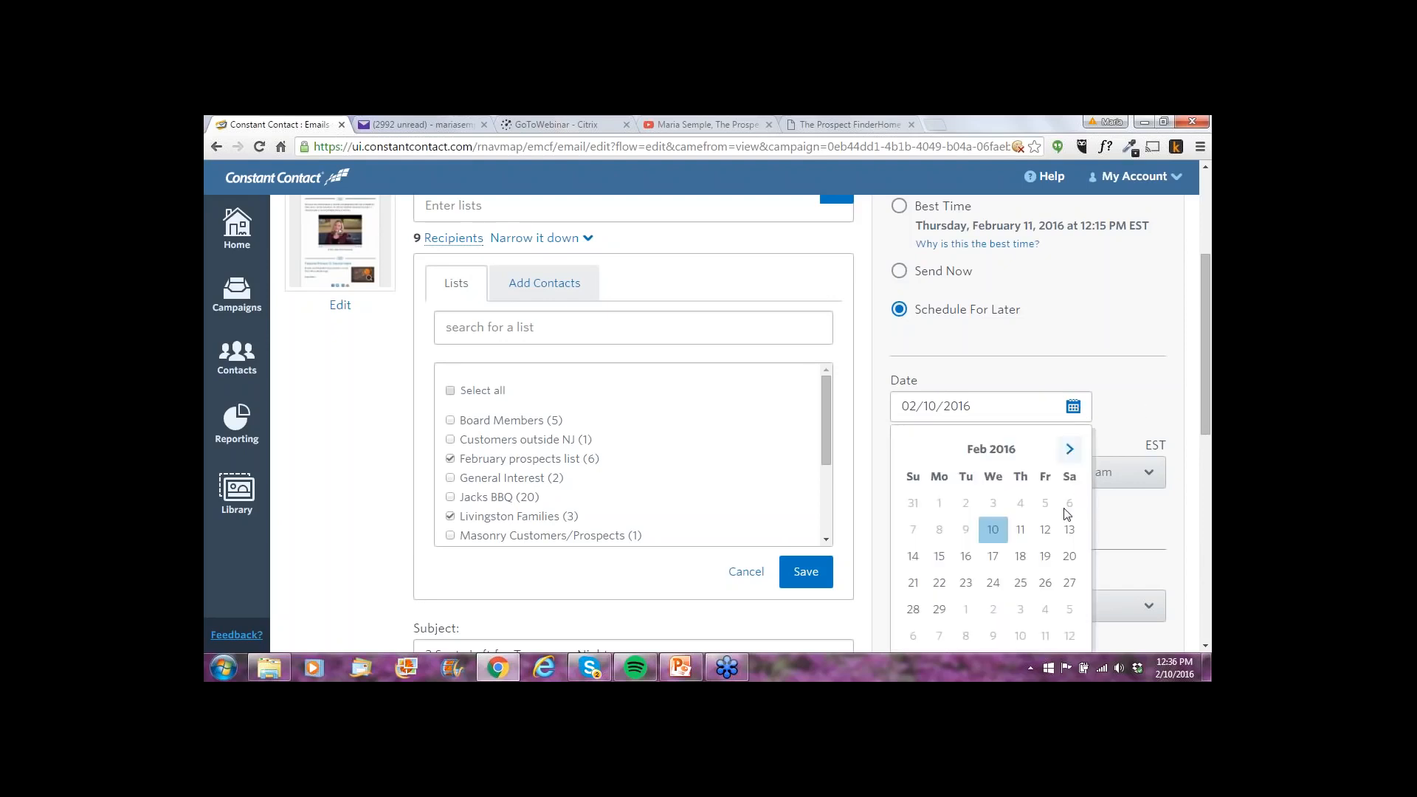
pyautogui.click(1045, 529)
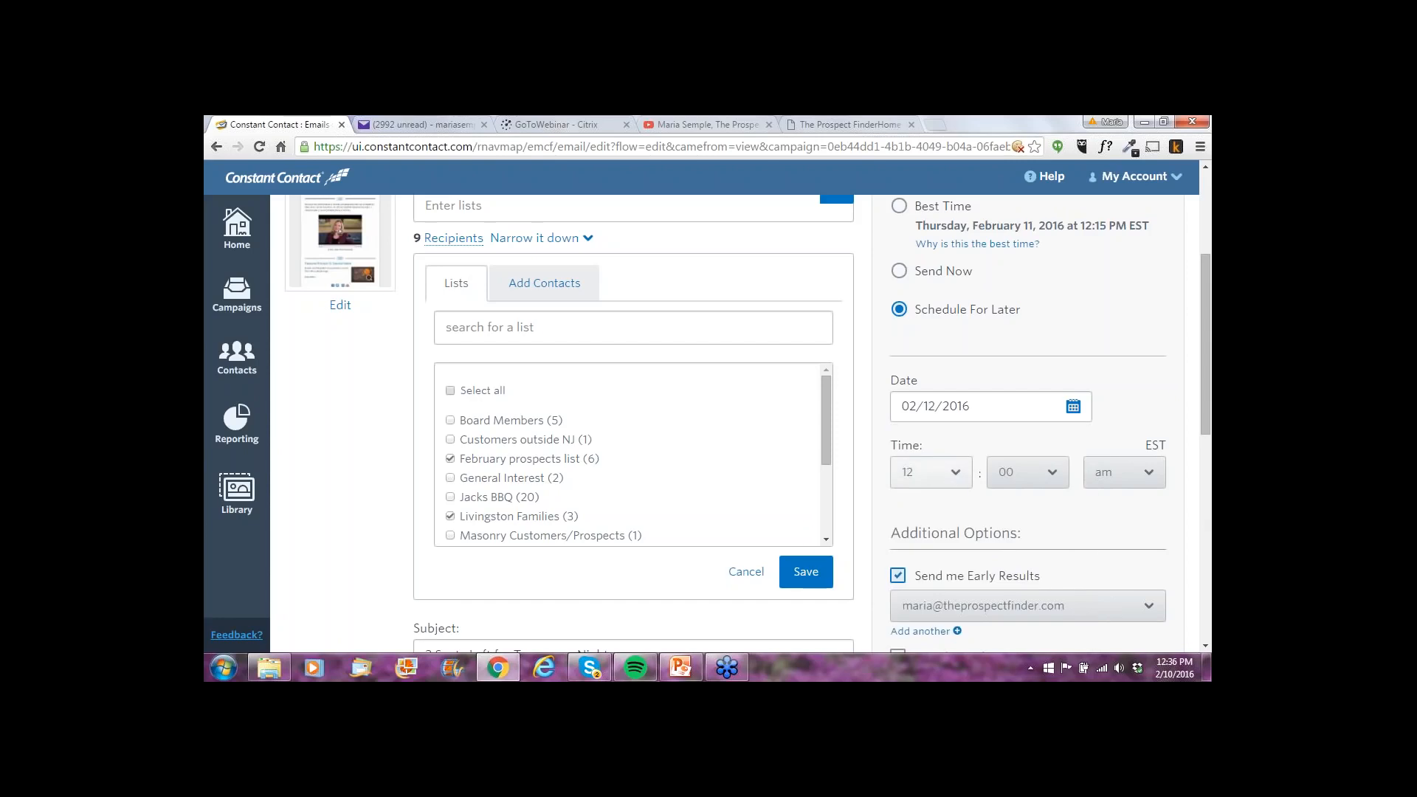
pyautogui.click(960, 478)
pyautogui.scroll(-2, 949, 541)
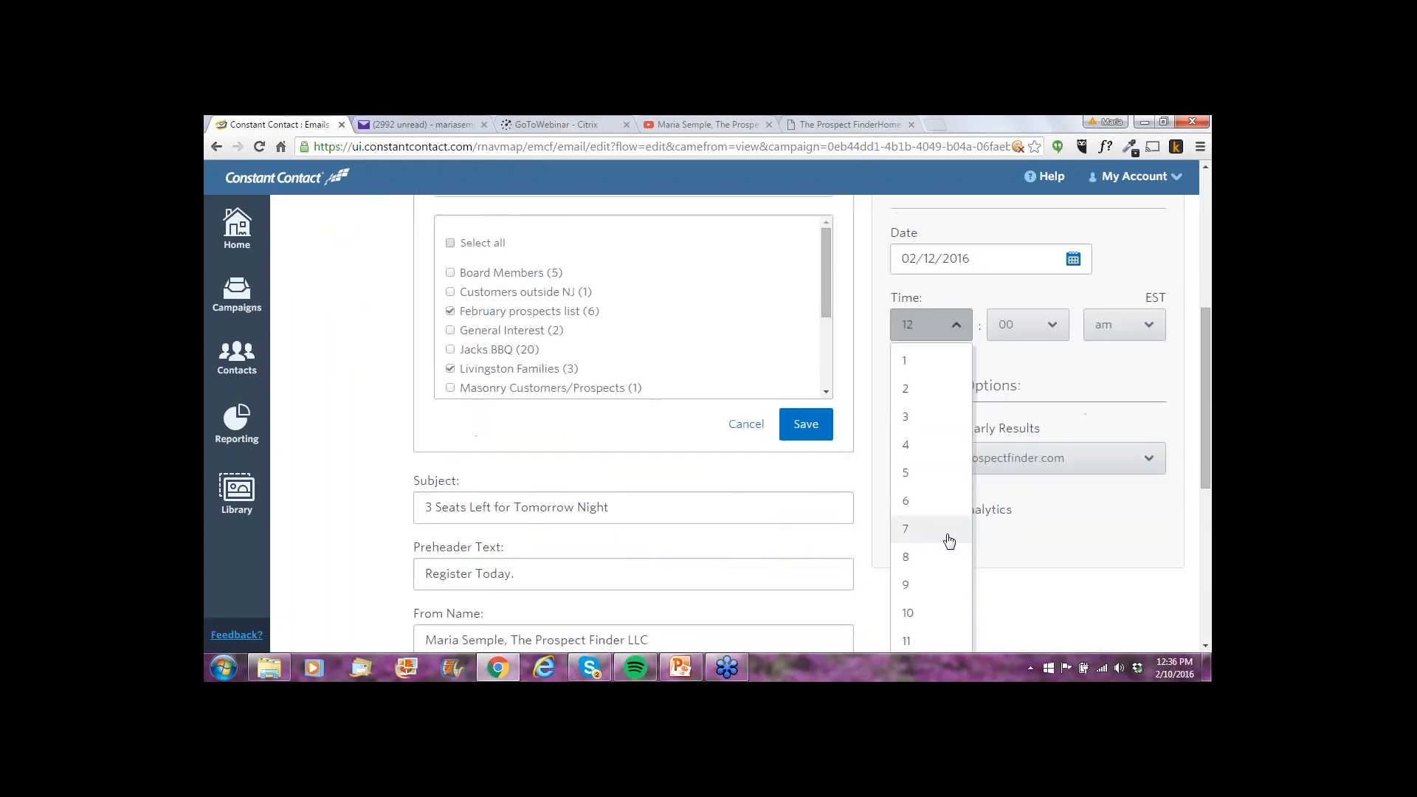
pyautogui.click(937, 612)
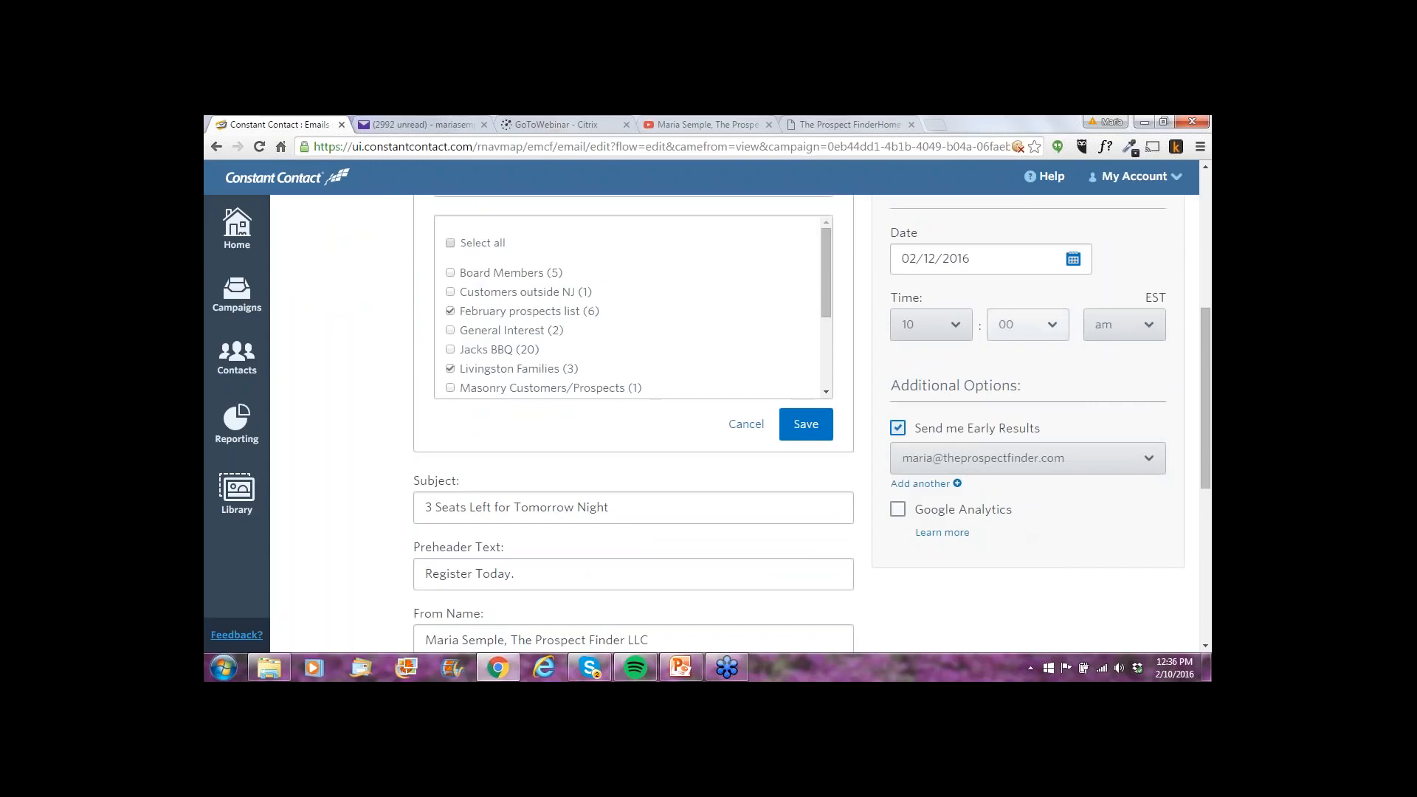
pyautogui.scroll(2, 1078, 384)
pyautogui.scroll(2, 1078, 383)
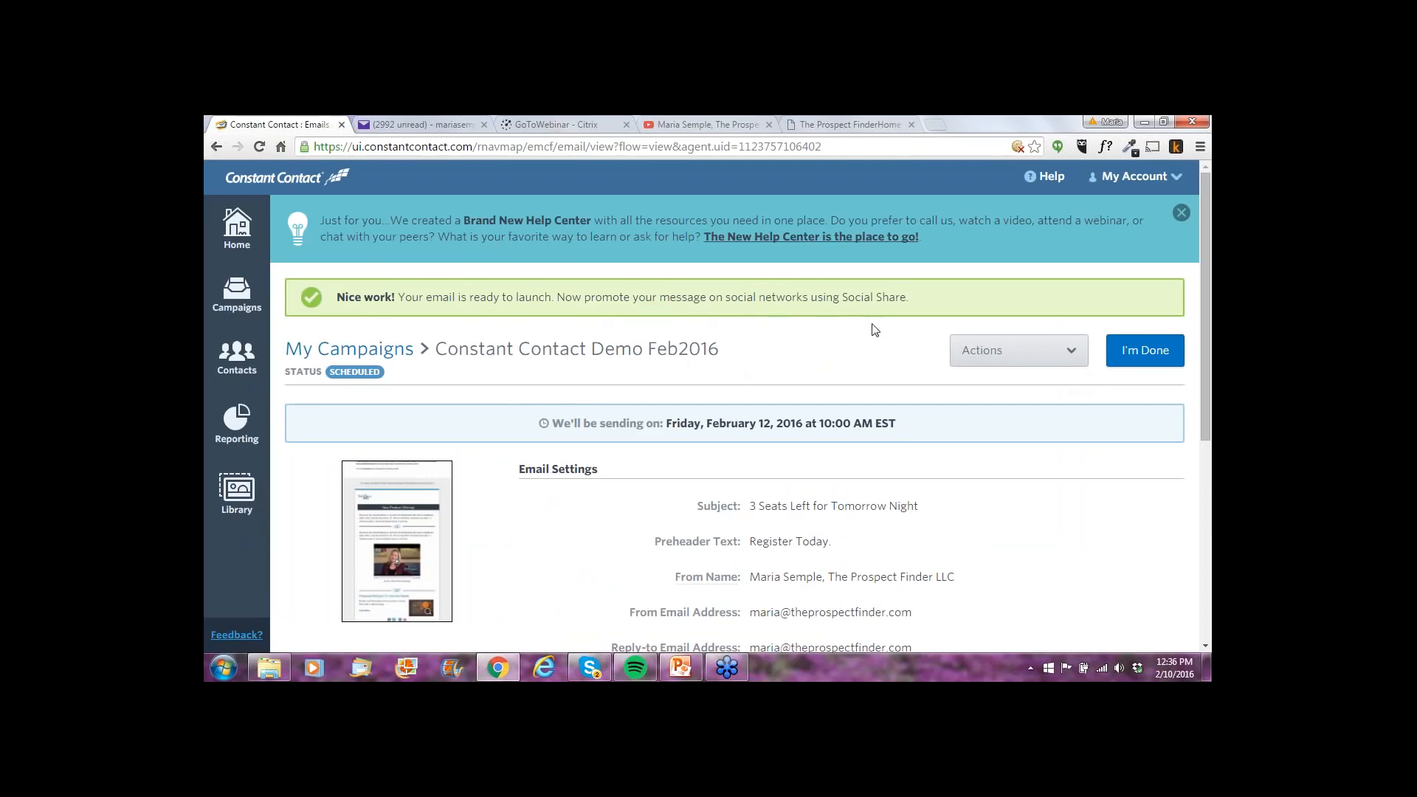
# Open social post scheduling for the campaign and select the message text of the suggested Friday 02/12/2016 post
pyautogui.scroll(-4, 1043, 506)
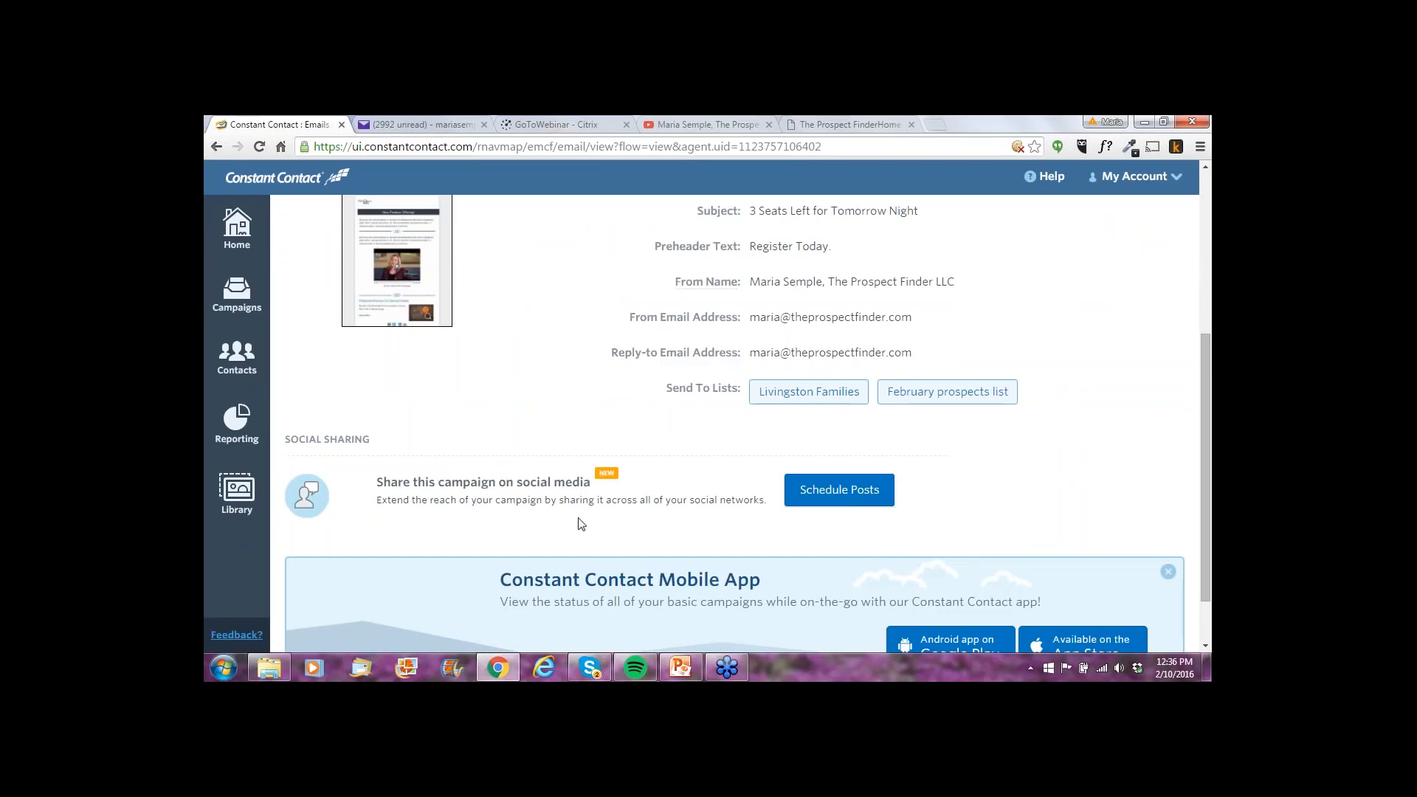
pyautogui.click(854, 502)
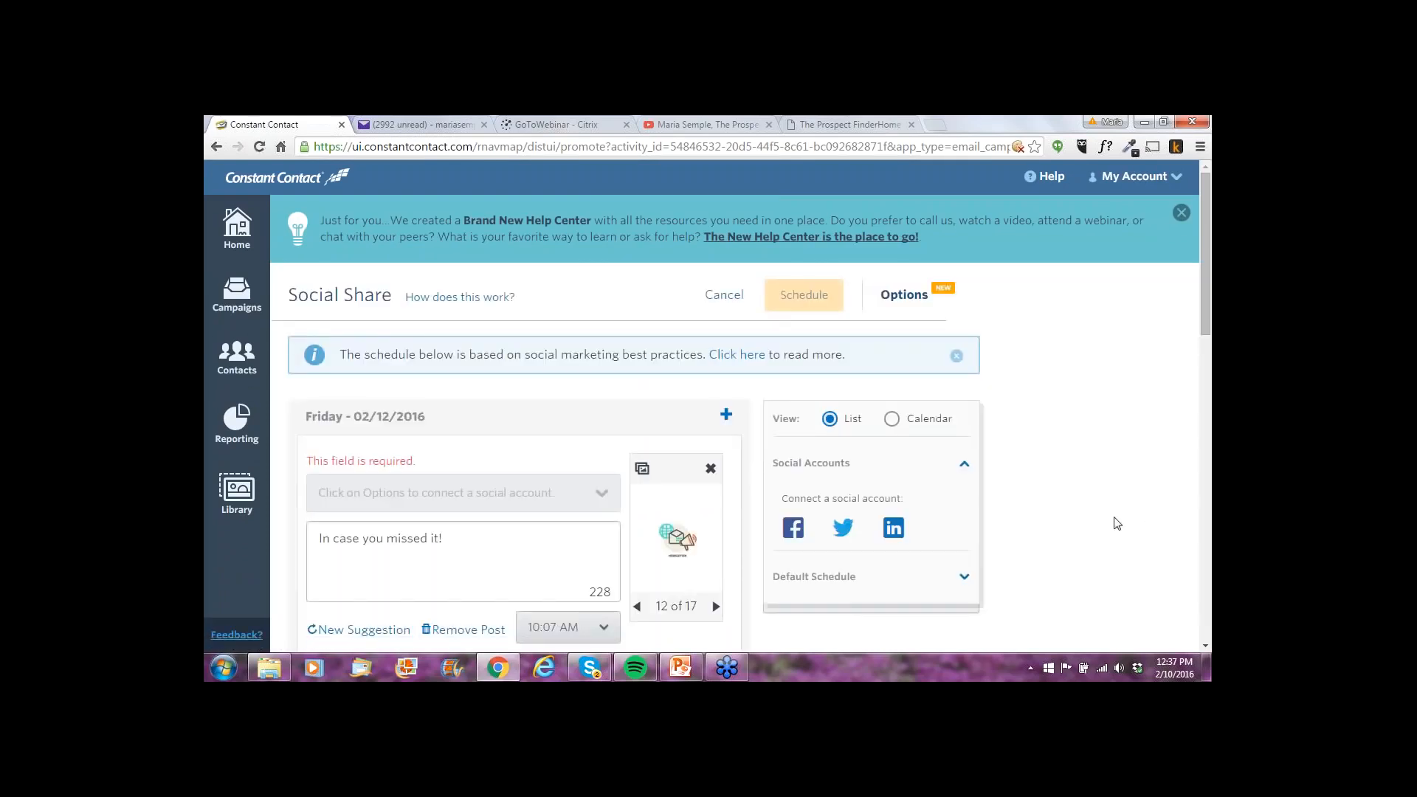
pyautogui.scroll(-1, 1118, 524)
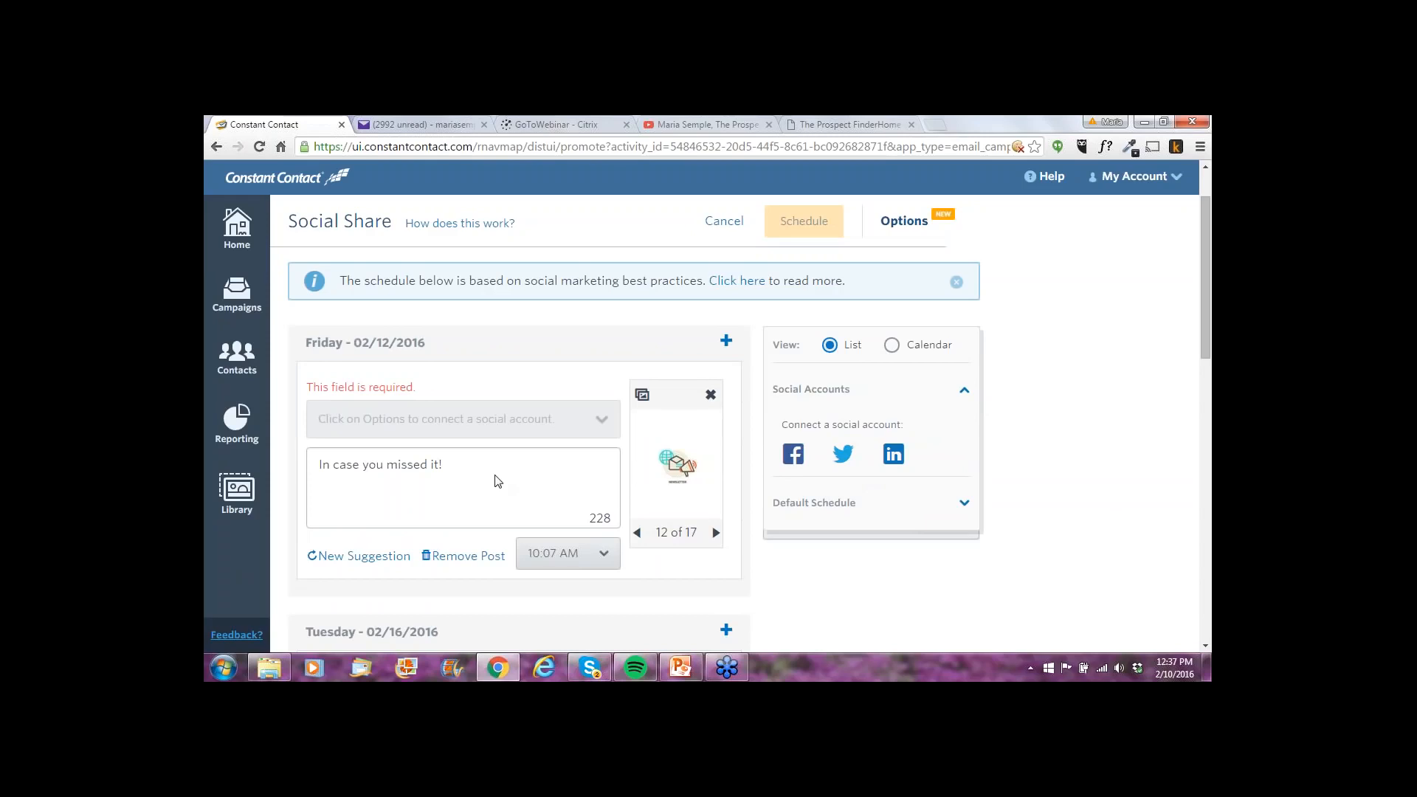
pyautogui.scroll(-1, 524, 473)
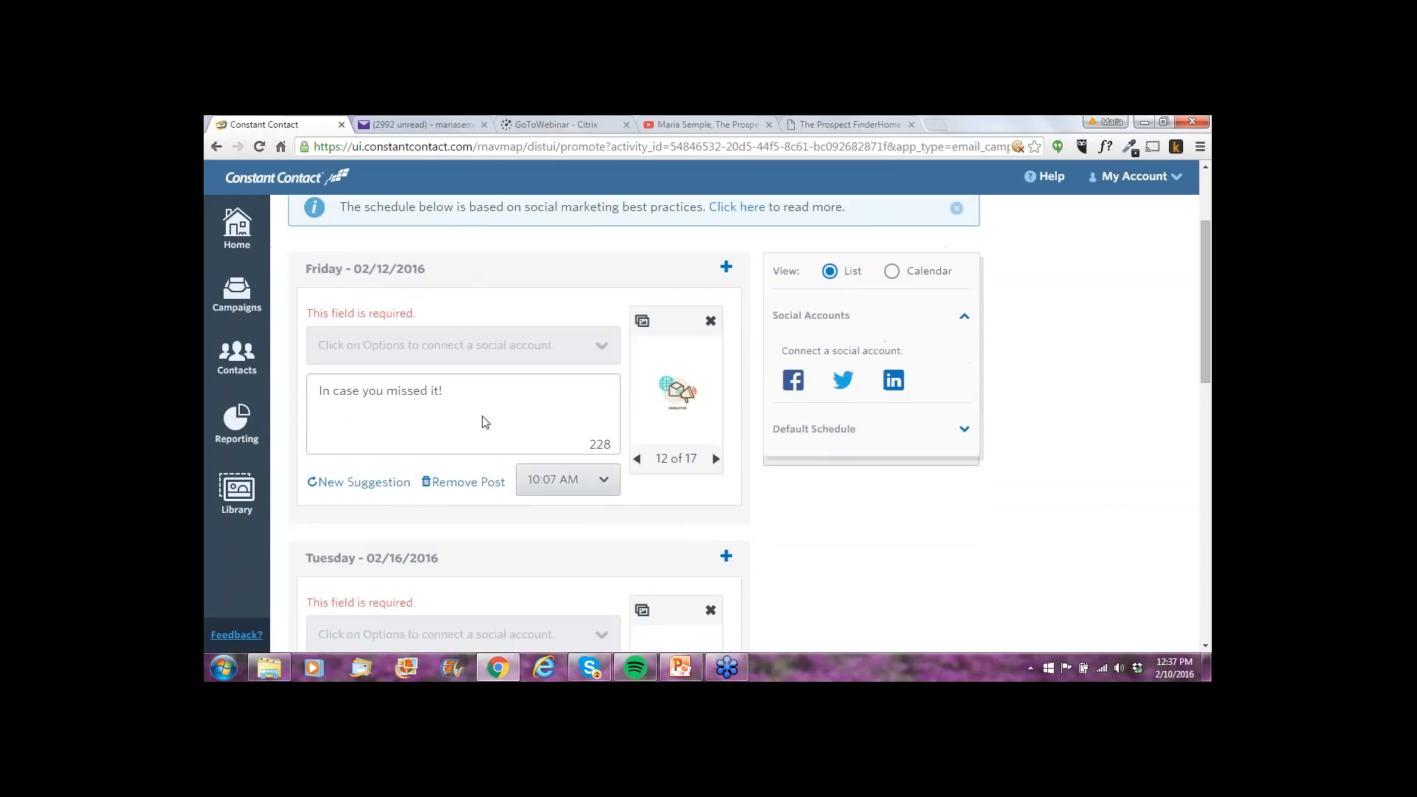
pyautogui.moveTo(465, 392); pyautogui.dragTo(318, 390)
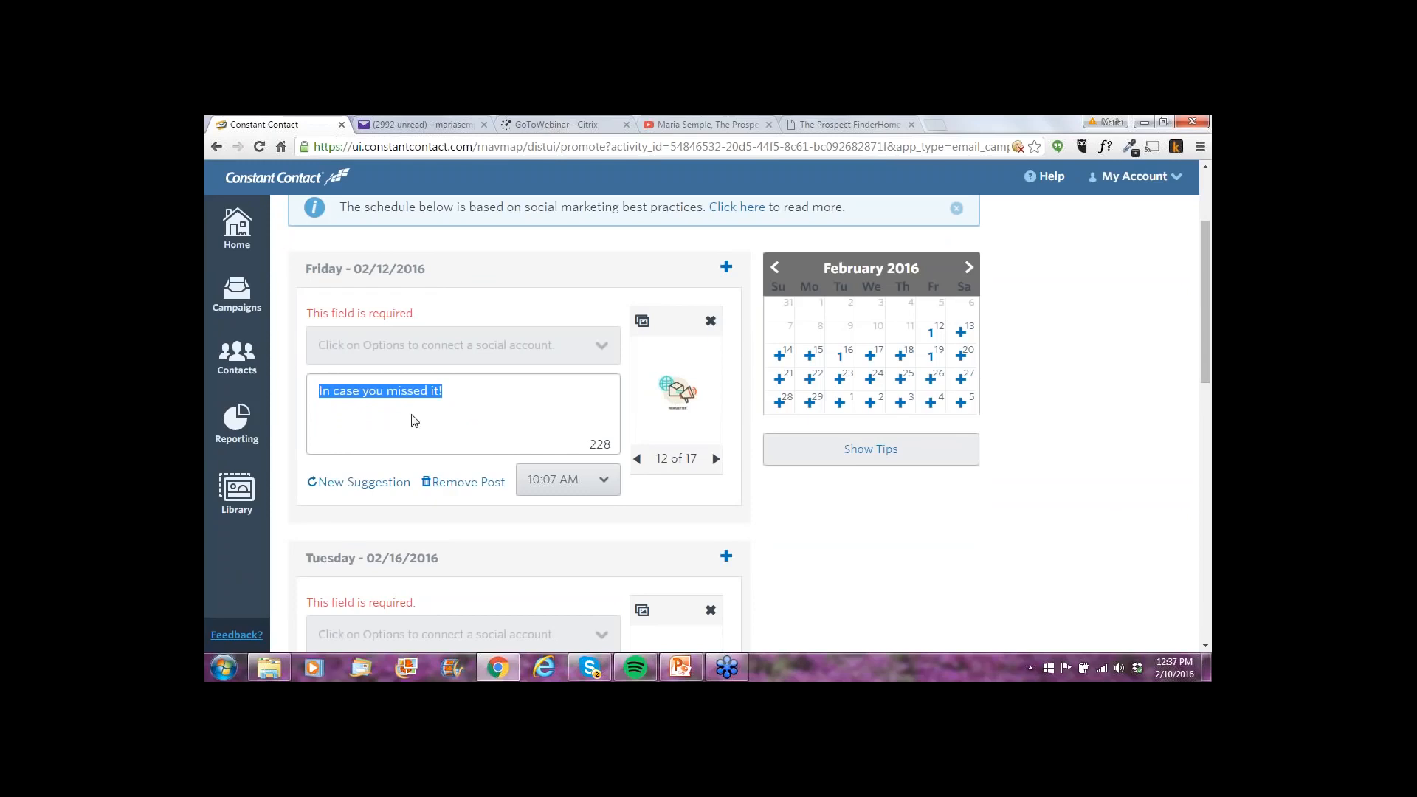
# Browse the suggested images for the Friday 02/12/2016 post and insert cookie_coffee.jpg from the image library instead
pyautogui.click(716, 459)
pyautogui.click(716, 459)
pyautogui.click(717, 459)
pyautogui.click(716, 460)
pyautogui.click(716, 459)
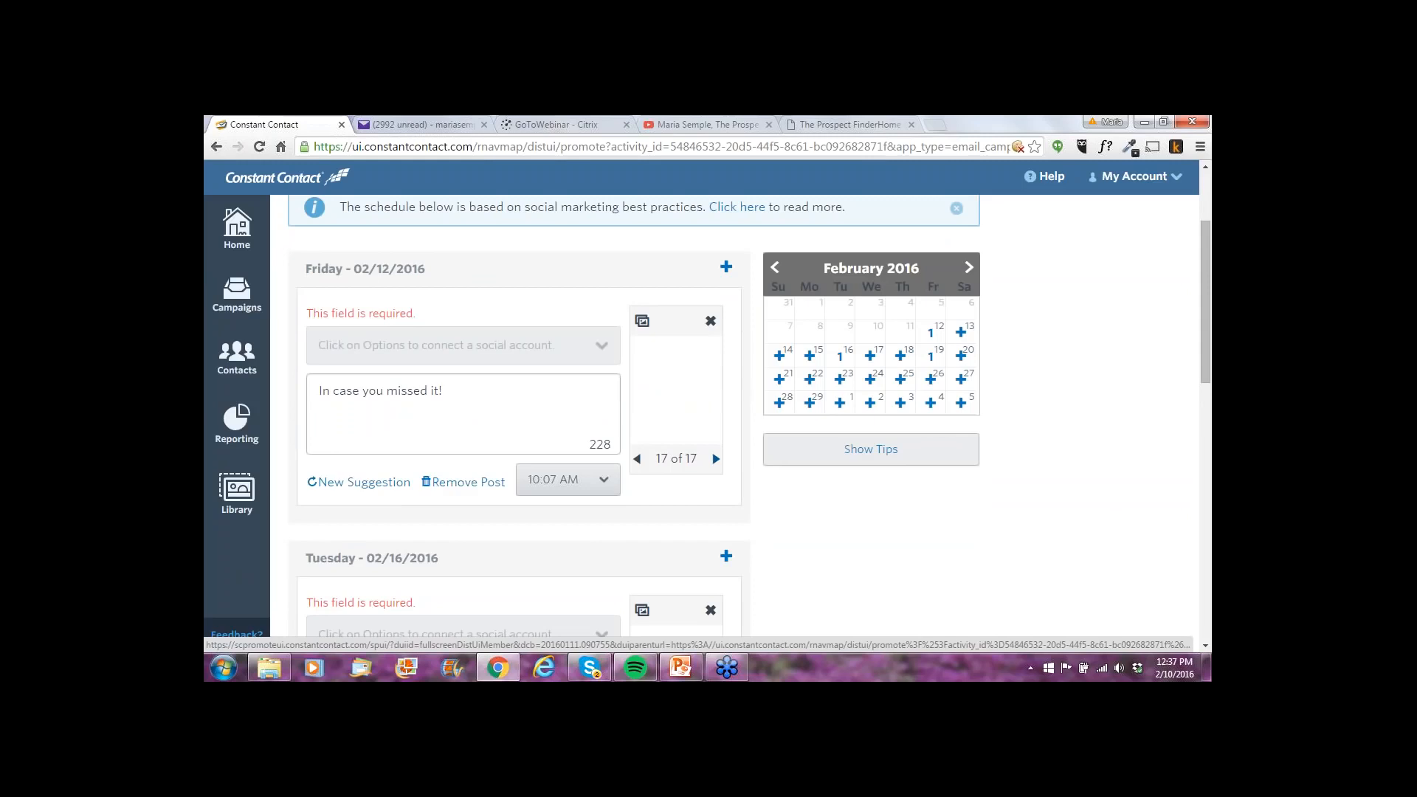
pyautogui.click(643, 328)
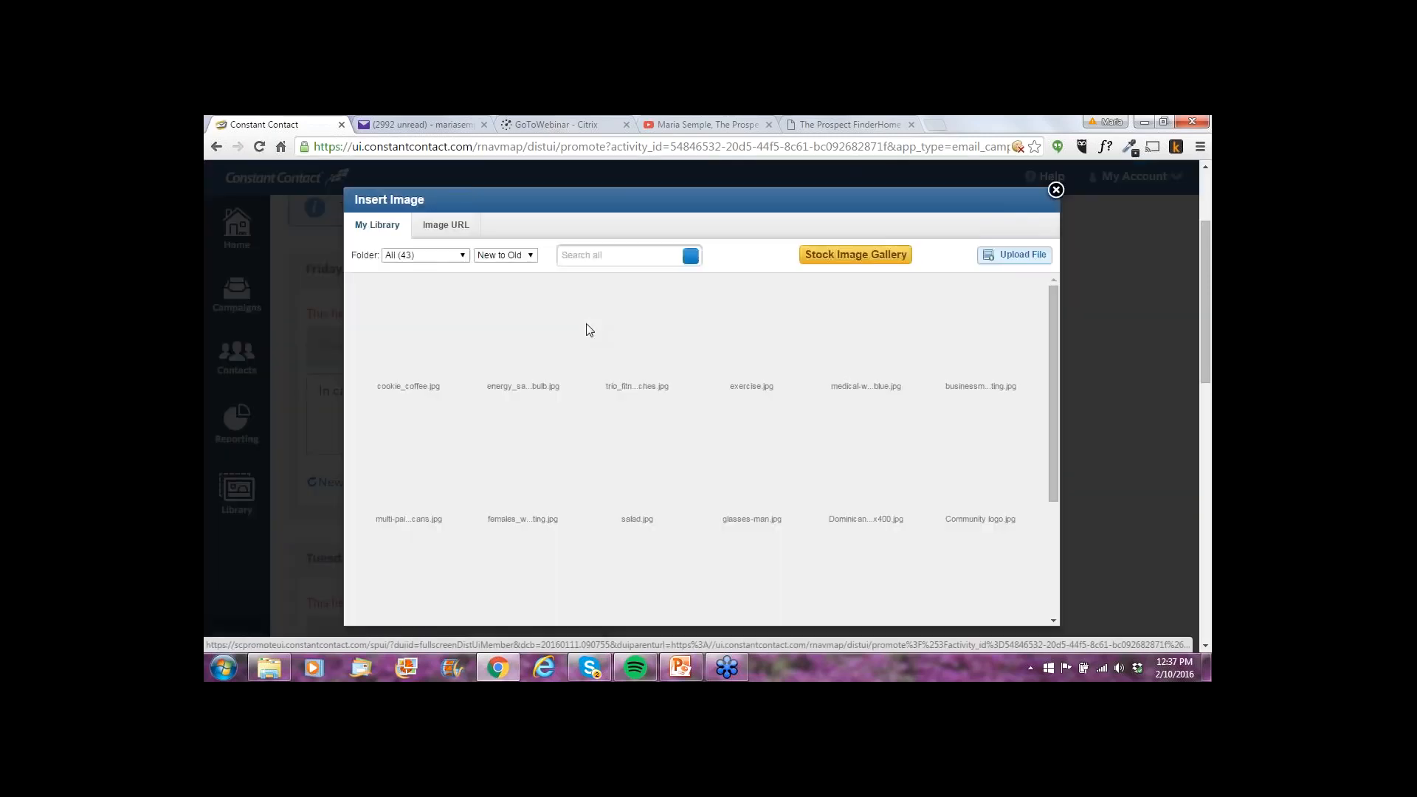
pyautogui.click(529, 347)
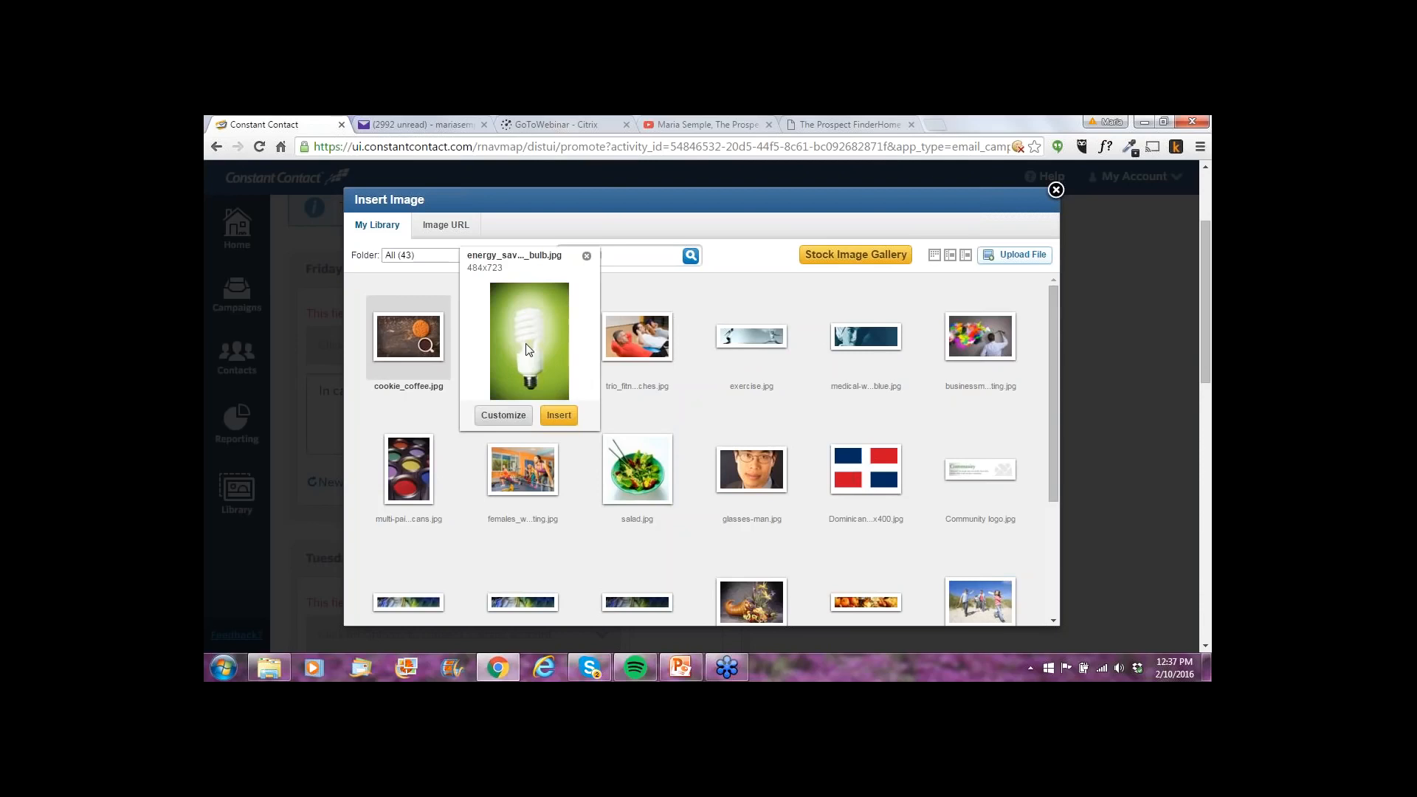
pyautogui.click(395, 341)
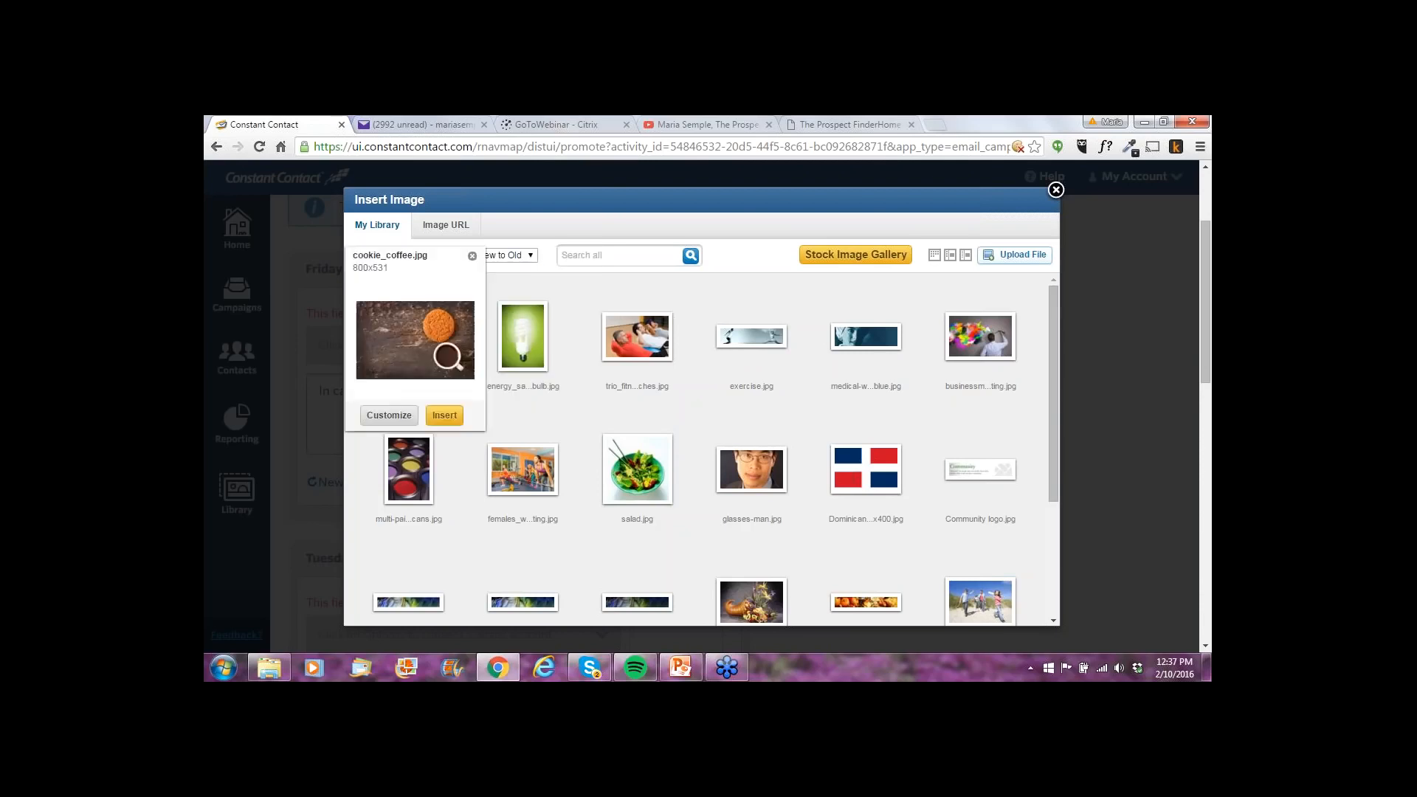
pyautogui.click(442, 416)
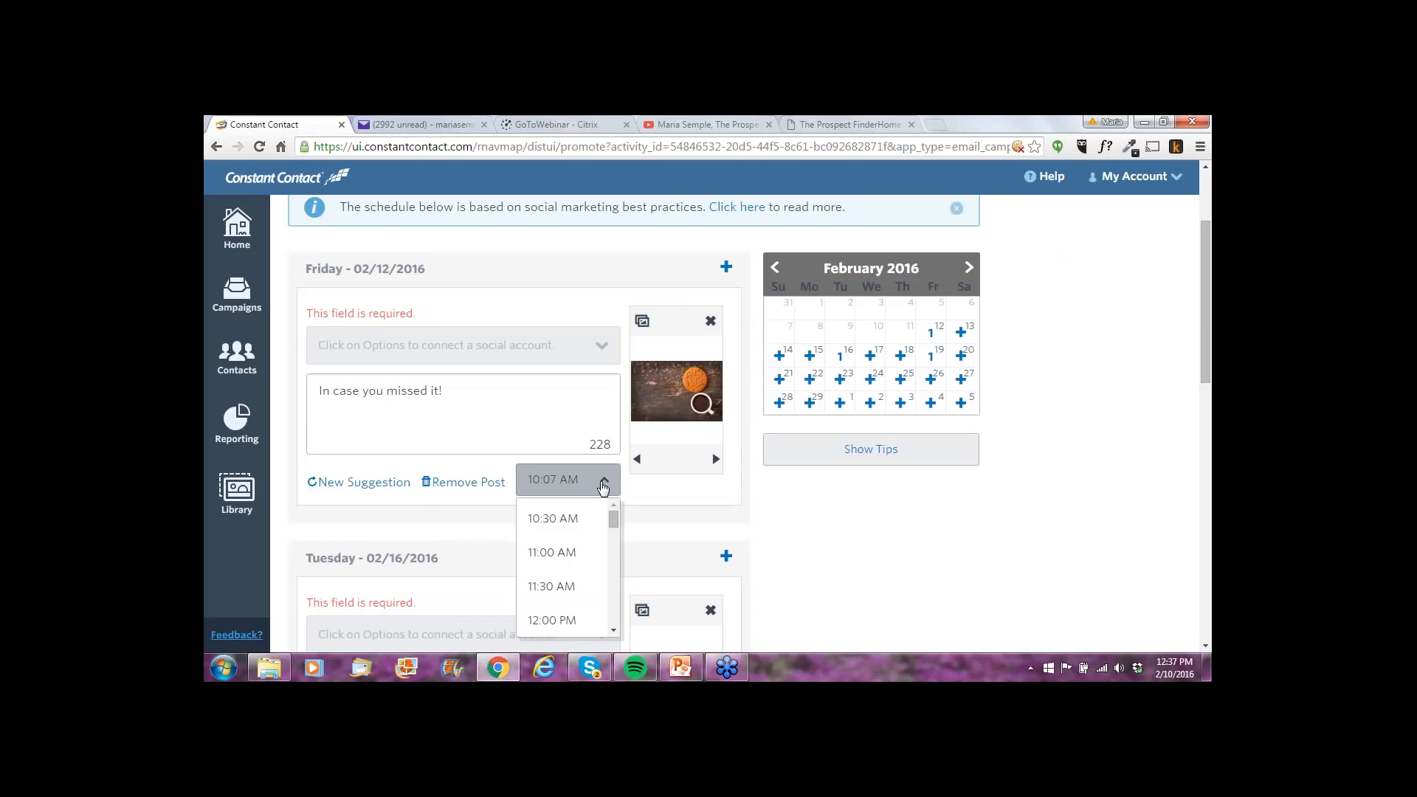
# Set the Friday 02/12/2016 post's publishing time to 9:00 PM
pyautogui.click(604, 484)
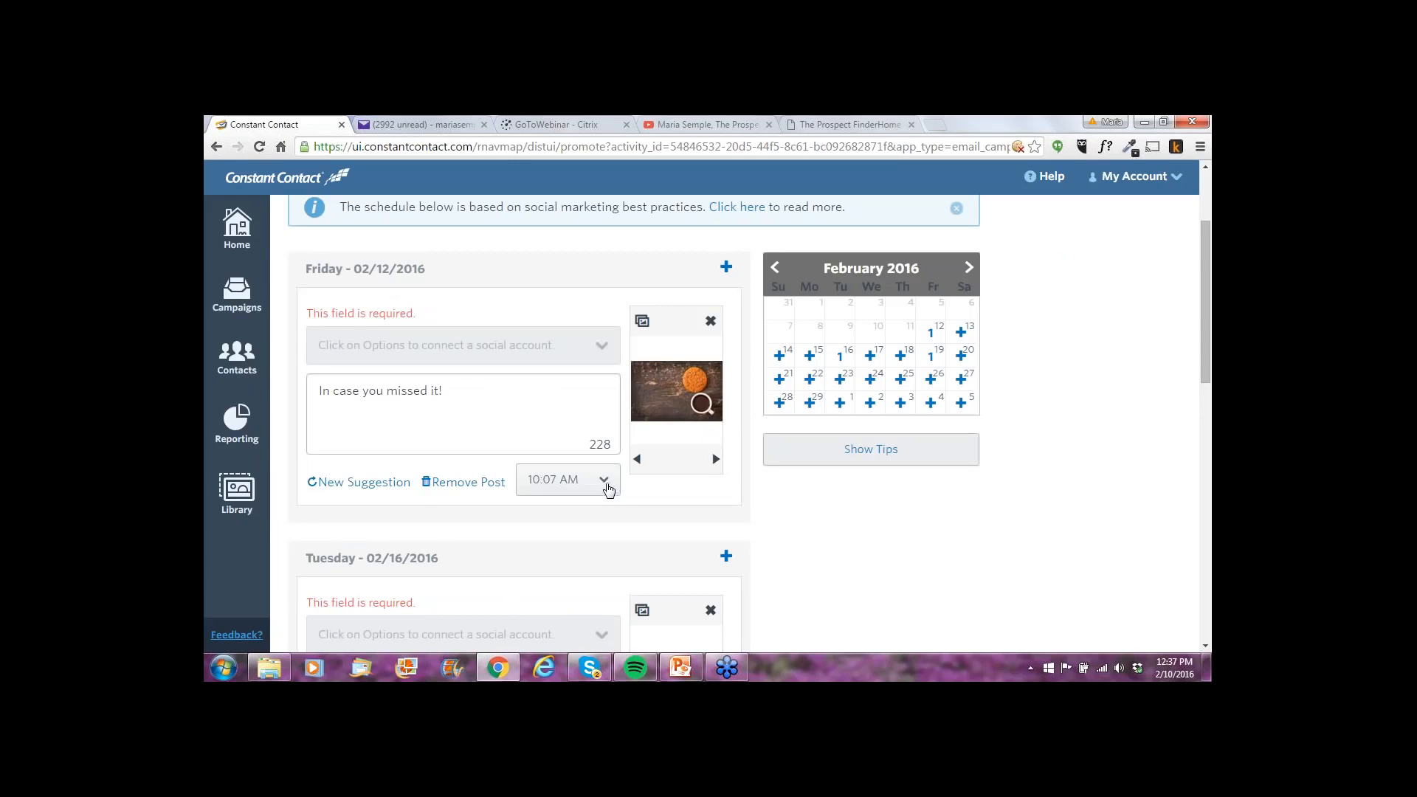
pyautogui.click(606, 484)
pyautogui.moveTo(617, 520); pyautogui.dragTo(612, 602)
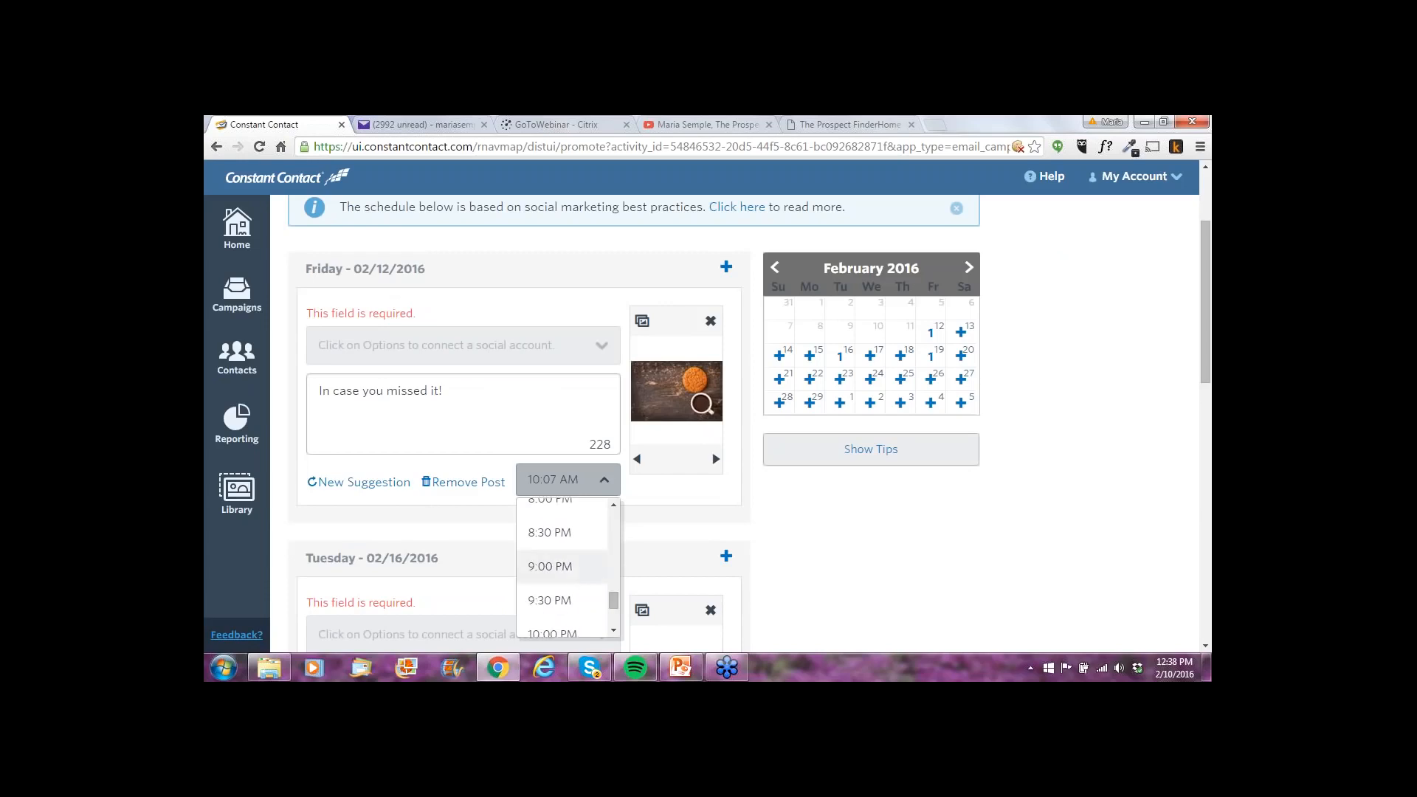
pyautogui.click(580, 568)
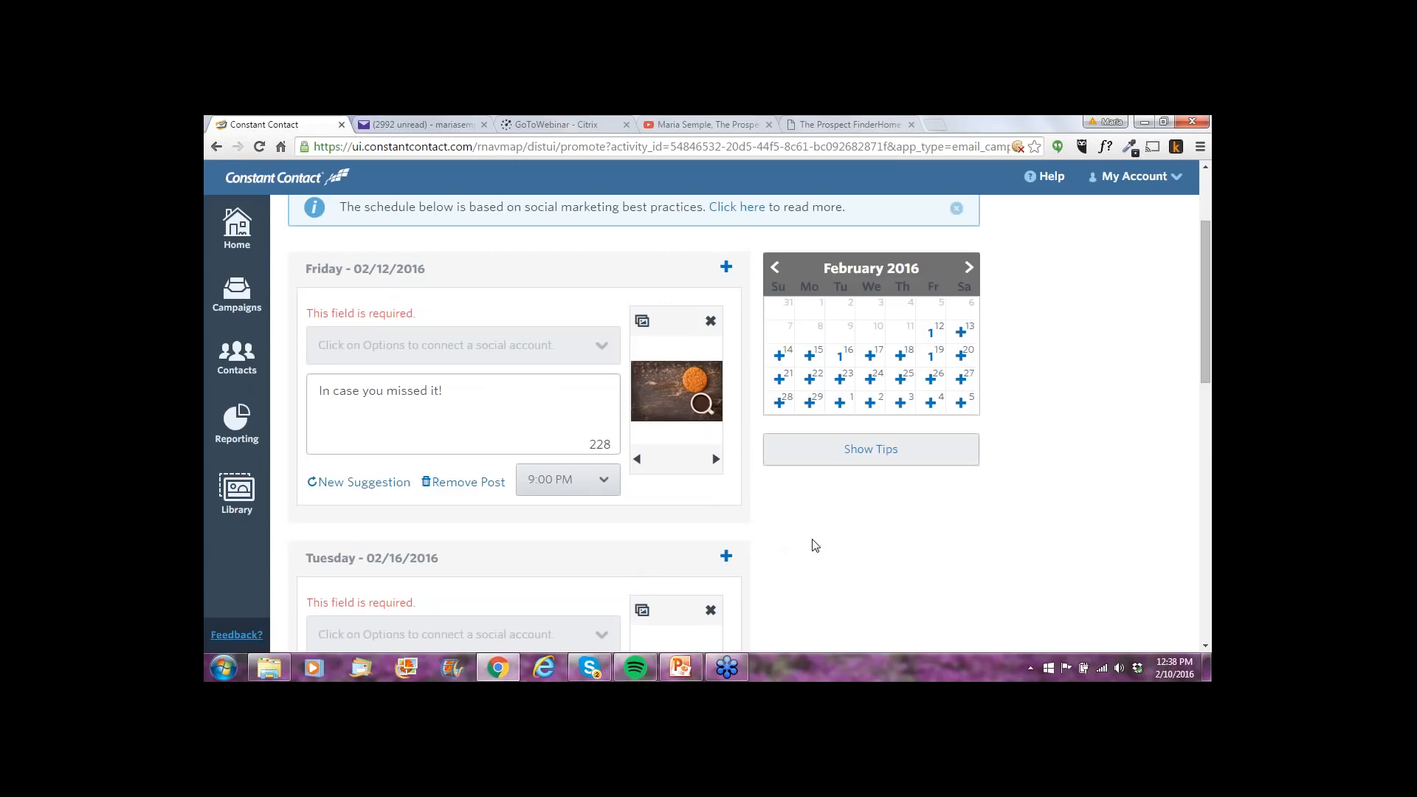
# Review the remaining suggested social posts and remove those dated Tuesday 02/16/2016 and Friday 02/19/2016
pyautogui.scroll(-4, 815, 546)
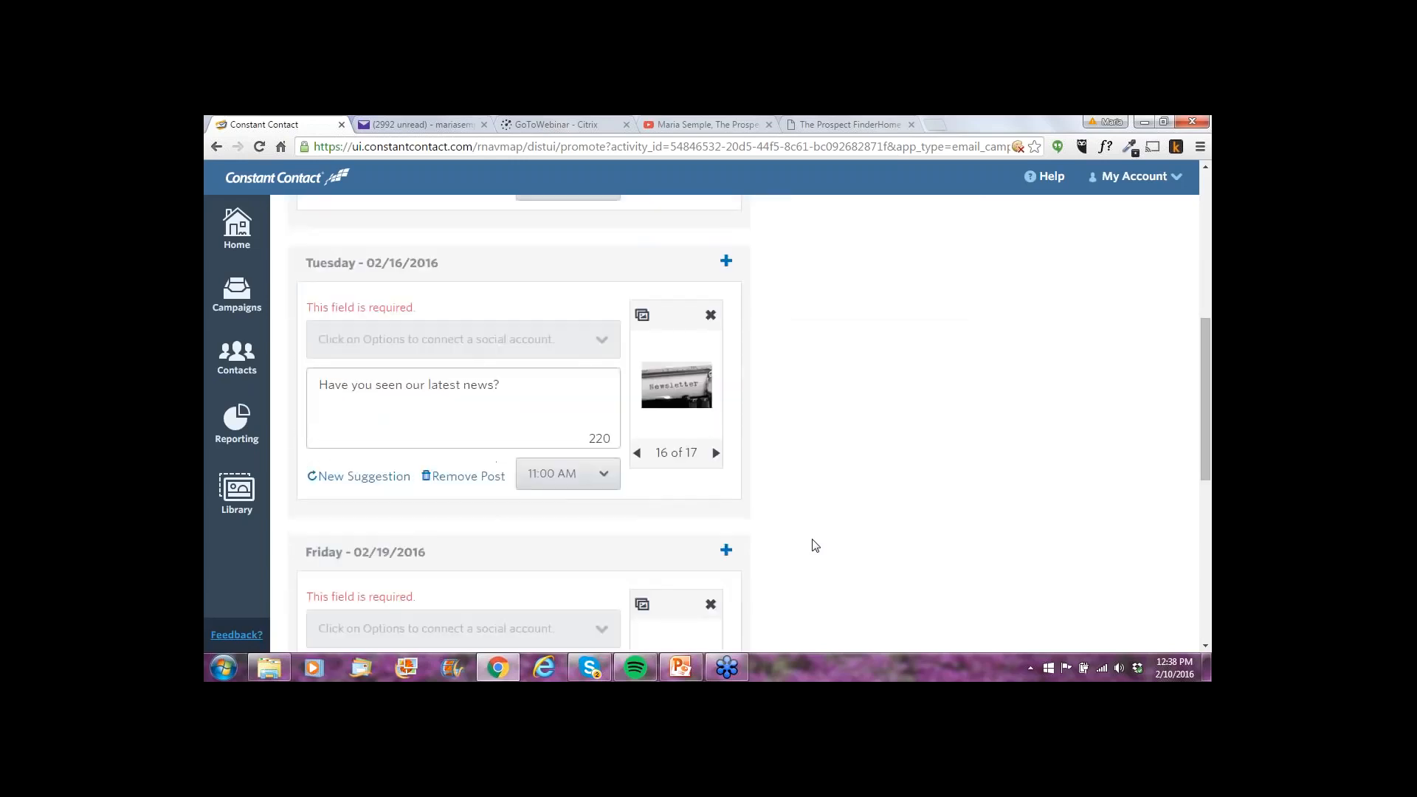
pyautogui.scroll(-3, 815, 545)
pyautogui.scroll(3, 815, 546)
pyautogui.scroll(2, 815, 545)
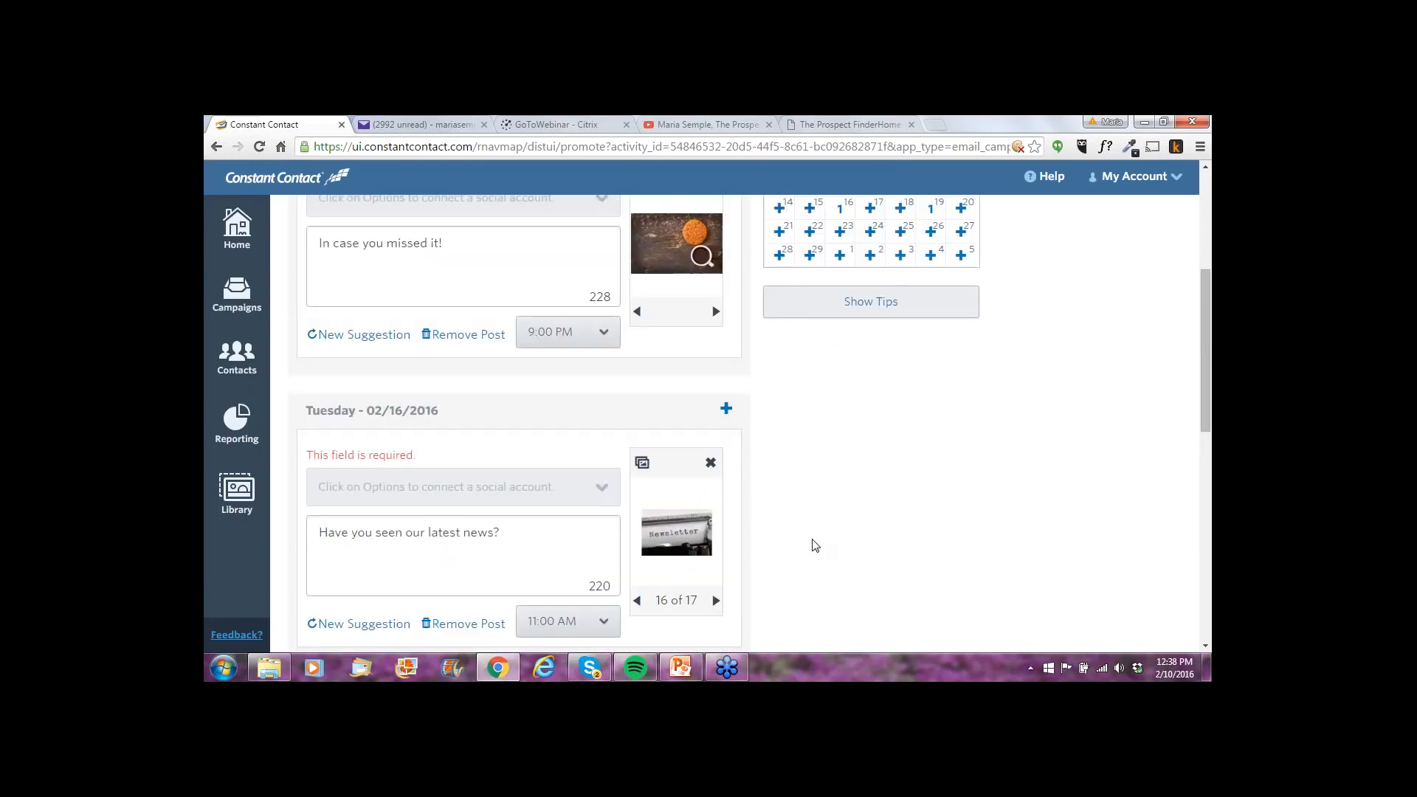
pyautogui.scroll(-1, 815, 546)
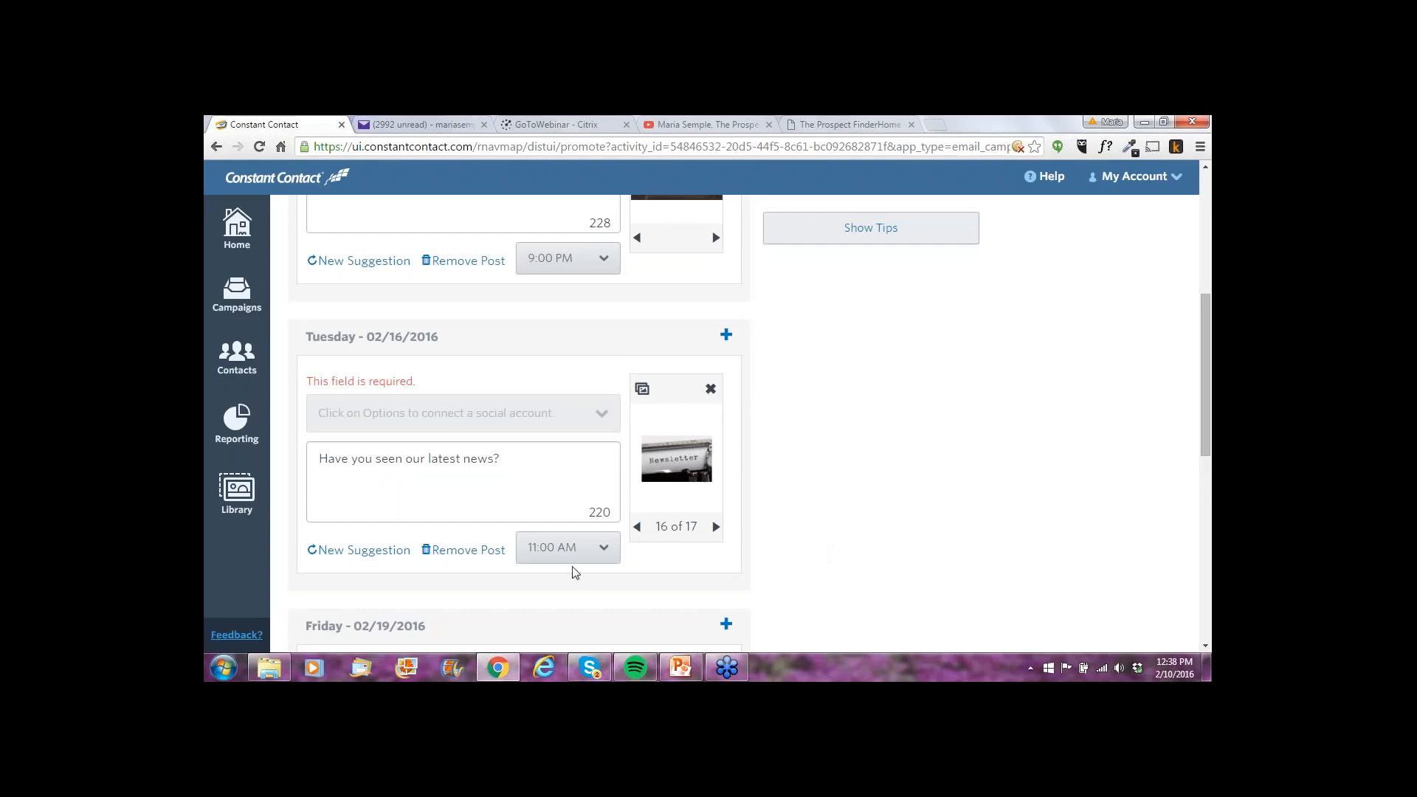
pyautogui.click(483, 555)
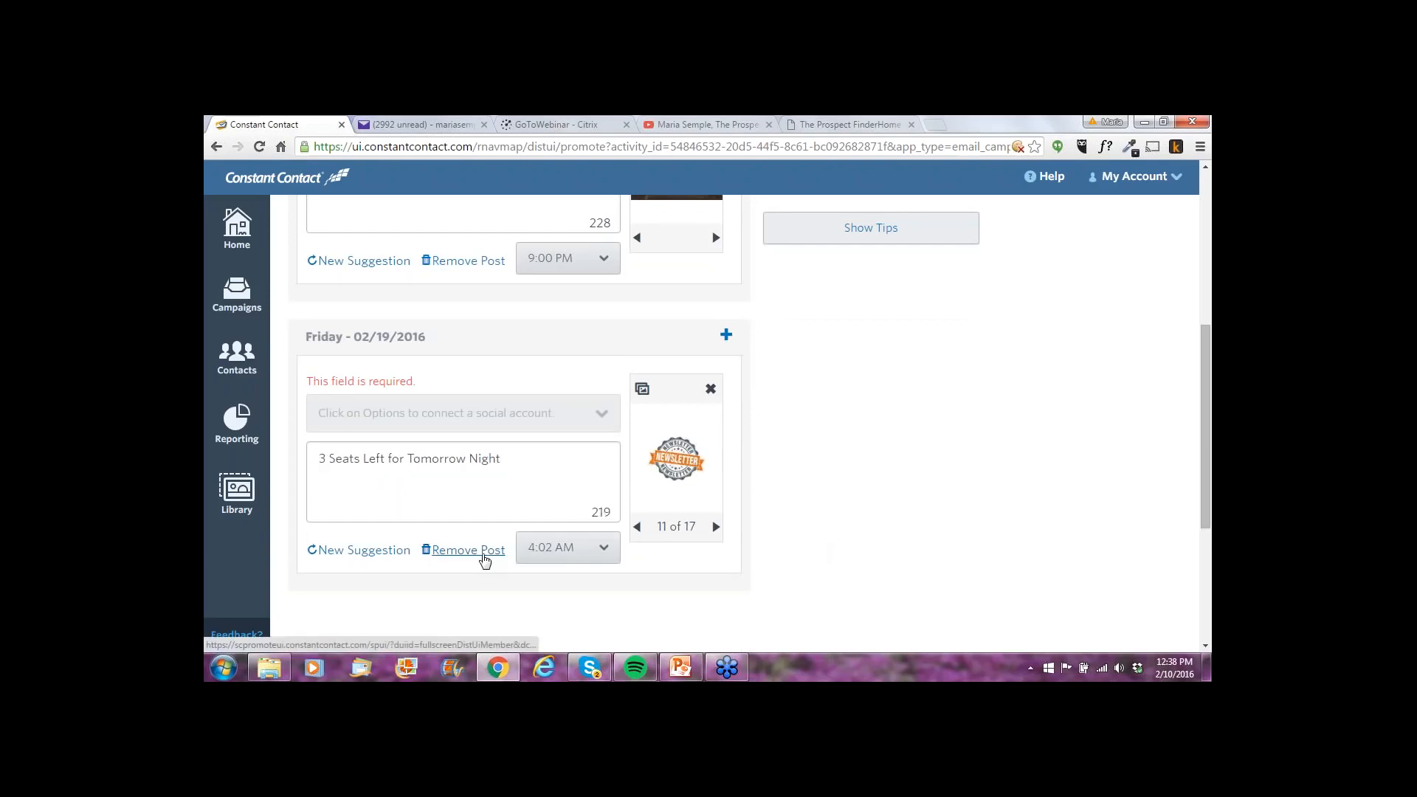
pyautogui.click(485, 559)
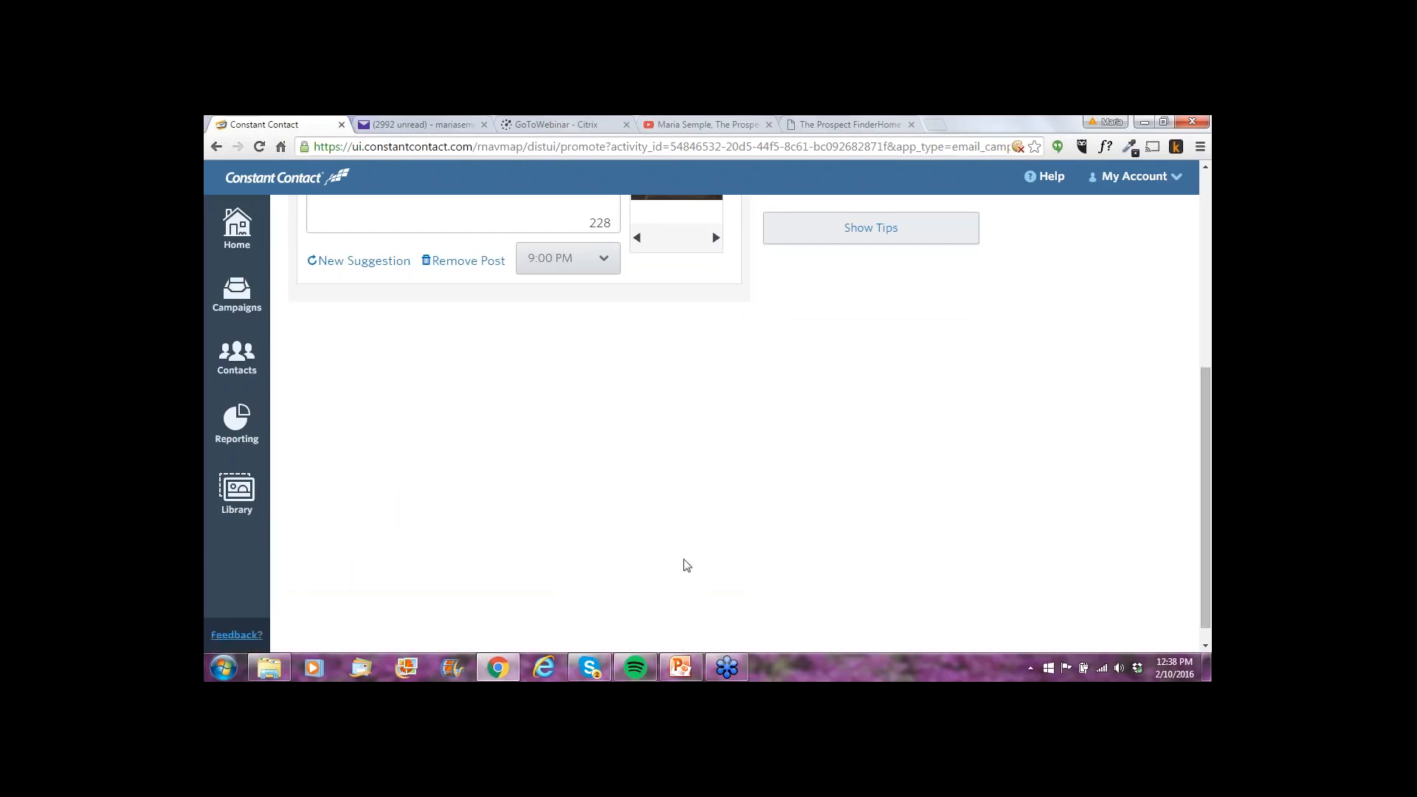
pyautogui.scroll(2, 985, 568)
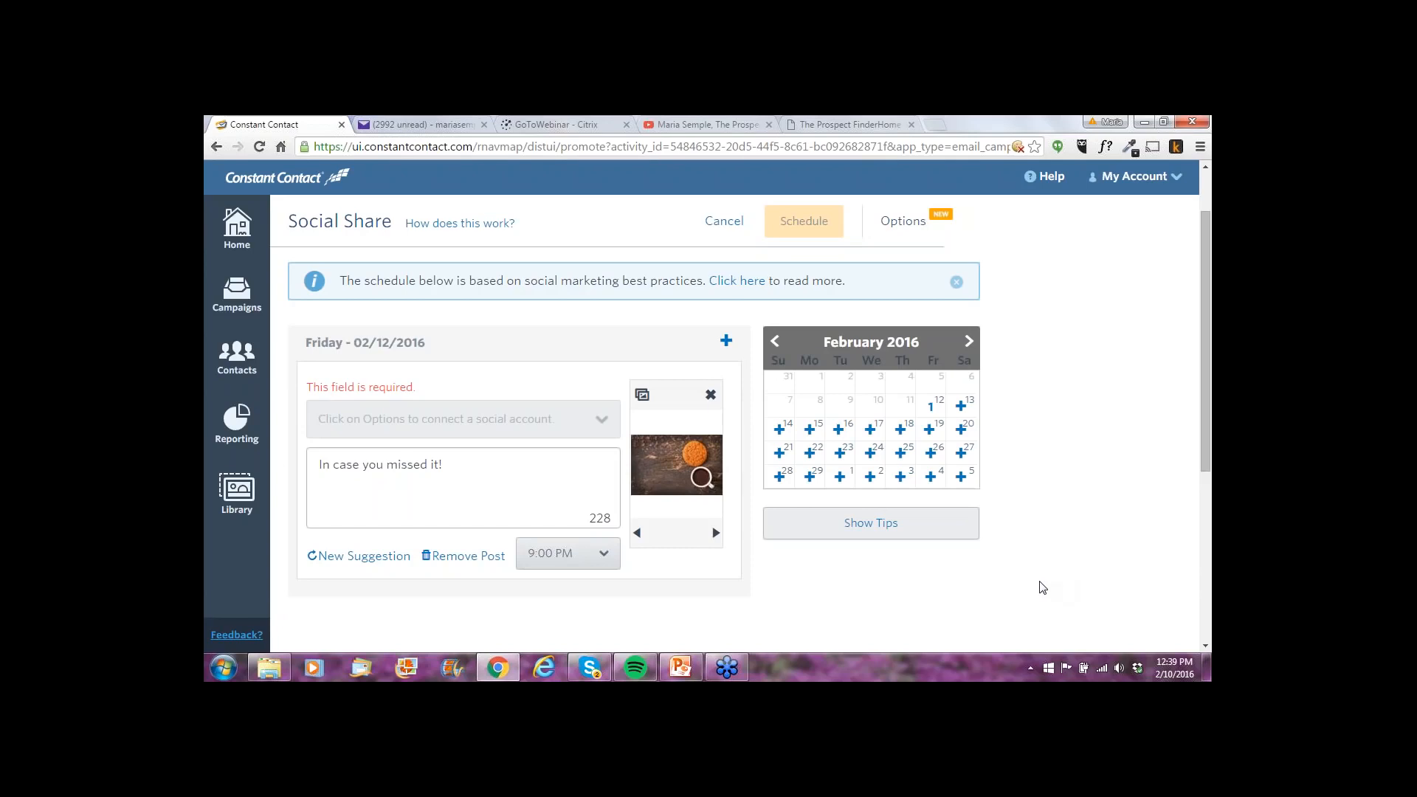
# Check the remaining post's message text and cancel the social share, returning to the campaign's details
pyautogui.moveTo(444, 466); pyautogui.dragTo(319, 465)
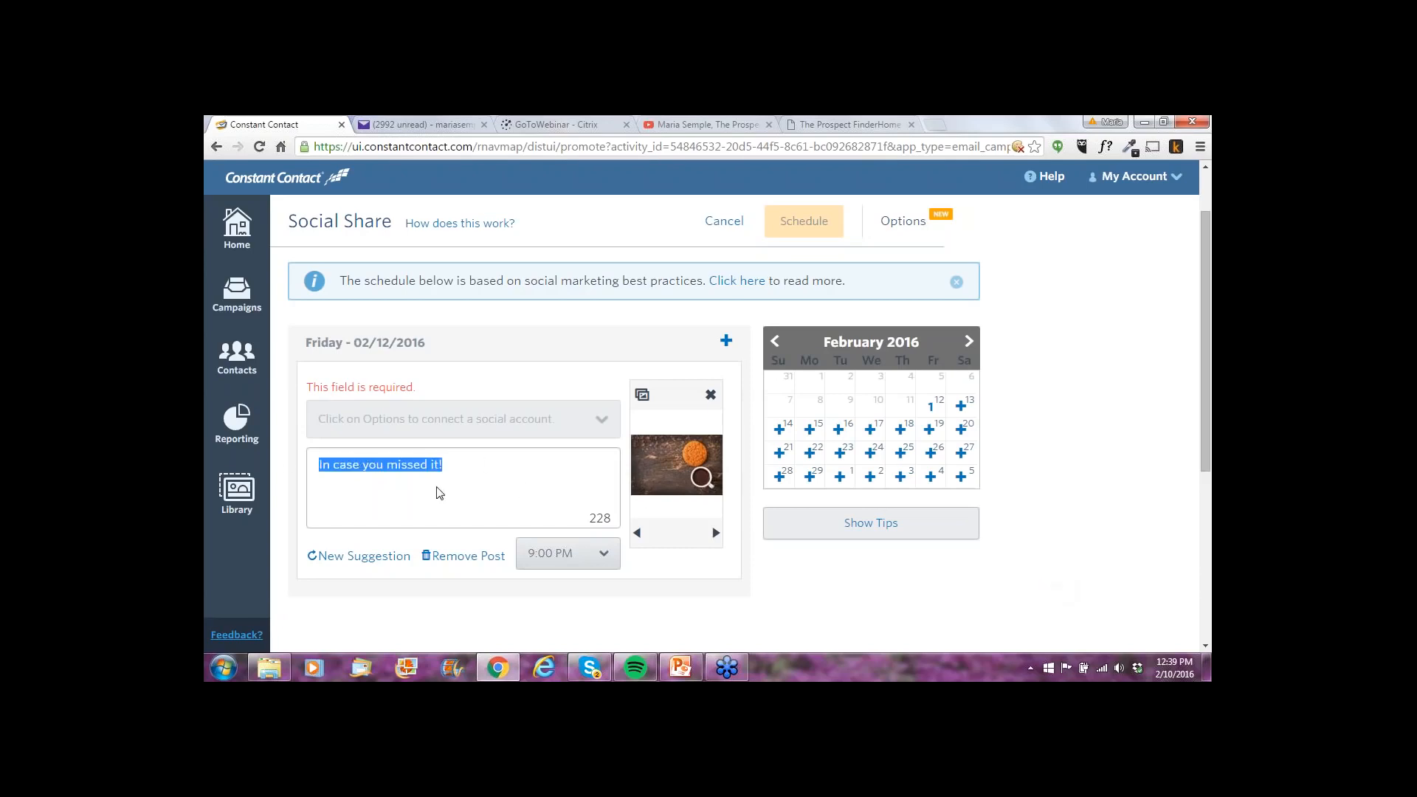
pyautogui.click(446, 503)
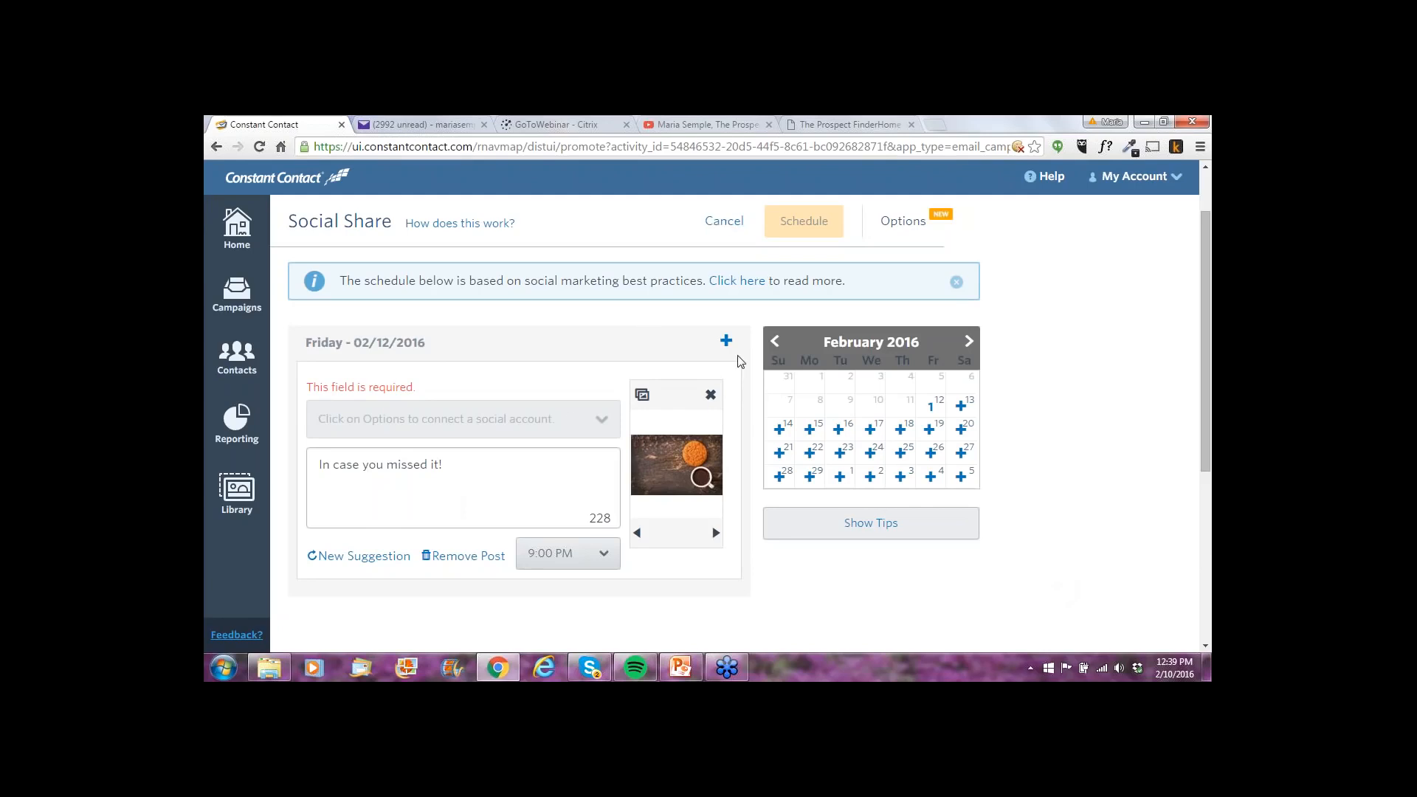
pyautogui.click(725, 222)
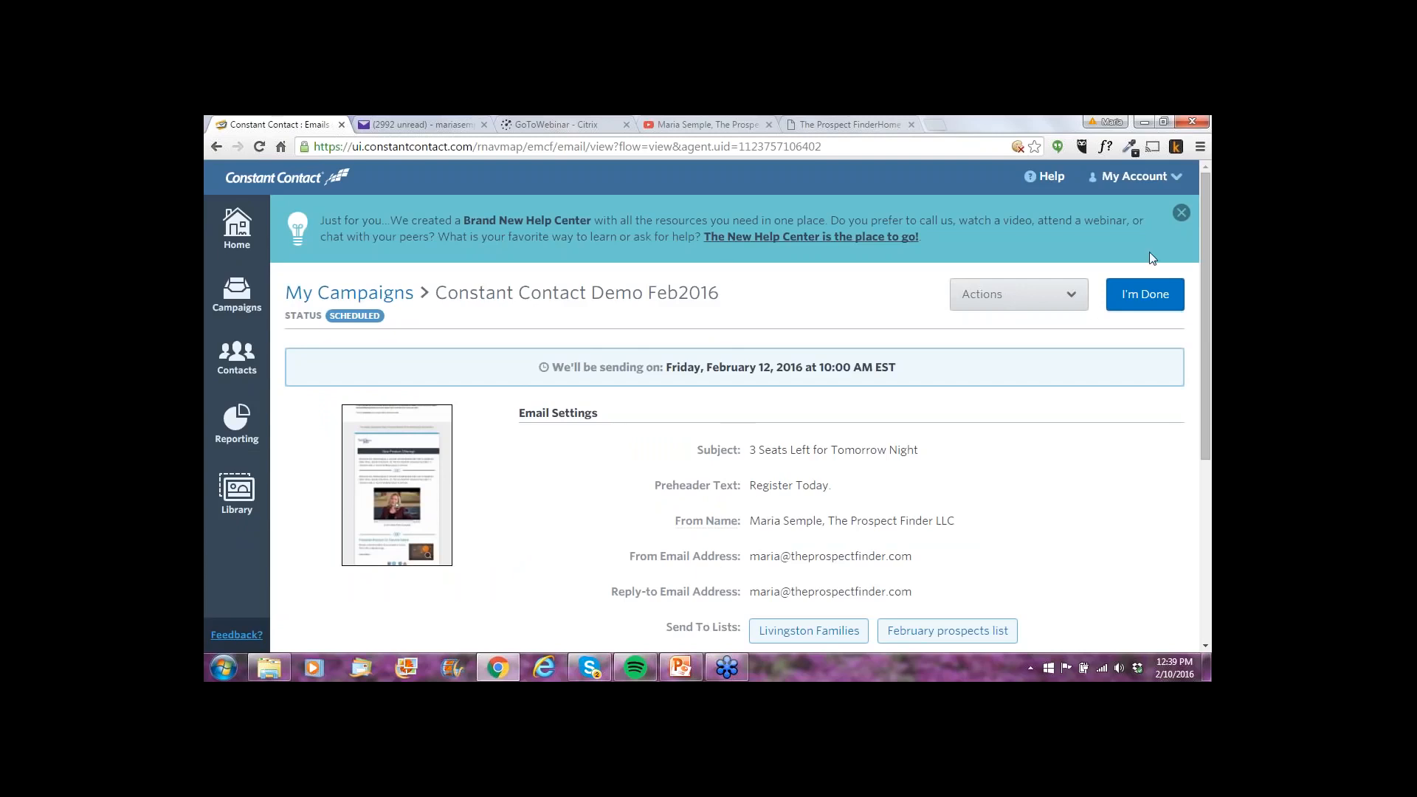
# Open the Sample Email Marketing Results presentation from the desktop in PowerPoint, start its slide show and advance to the Email Stats slide
pyautogui.click(1144, 121)
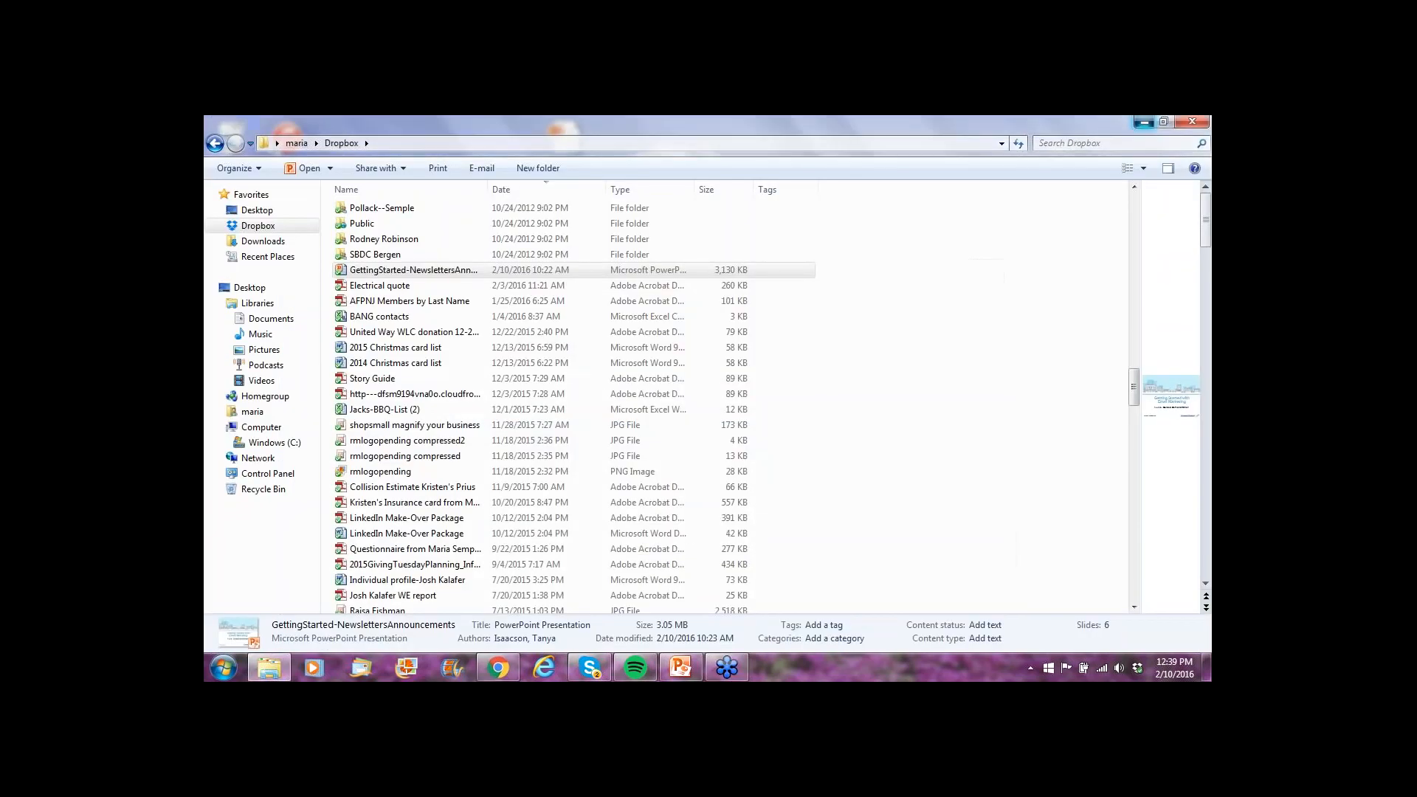
pyautogui.click(1145, 122)
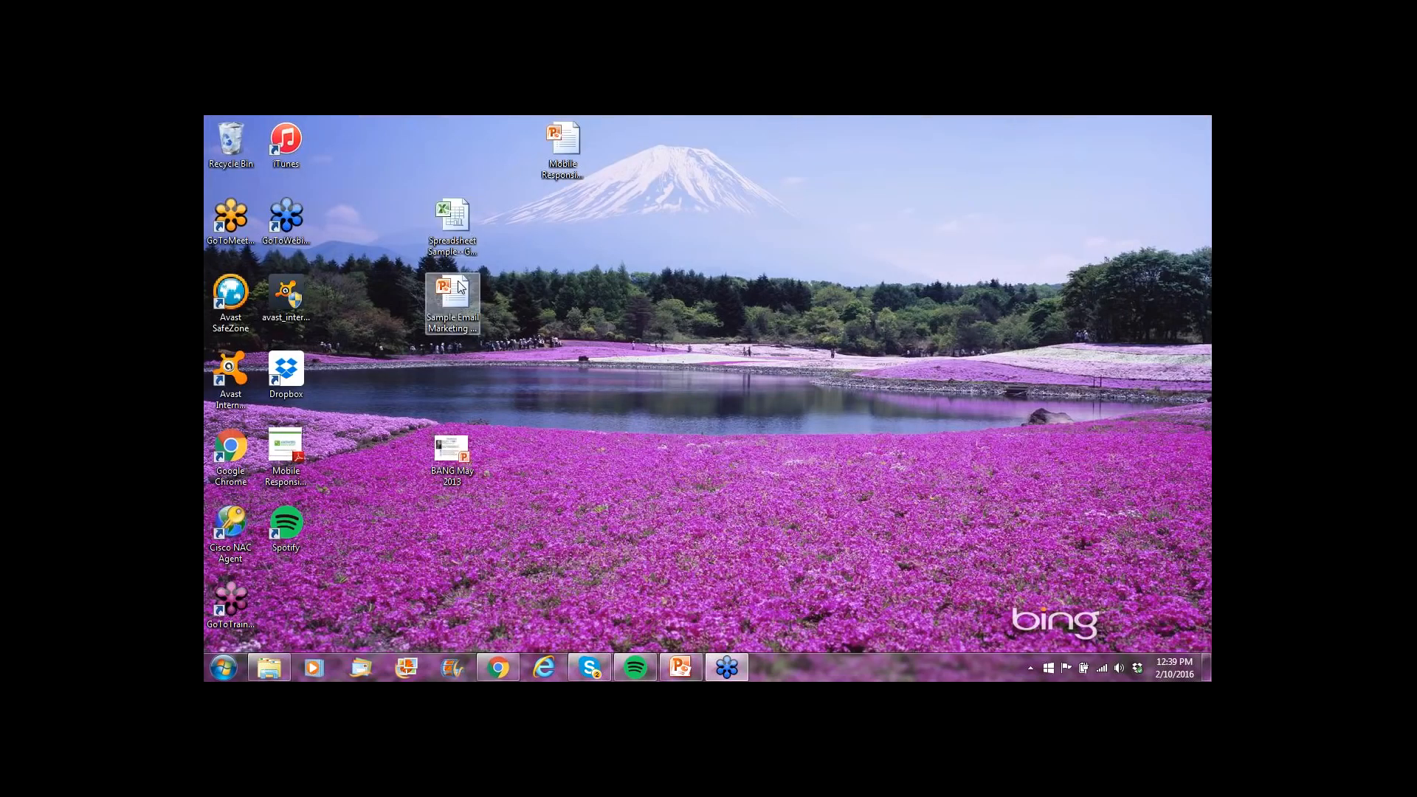
pyautogui.doubleClick(457, 302)
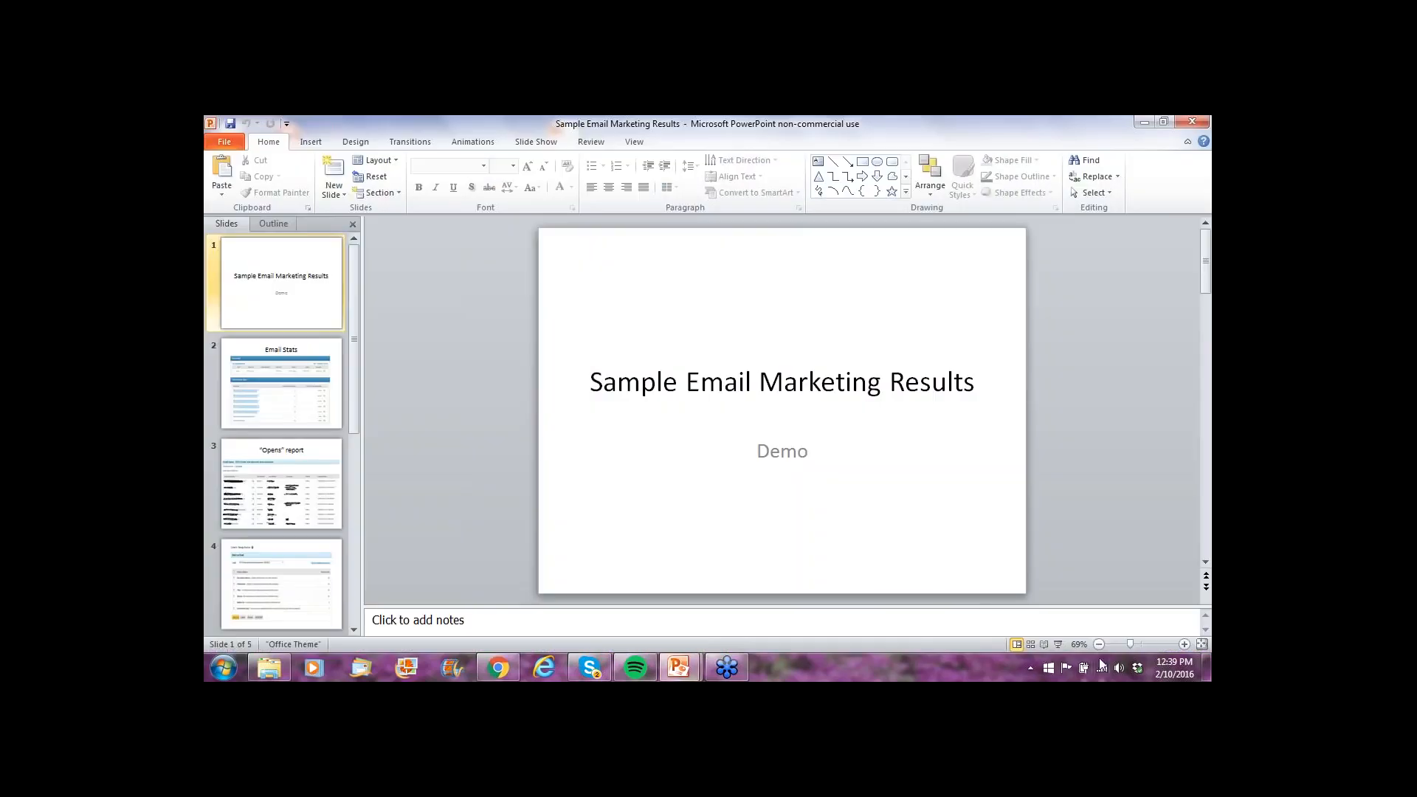
pyautogui.click(1058, 644)
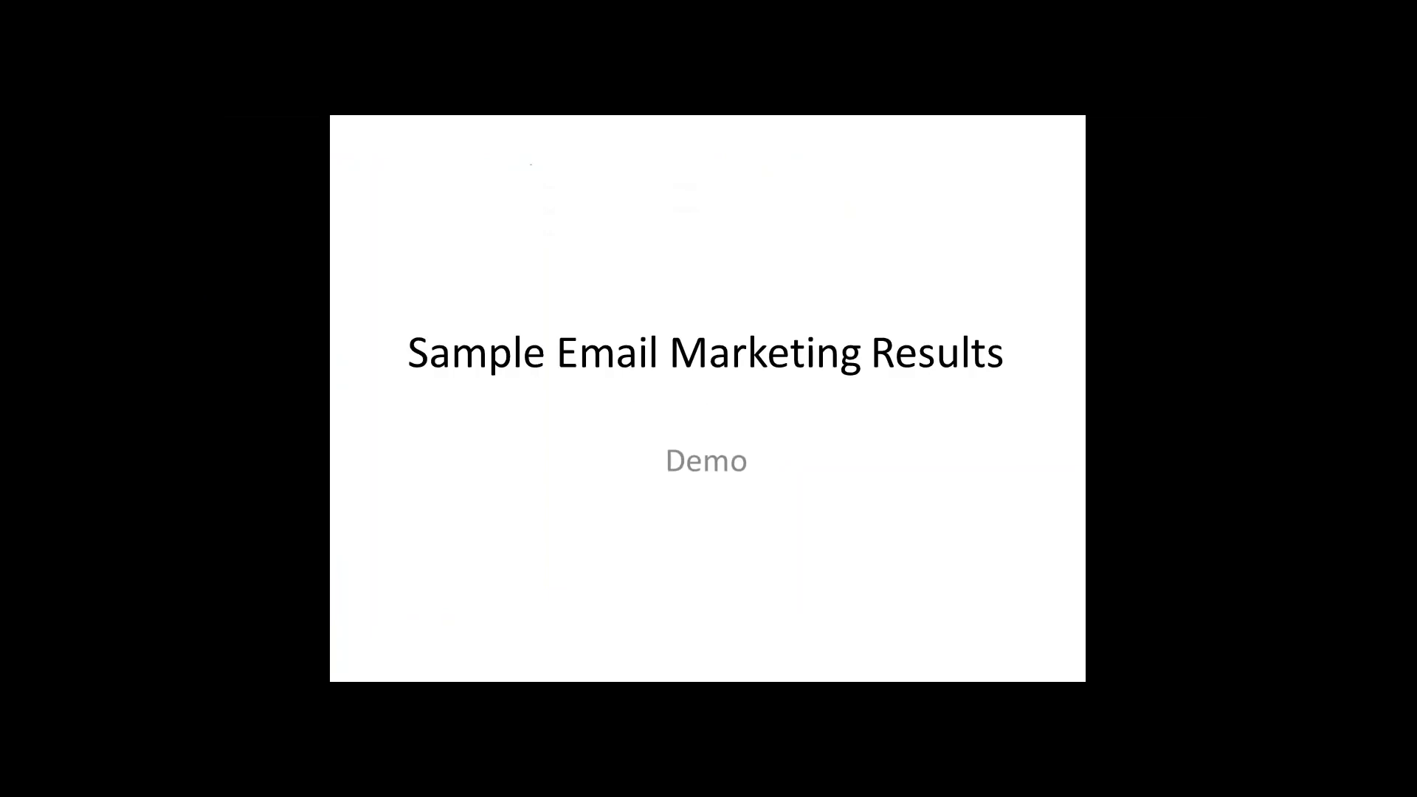
pyautogui.press('Right')
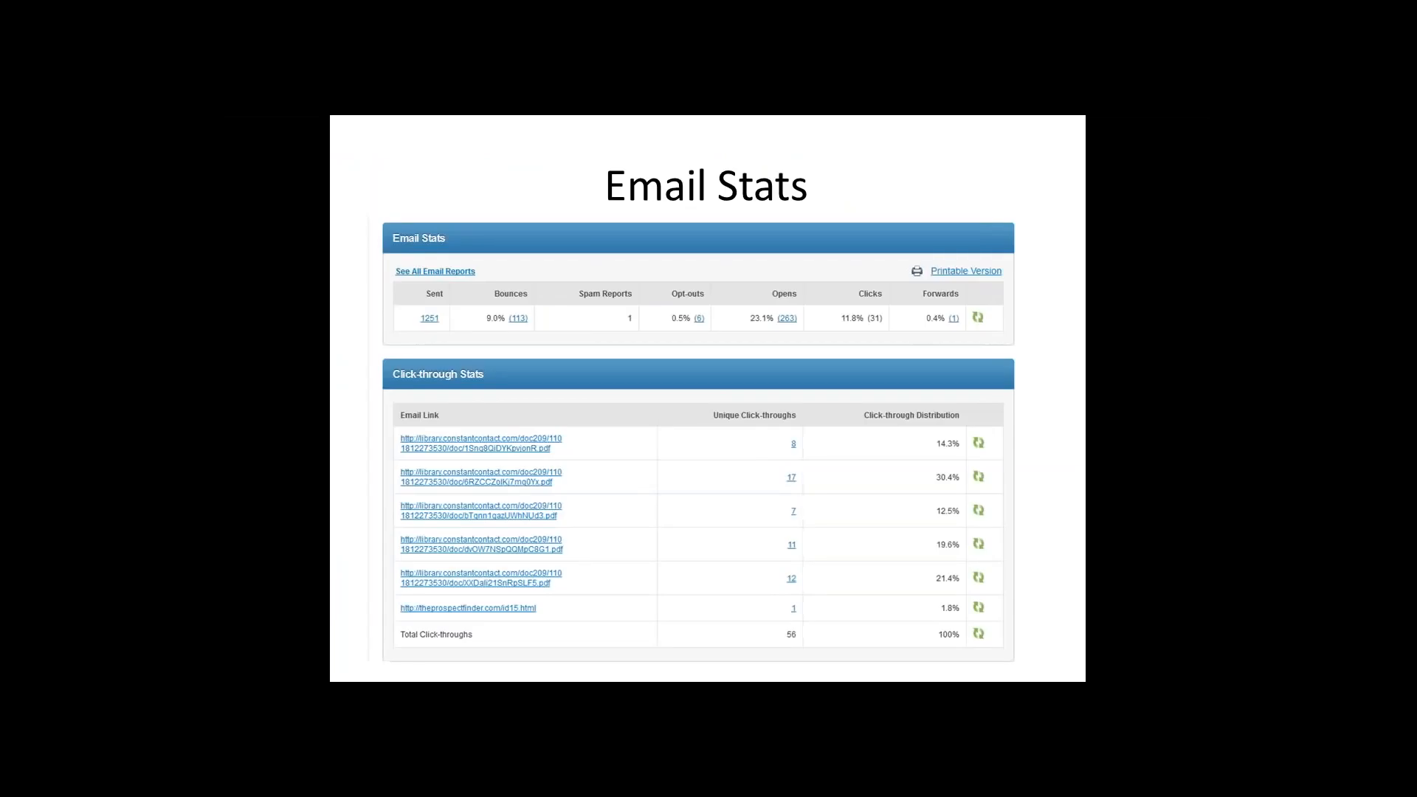
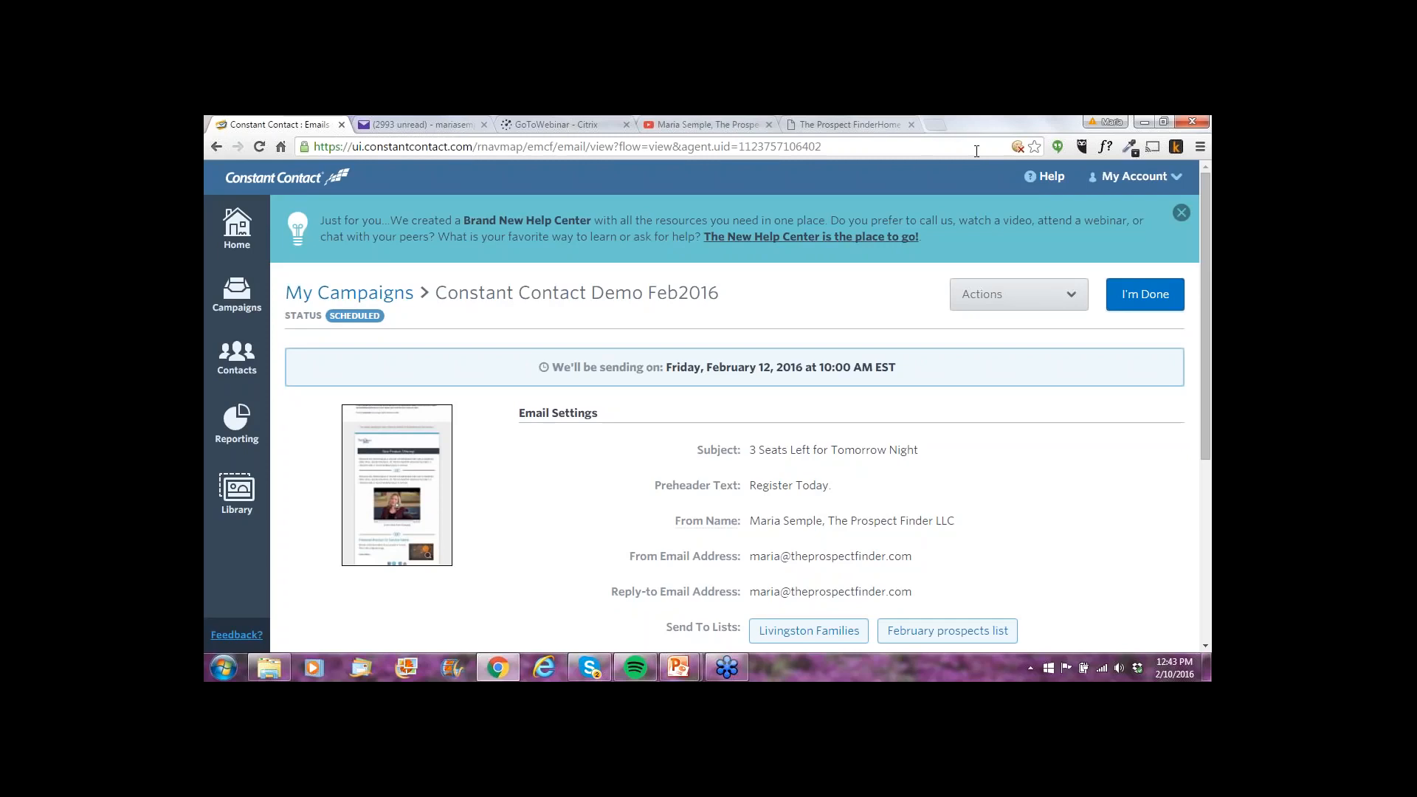
# Open the Help Center to view its support options and return to the campaign's details
pyautogui.click(1053, 183)
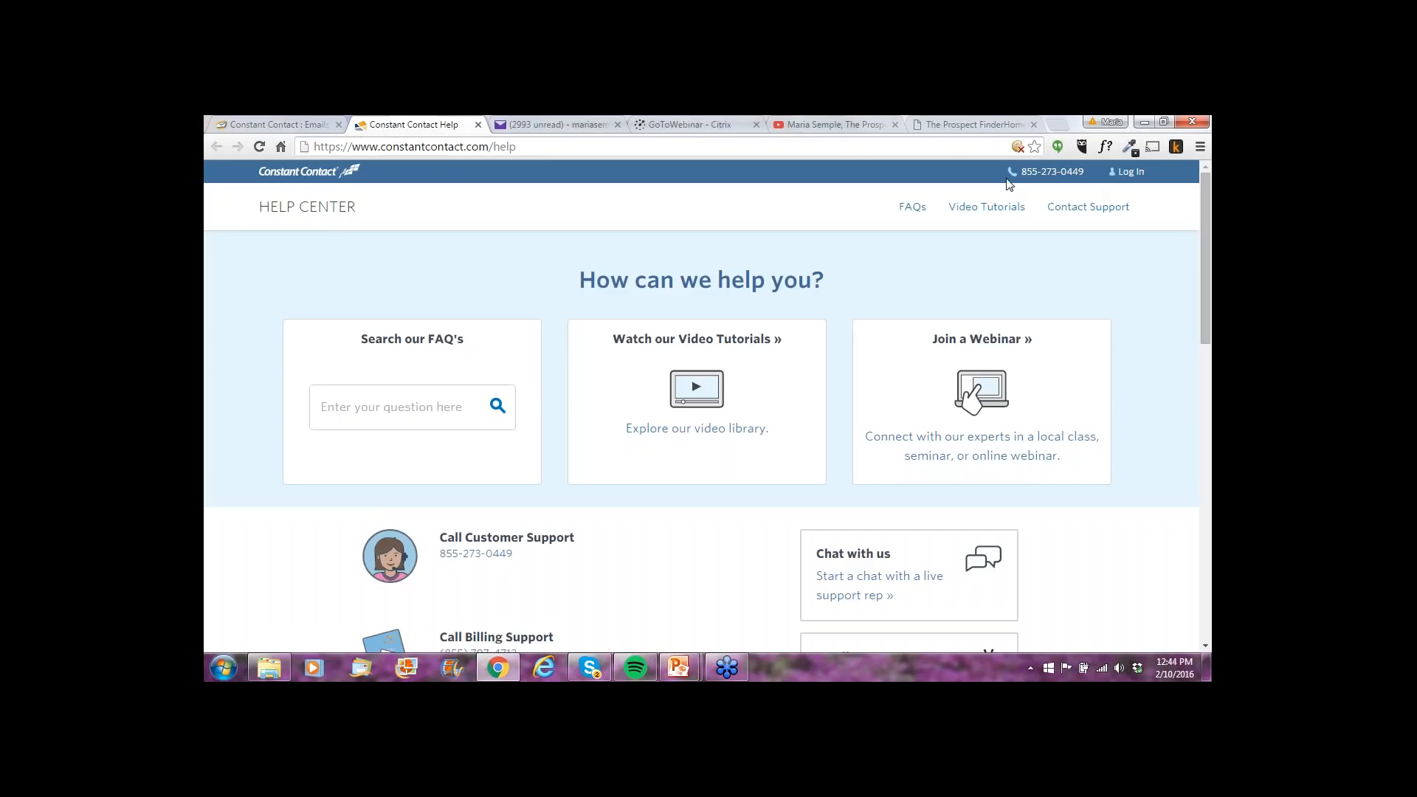
pyautogui.click(1201, 152)
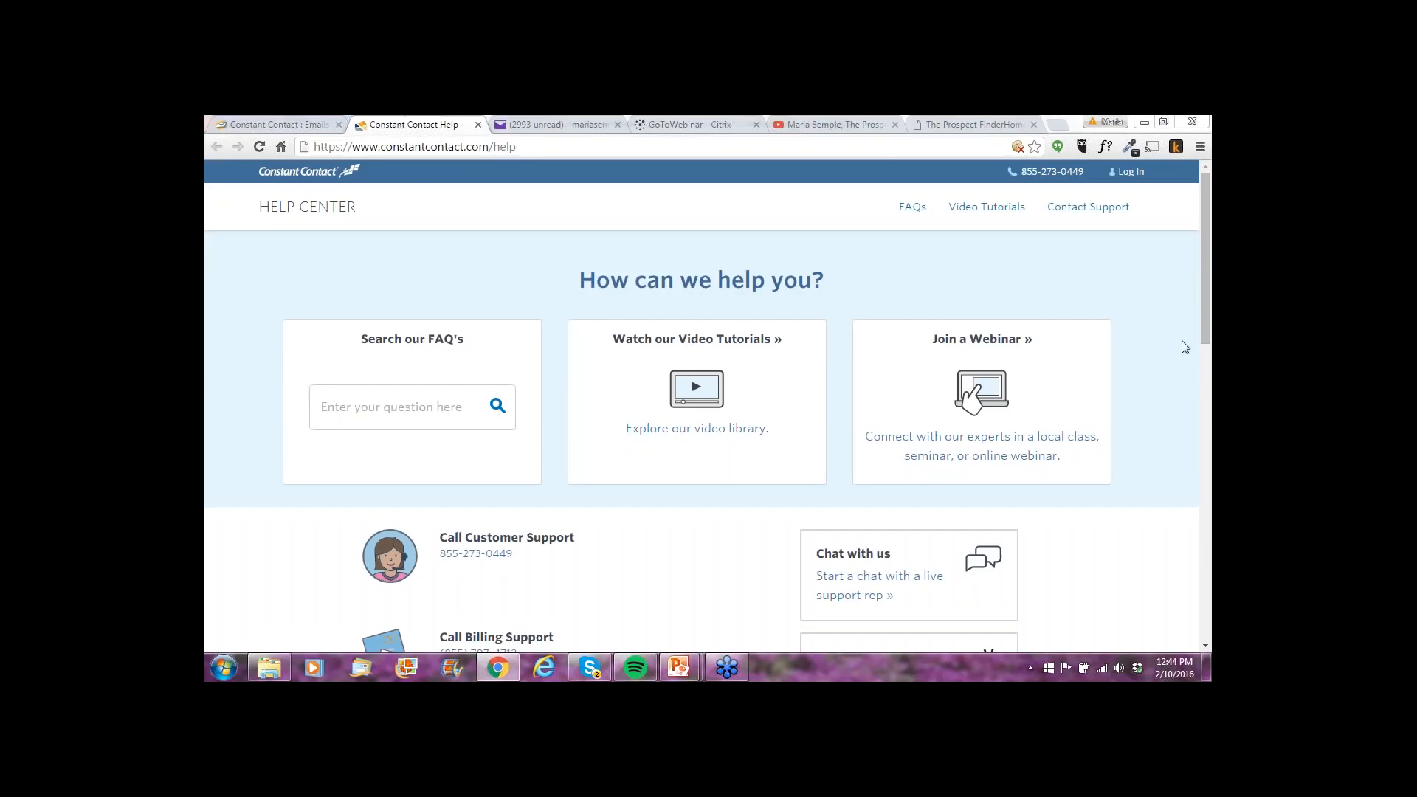
pyautogui.click(1202, 416)
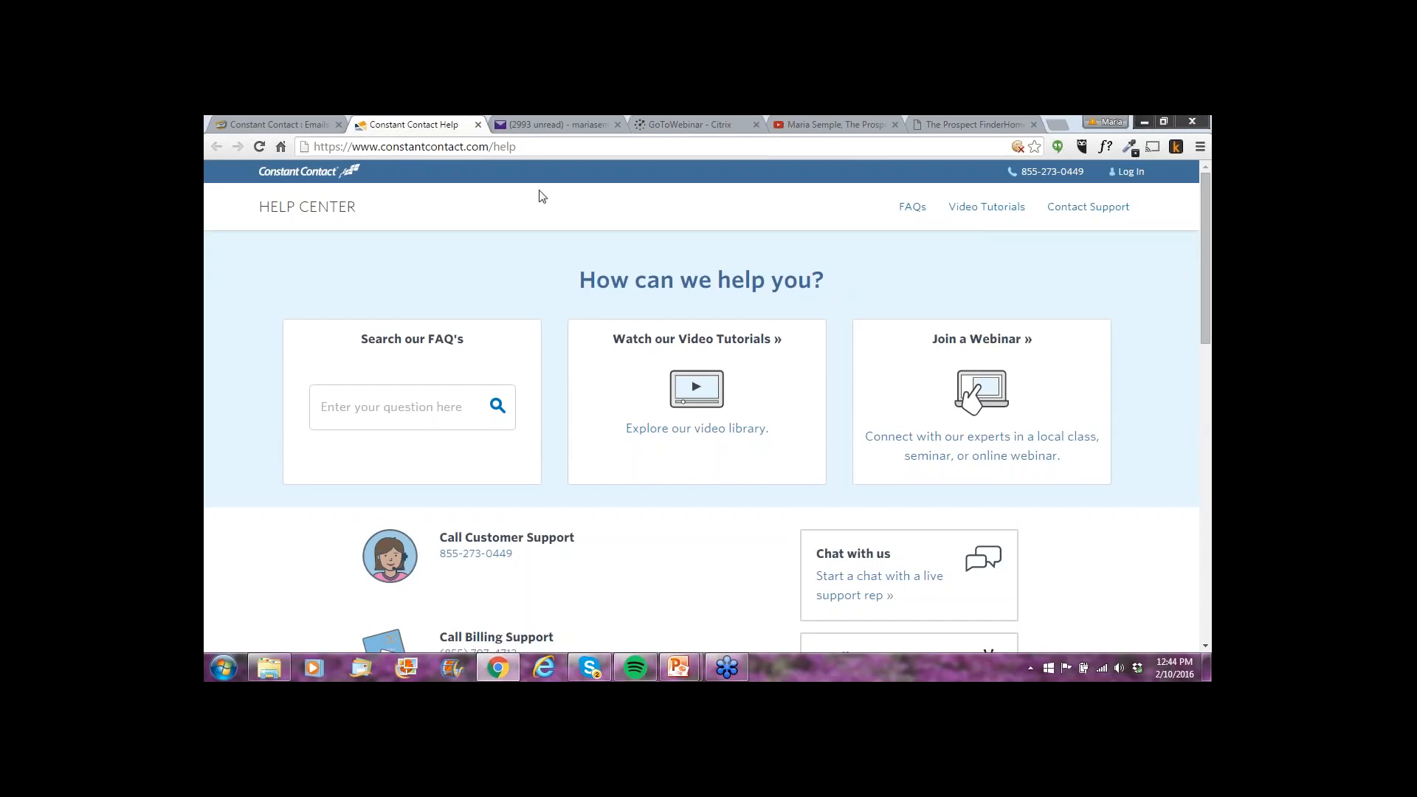
pyautogui.click(269, 126)
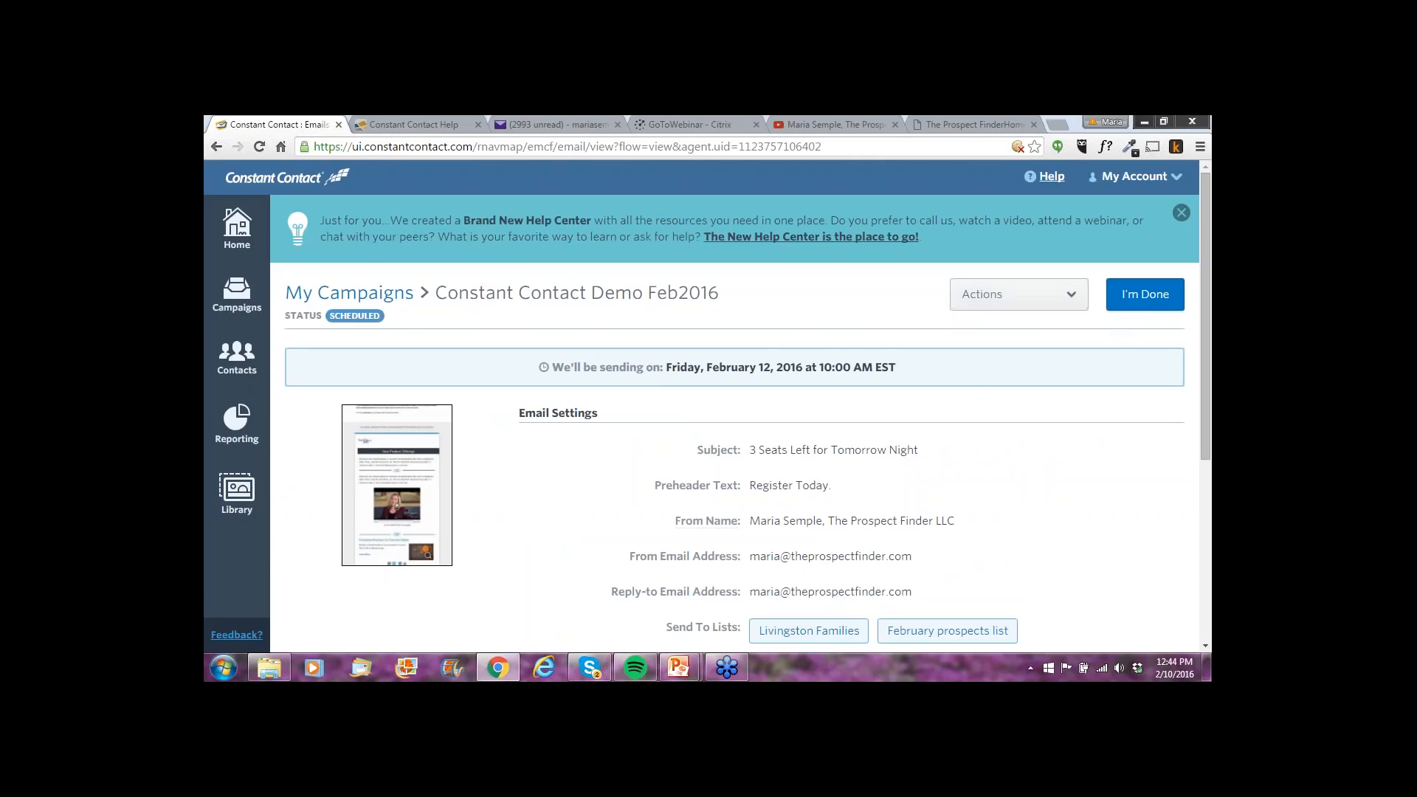
# Reopen the scheduled Constant Contact Demo Feb2016 campaign as a draft and open its email design for editing
pyautogui.click(1070, 295)
pyautogui.click(1052, 403)
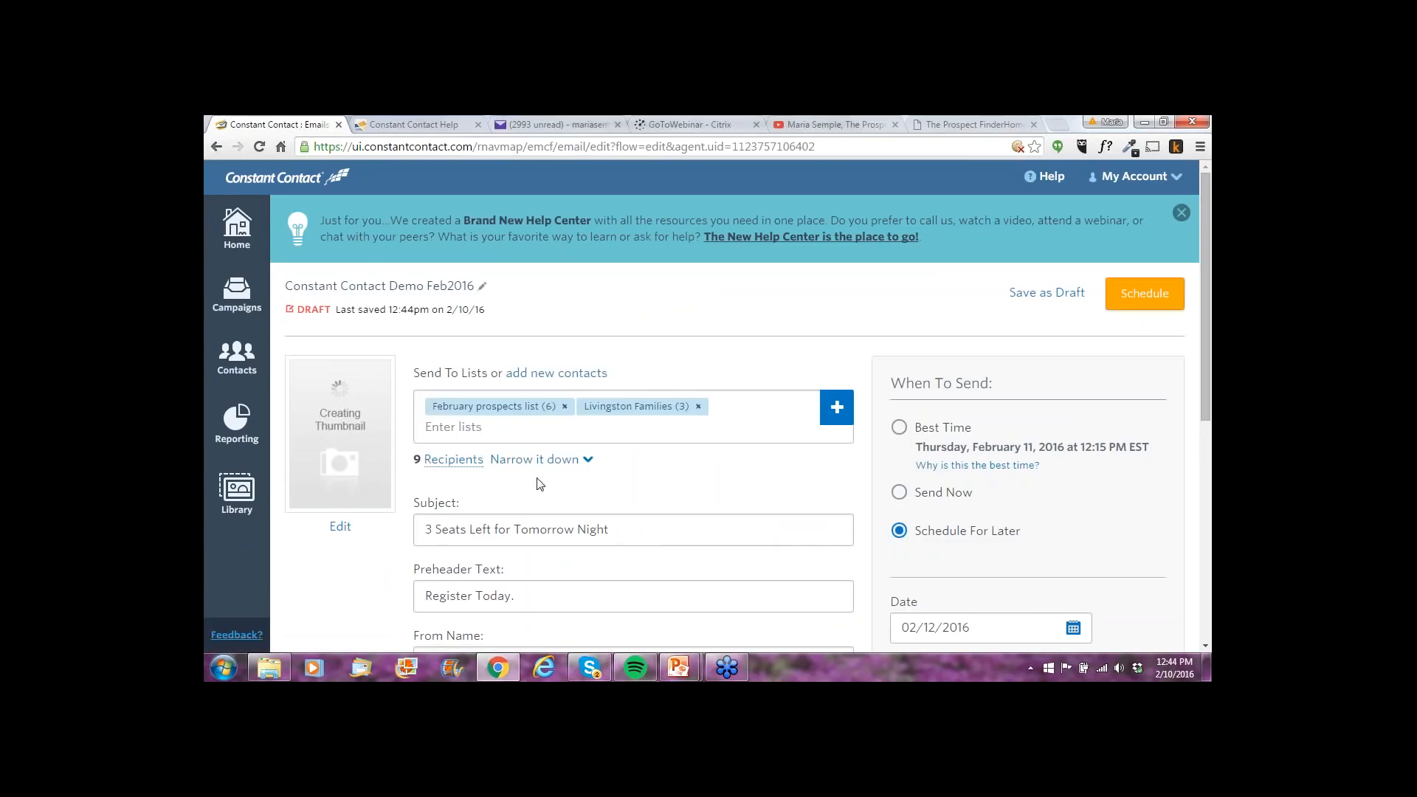
pyautogui.click(340, 527)
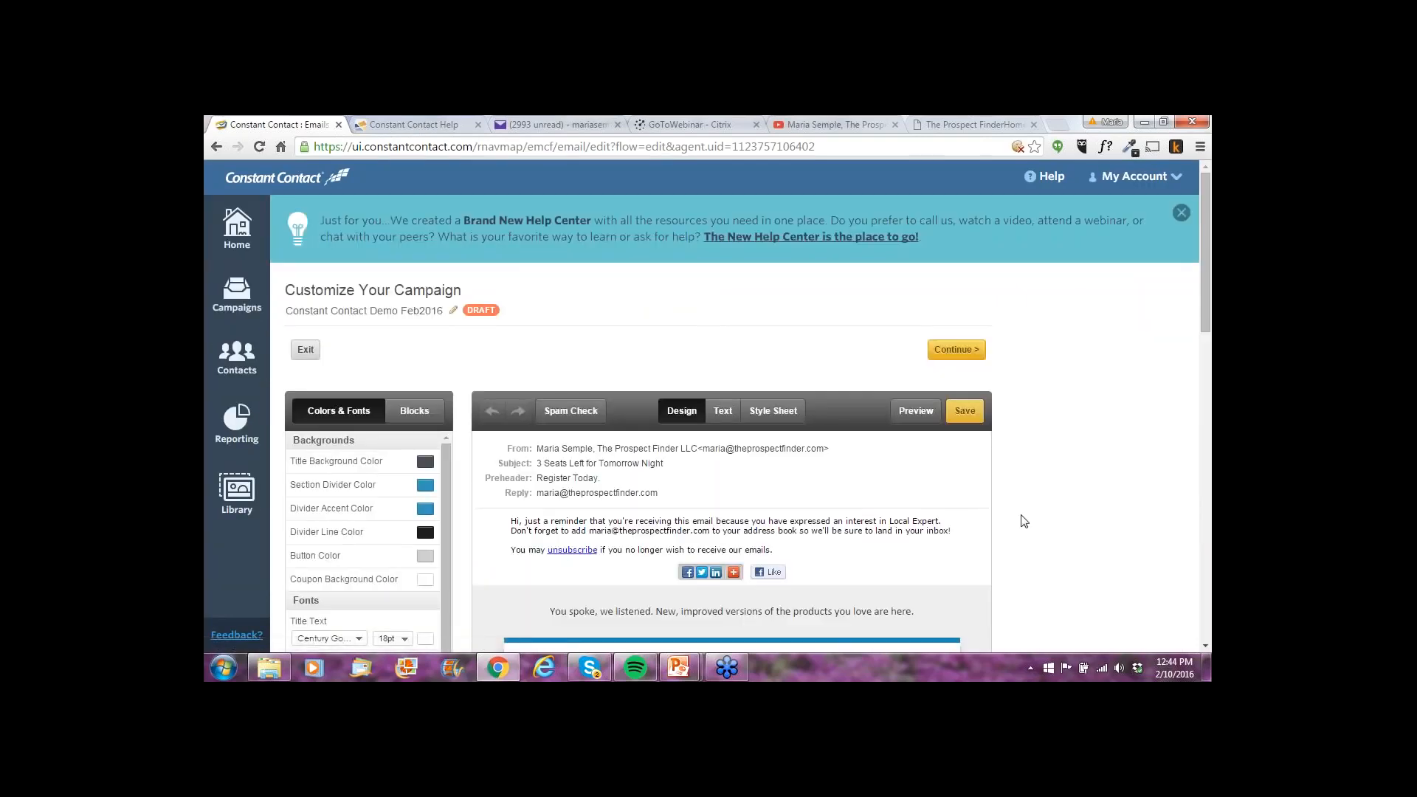
# Set the text of the paragraph below the New Product Offering! title to 12pt and save the block
pyautogui.scroll(-2, 1025, 521)
pyautogui.scroll(-2, 1025, 521)
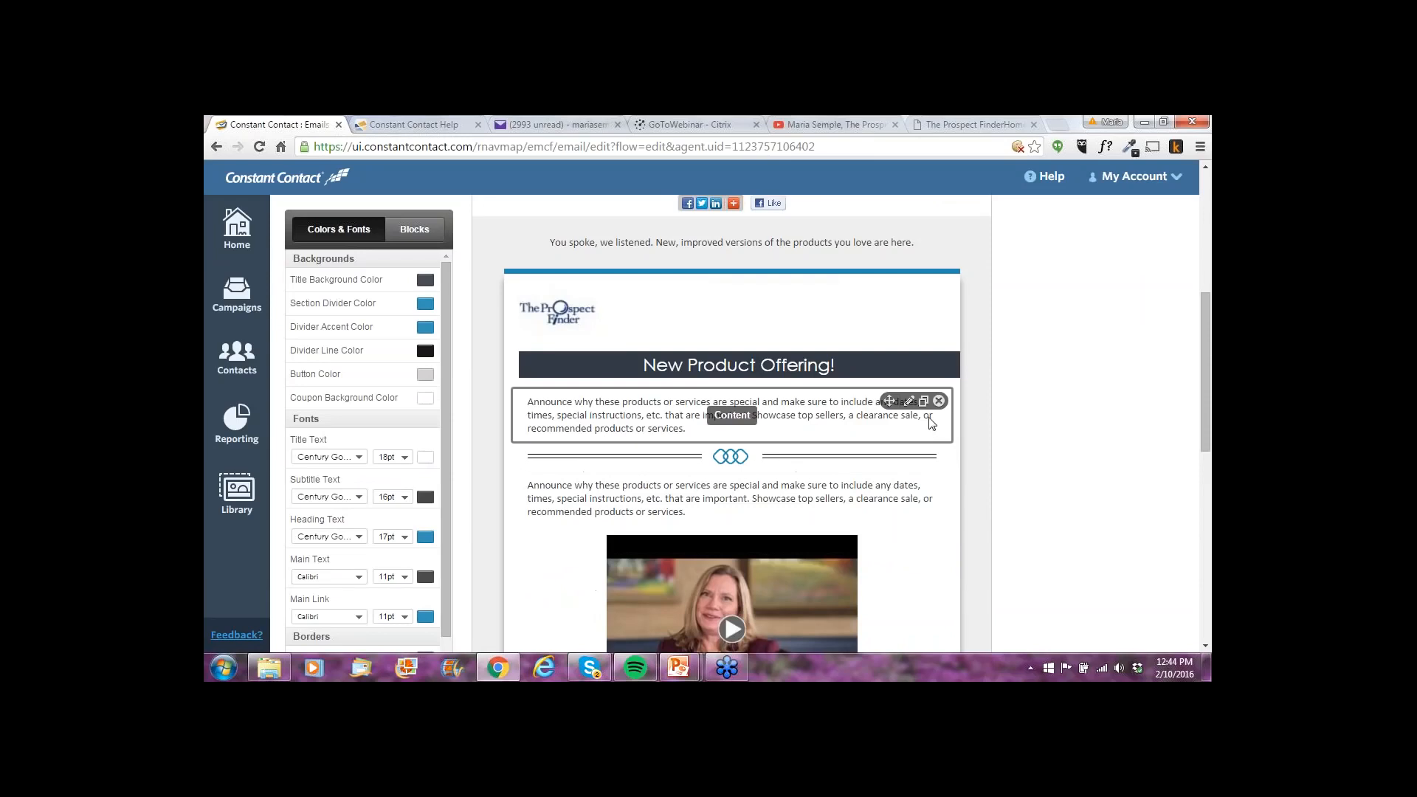
pyautogui.click(909, 402)
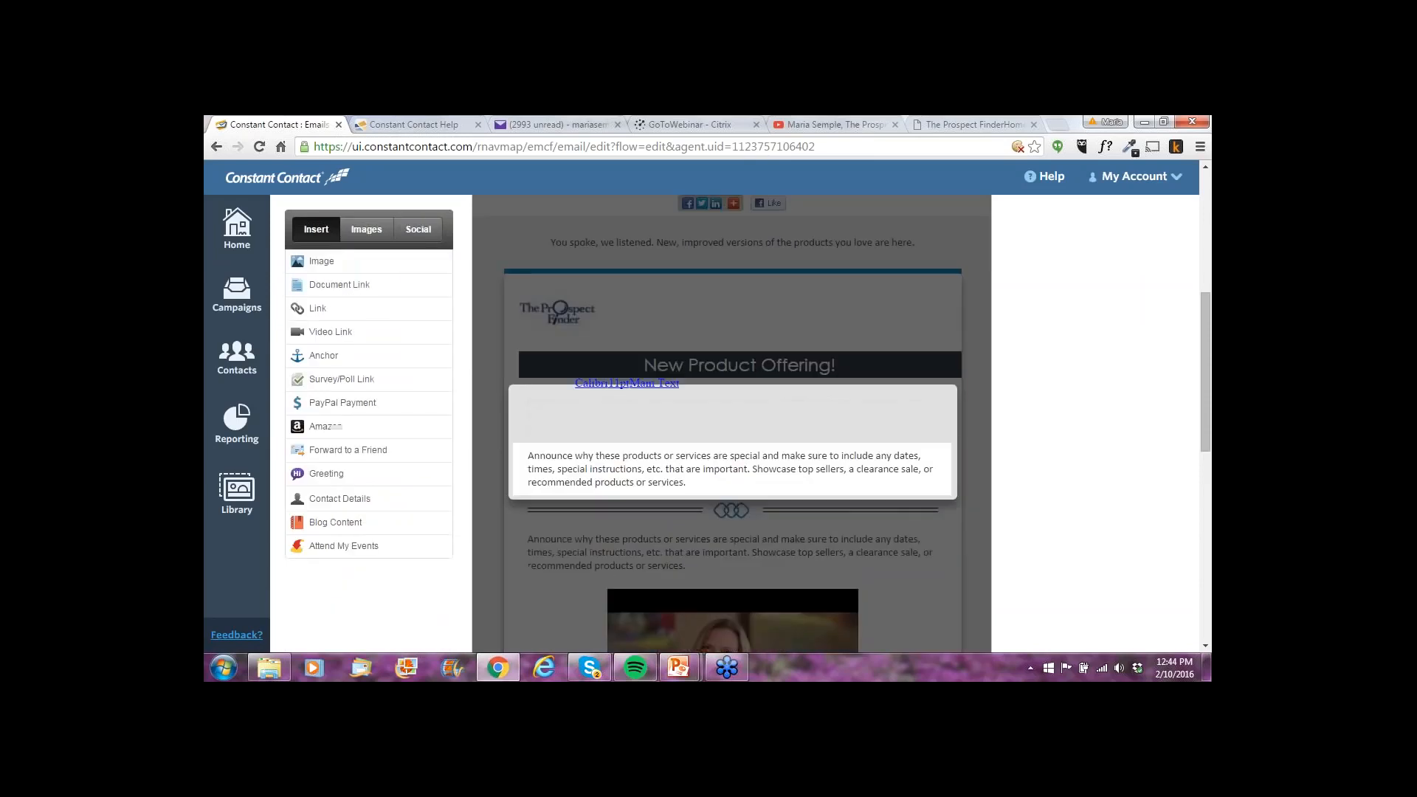
pyautogui.moveTo(687, 429); pyautogui.dragTo(528, 402)
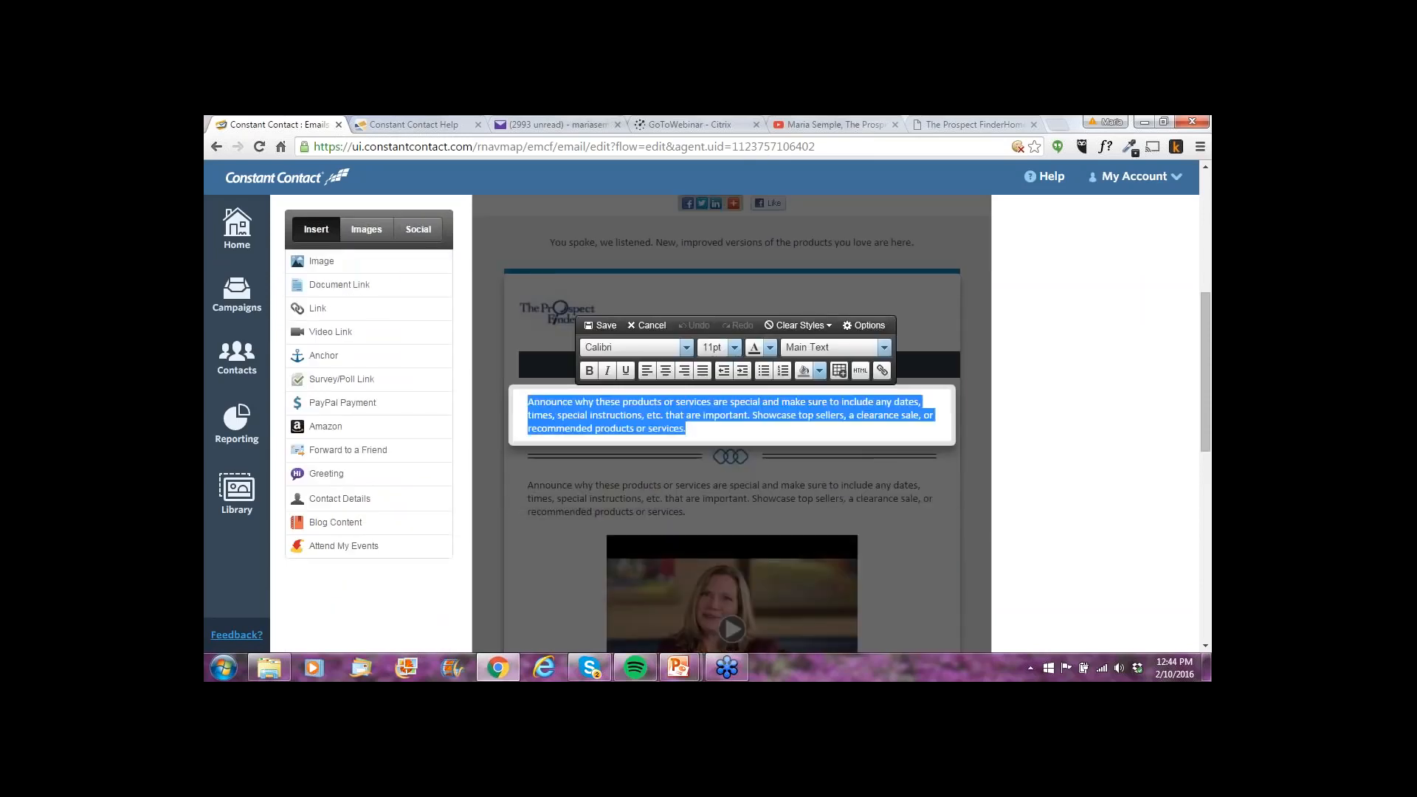
pyautogui.click(734, 345)
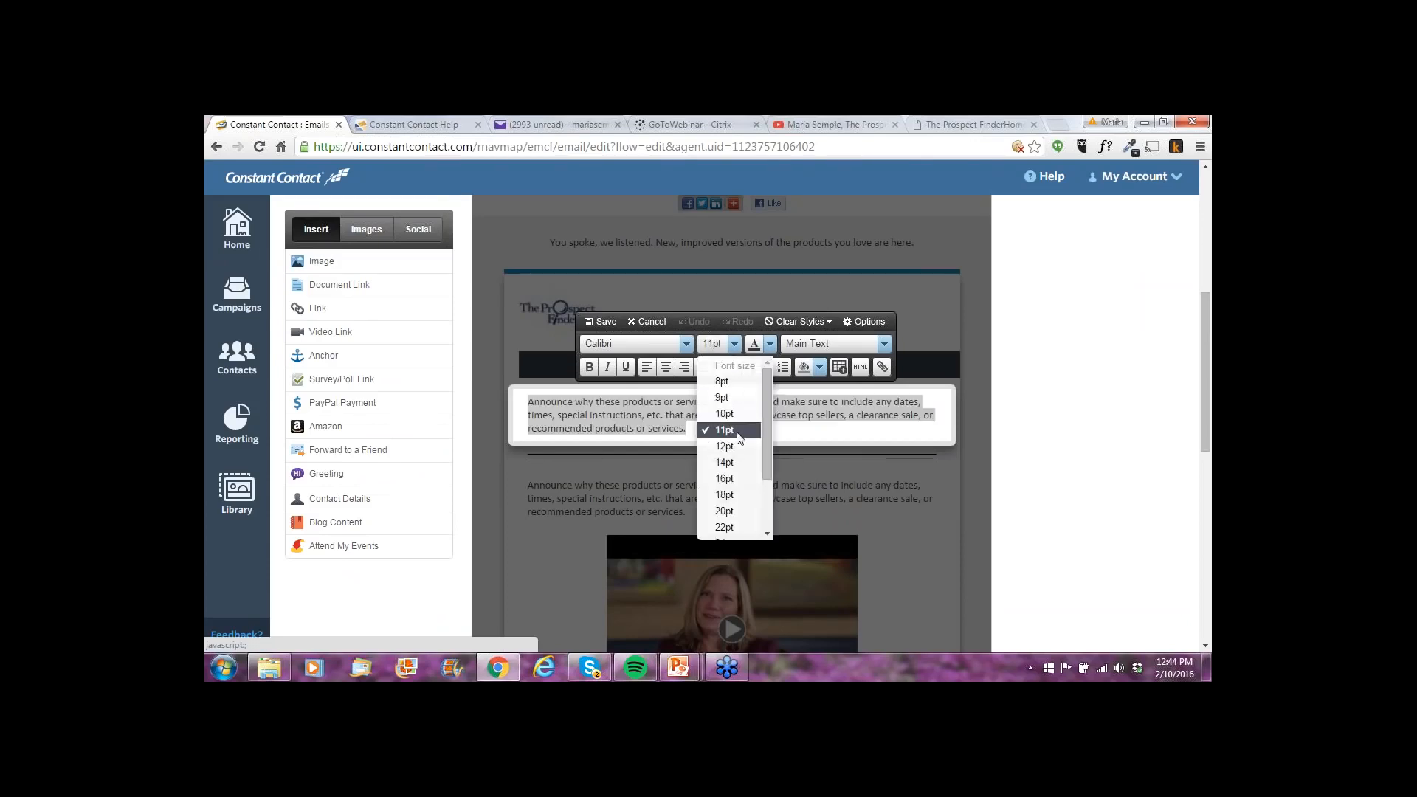
pyautogui.click(738, 448)
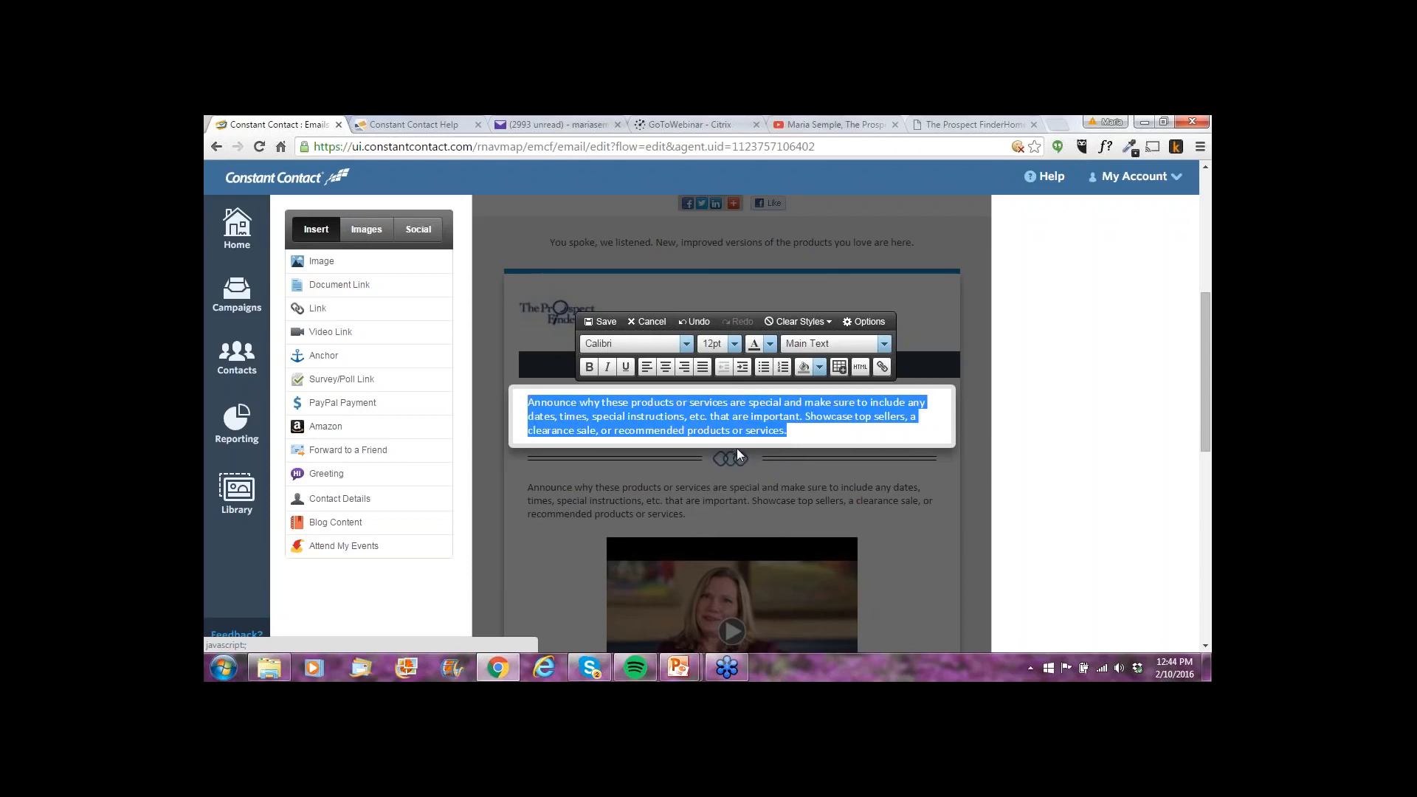
pyautogui.click(609, 322)
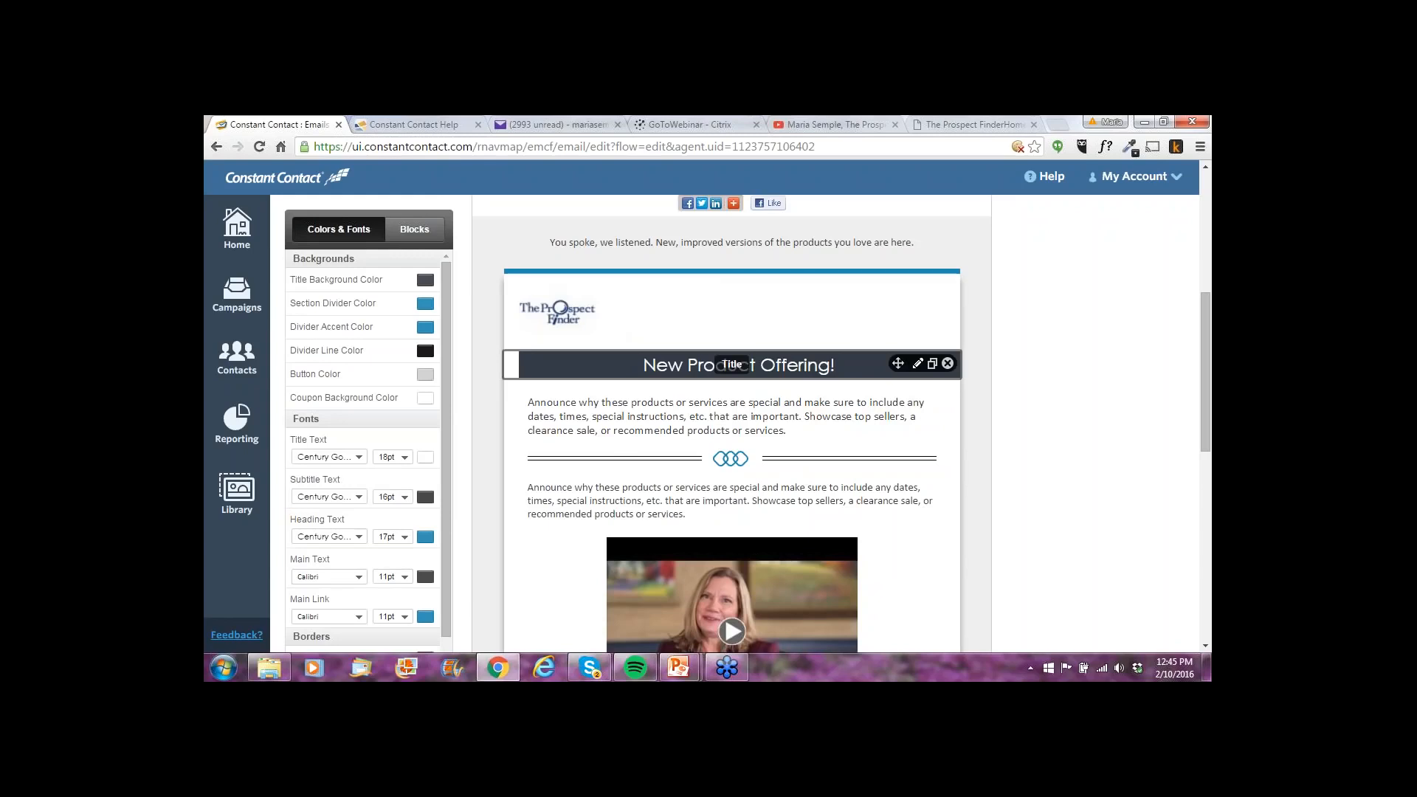
# Set the New Product Offering! title text to 20pt and save the block
pyautogui.click(918, 363)
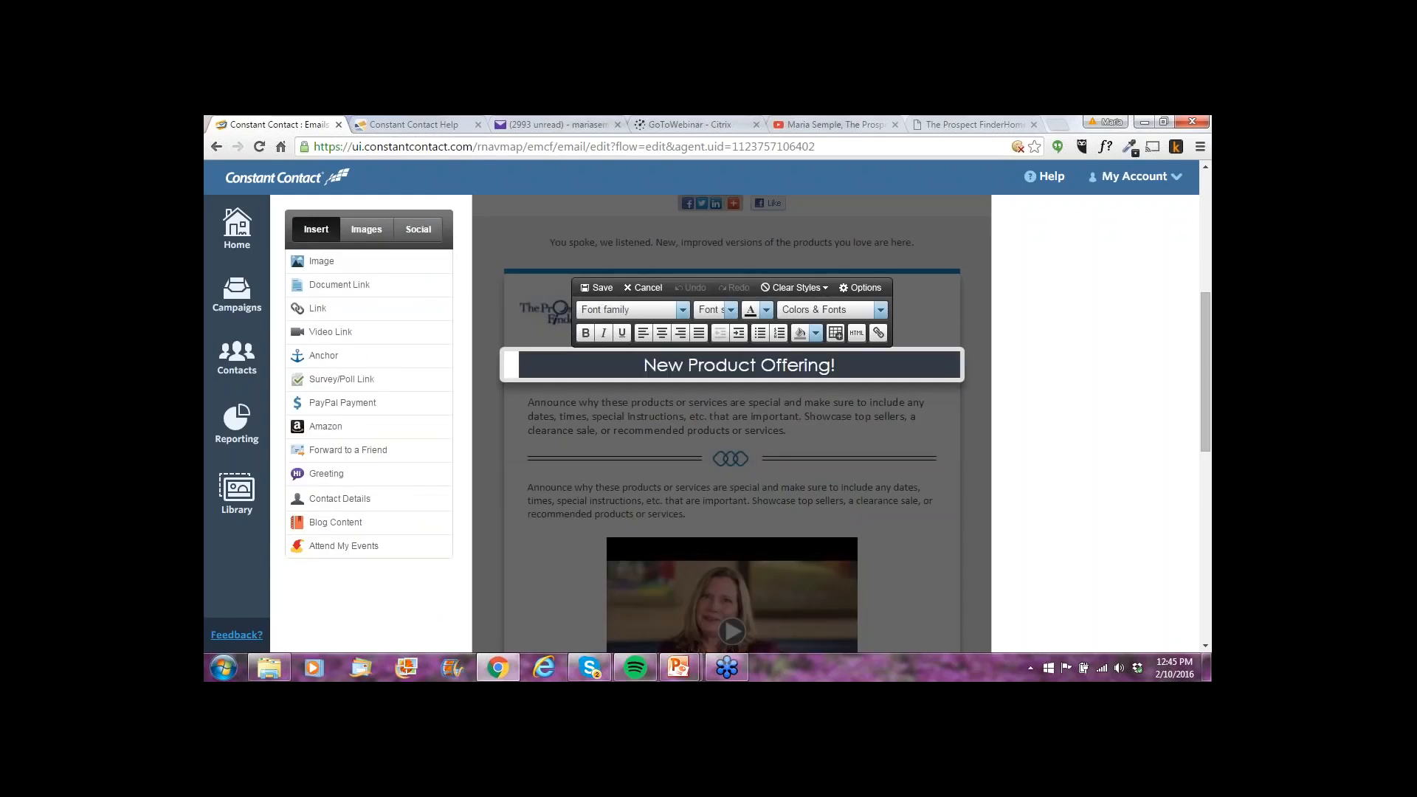
pyautogui.moveTo(846, 366); pyautogui.dragTo(641, 365)
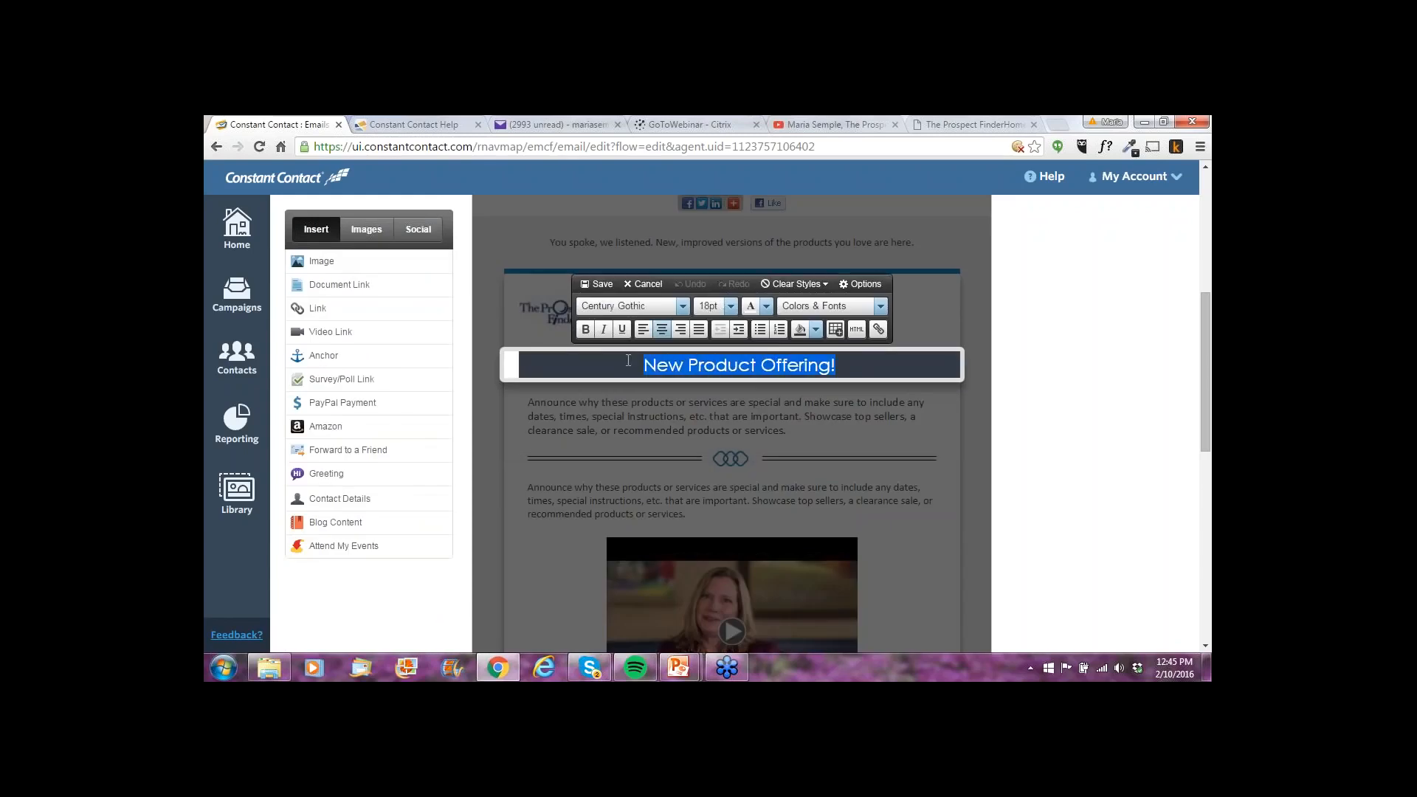
pyautogui.click(730, 306)
pyautogui.click(738, 473)
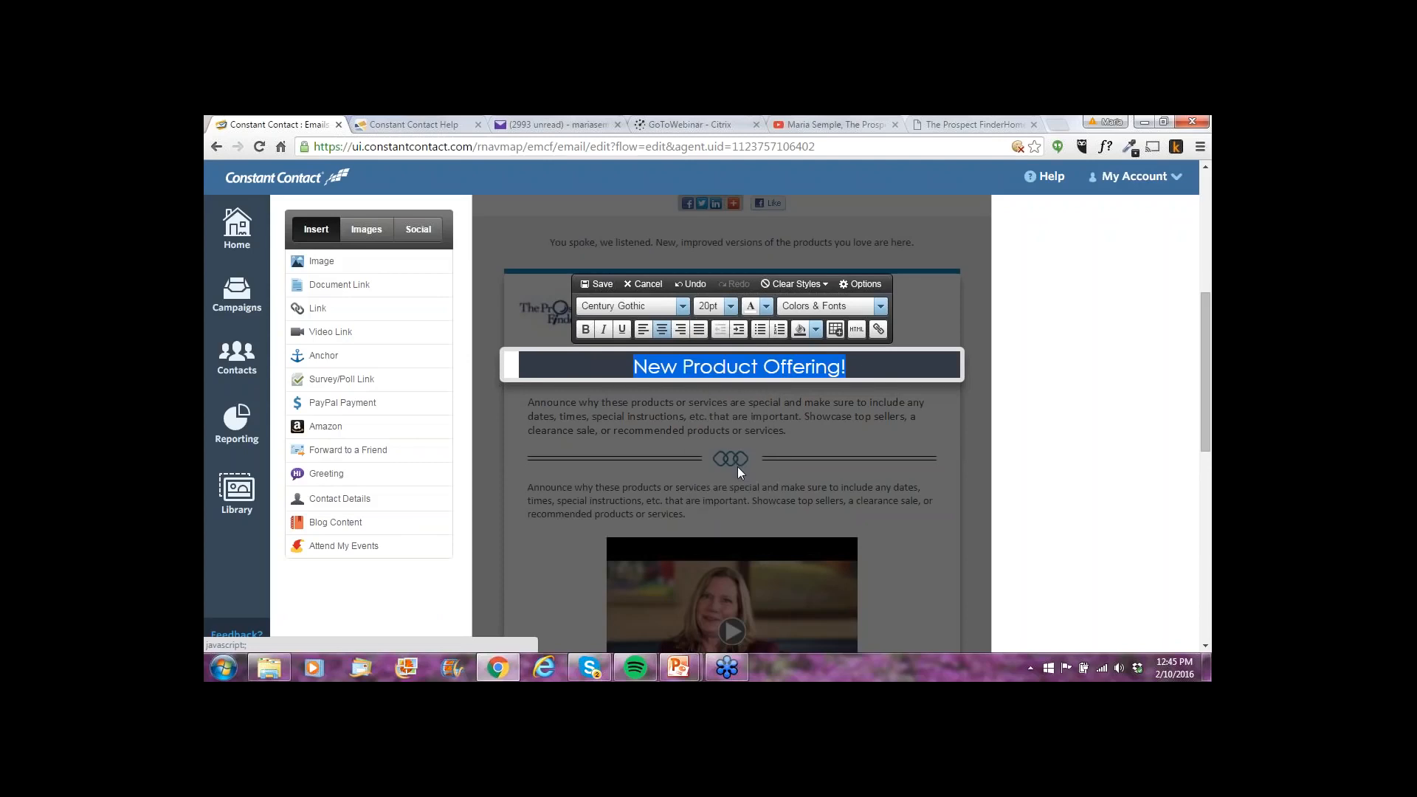
pyautogui.click(604, 285)
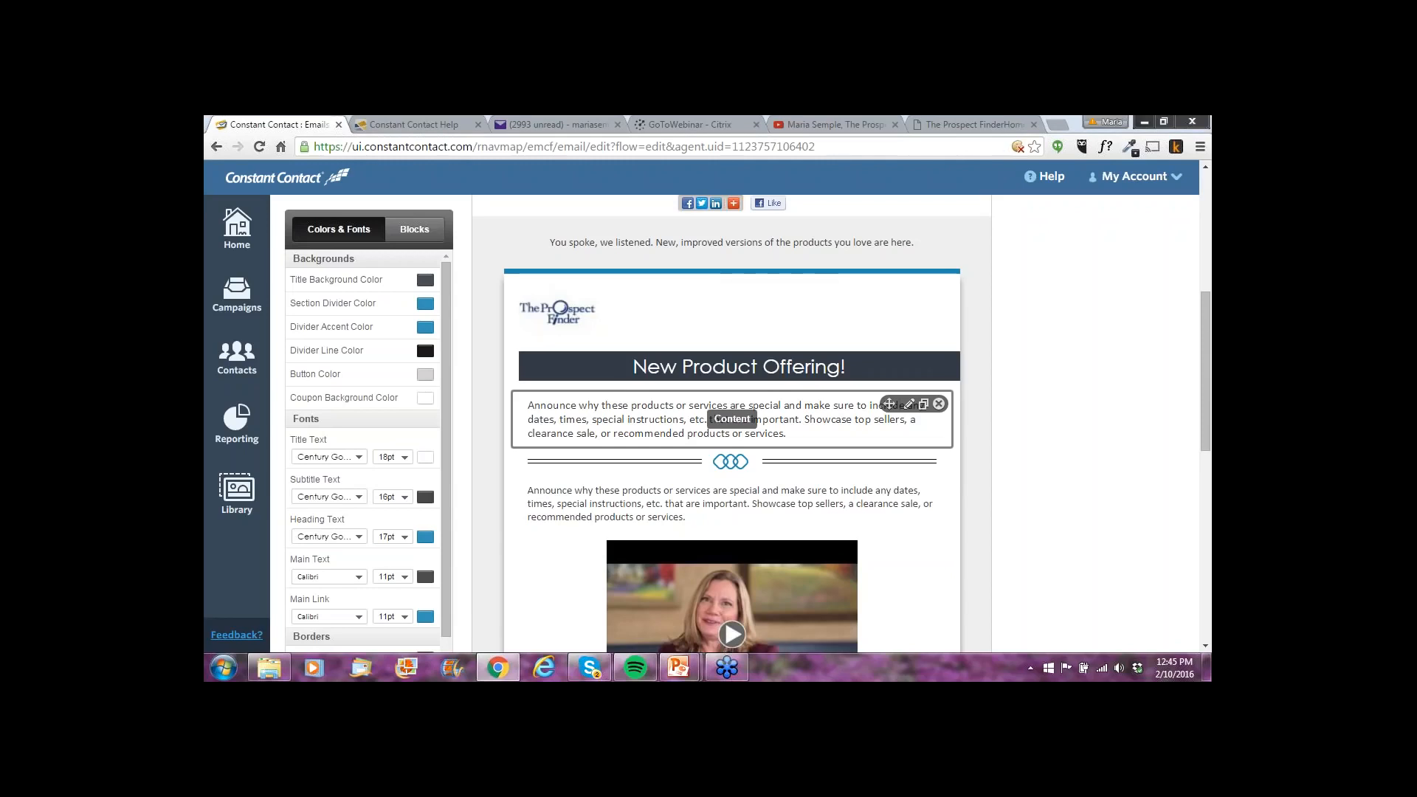
# Examine the browser's color picker extension options and the color sampling readout over the campaign page
pyautogui.click(1132, 146)
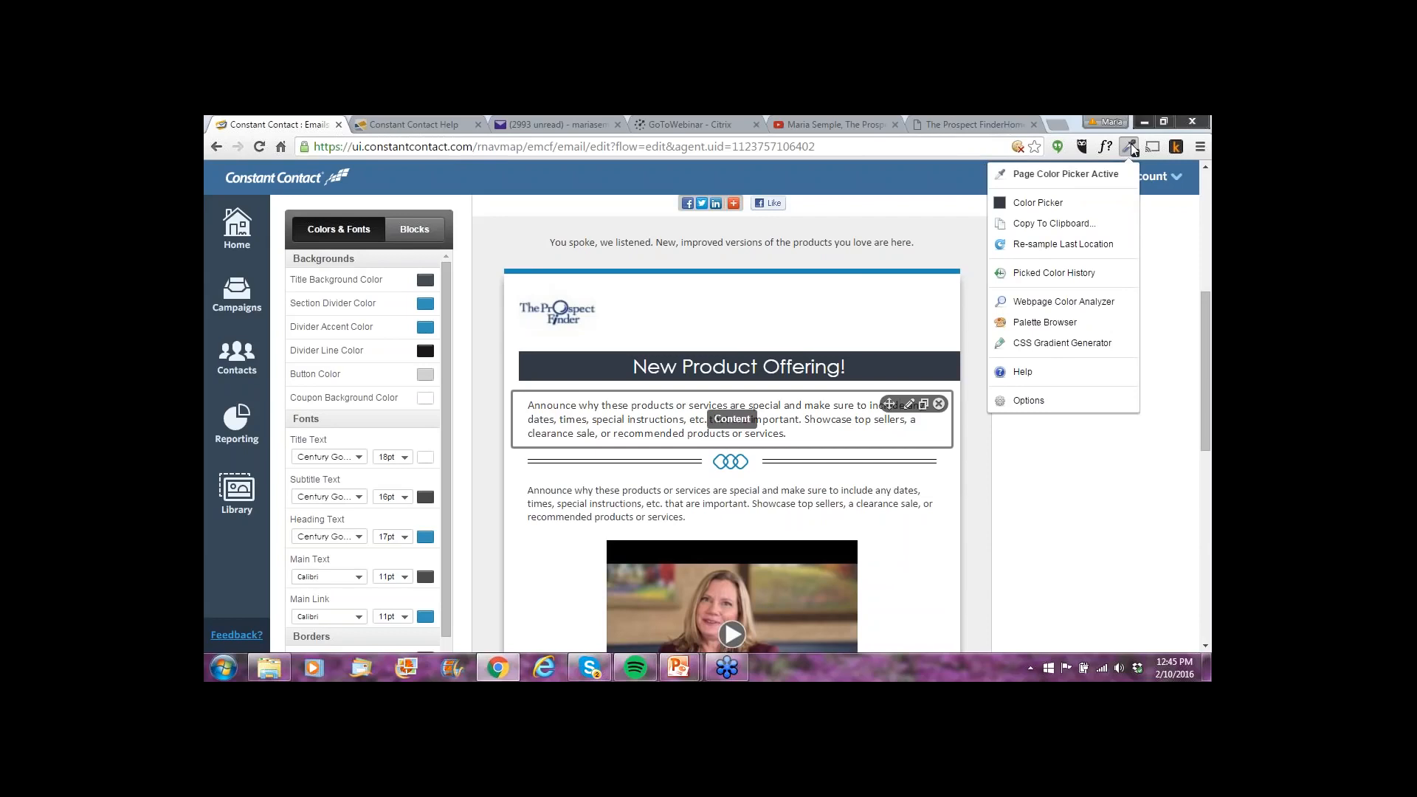
pyautogui.click(1151, 239)
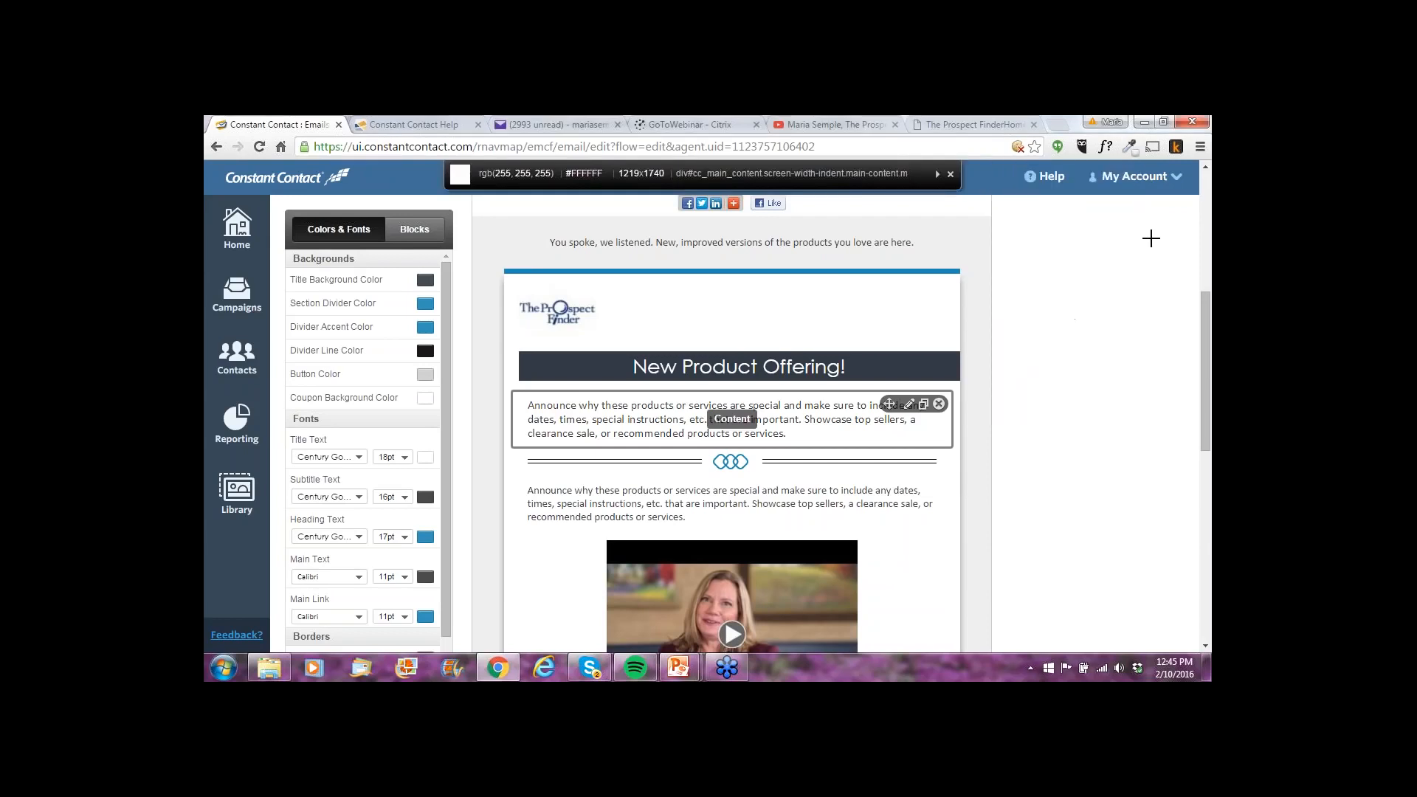
pyautogui.click(1134, 152)
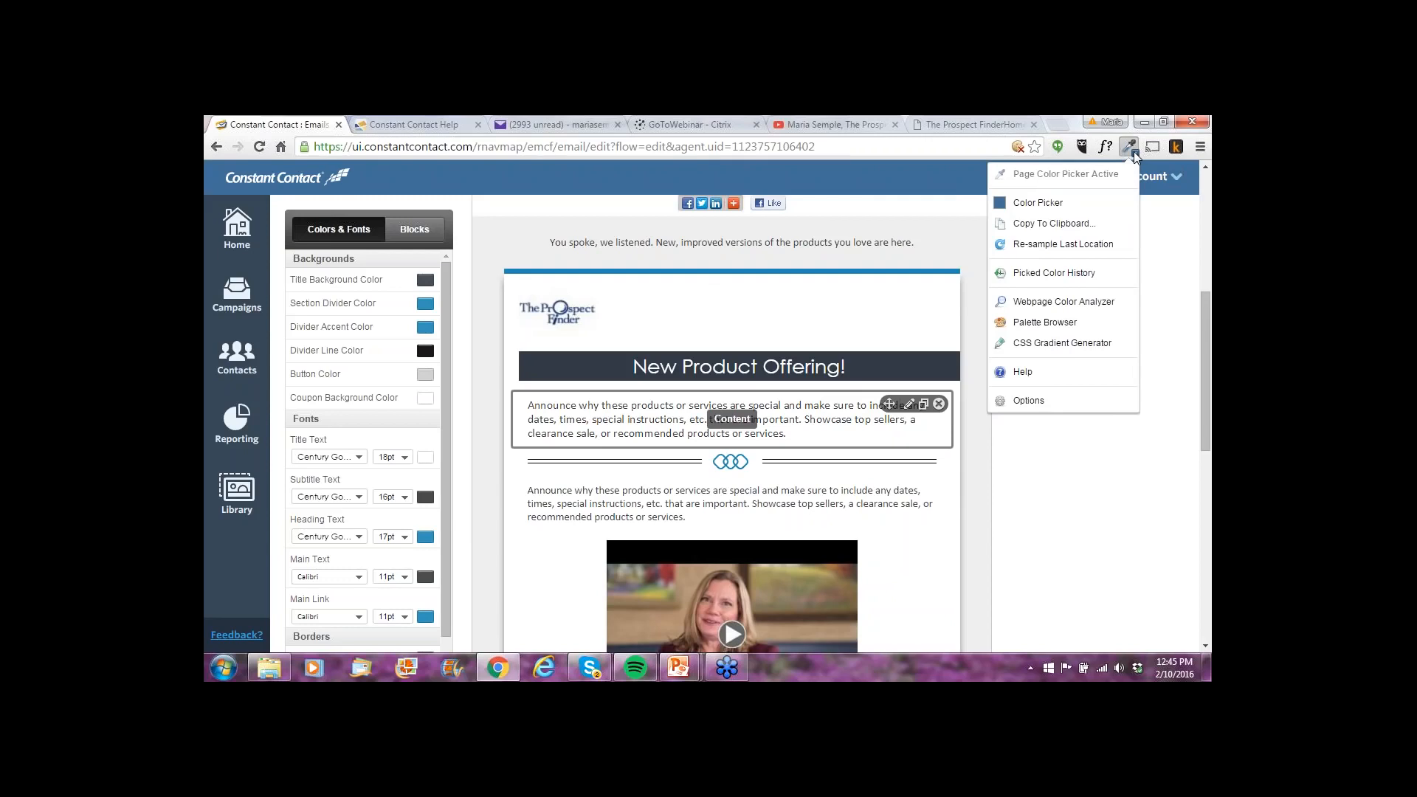
pyautogui.click(1163, 246)
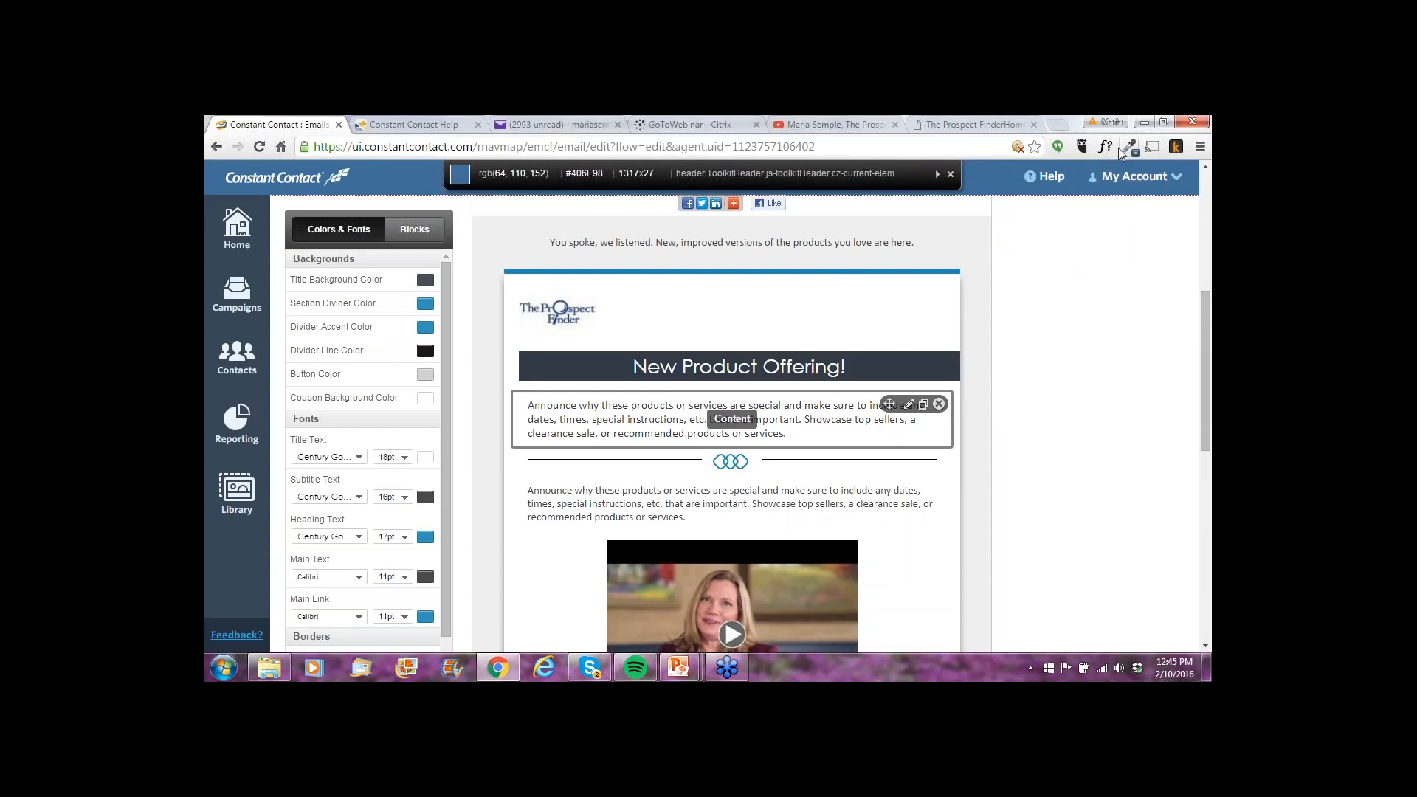